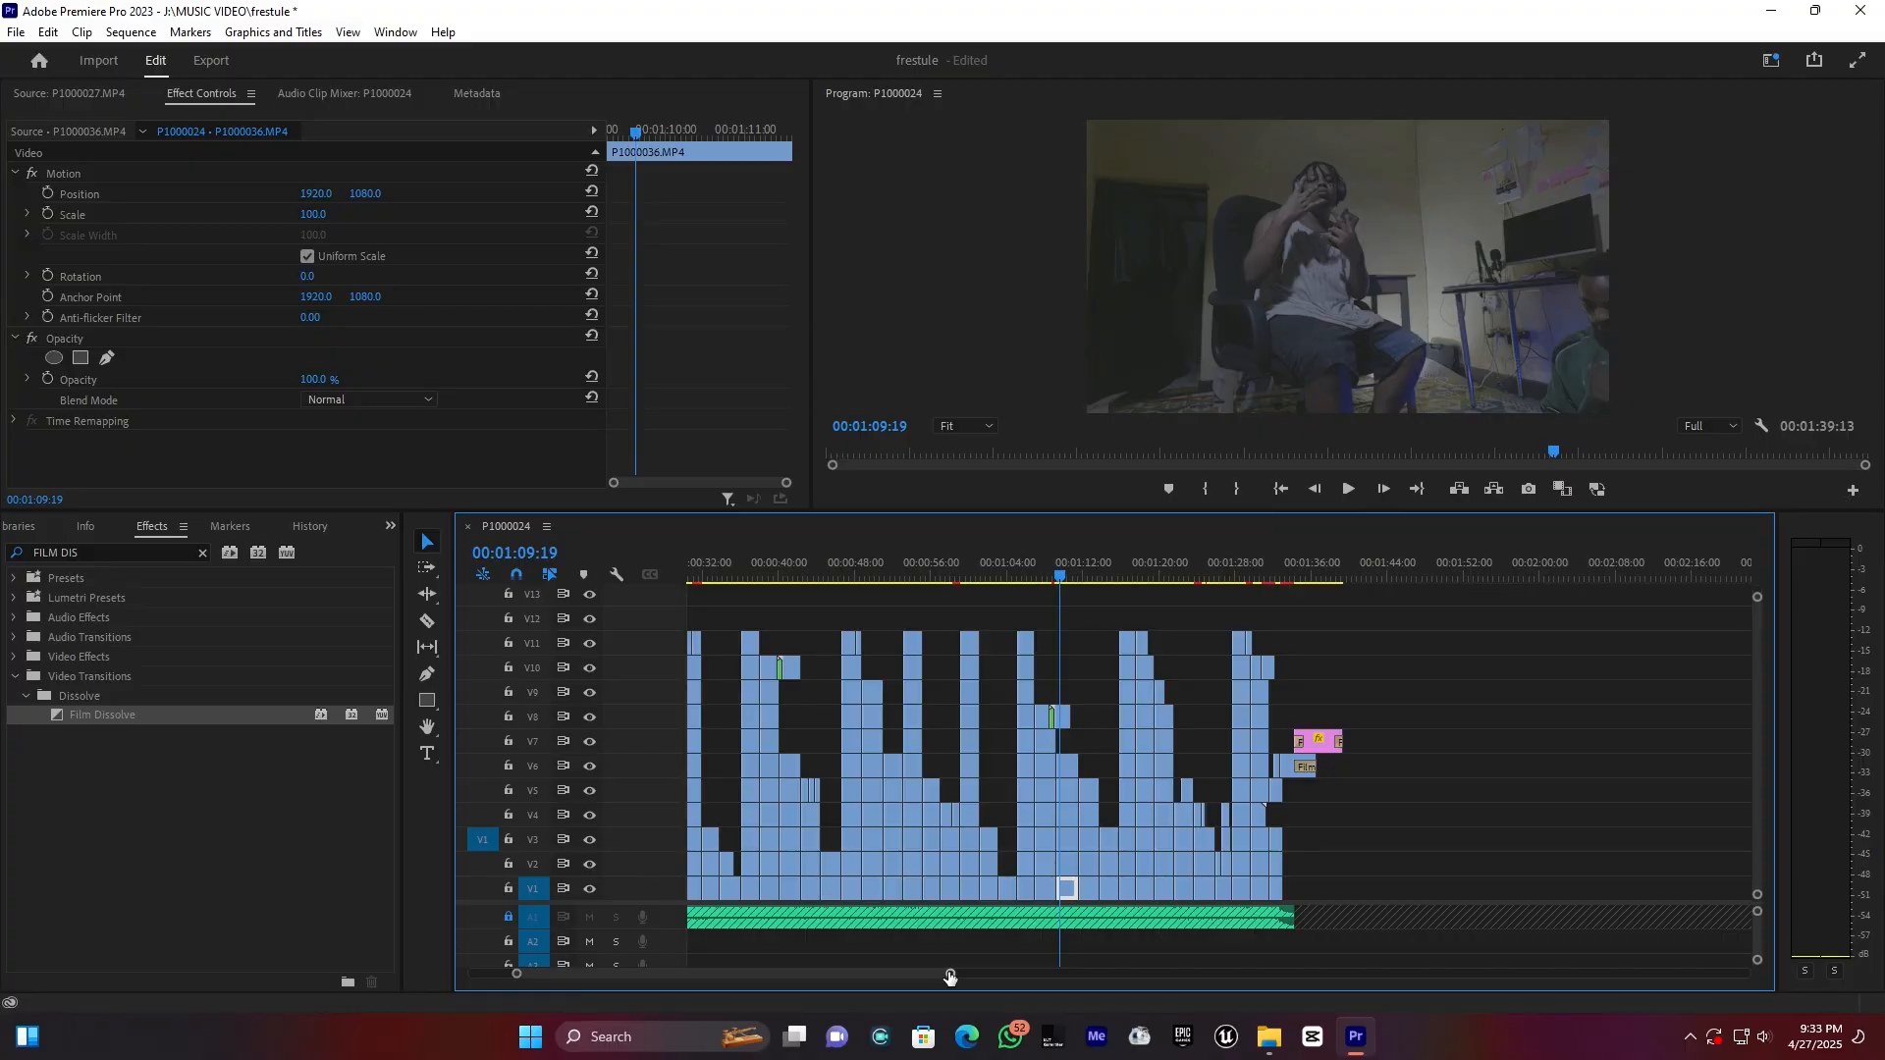
- Fit the whole sequence in the timeline and preview frames at several points, including 00:00:46:03, 00:00:51:04 and 00:00:36:23
drag(950, 976, 1161, 975)
click(1031, 972)
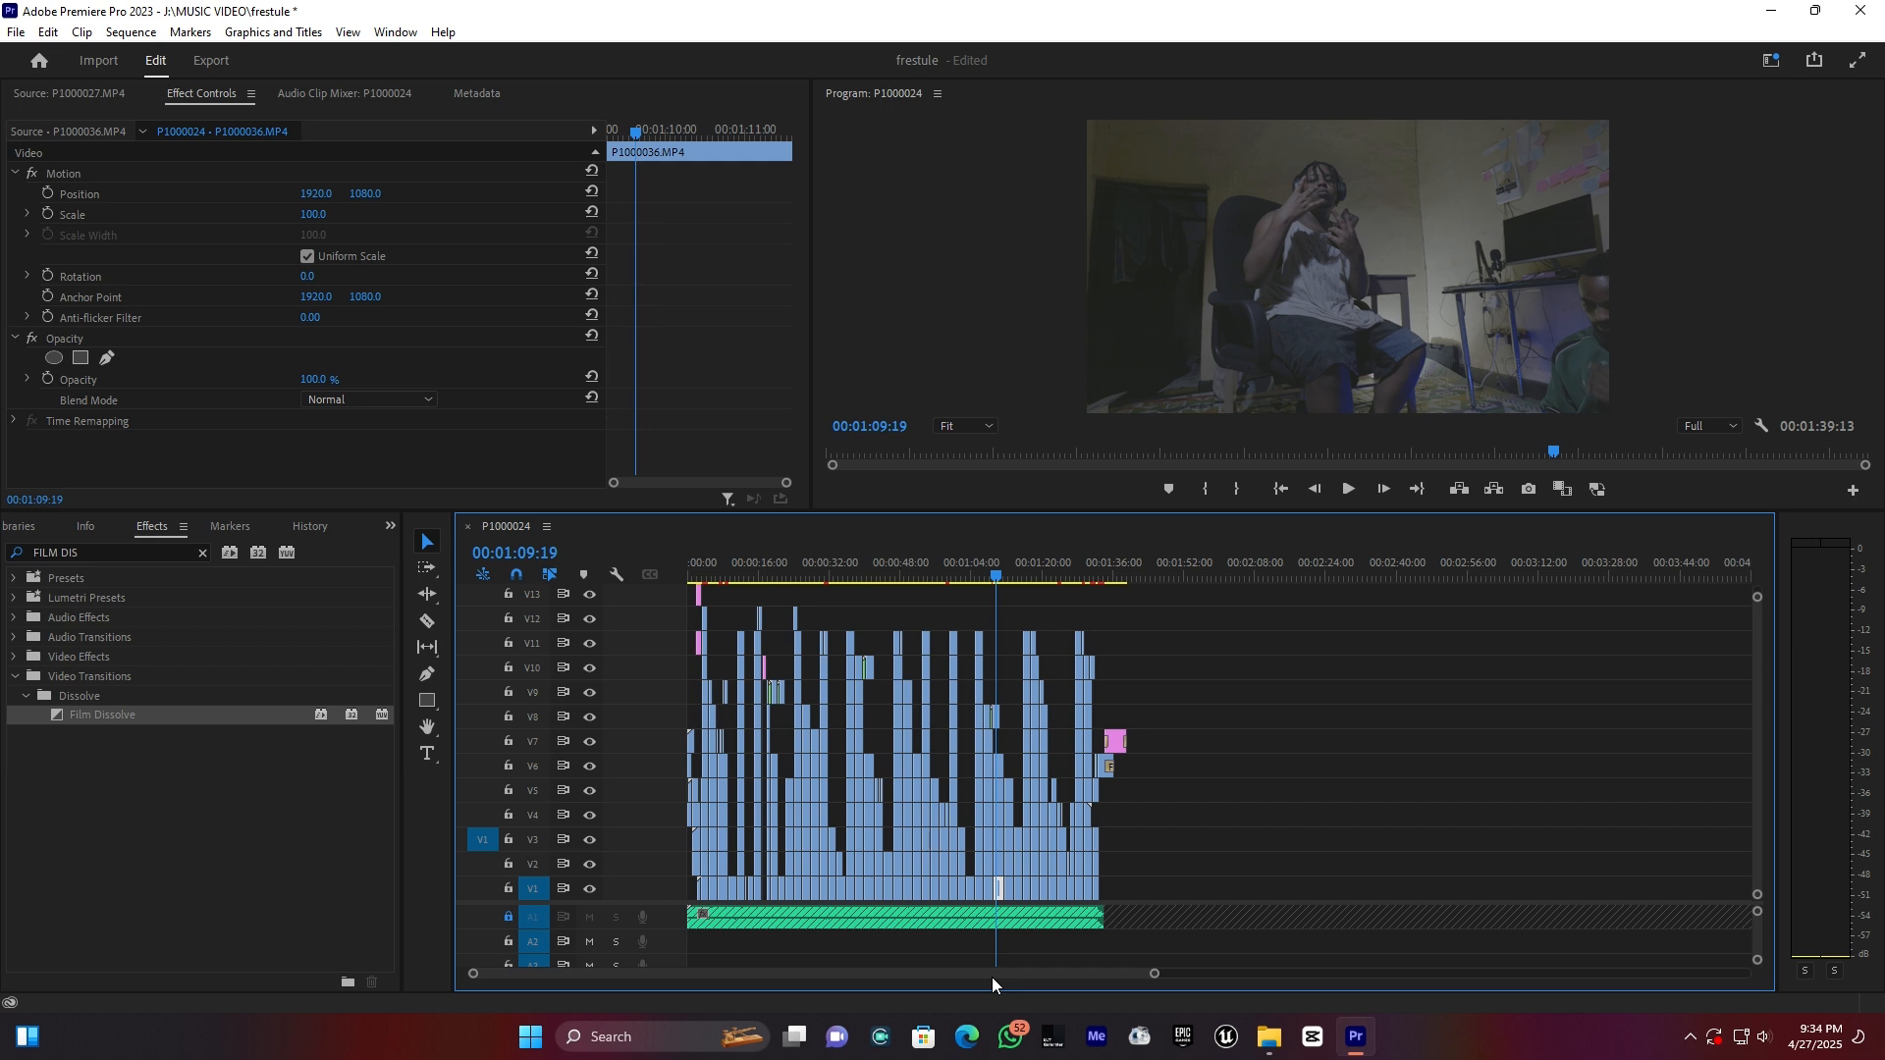
click(893, 563)
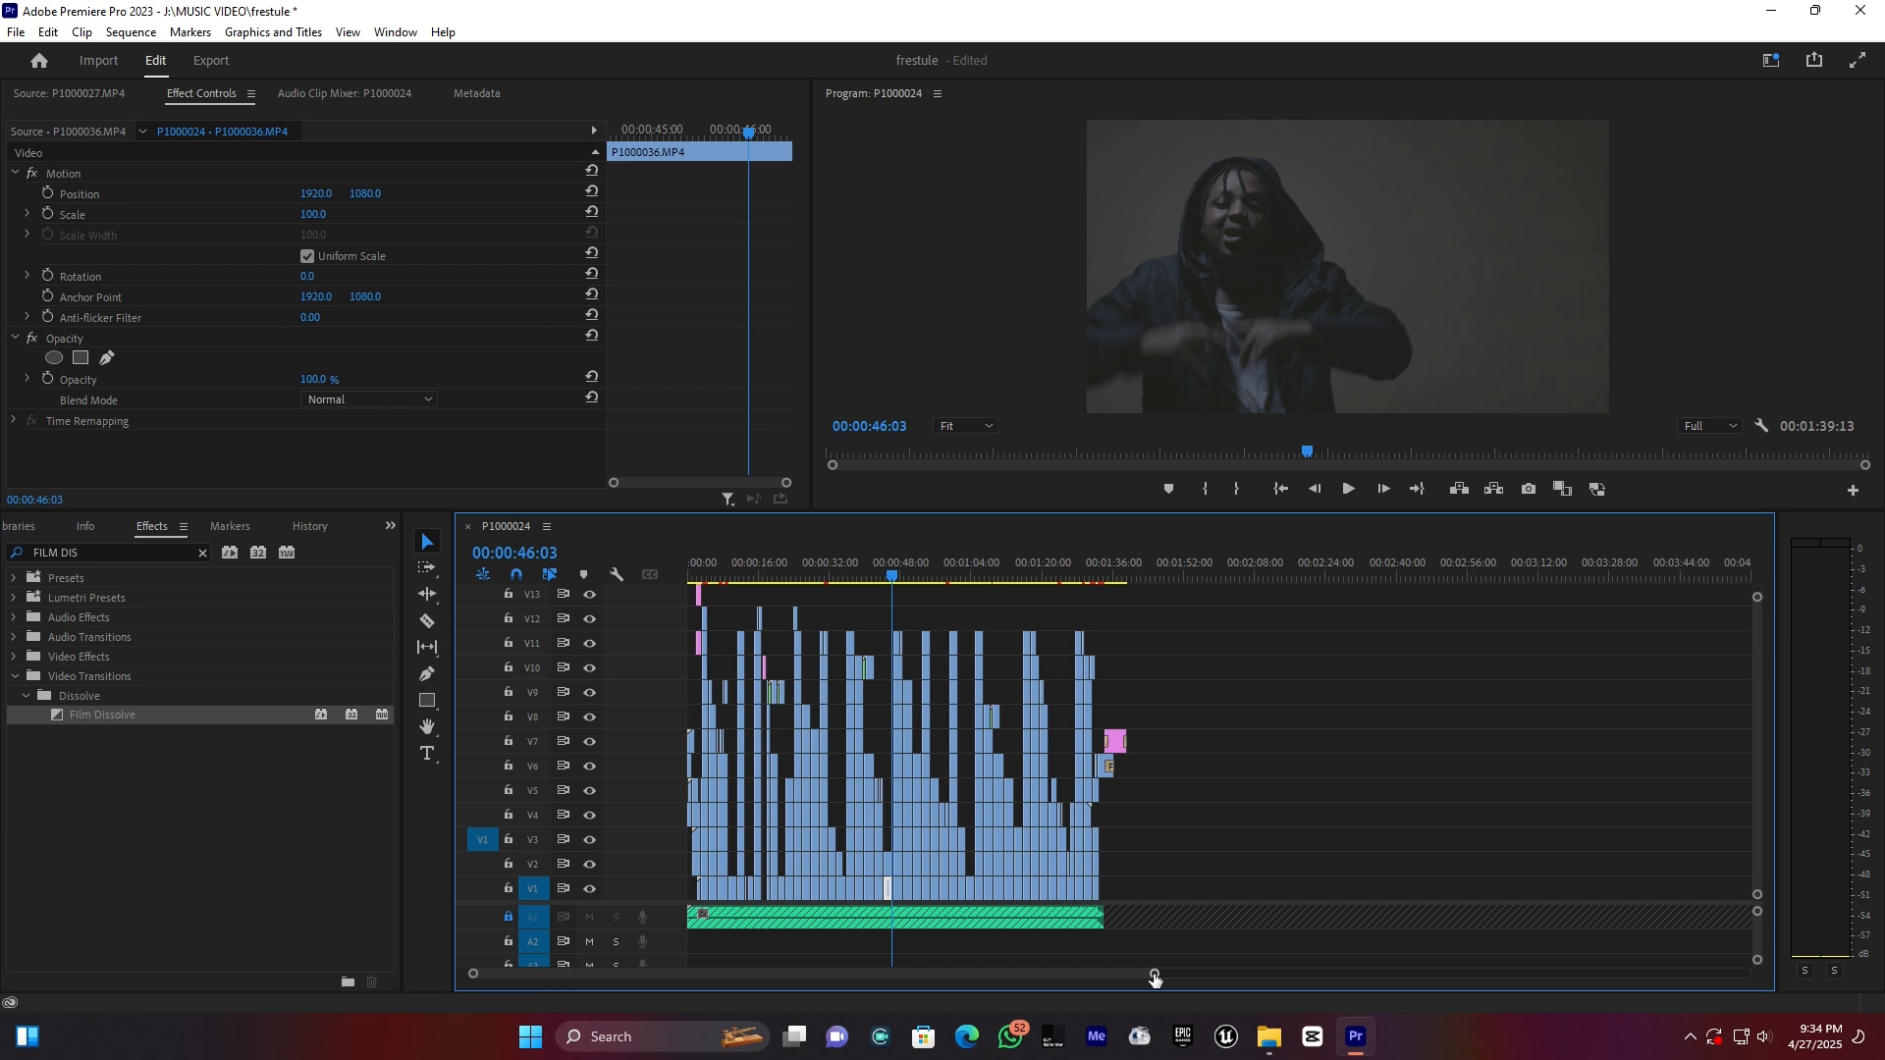
drag(1155, 973, 1068, 975)
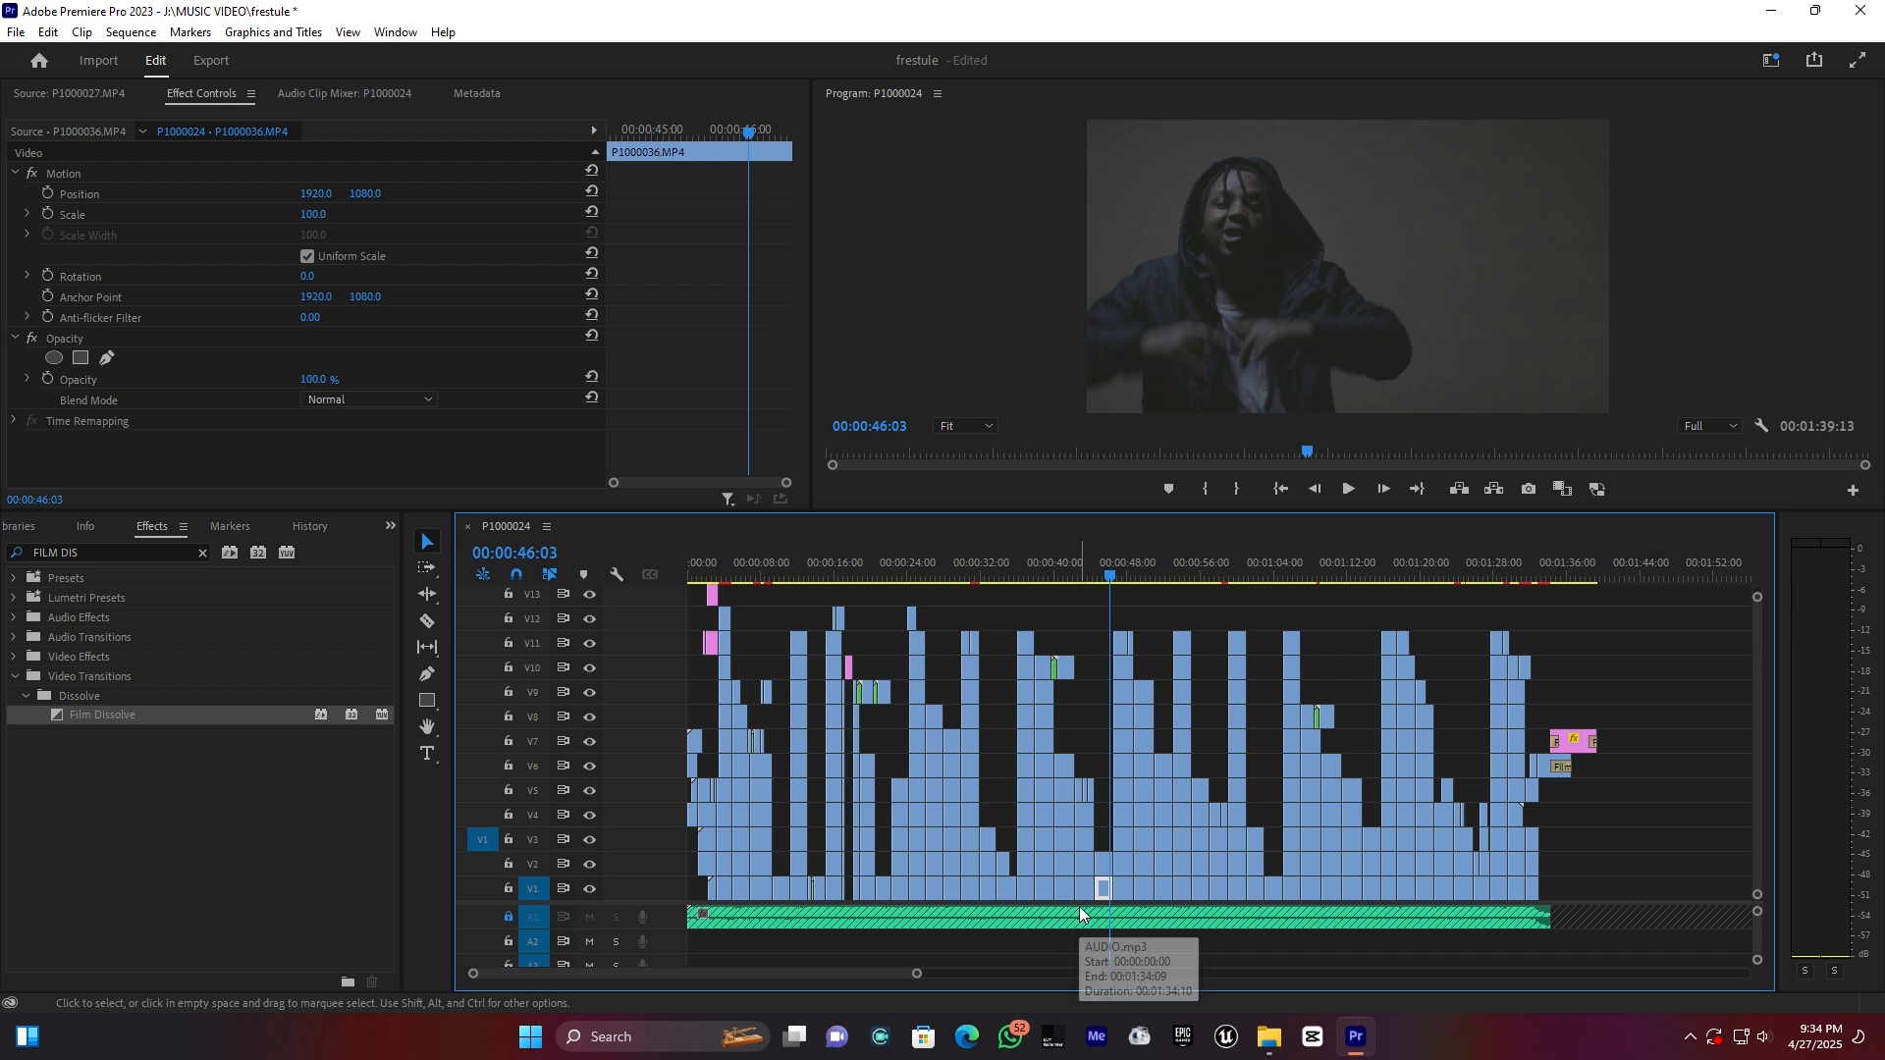
click(1160, 553)
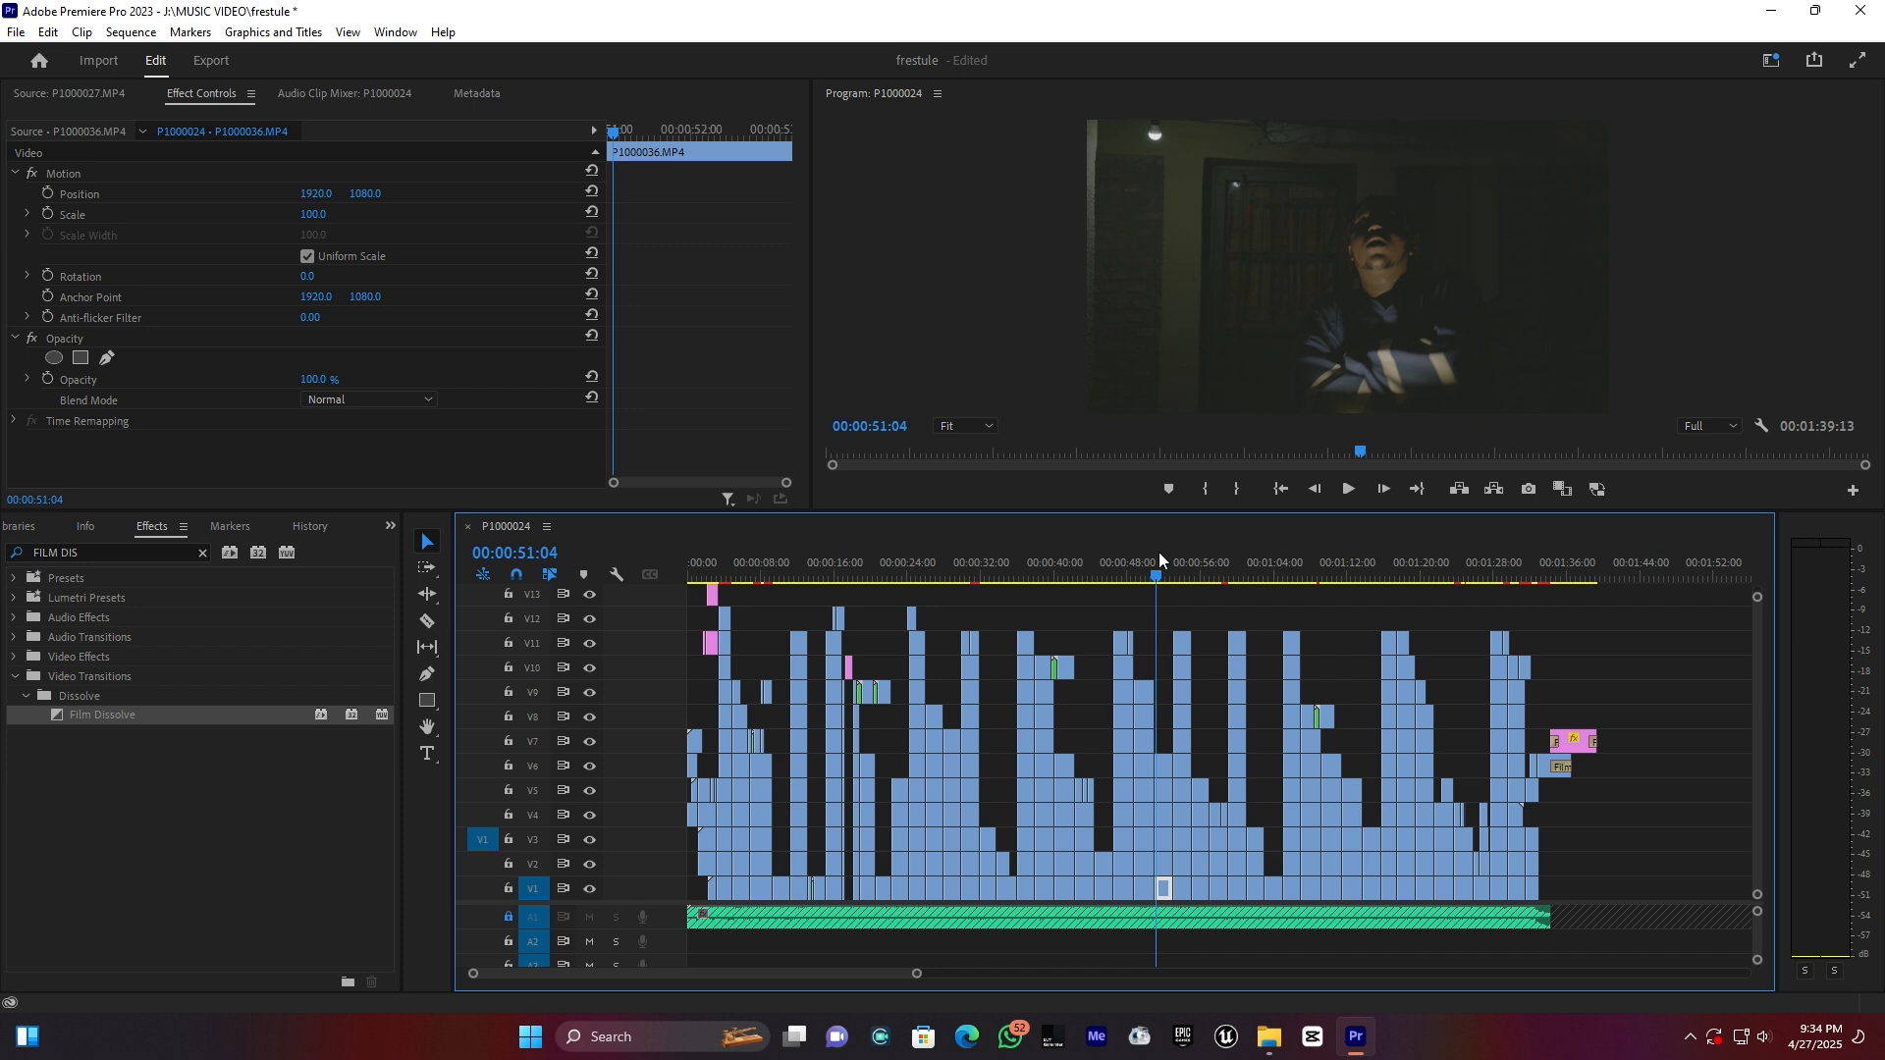
click(1080, 553)
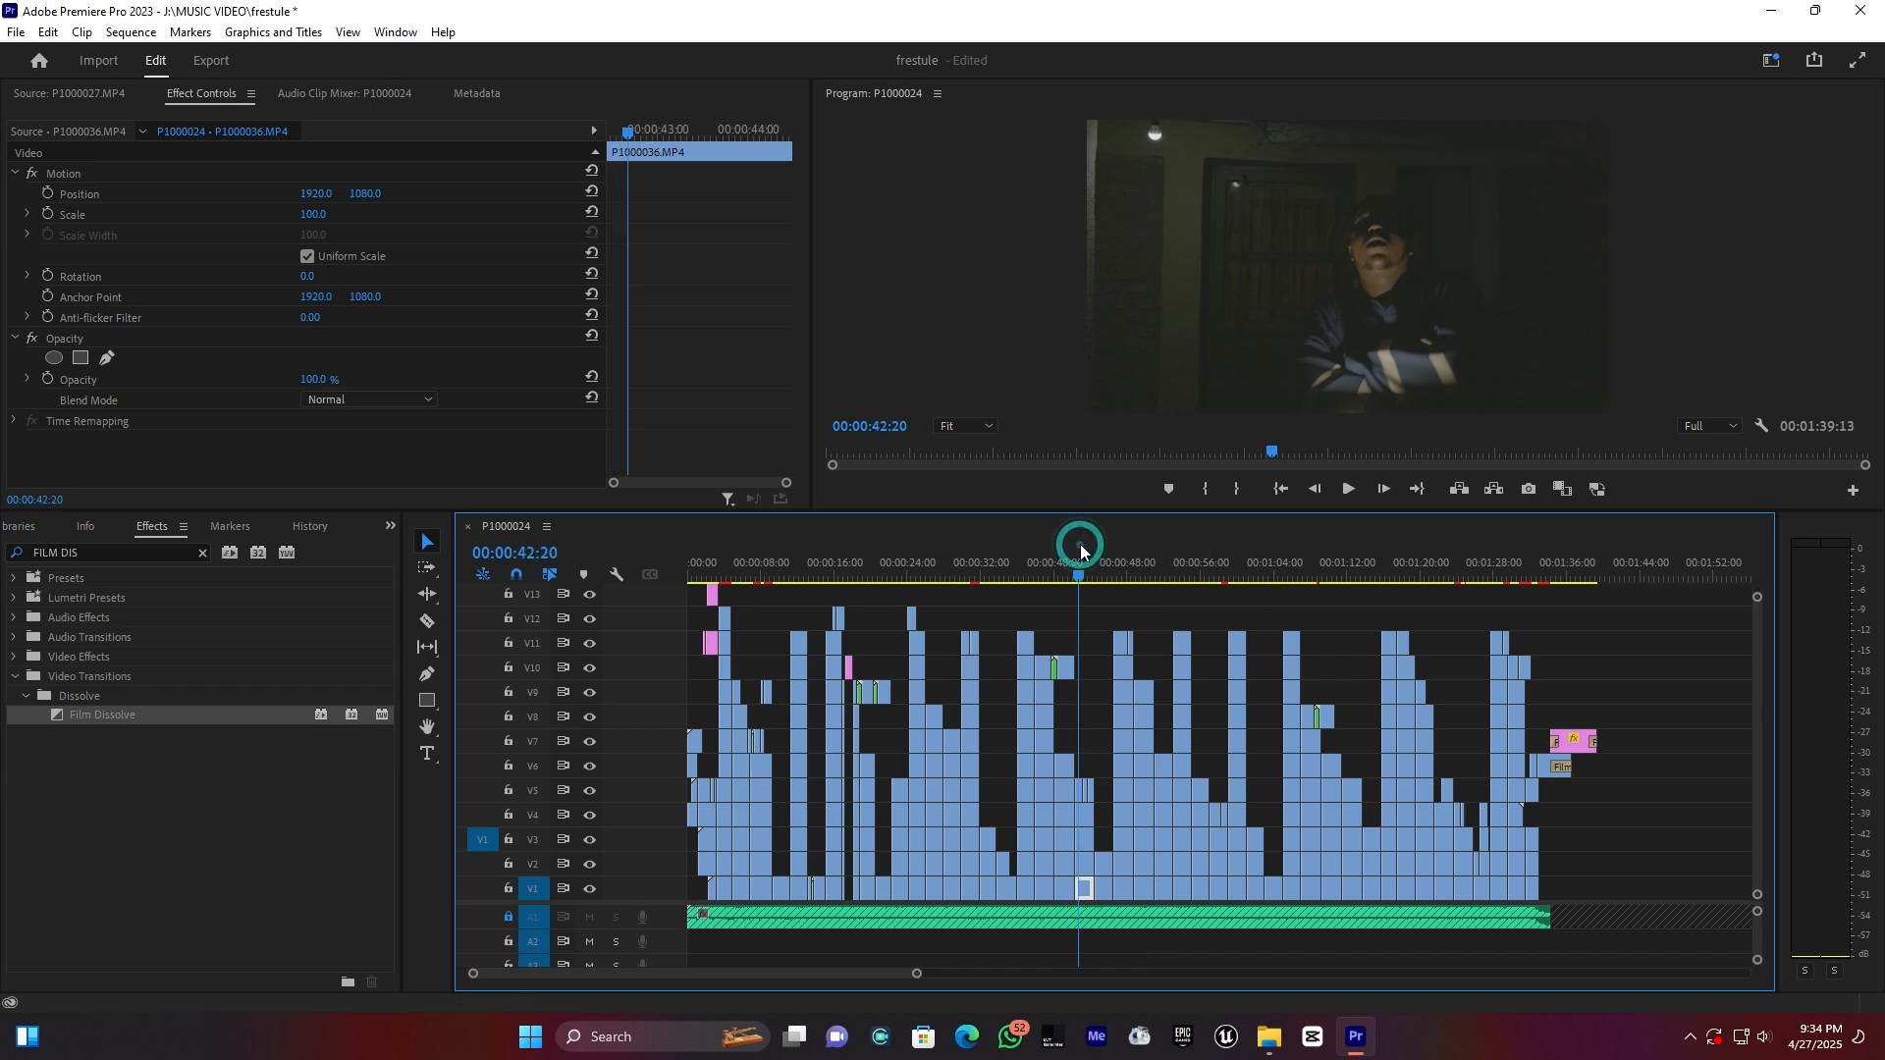
click(1025, 553)
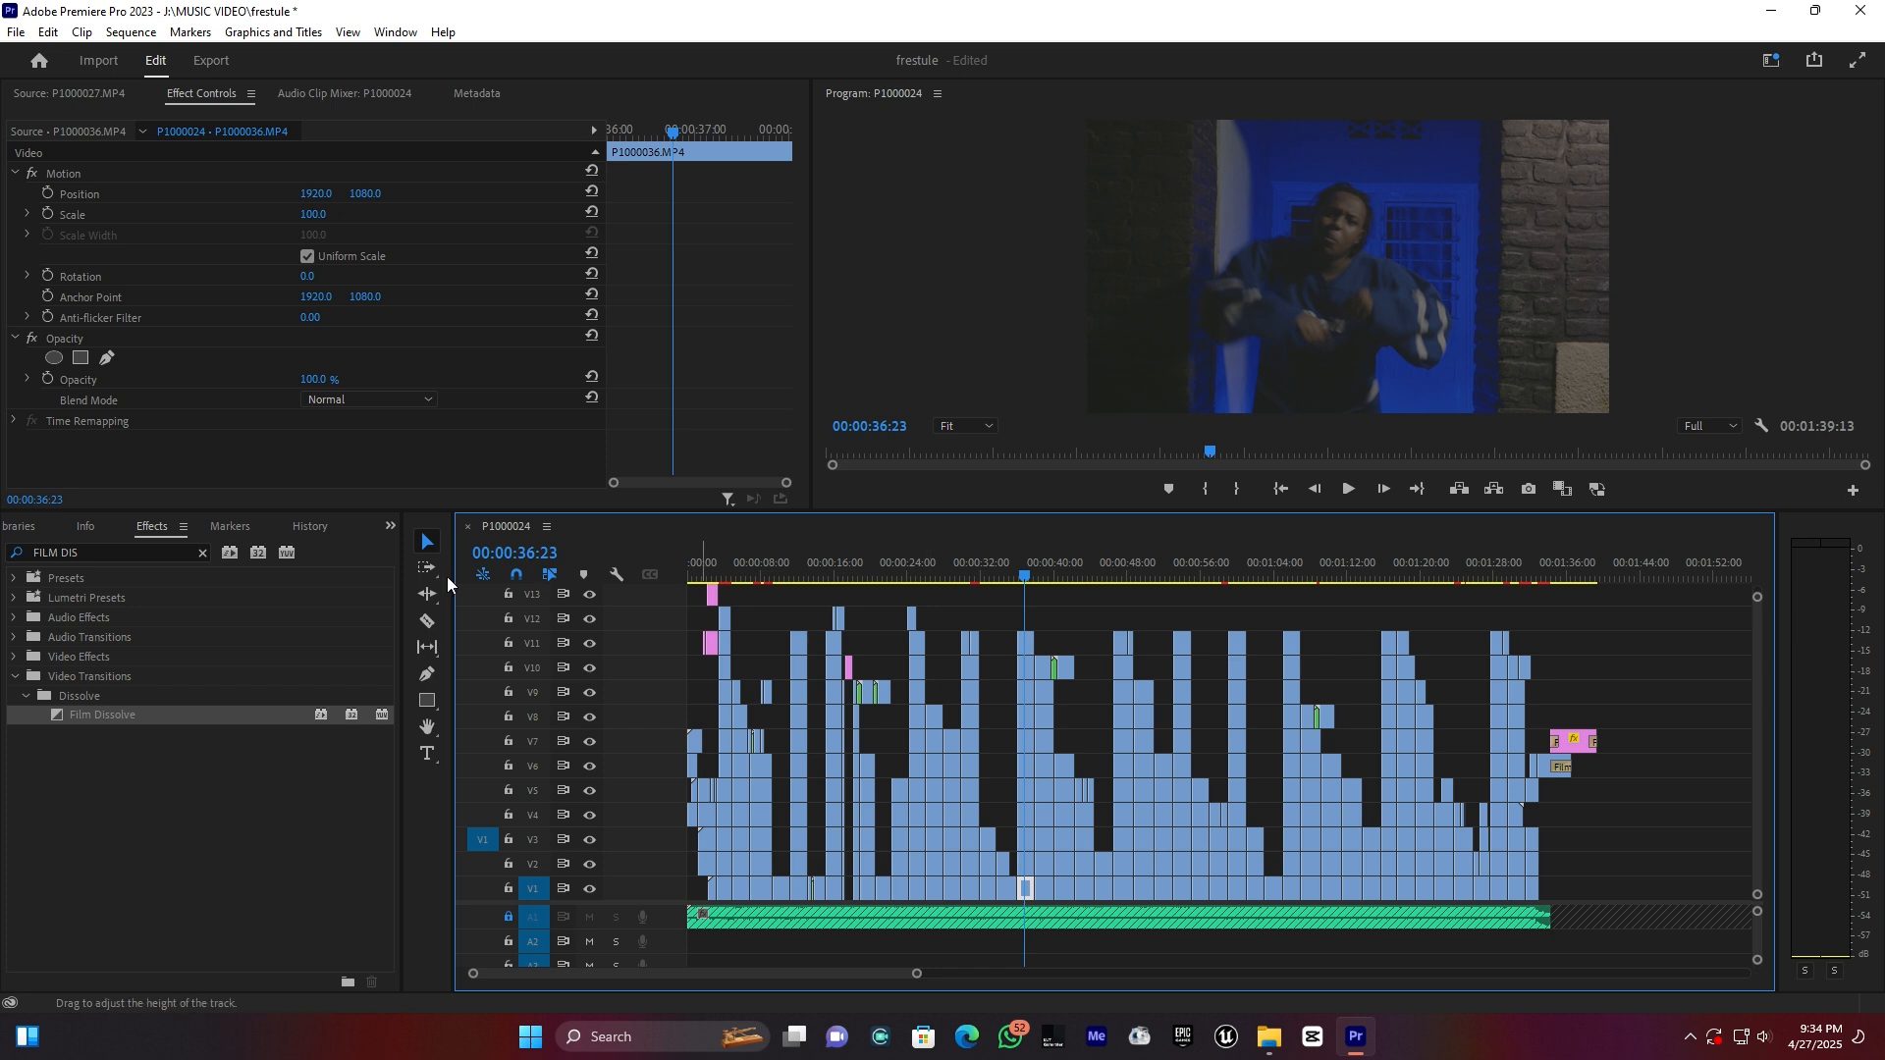
- Create an adjustment layer in the project at 3840 × 2160, 29.97 fps with square pixels
click(390, 525)
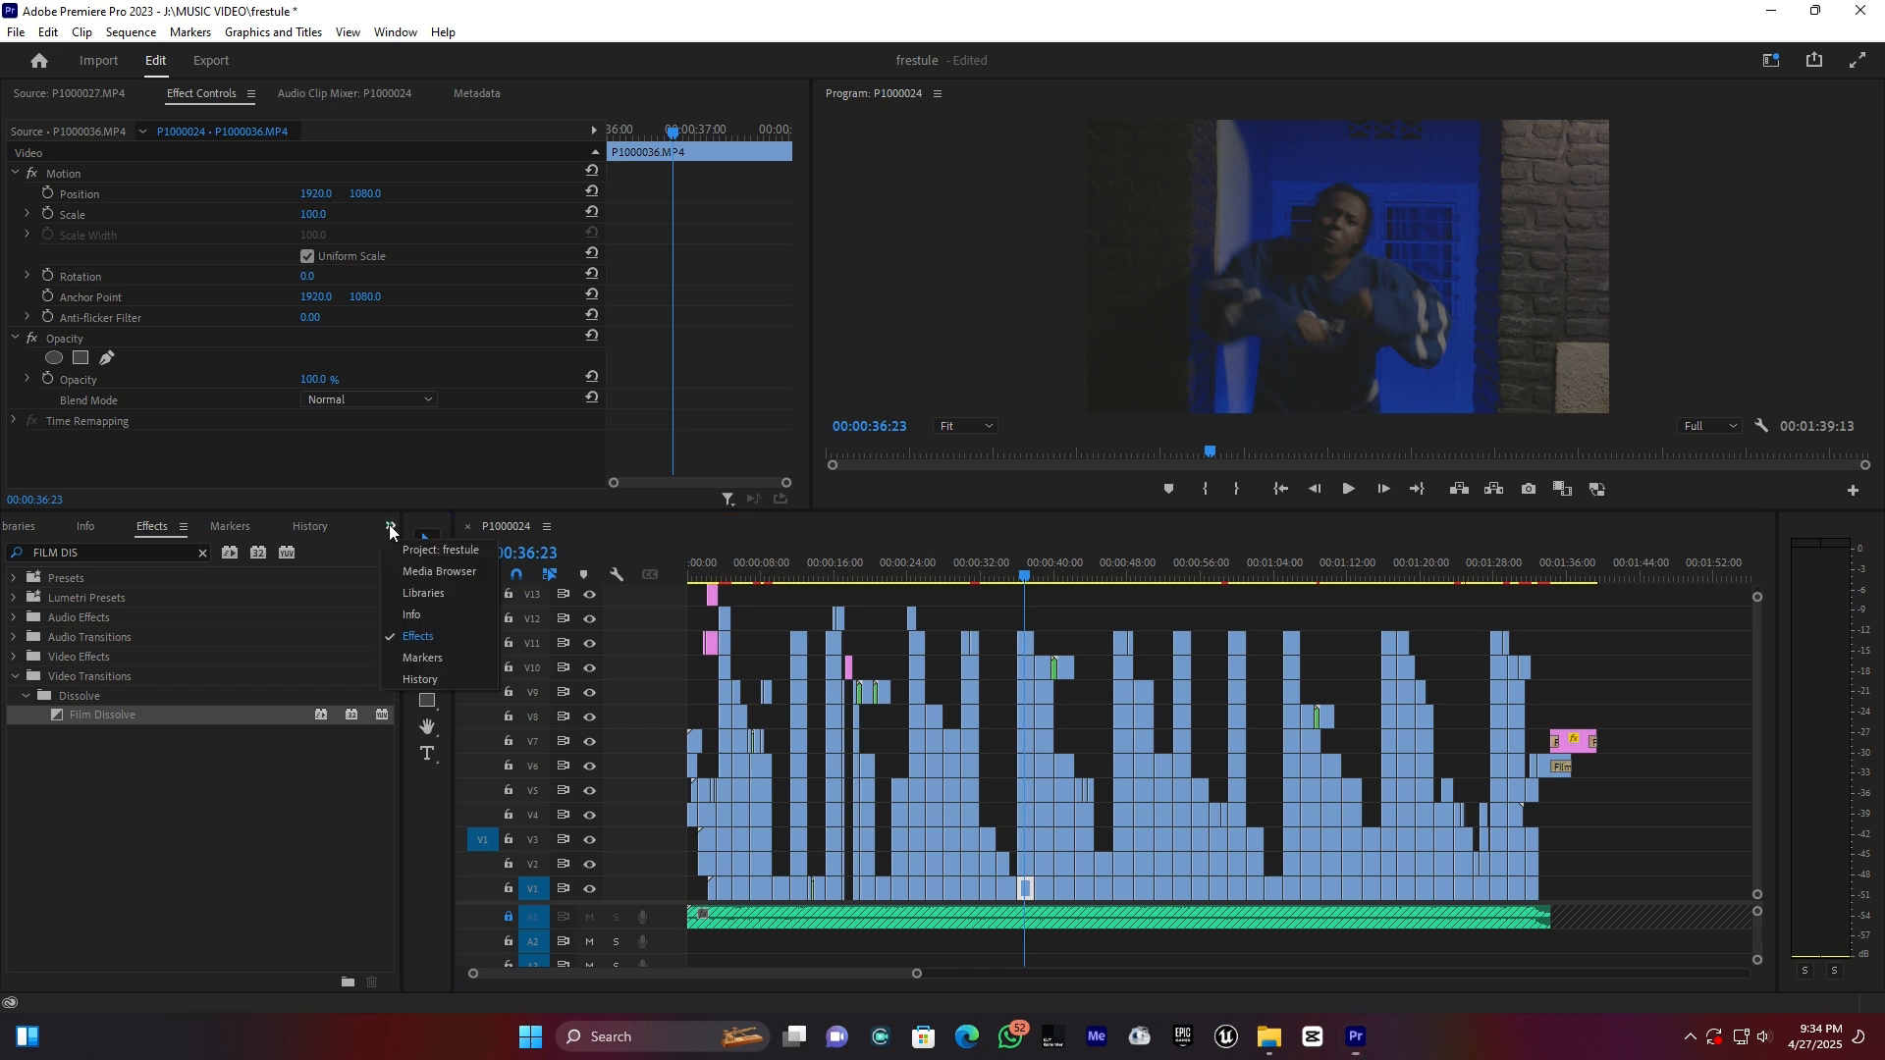
click(441, 550)
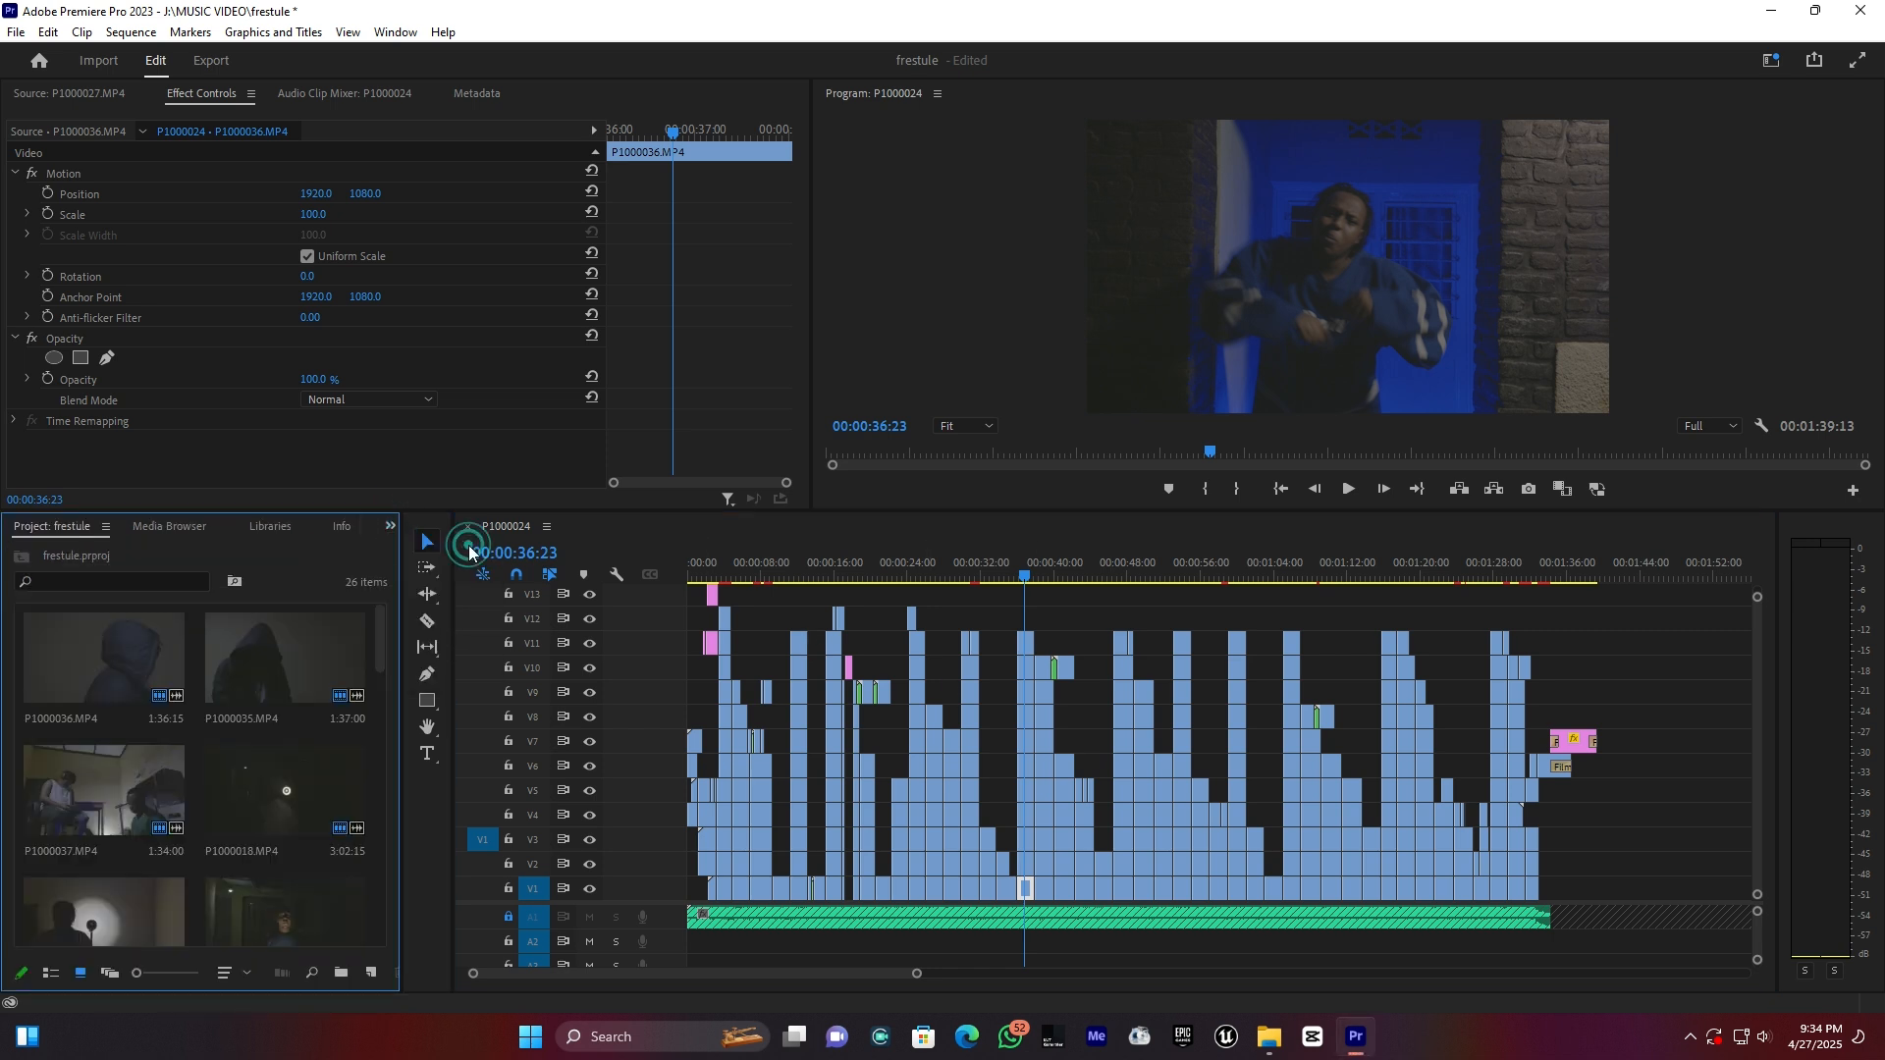
click(372, 971)
click(467, 842)
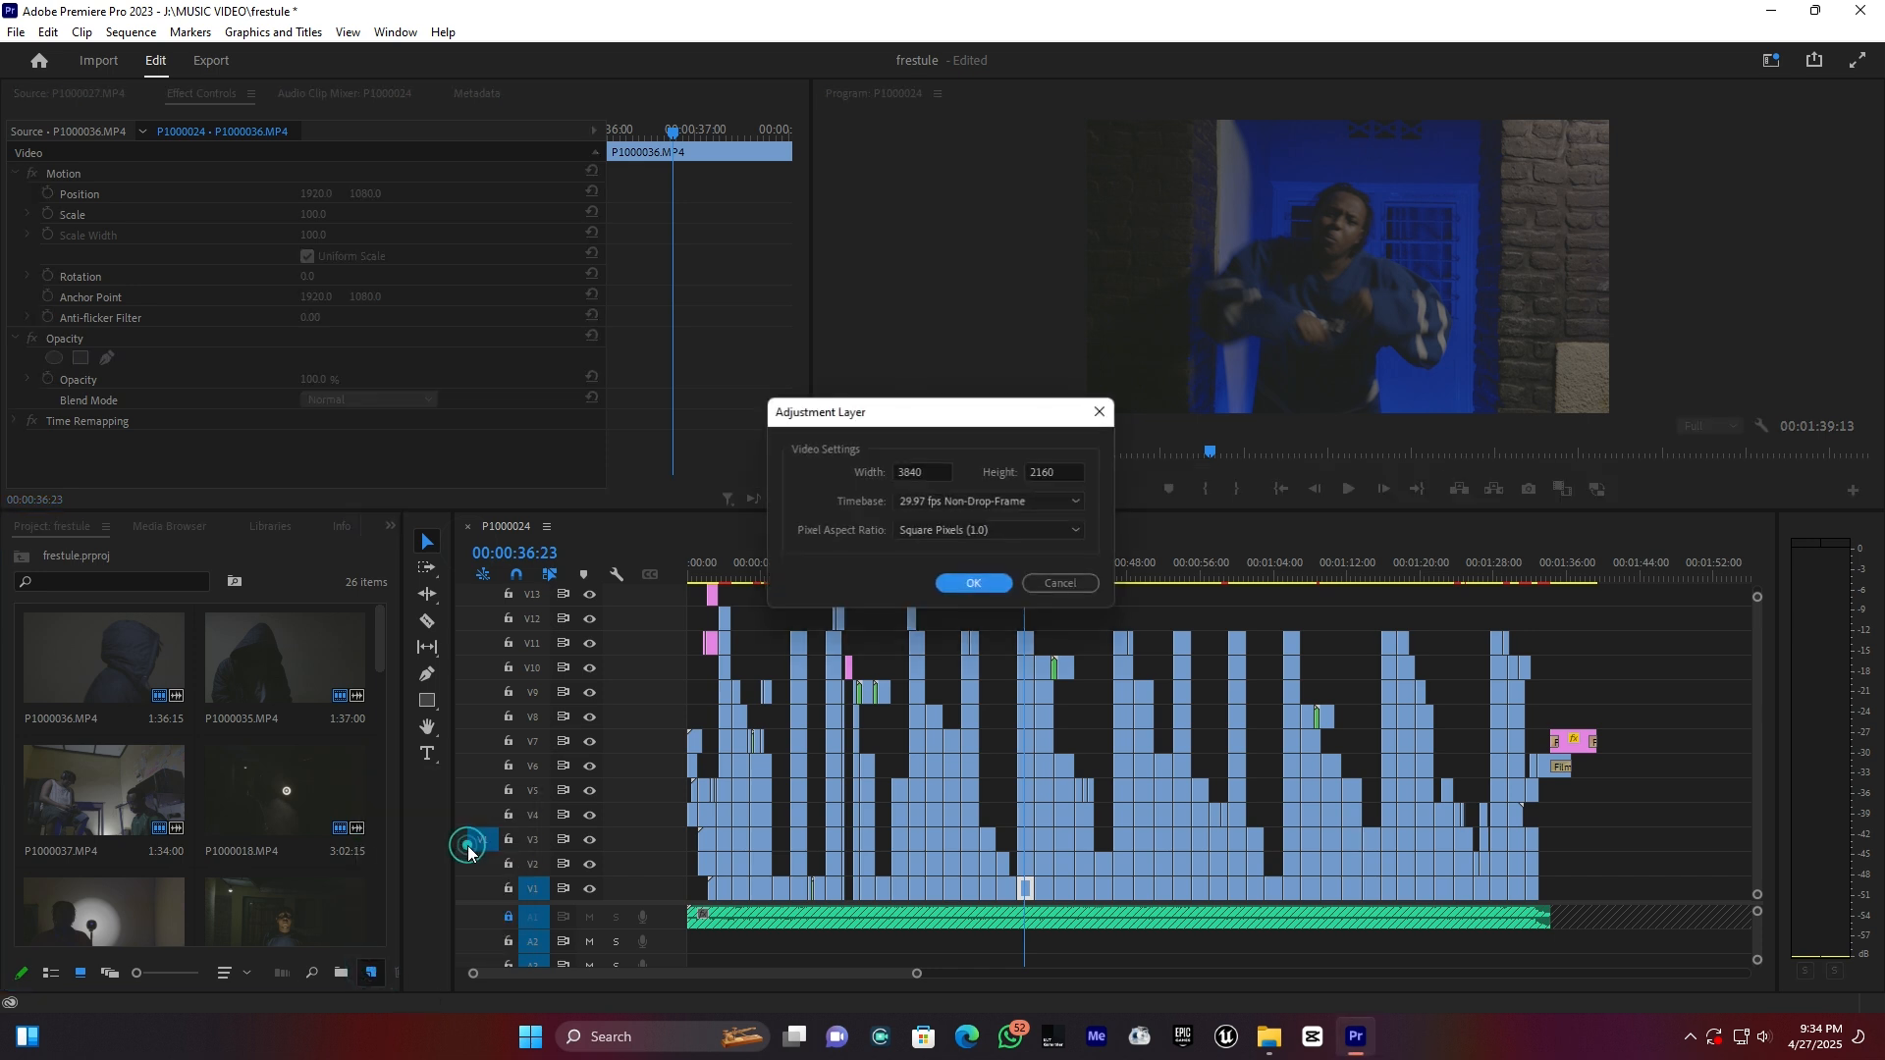
click(975, 586)
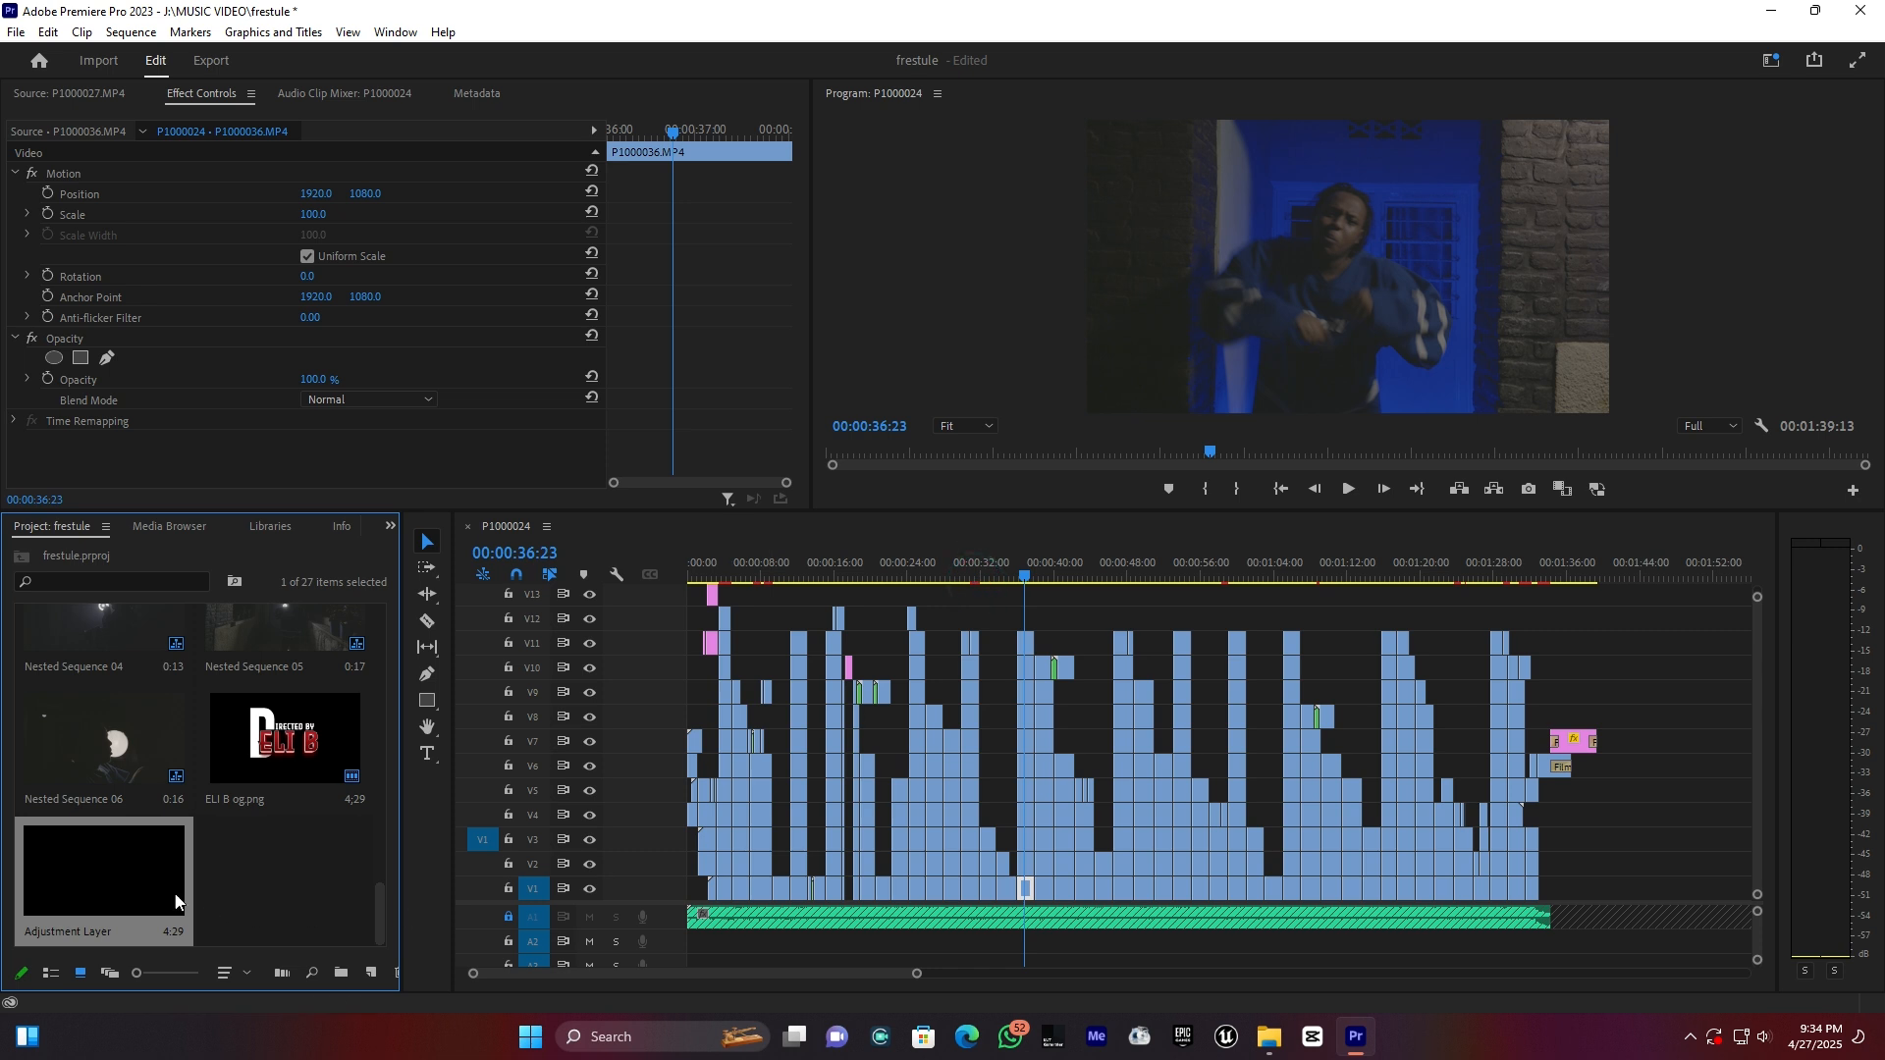
- Add the adjustment layer to the sequence on a new V14 track above all the clips
drag(69, 886, 1053, 608)
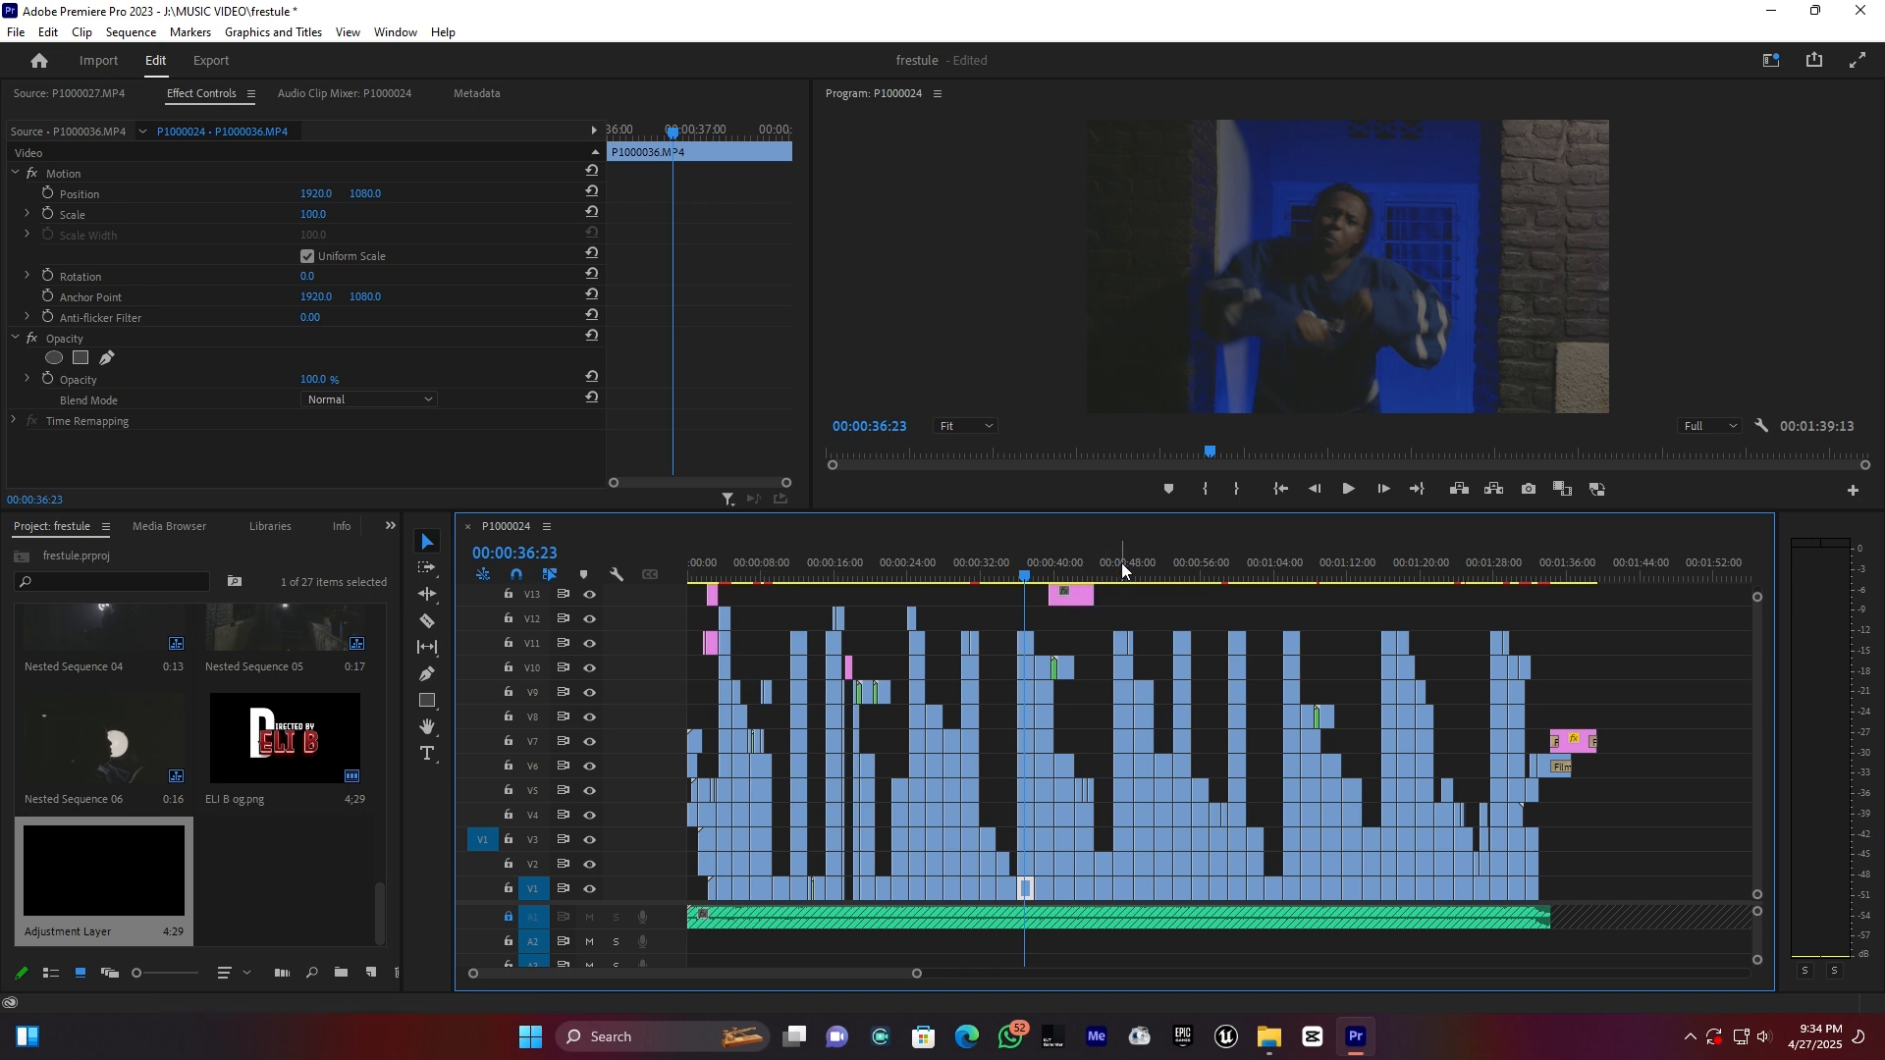
drag(1161, 504, 1162, 390)
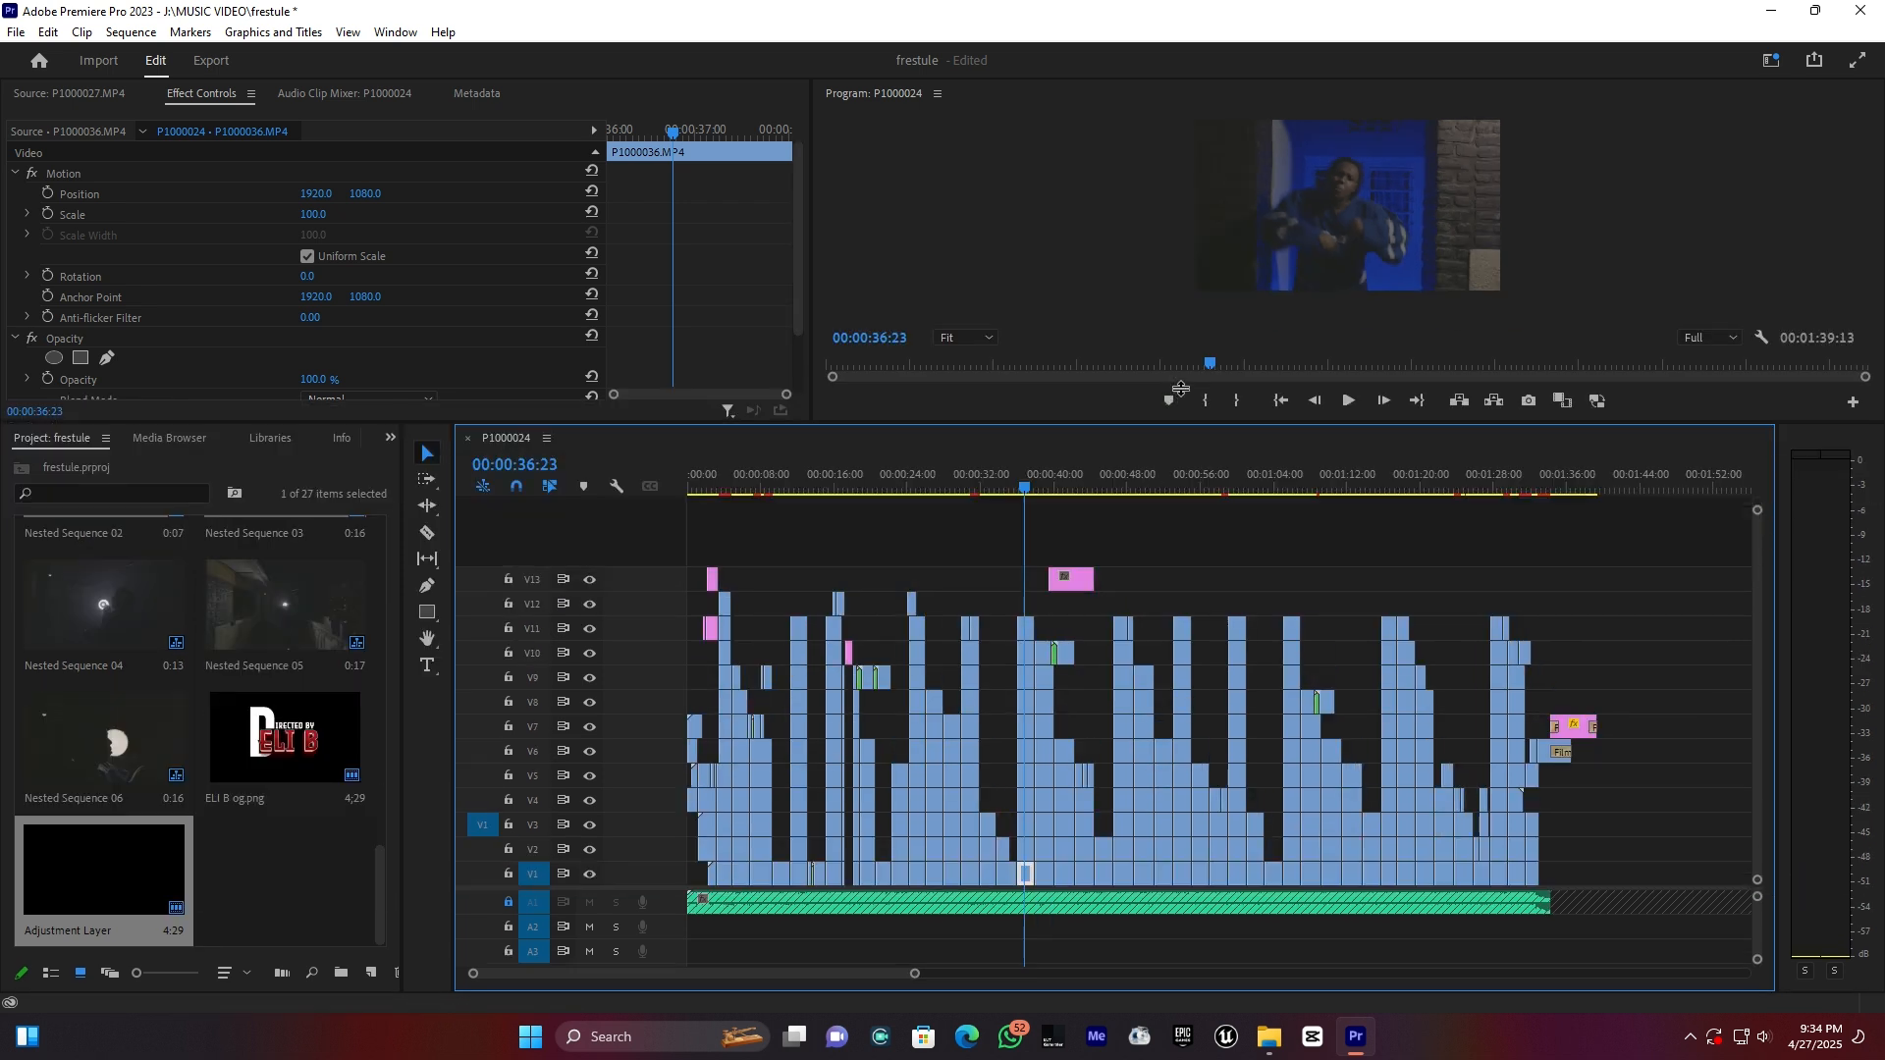
drag(1073, 570, 1070, 546)
- Extend the adjustment layer on V14 at both ends so it covers the entire sequence, and enlarge the program monitor
drag(773, 544, 691, 546)
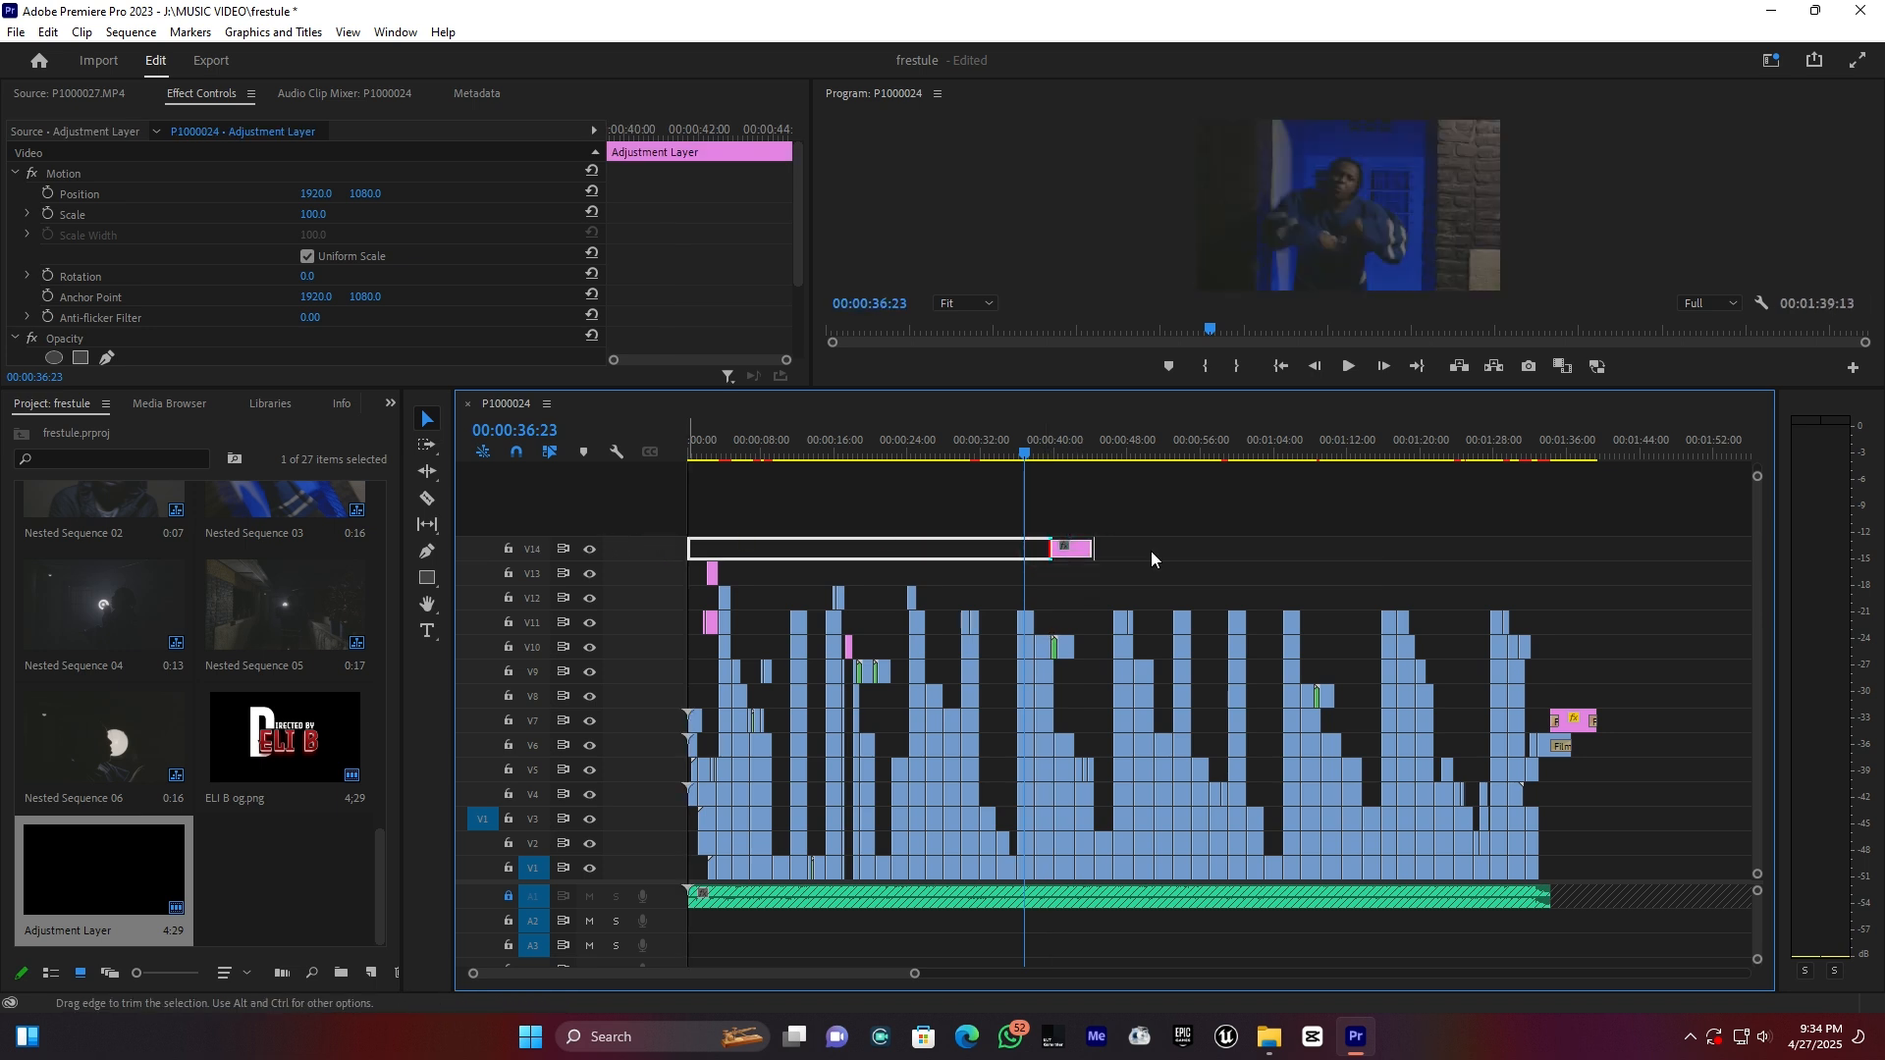
drag(1099, 547, 1607, 544)
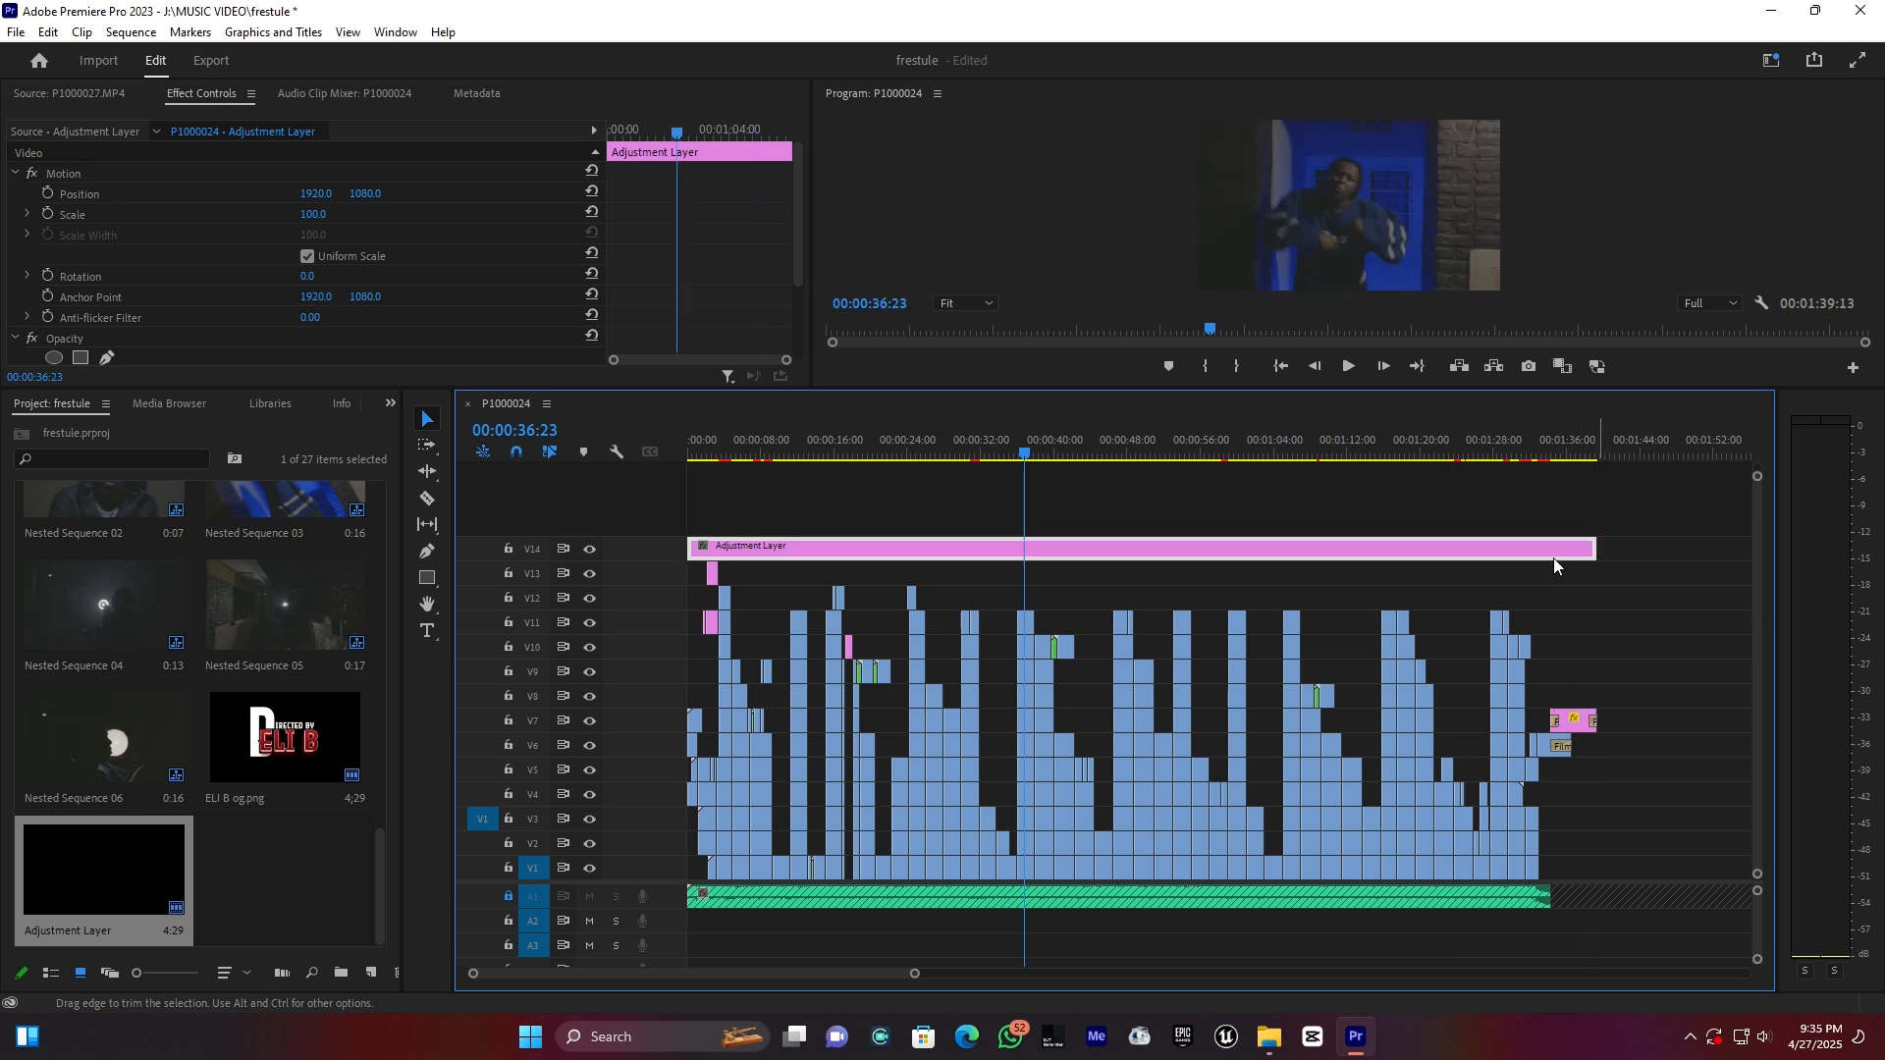
drag(1287, 390, 1263, 626)
scroll(1757, 776, up, 3)
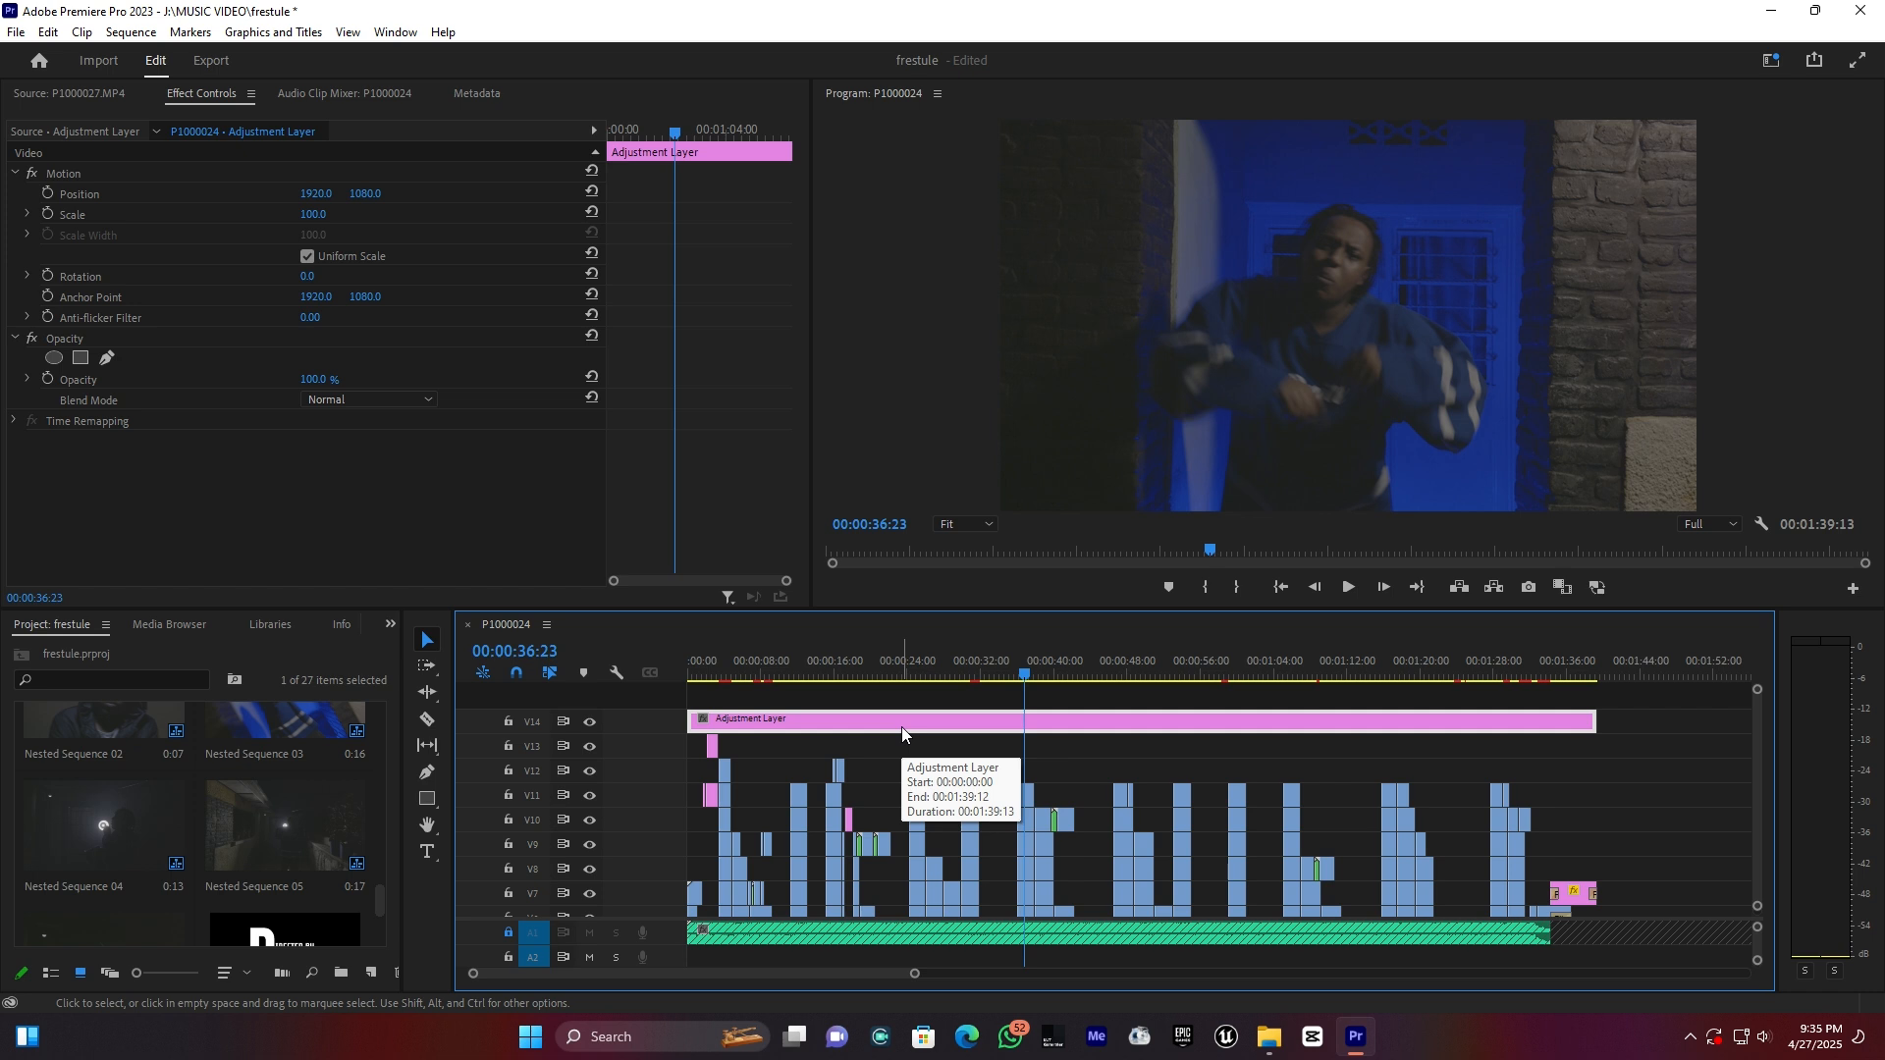
- Examine the ungraded shots across the sequence and park the playhead on the seated performer at 00:01:10:06
click(962, 664)
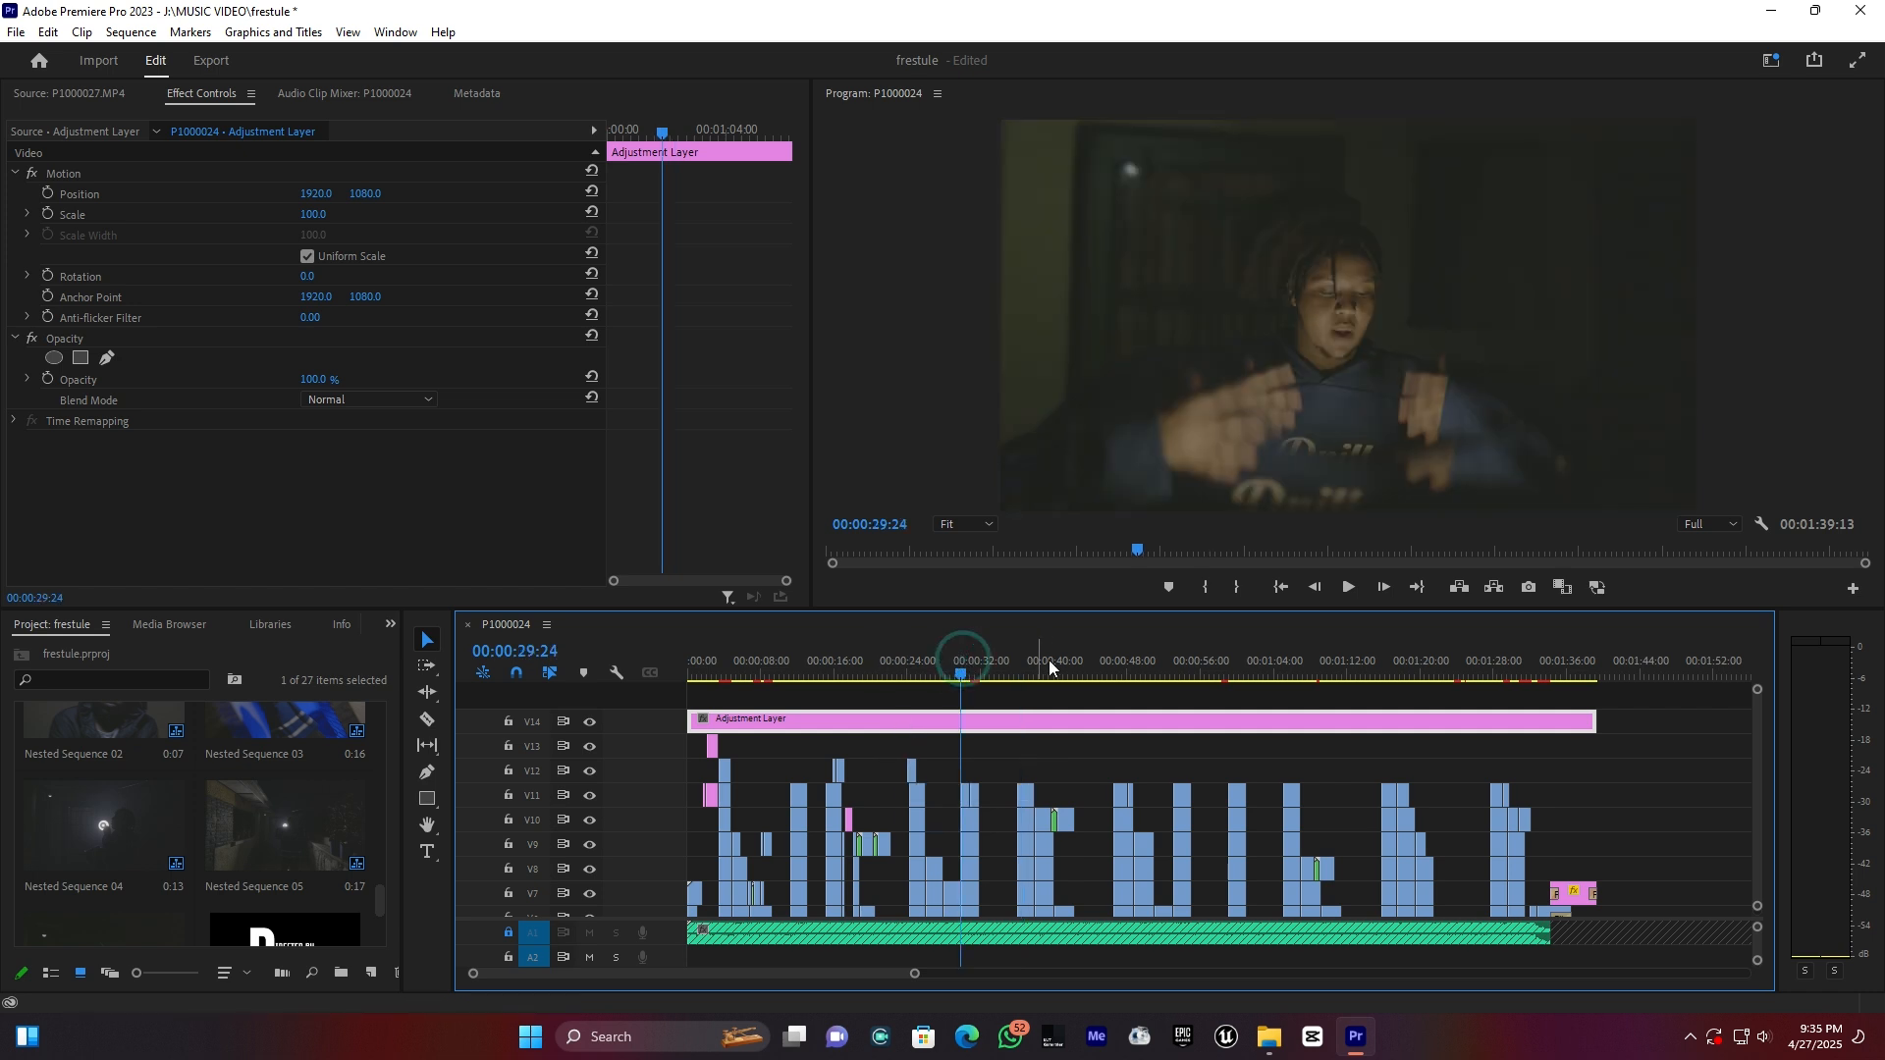
click(1129, 656)
click(1213, 650)
click(1304, 662)
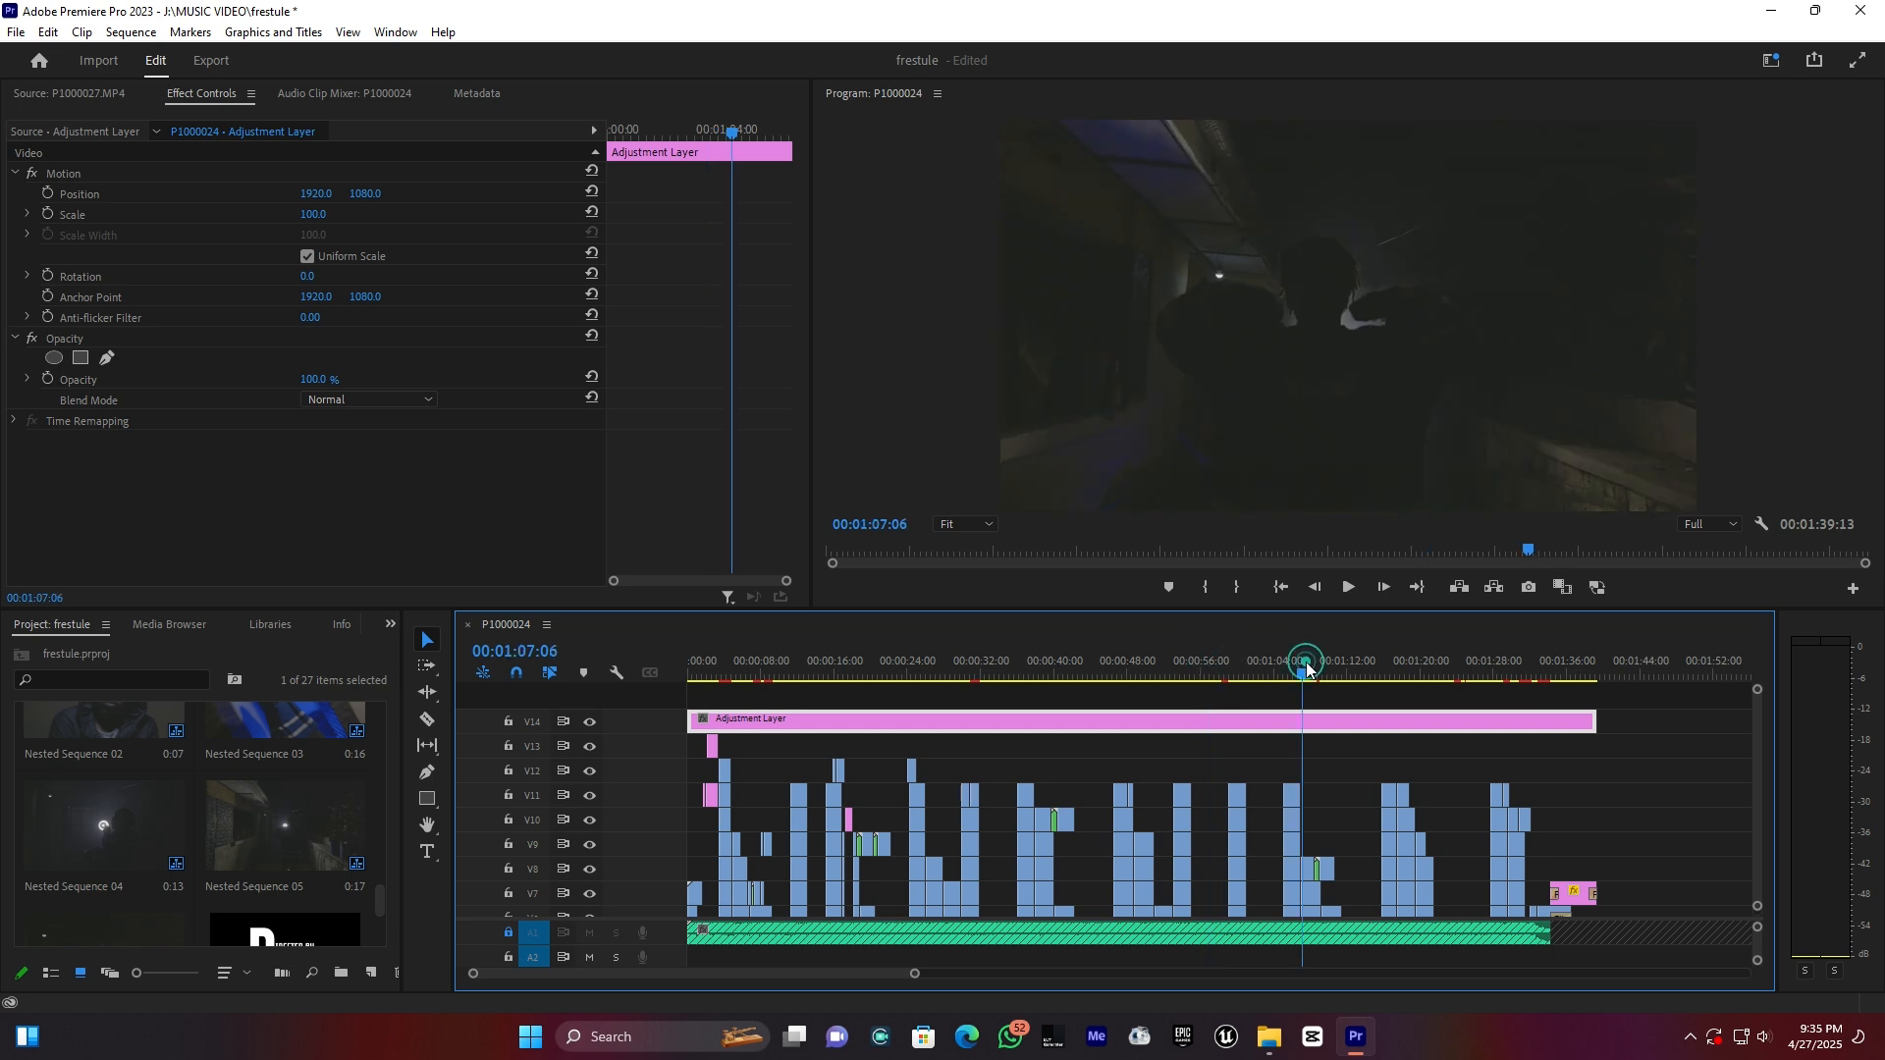
click(1353, 659)
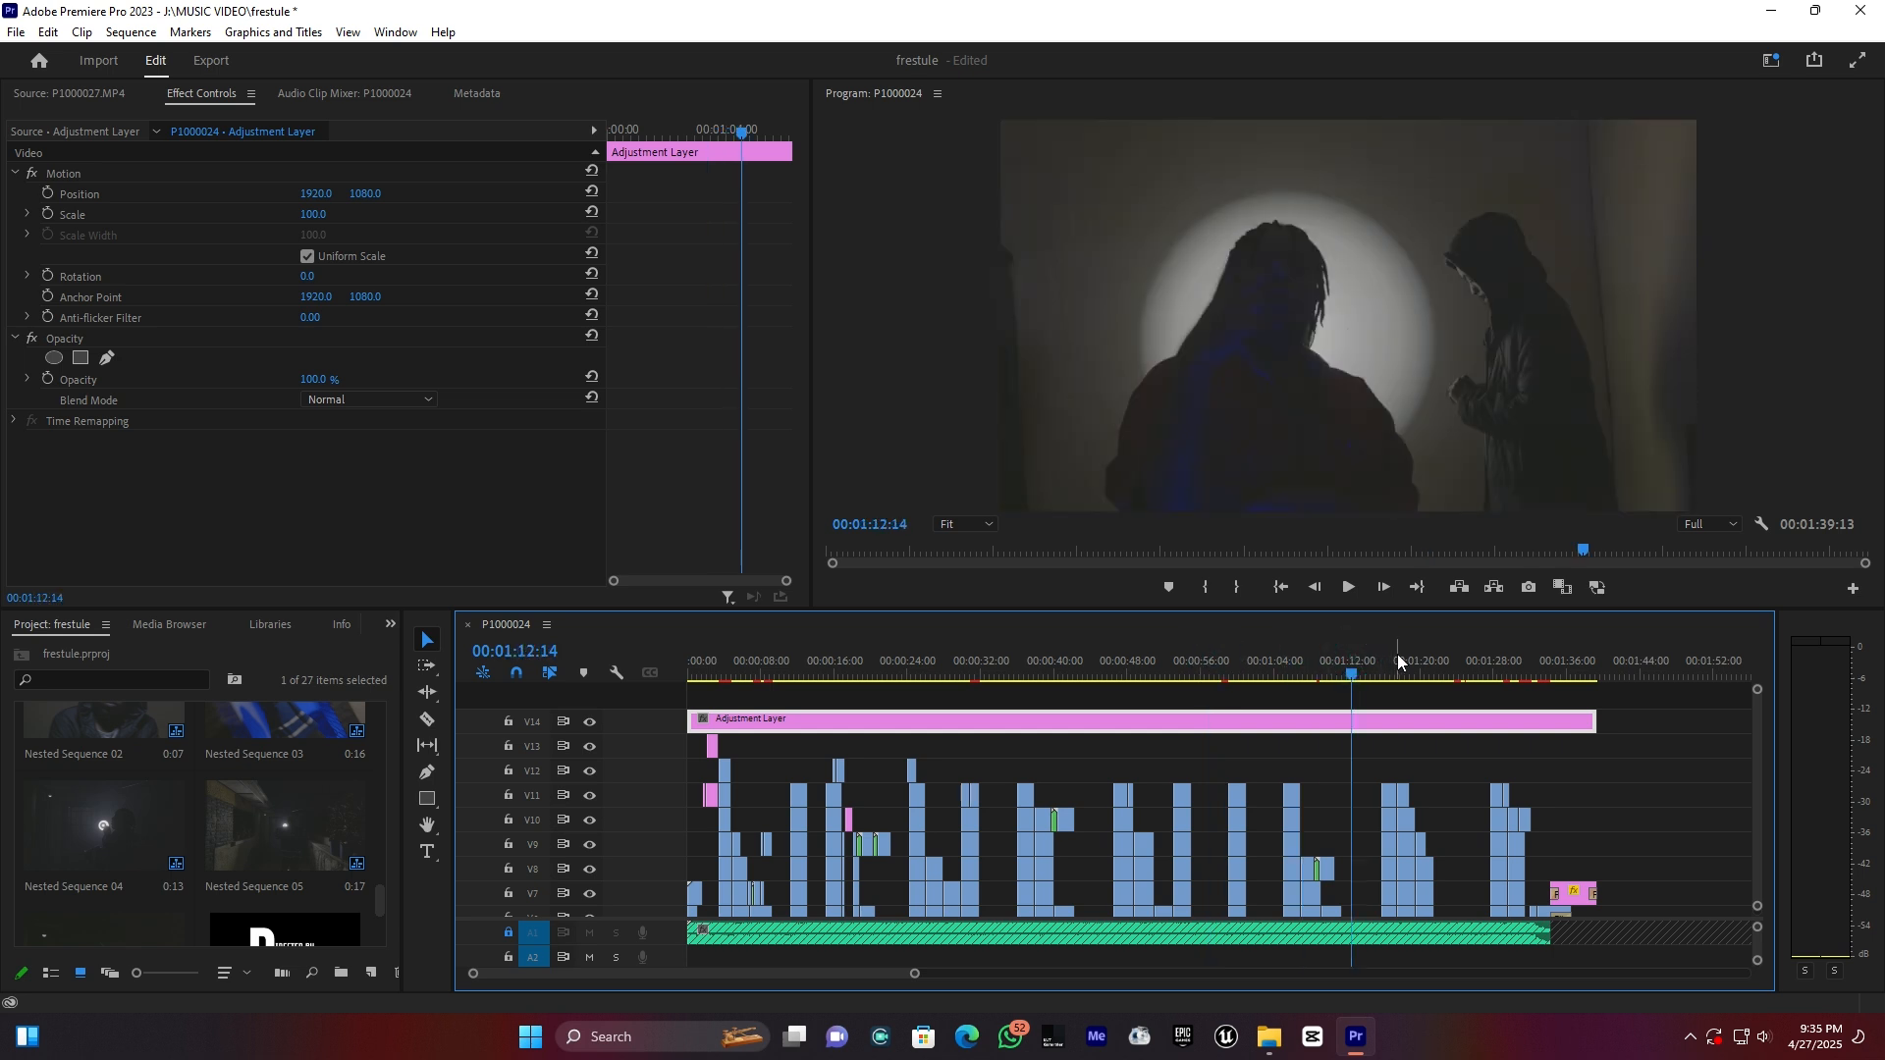
click(1398, 662)
click(1422, 658)
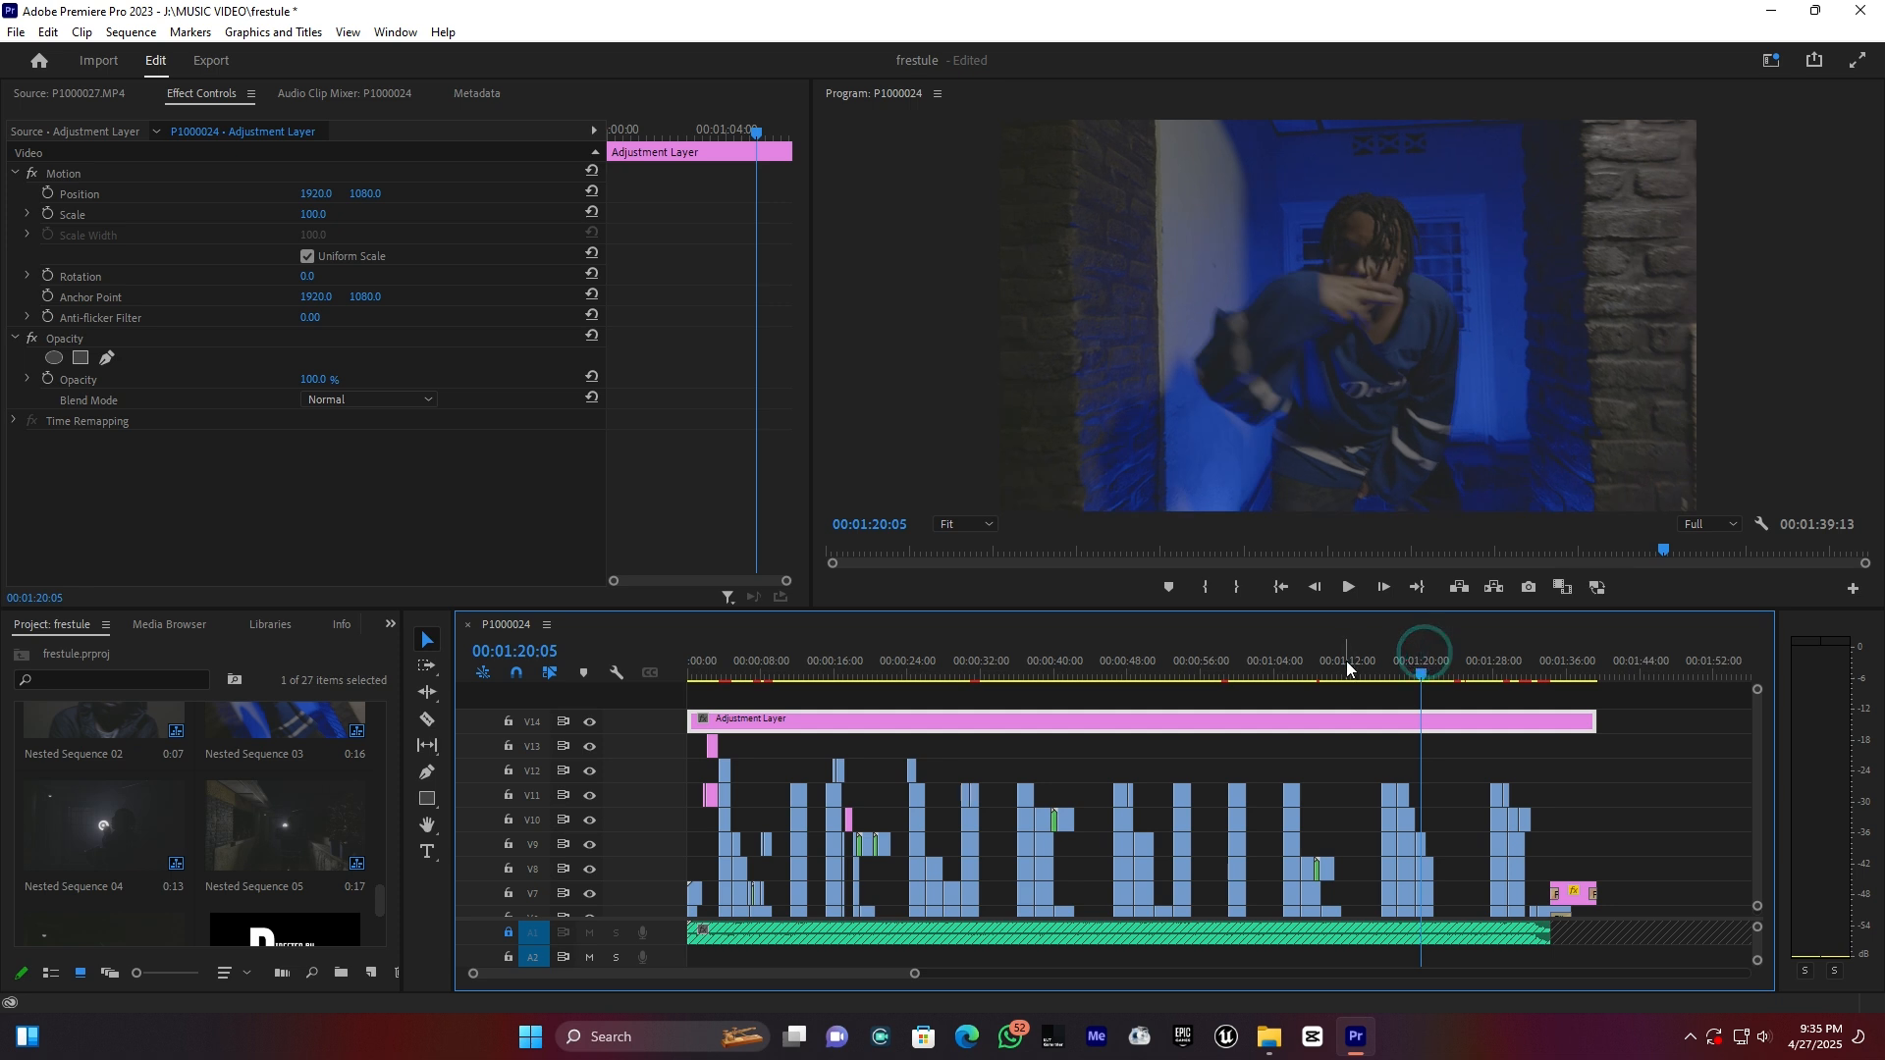
click(1321, 659)
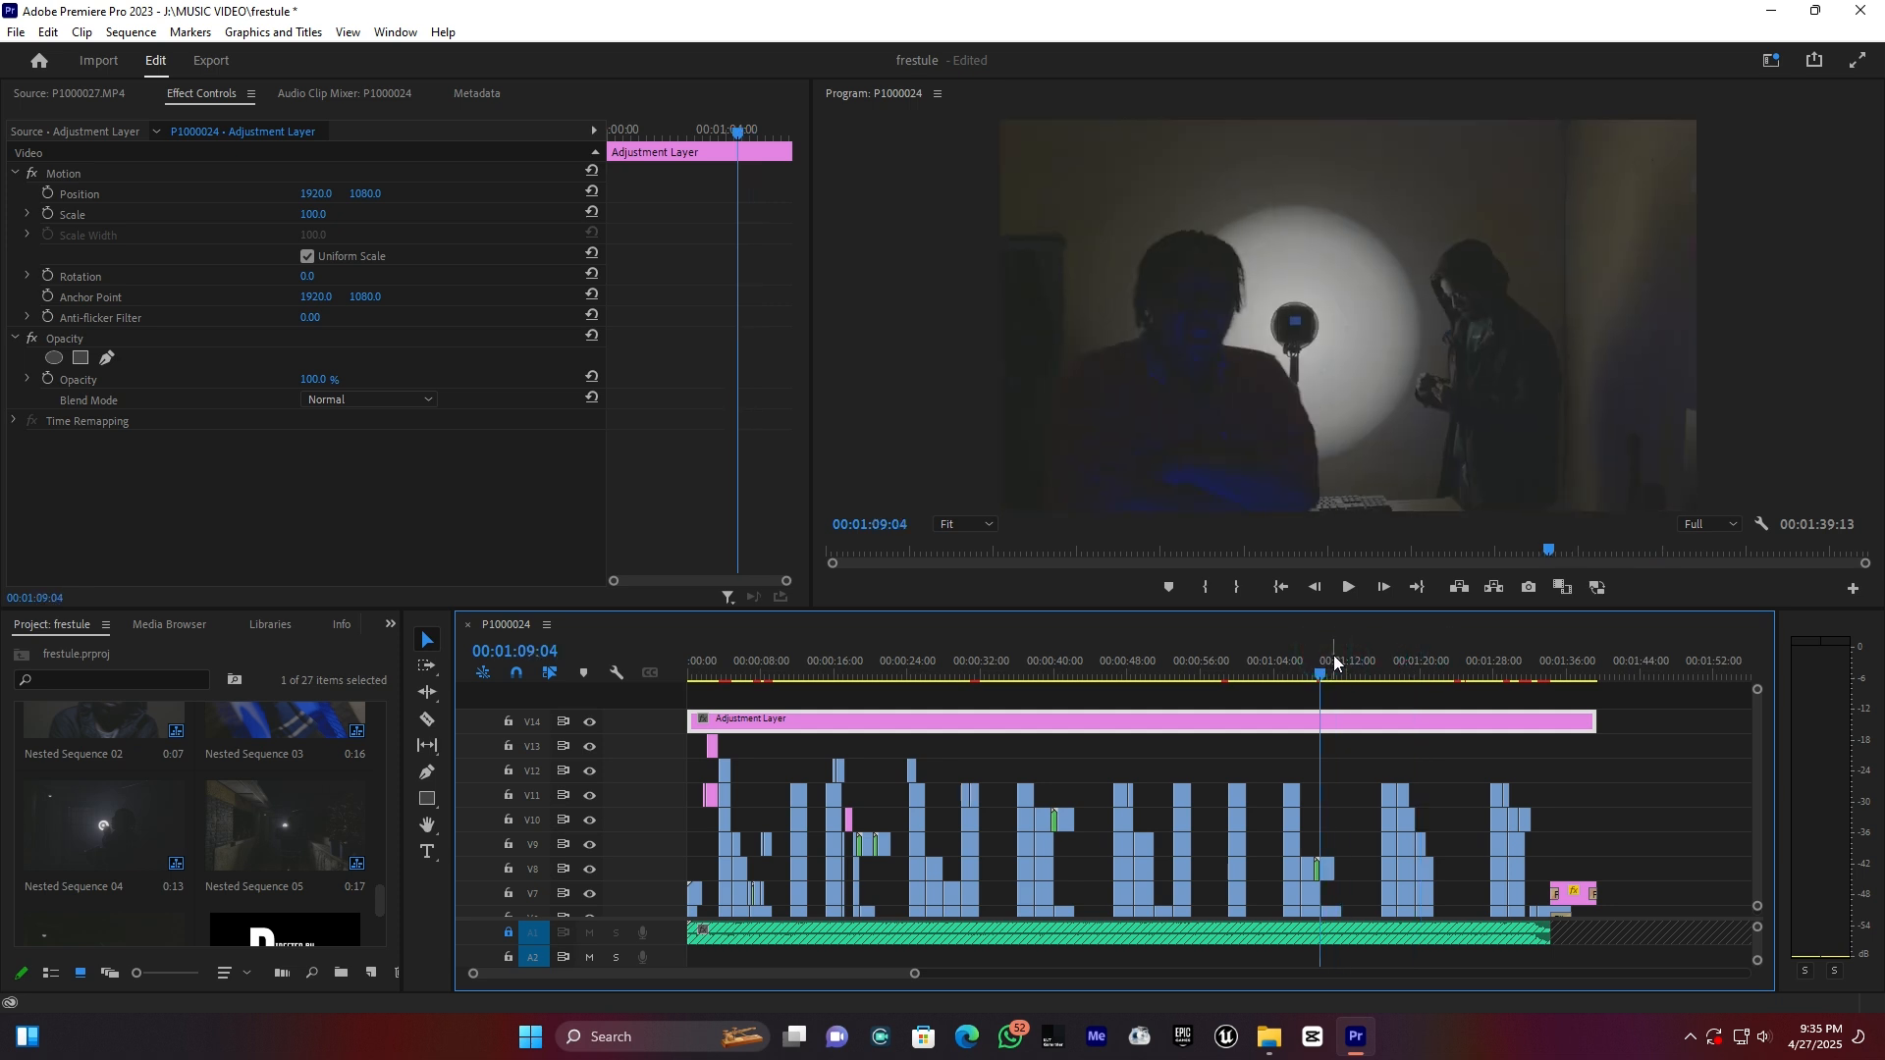
click(1330, 659)
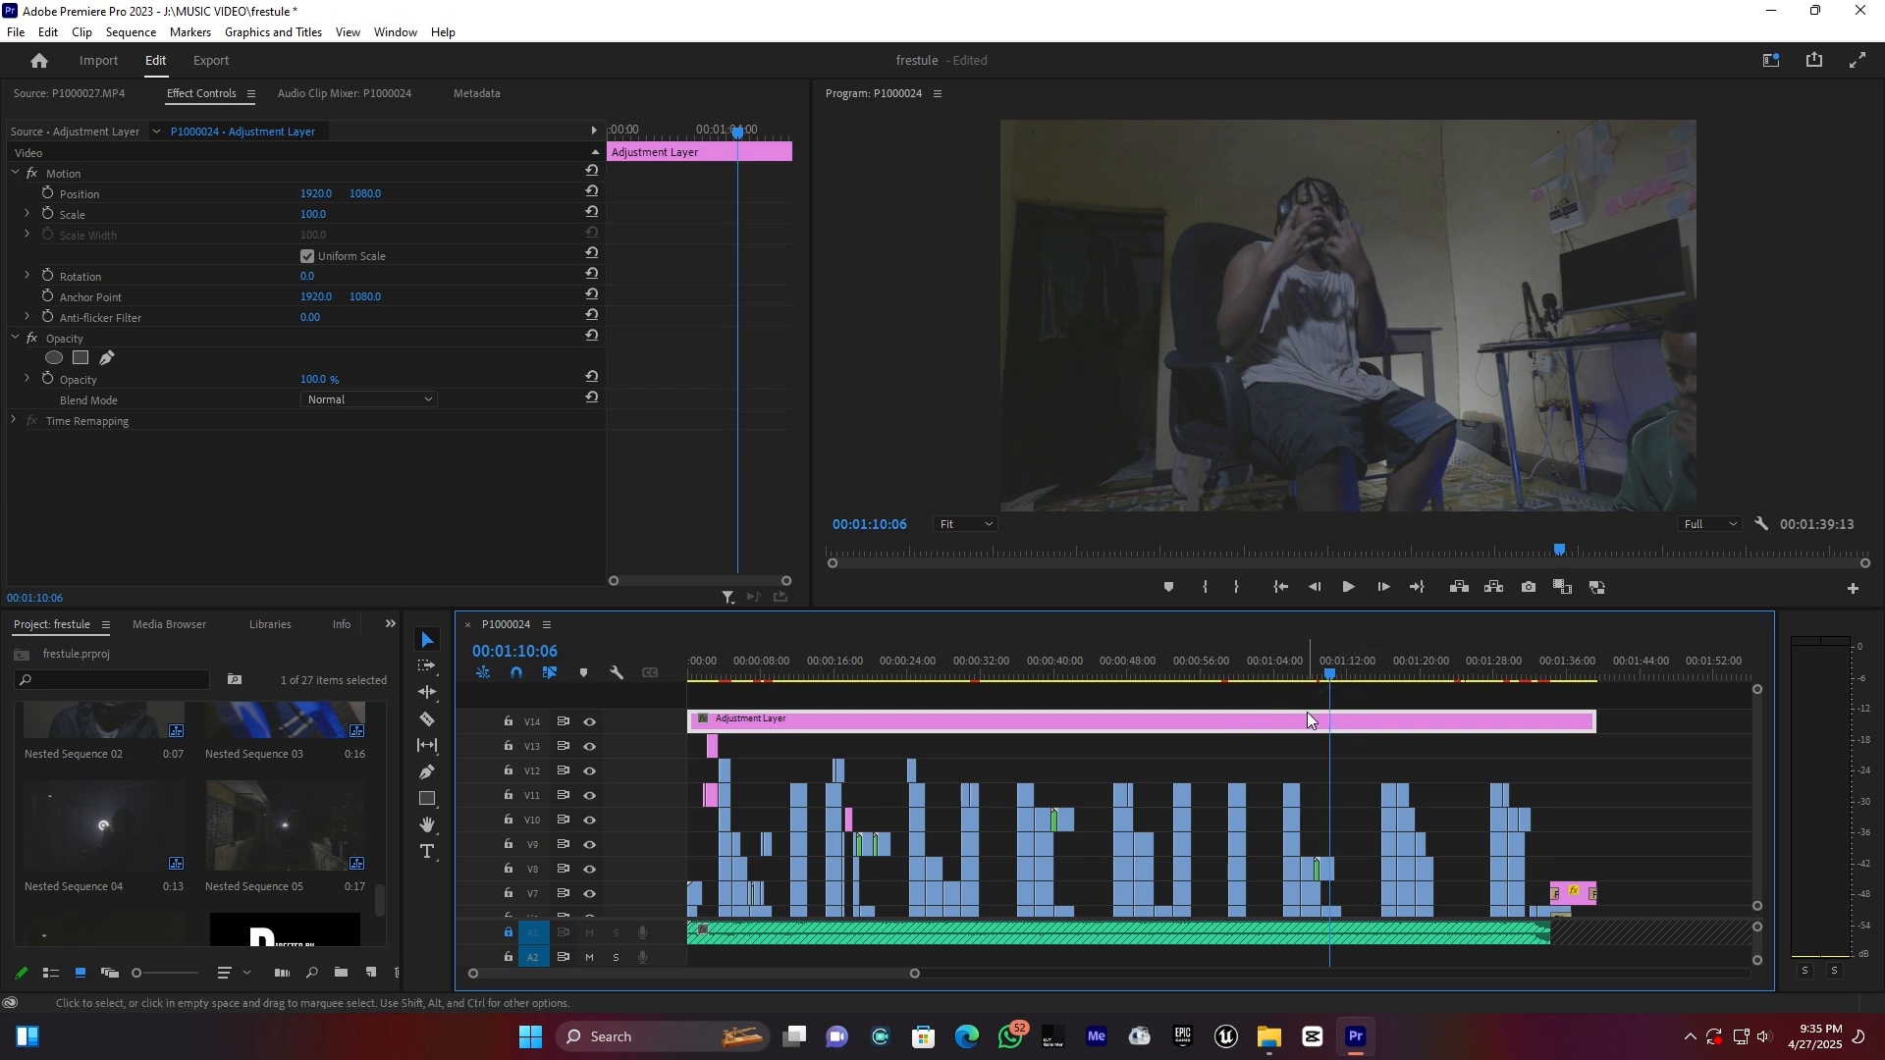
- Switch to the Color workspace and collapse the Basic Correction section of Lumetri Color
click(1771, 60)
click(1659, 261)
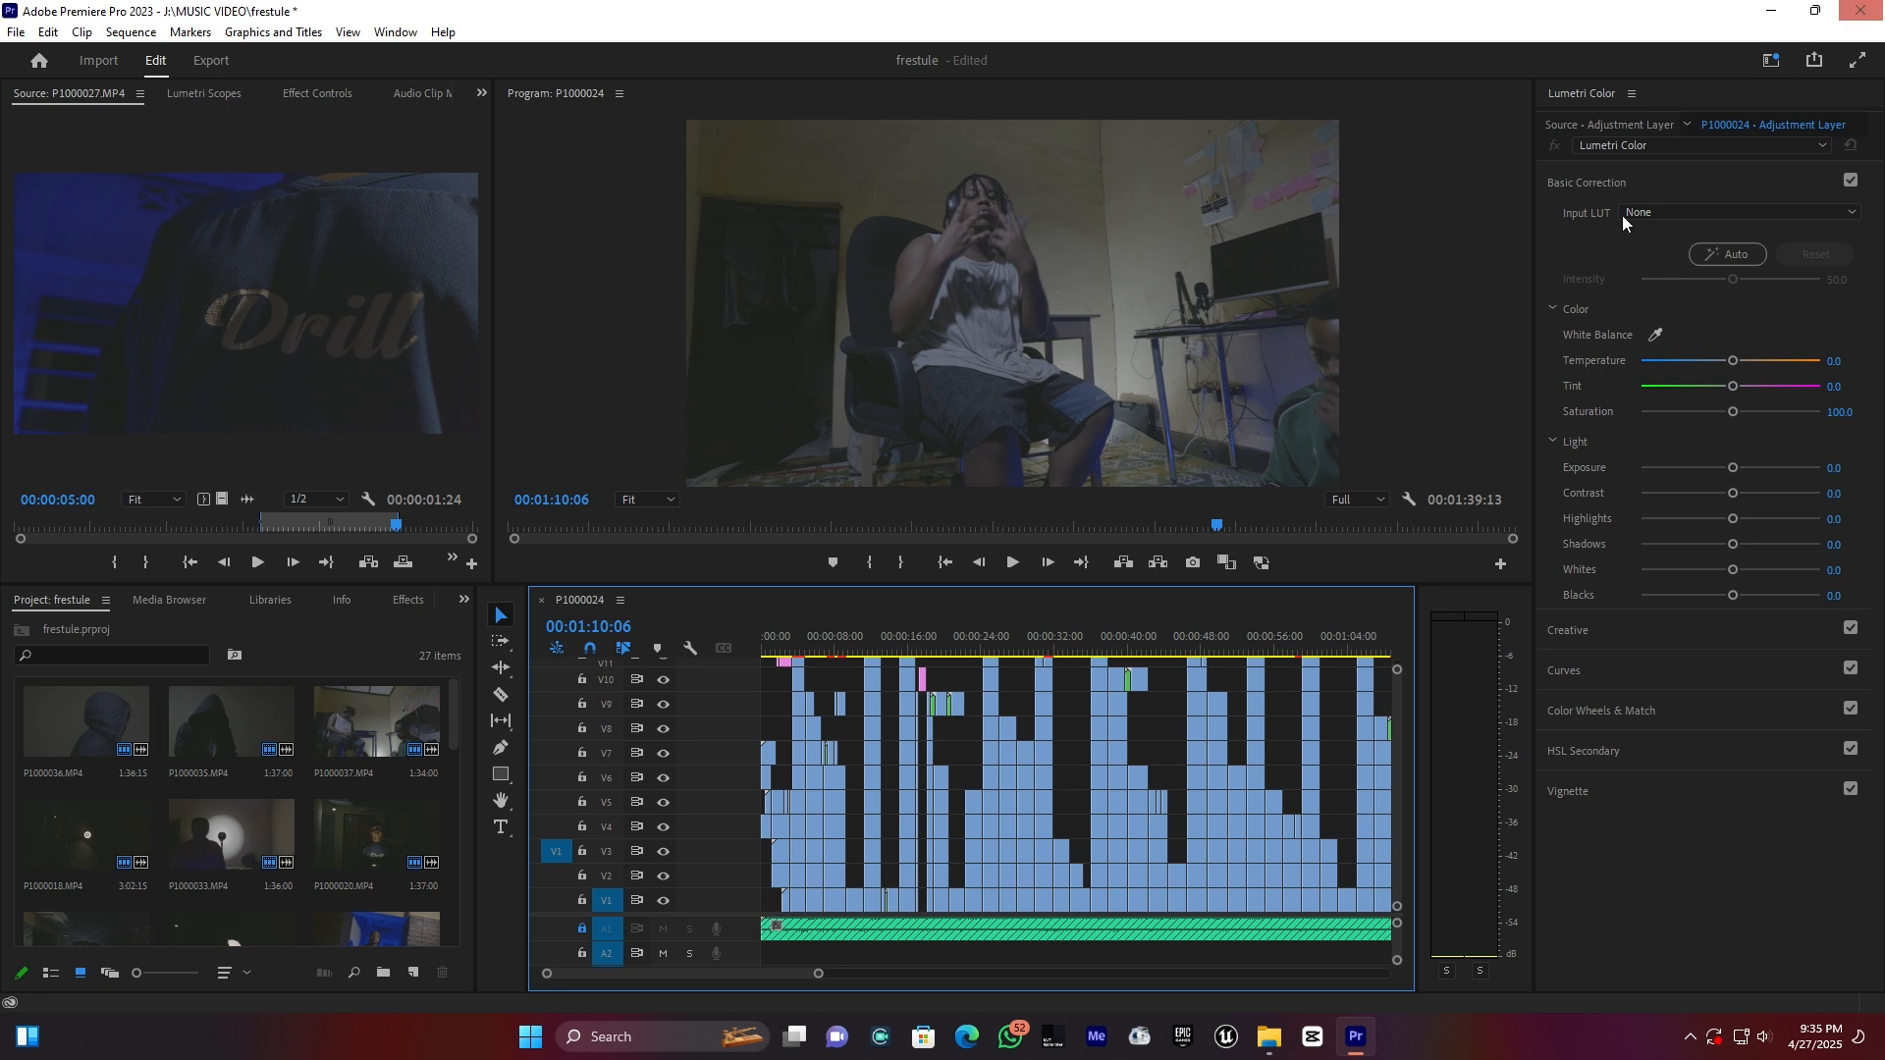
click(1594, 185)
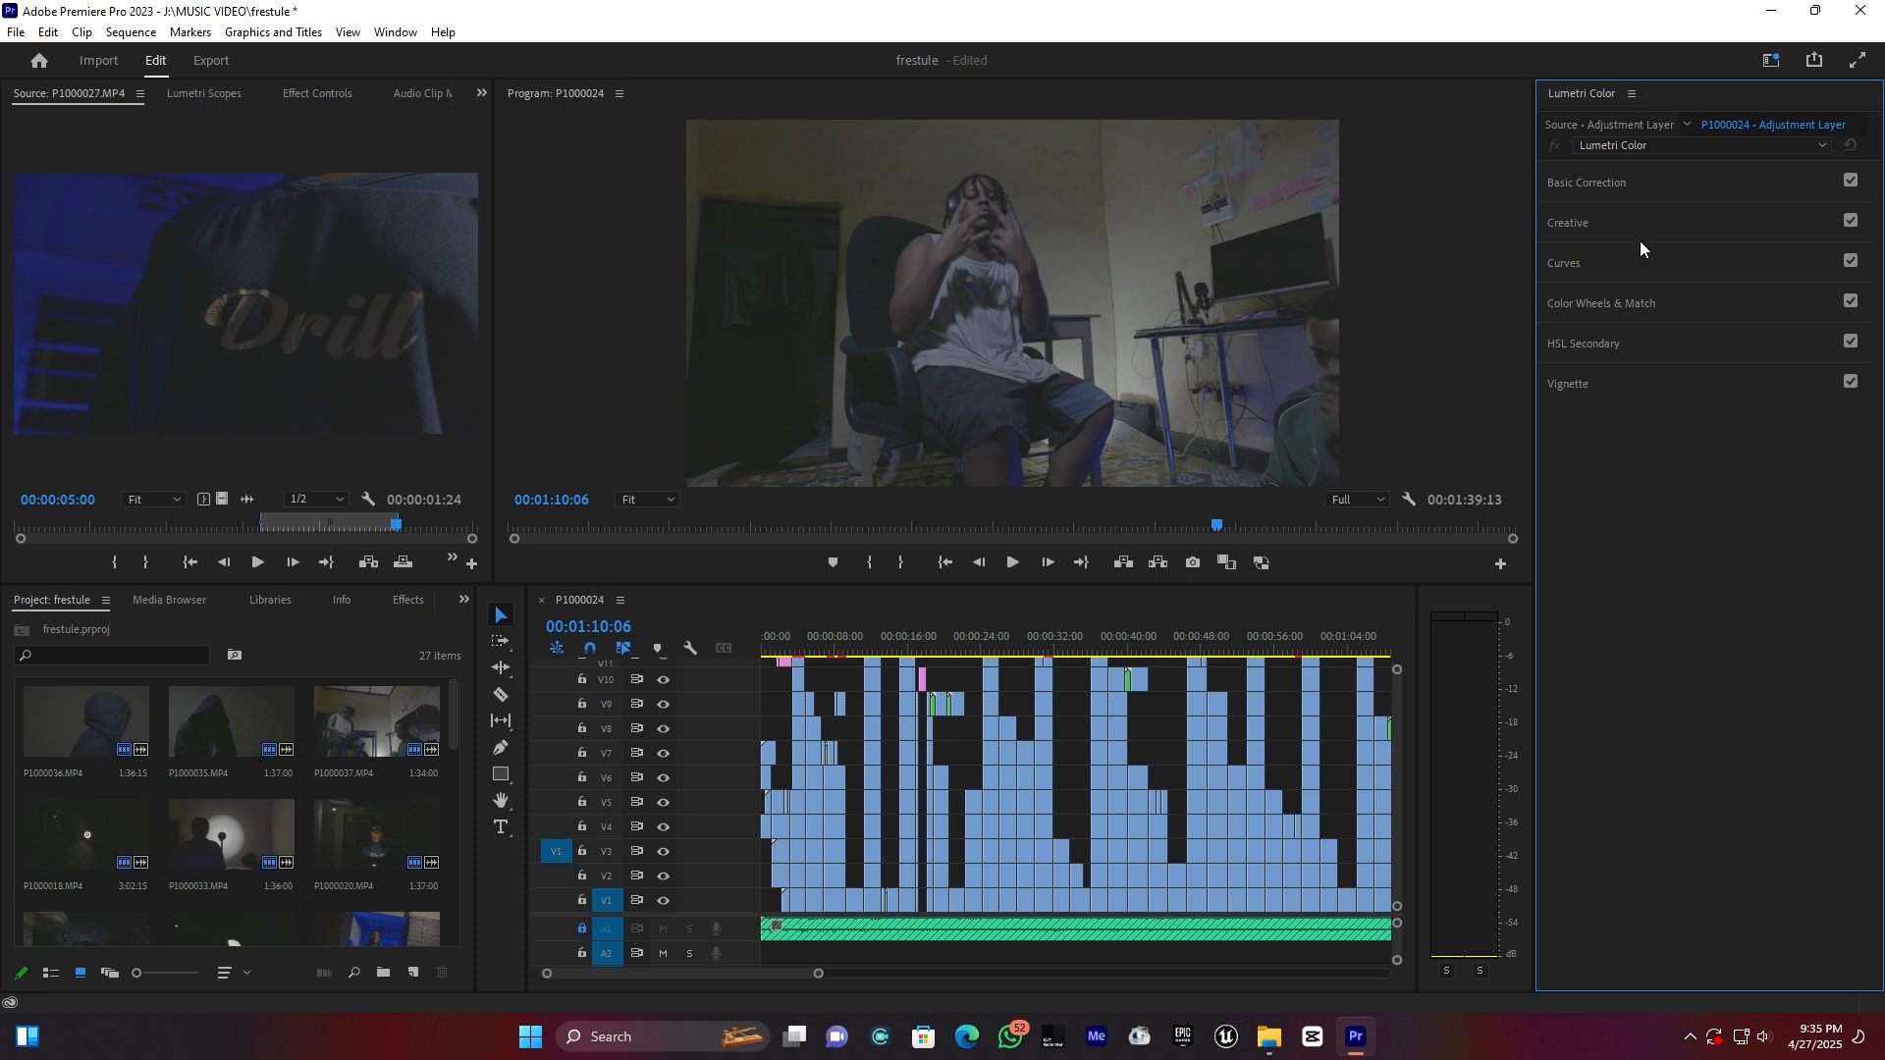
- Enlarge the program monitor for grading and bring the V14 adjustment layer back into view in the timeline
scroll(1399, 746, up, 3)
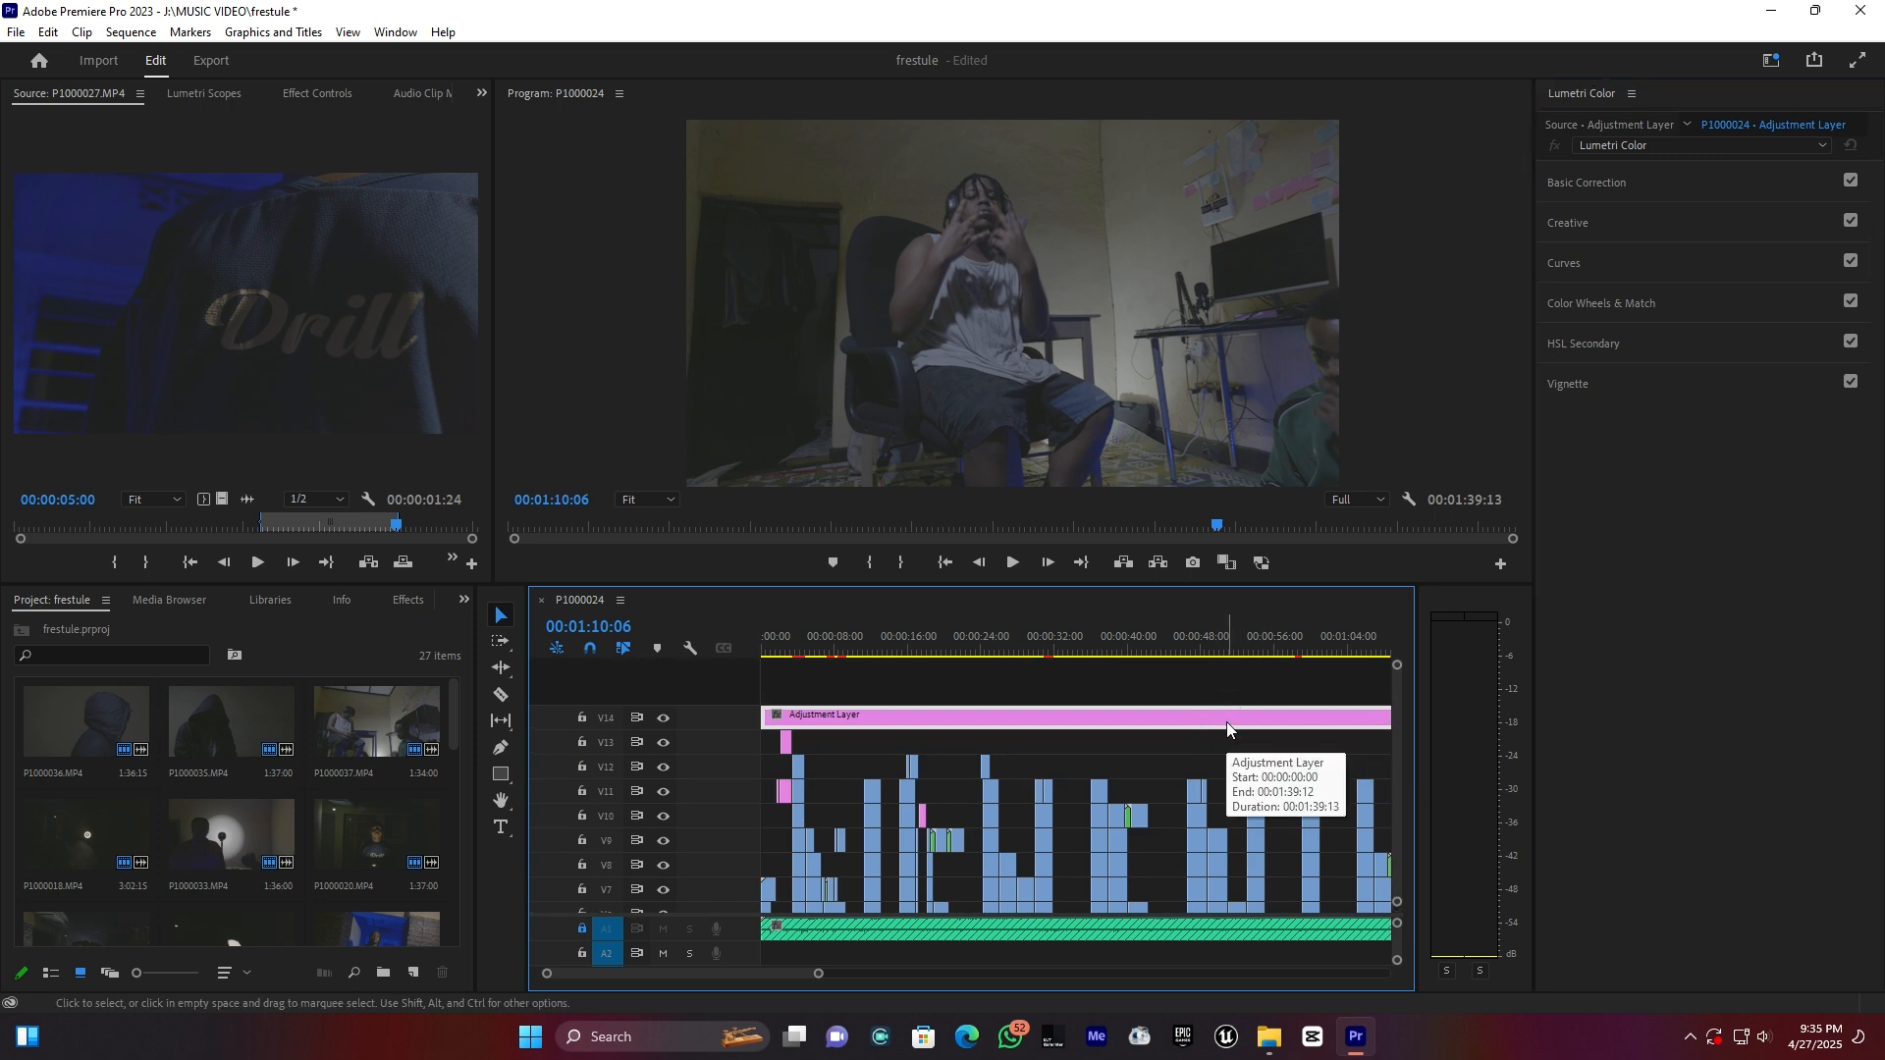
drag(775, 975, 797, 975)
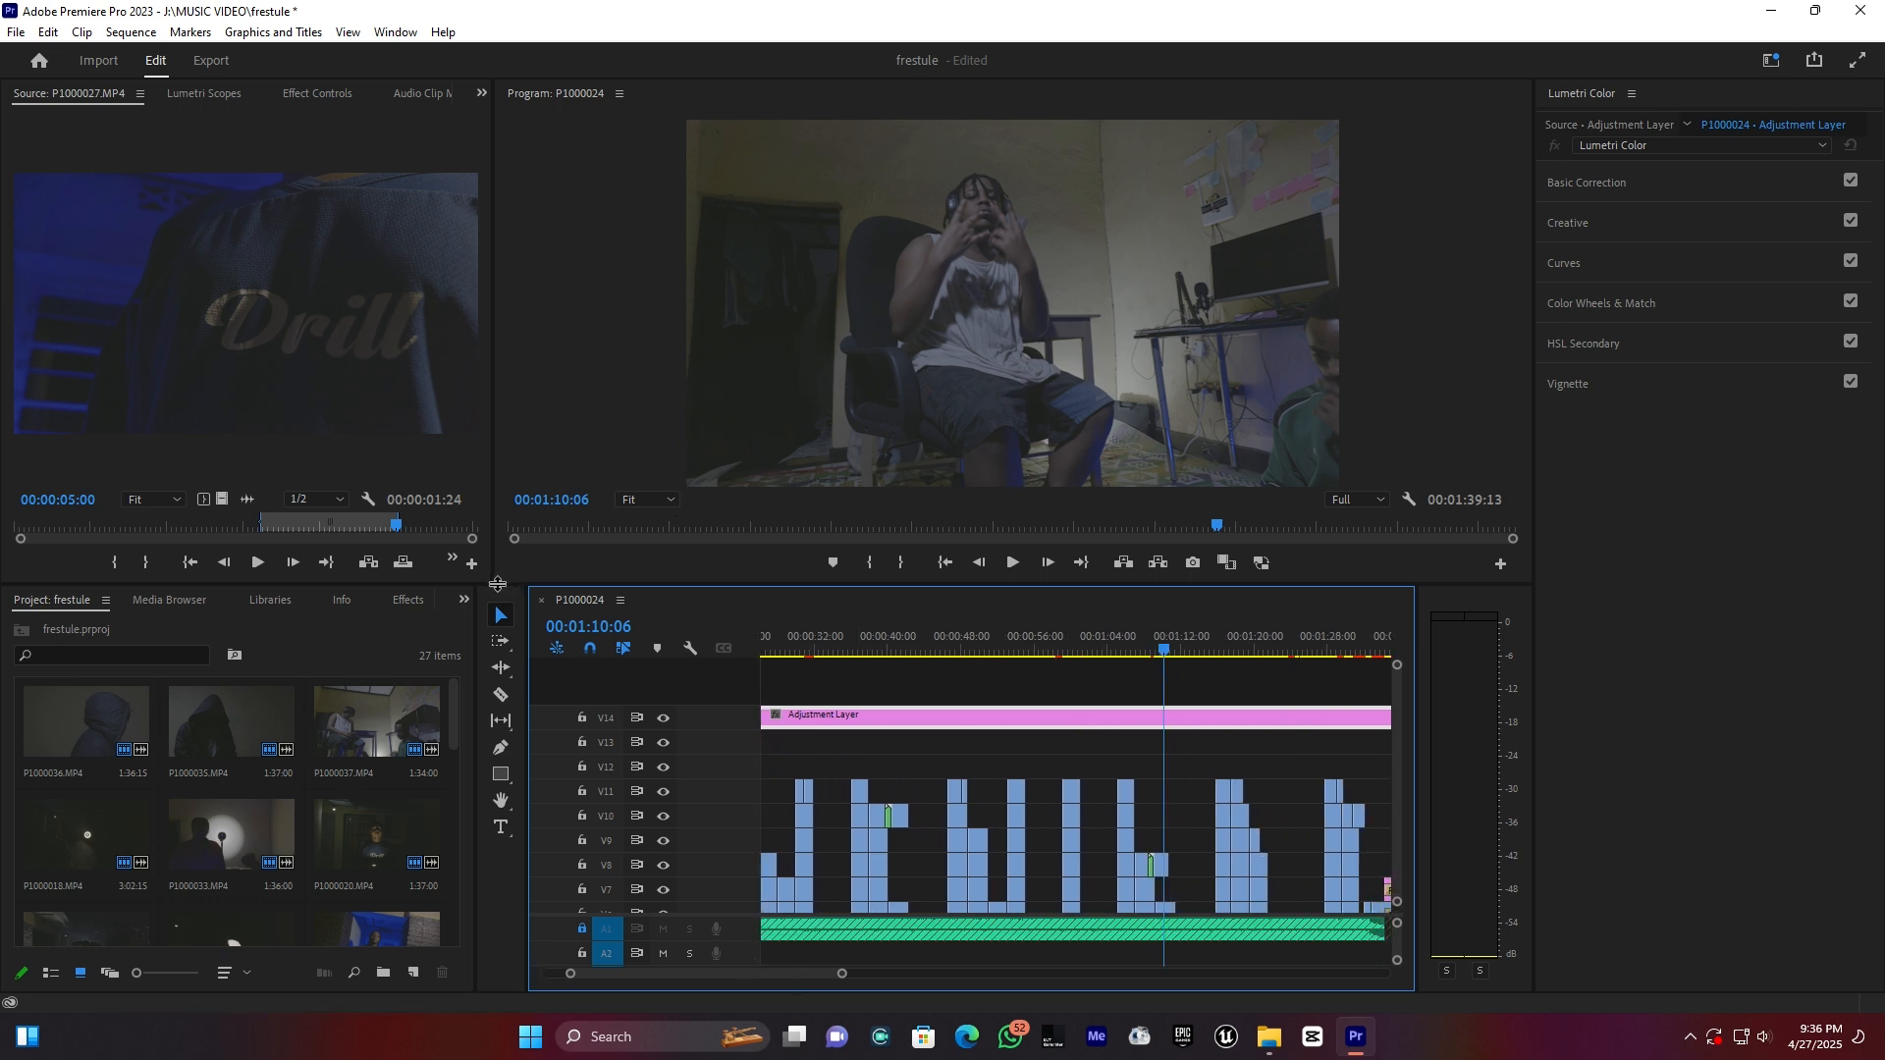
drag(495, 585, 282, 731)
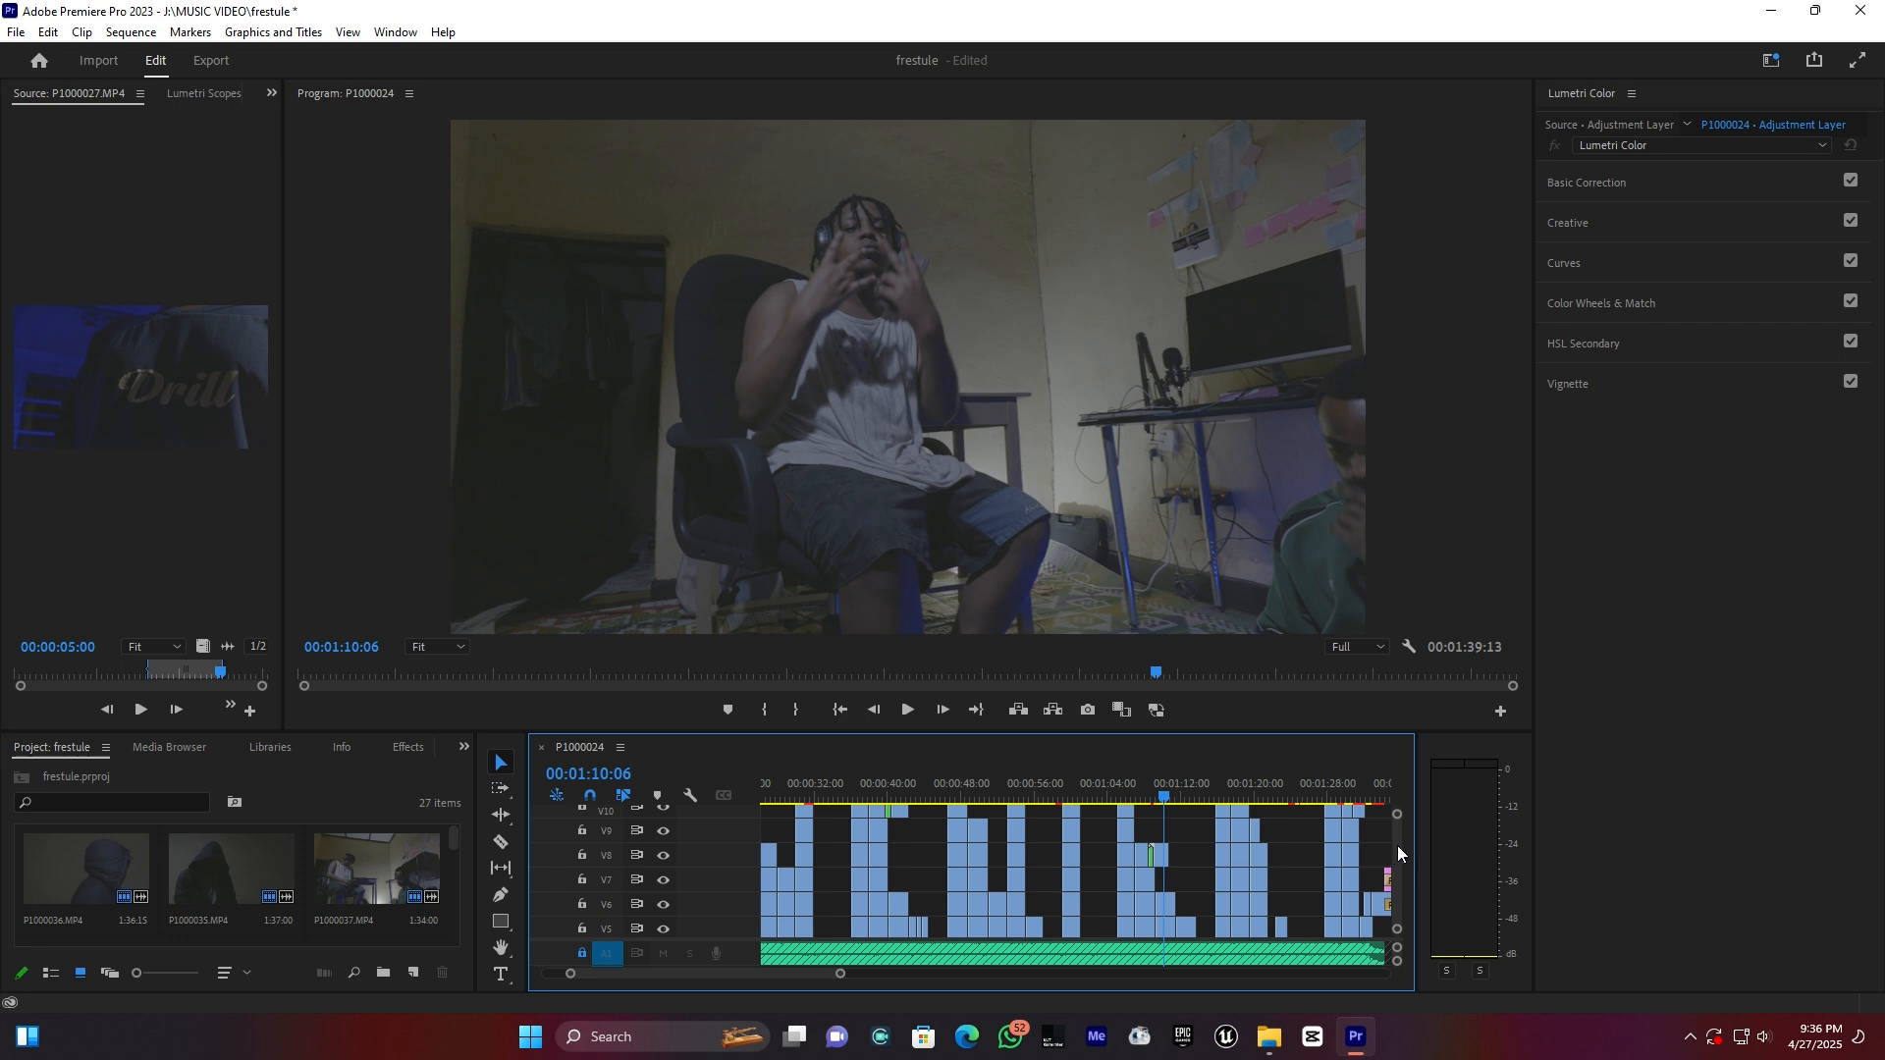
drag(1397, 850, 1399, 844)
scroll(1402, 850, up, 3)
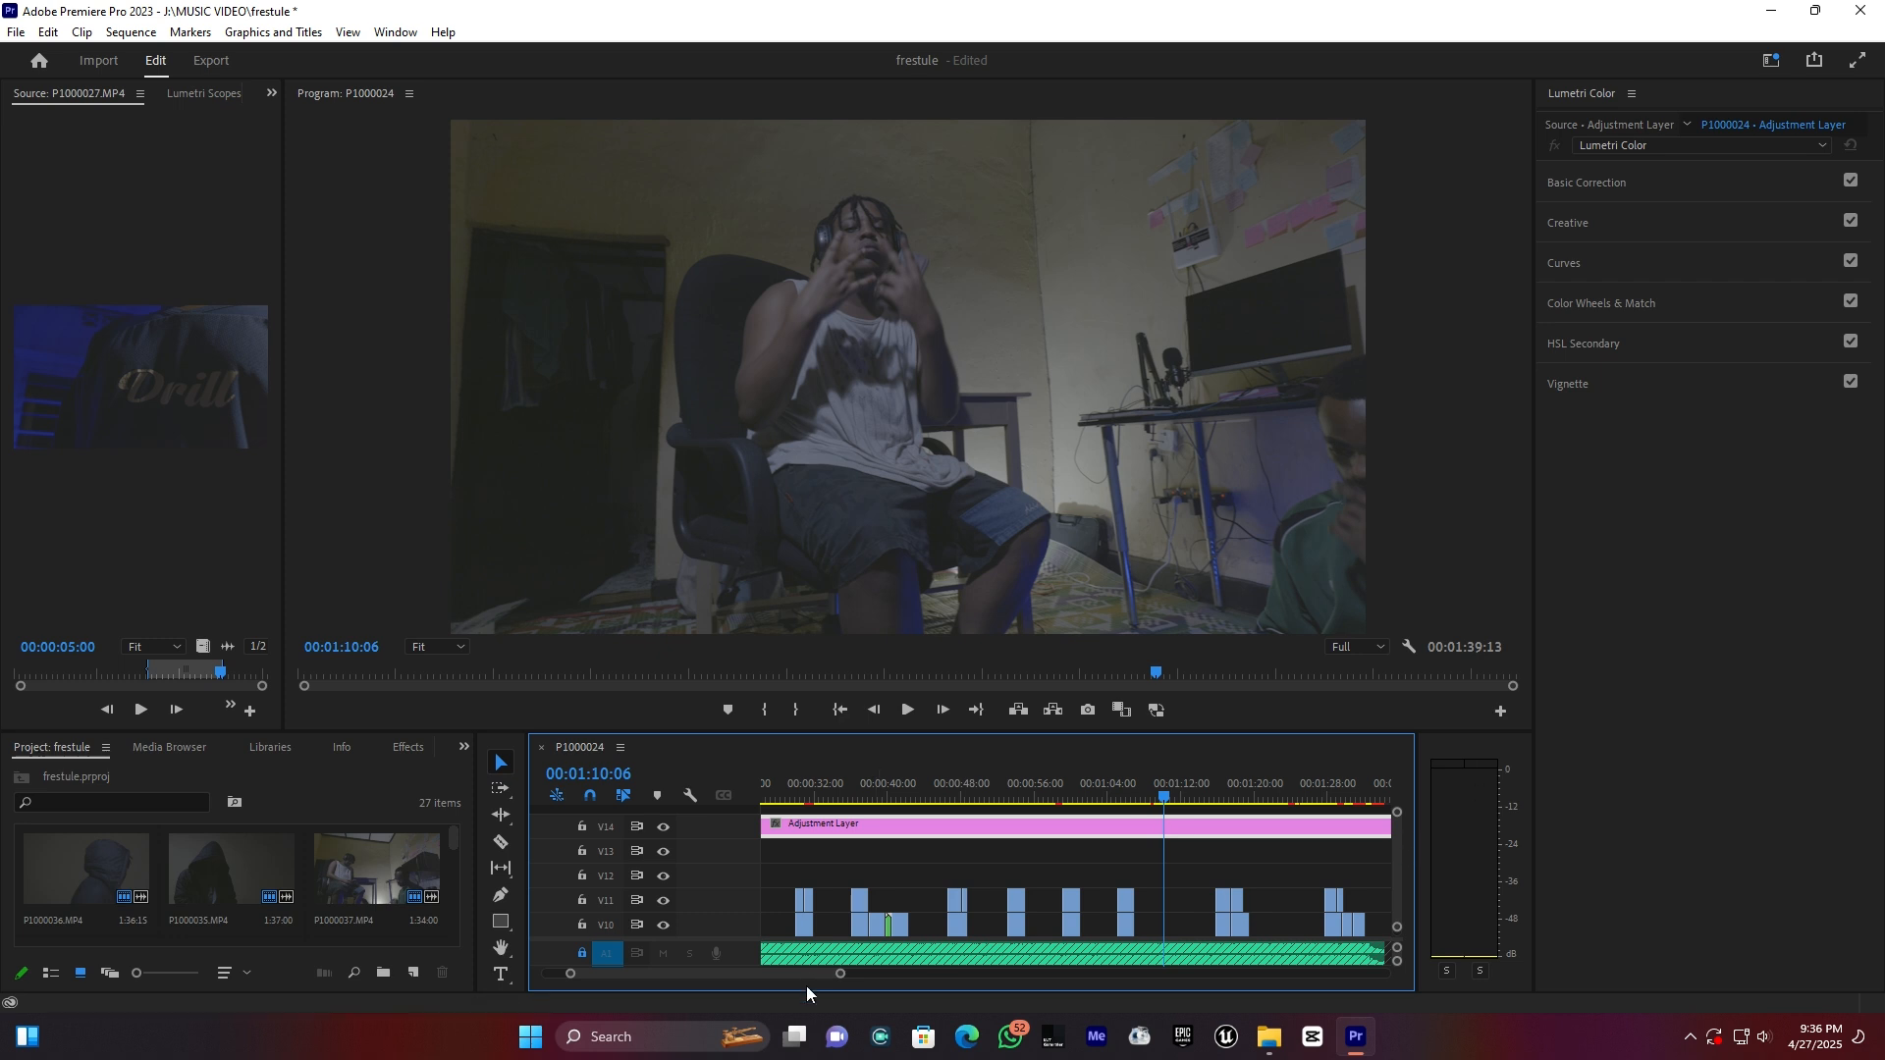
scroll(816, 975, down, 3)
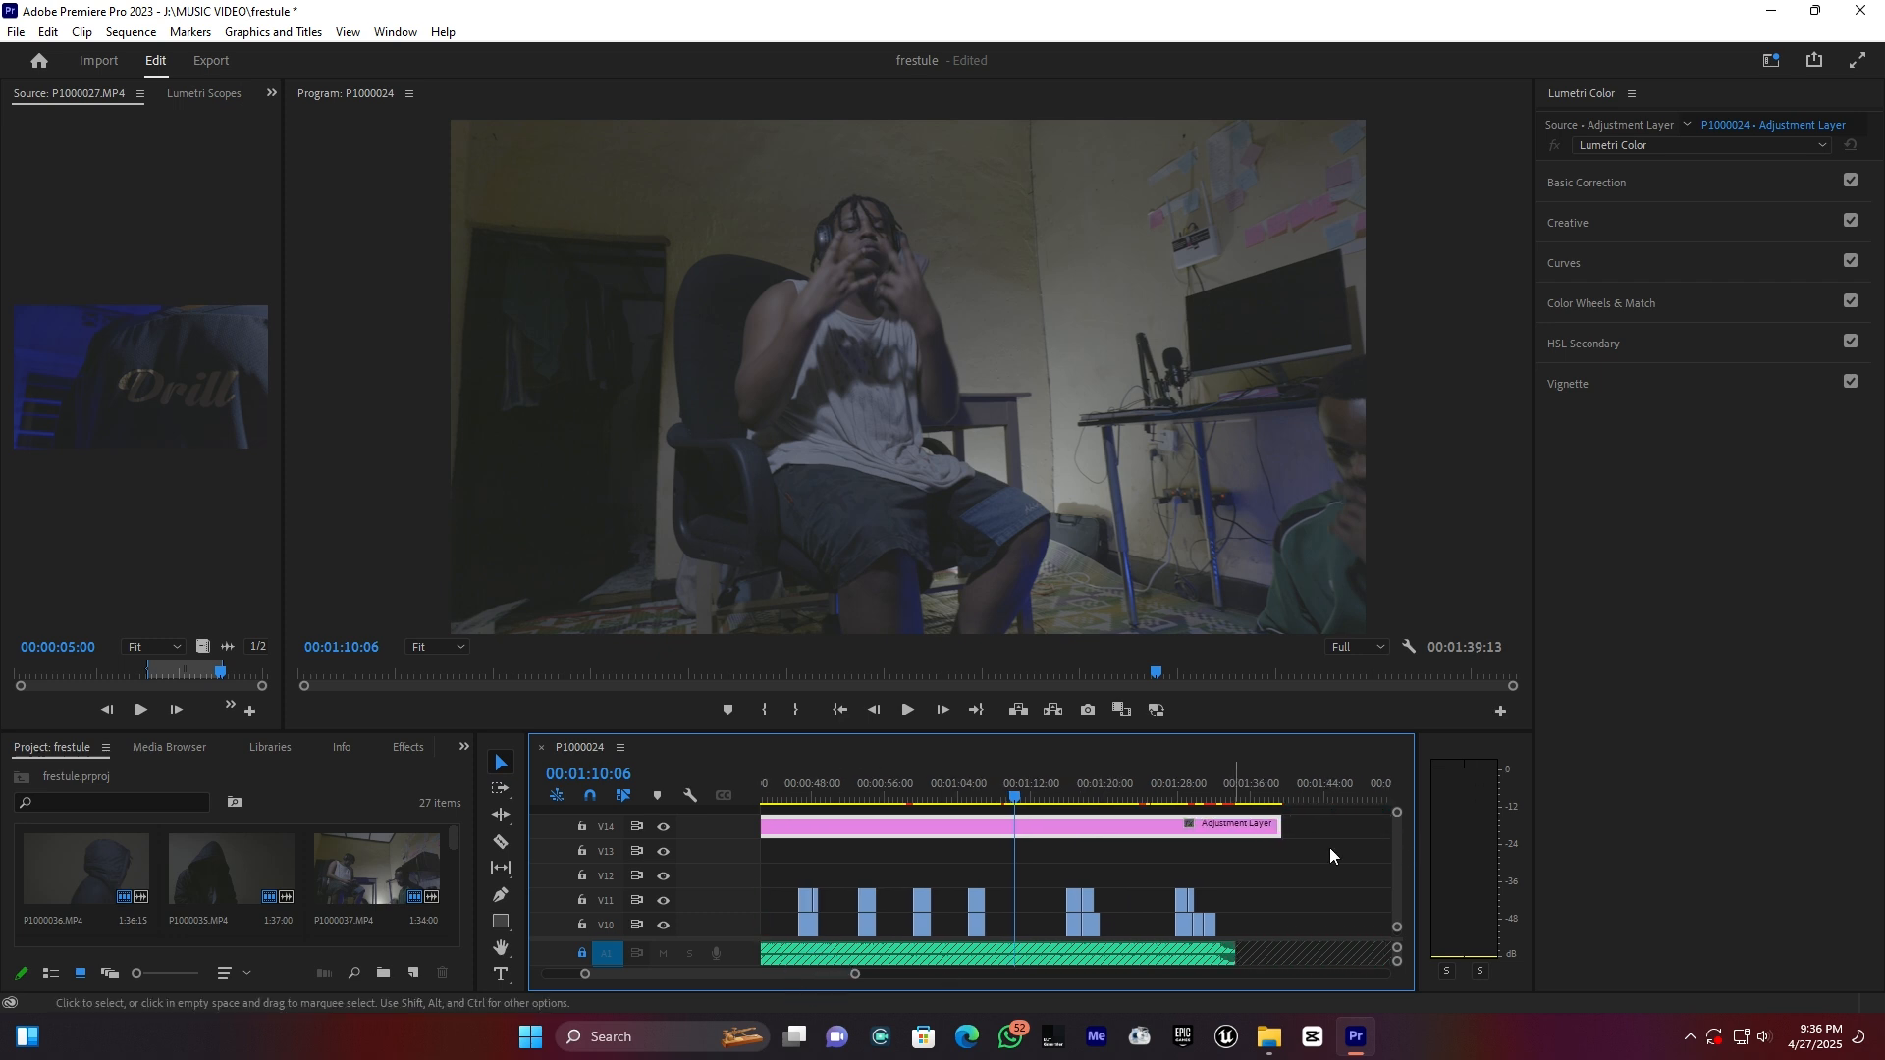
- Apply the Rec.709 LUT from the ABAKATORIKE folder on Local Disk (J:) as the adjustment layer's Basic Correction input LUT
click(1600, 184)
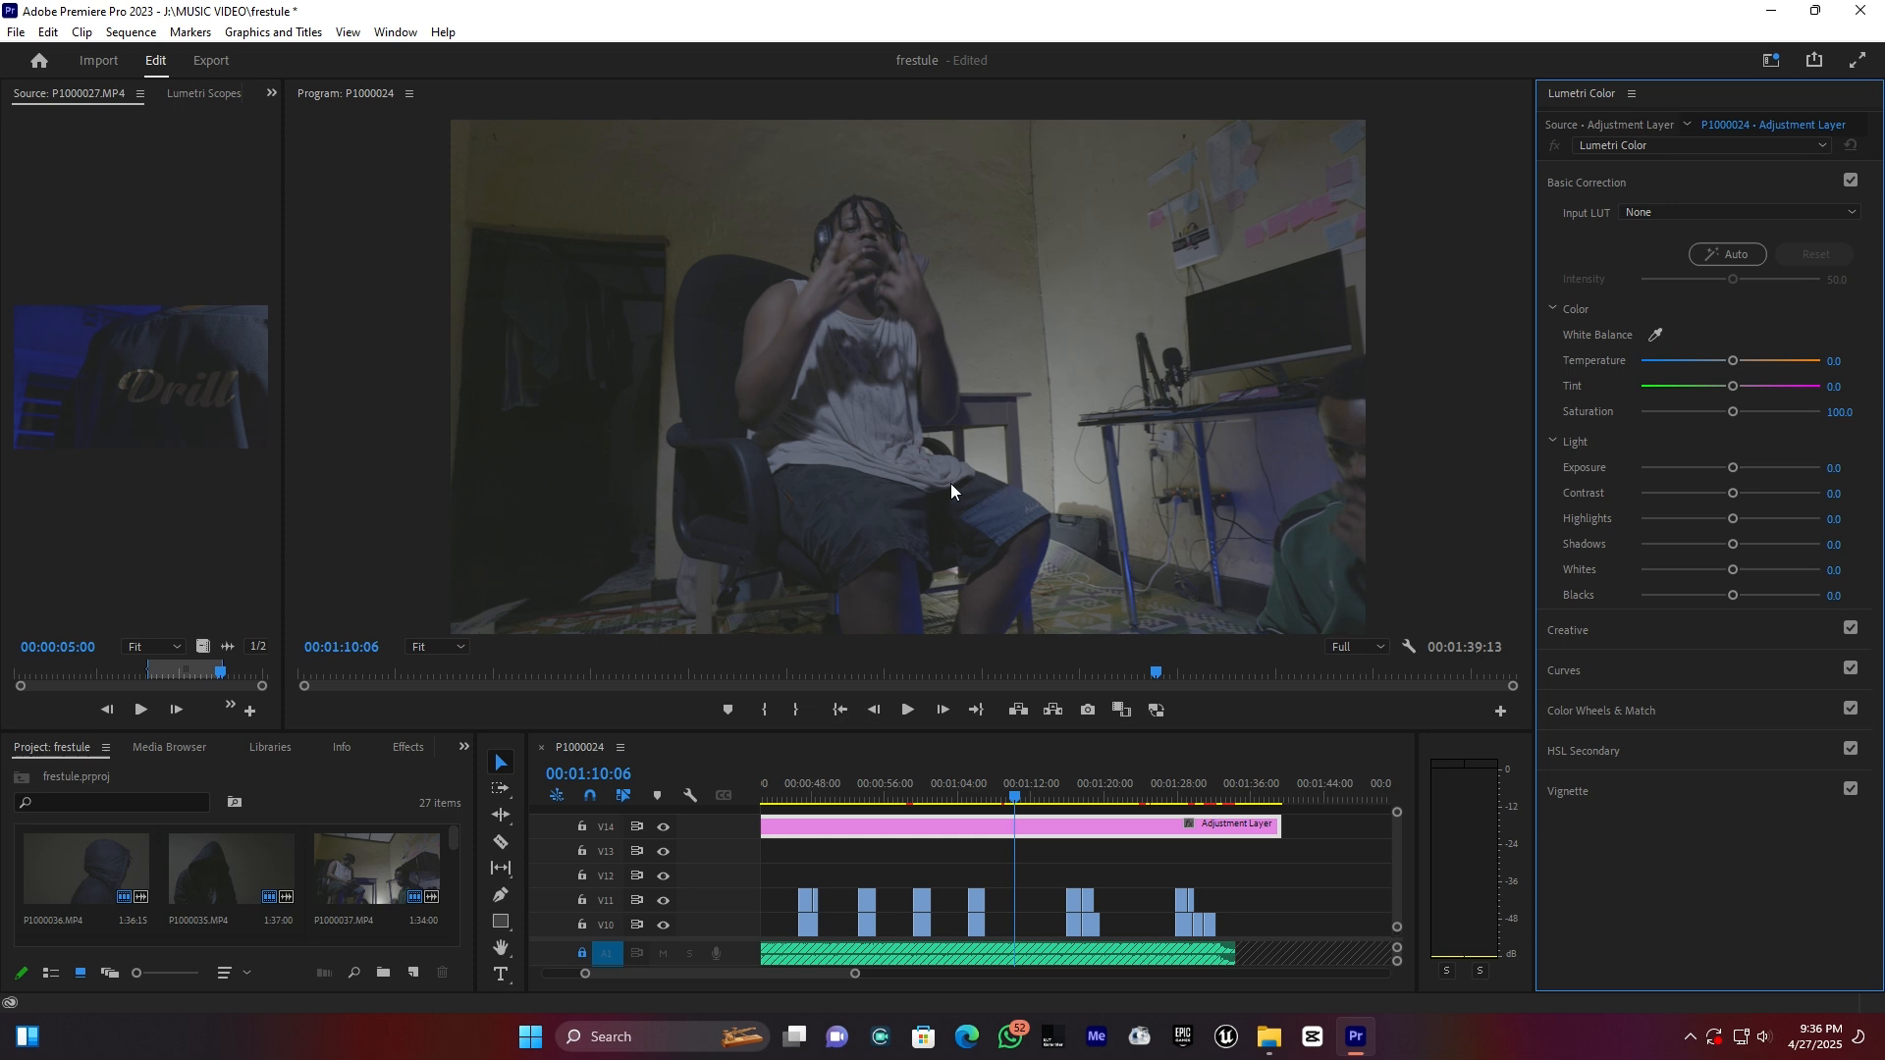
click(1685, 209)
click(1651, 275)
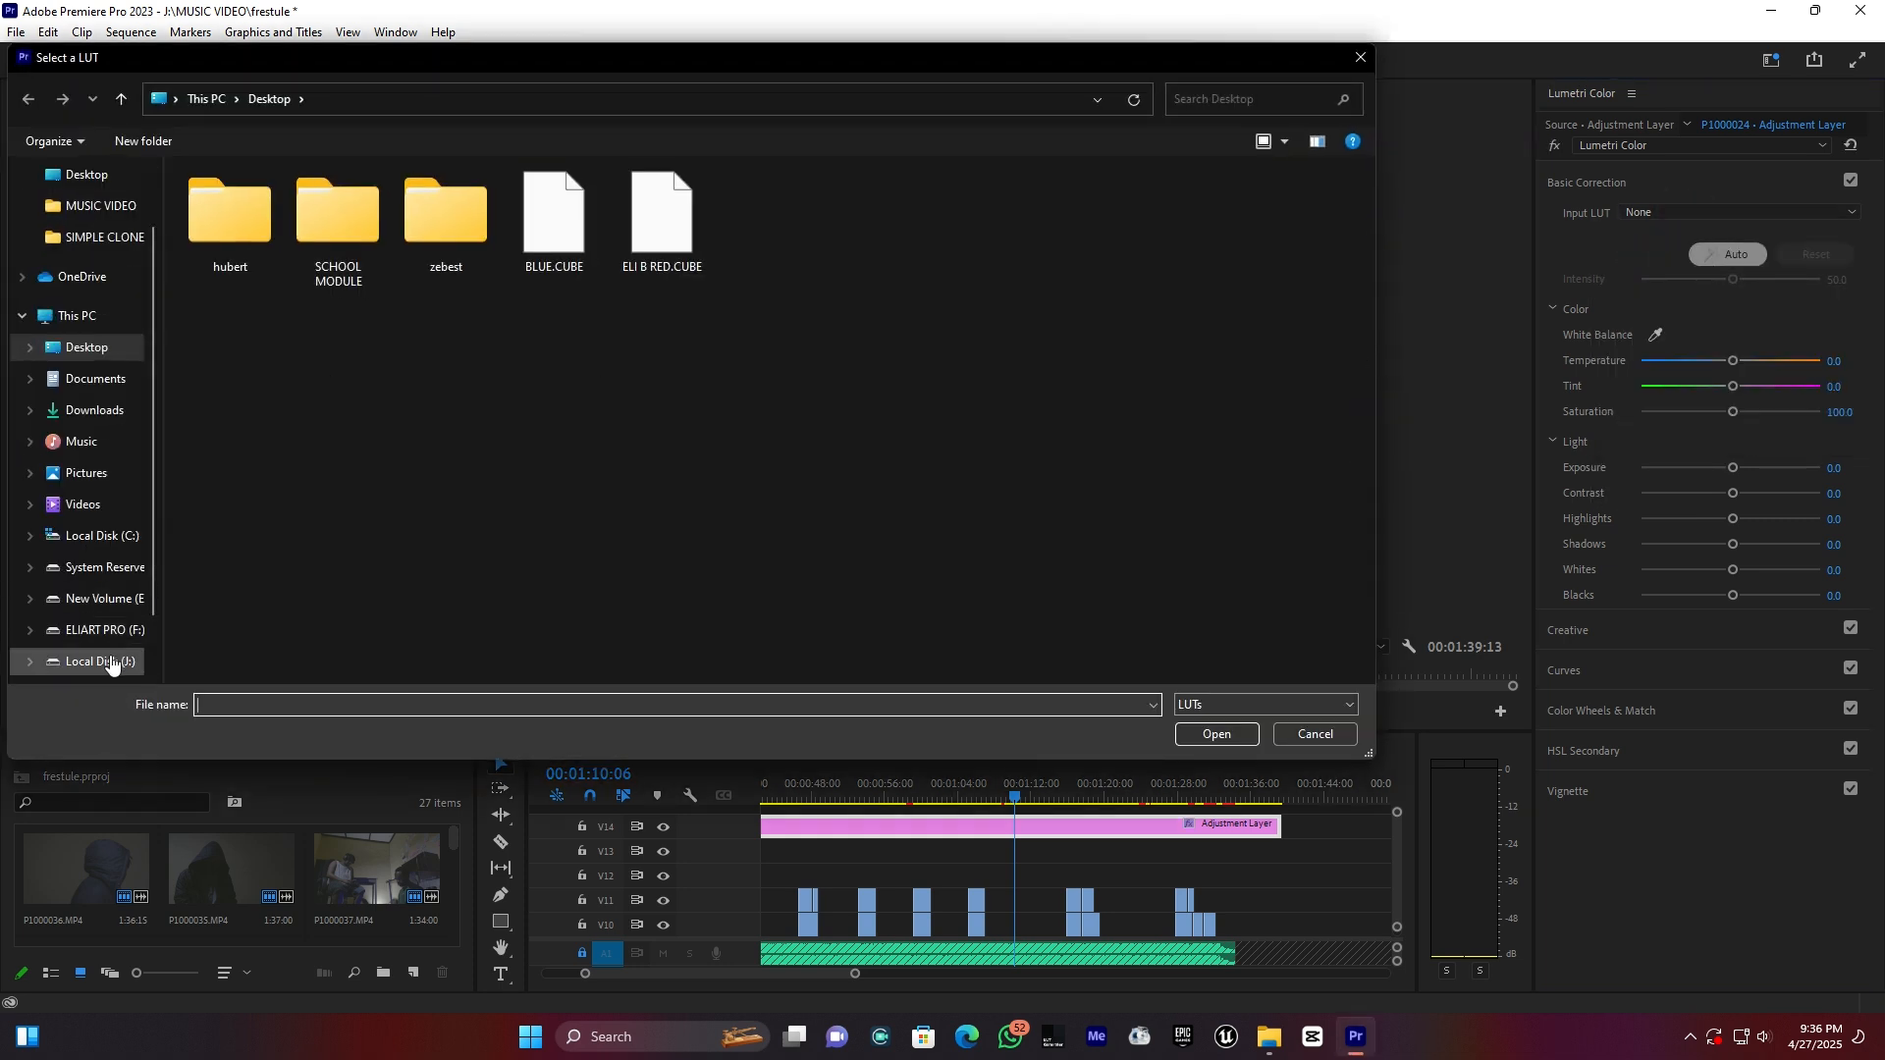
click(111, 662)
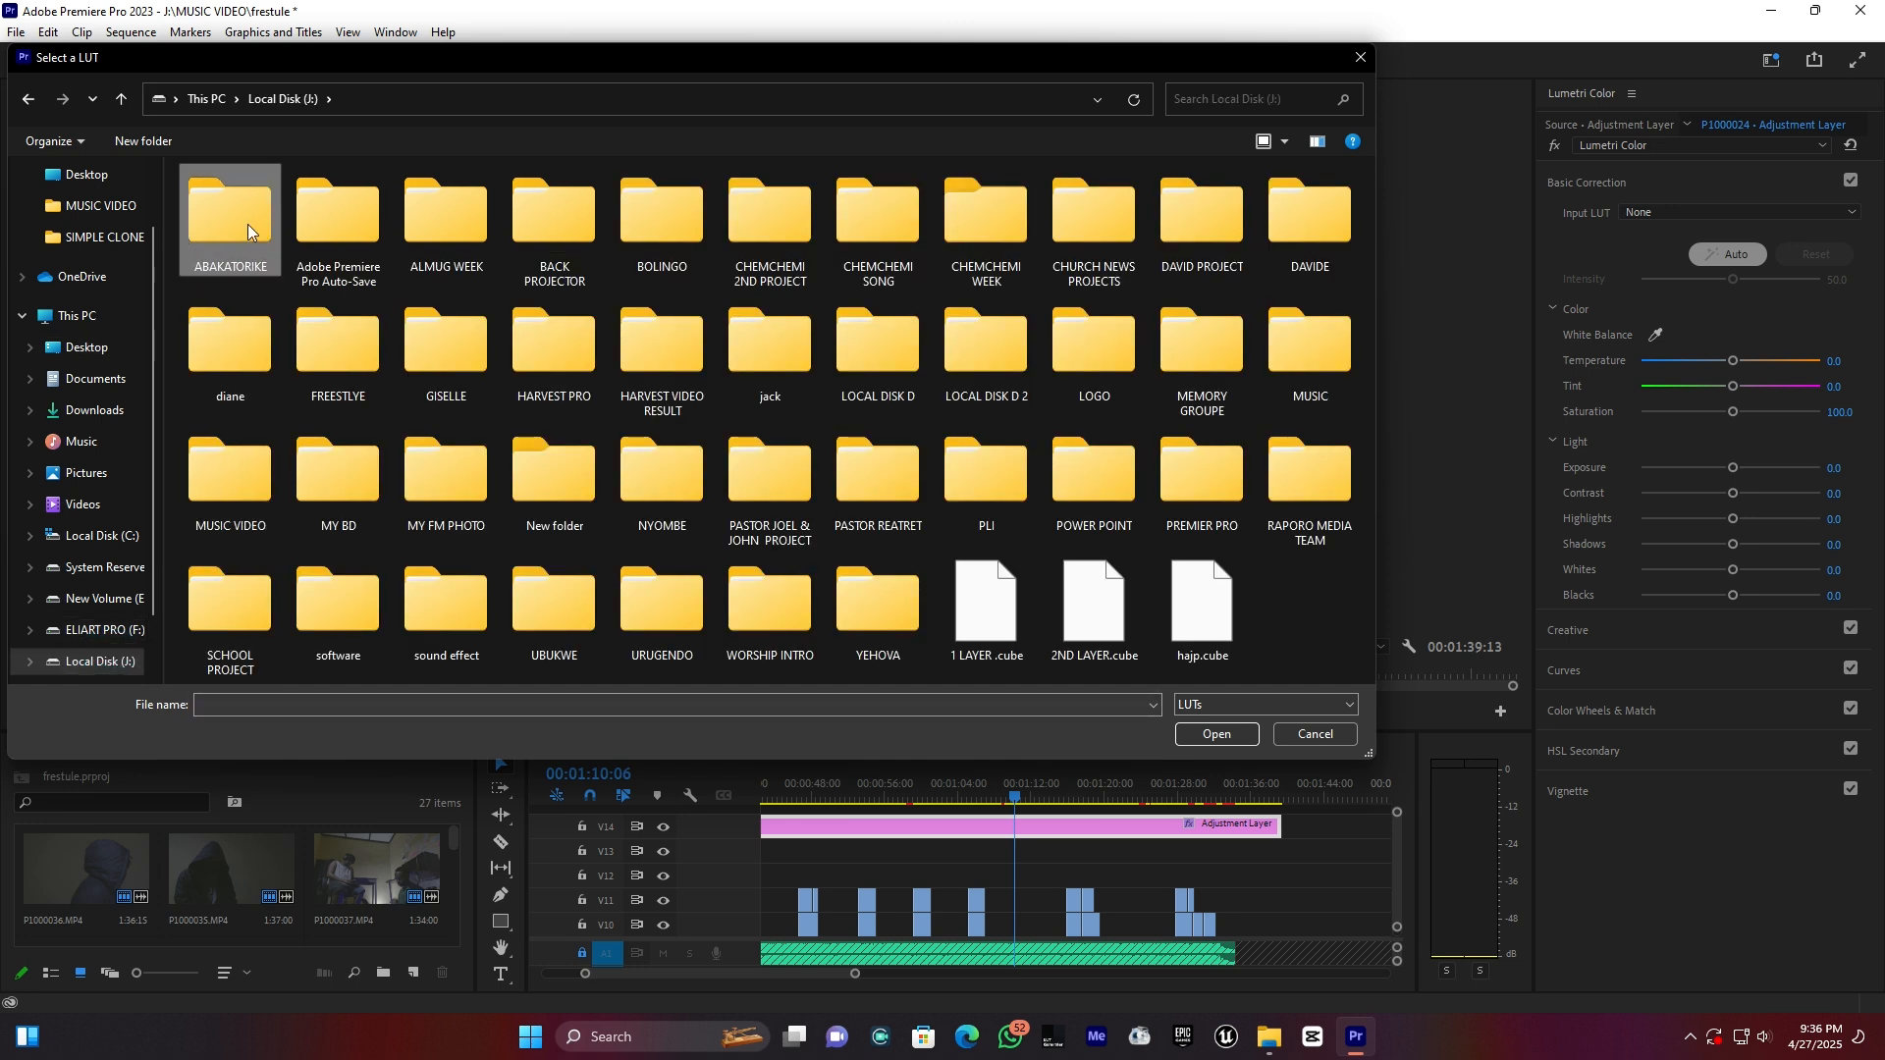
double_click(247, 224)
double_click(769, 243)
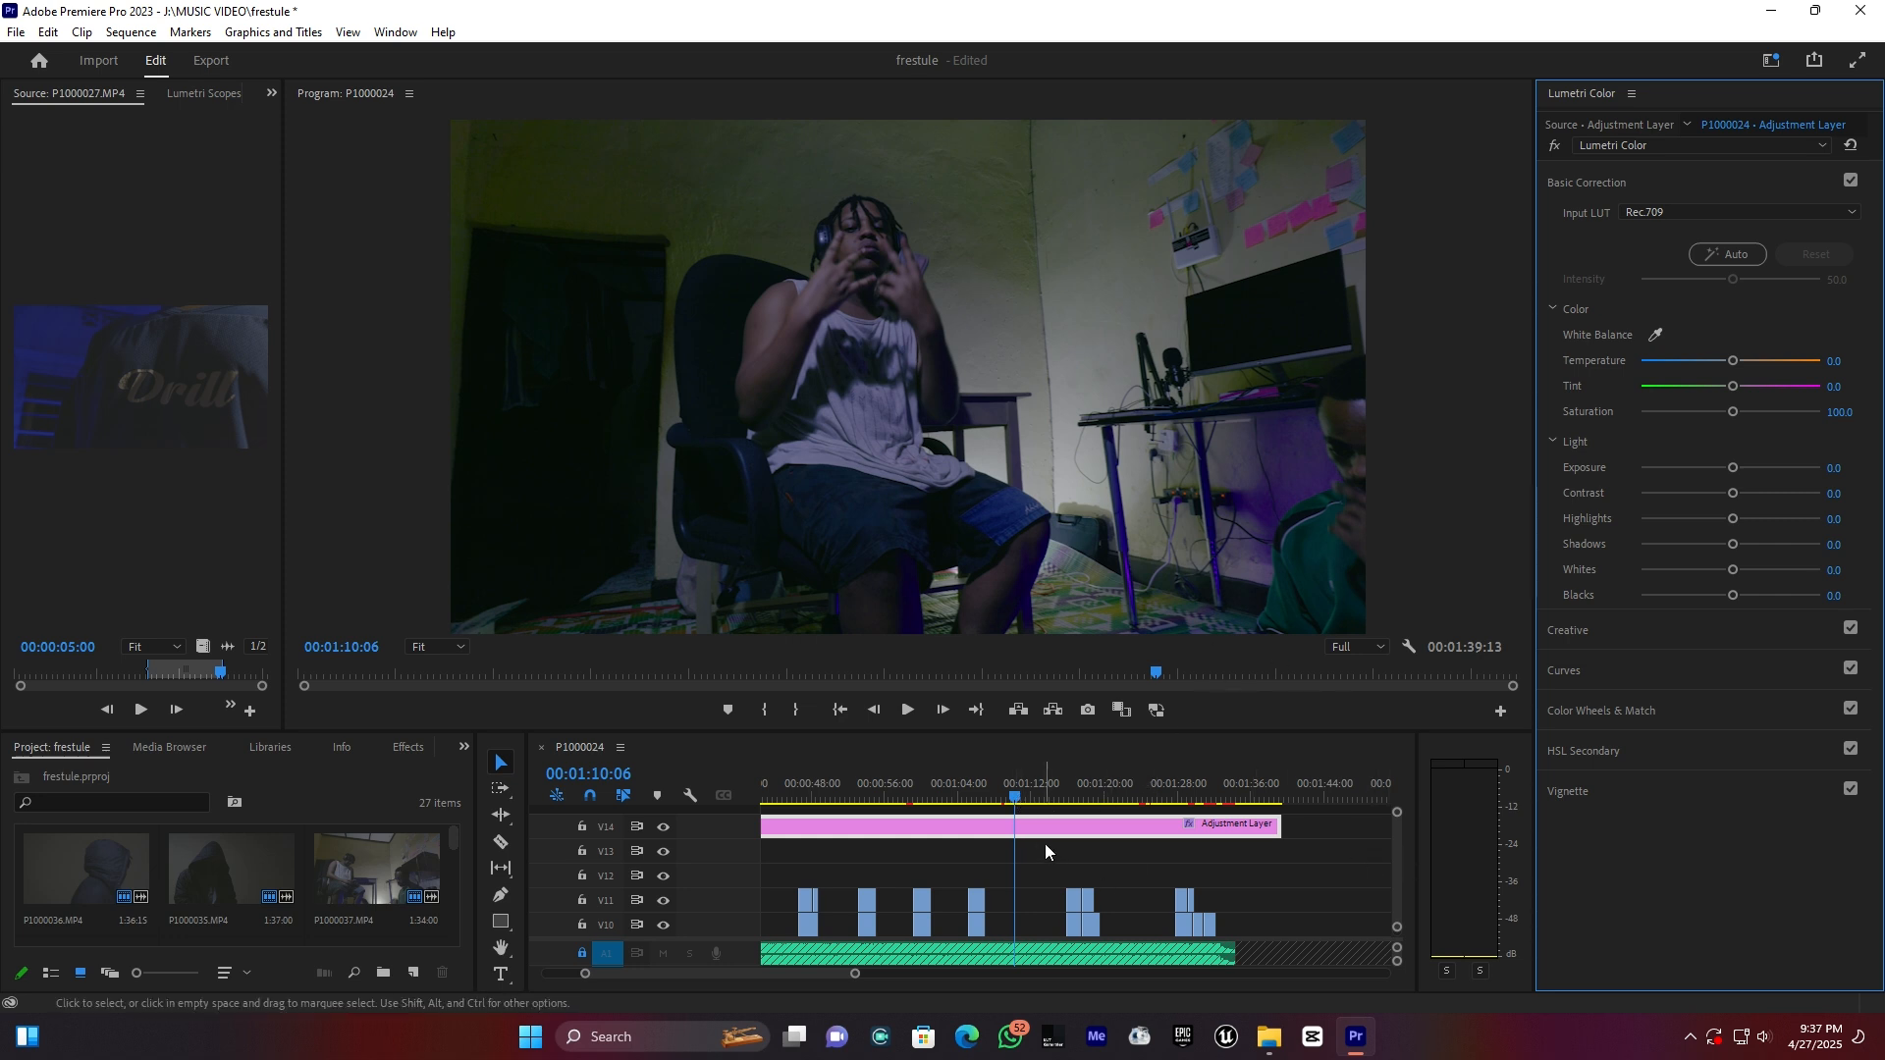
- Raise the adjustment layer's exposure slightly while viewing the seated-performer shot at 00:01:10:02
click(1073, 794)
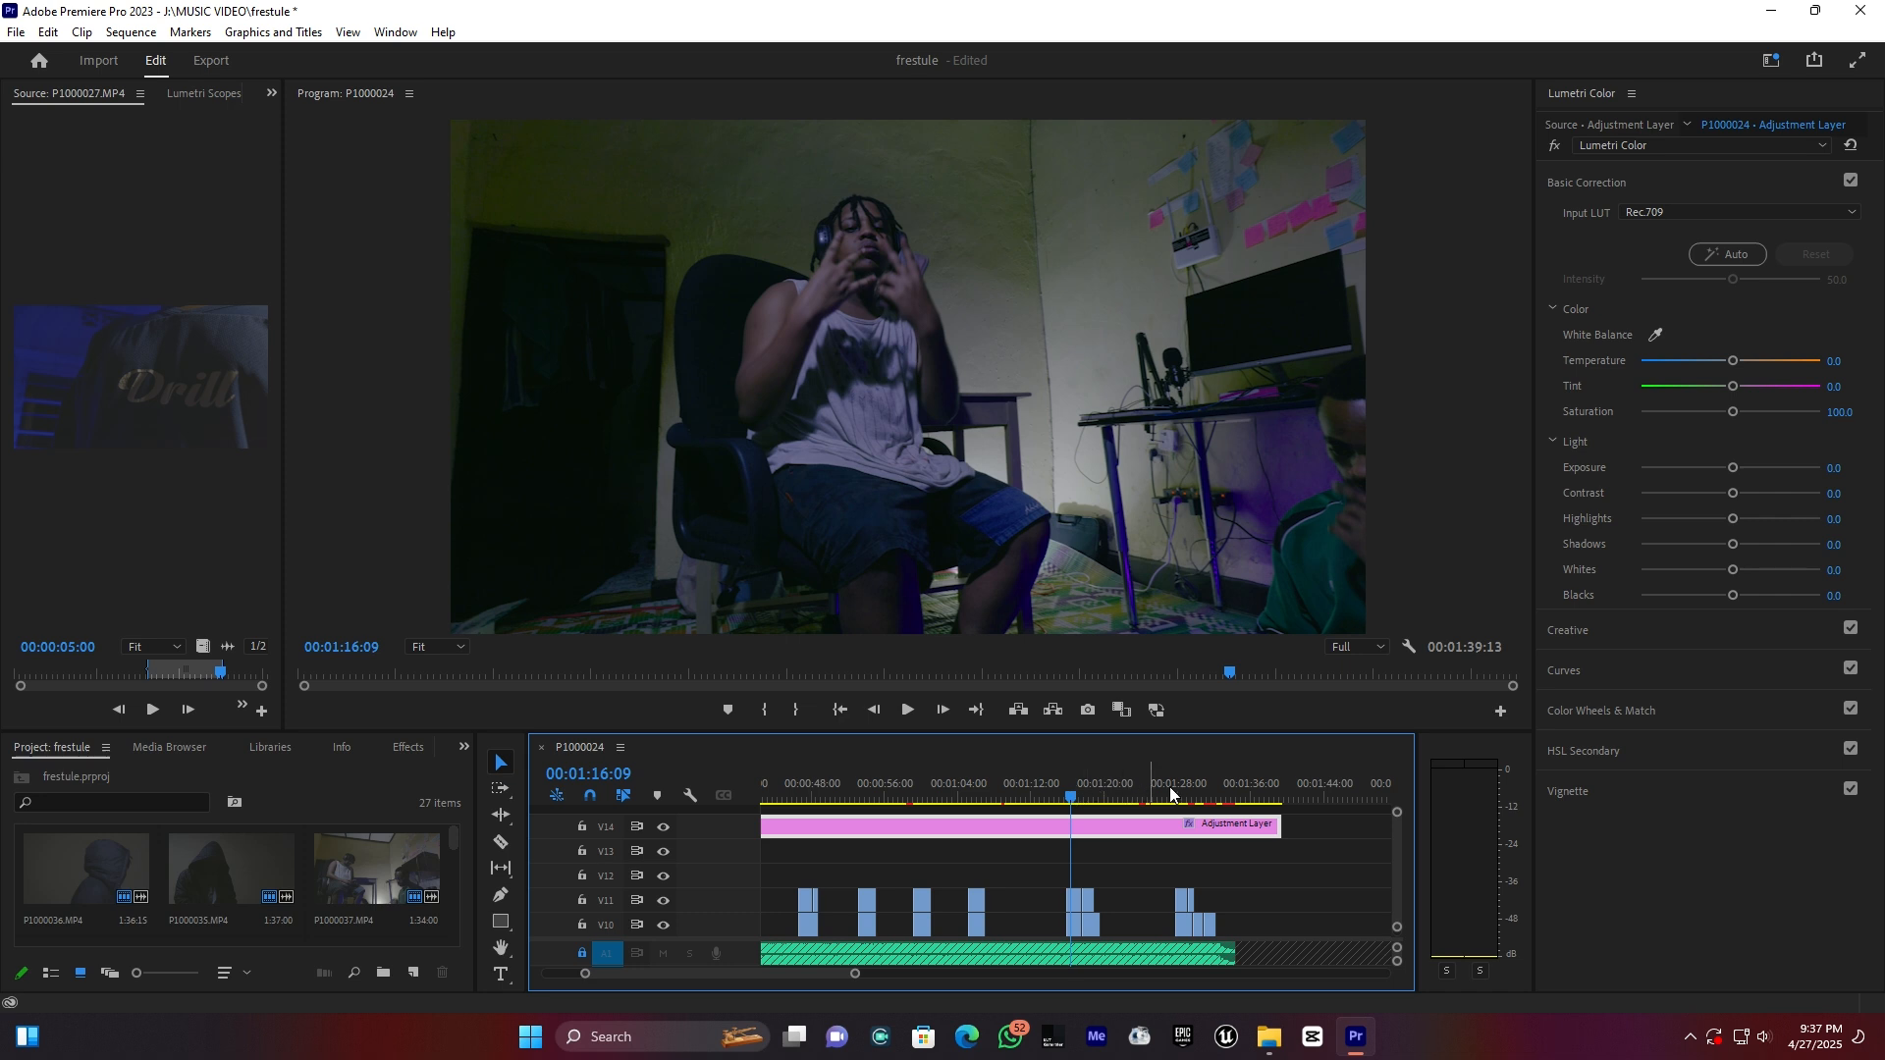
click(1015, 786)
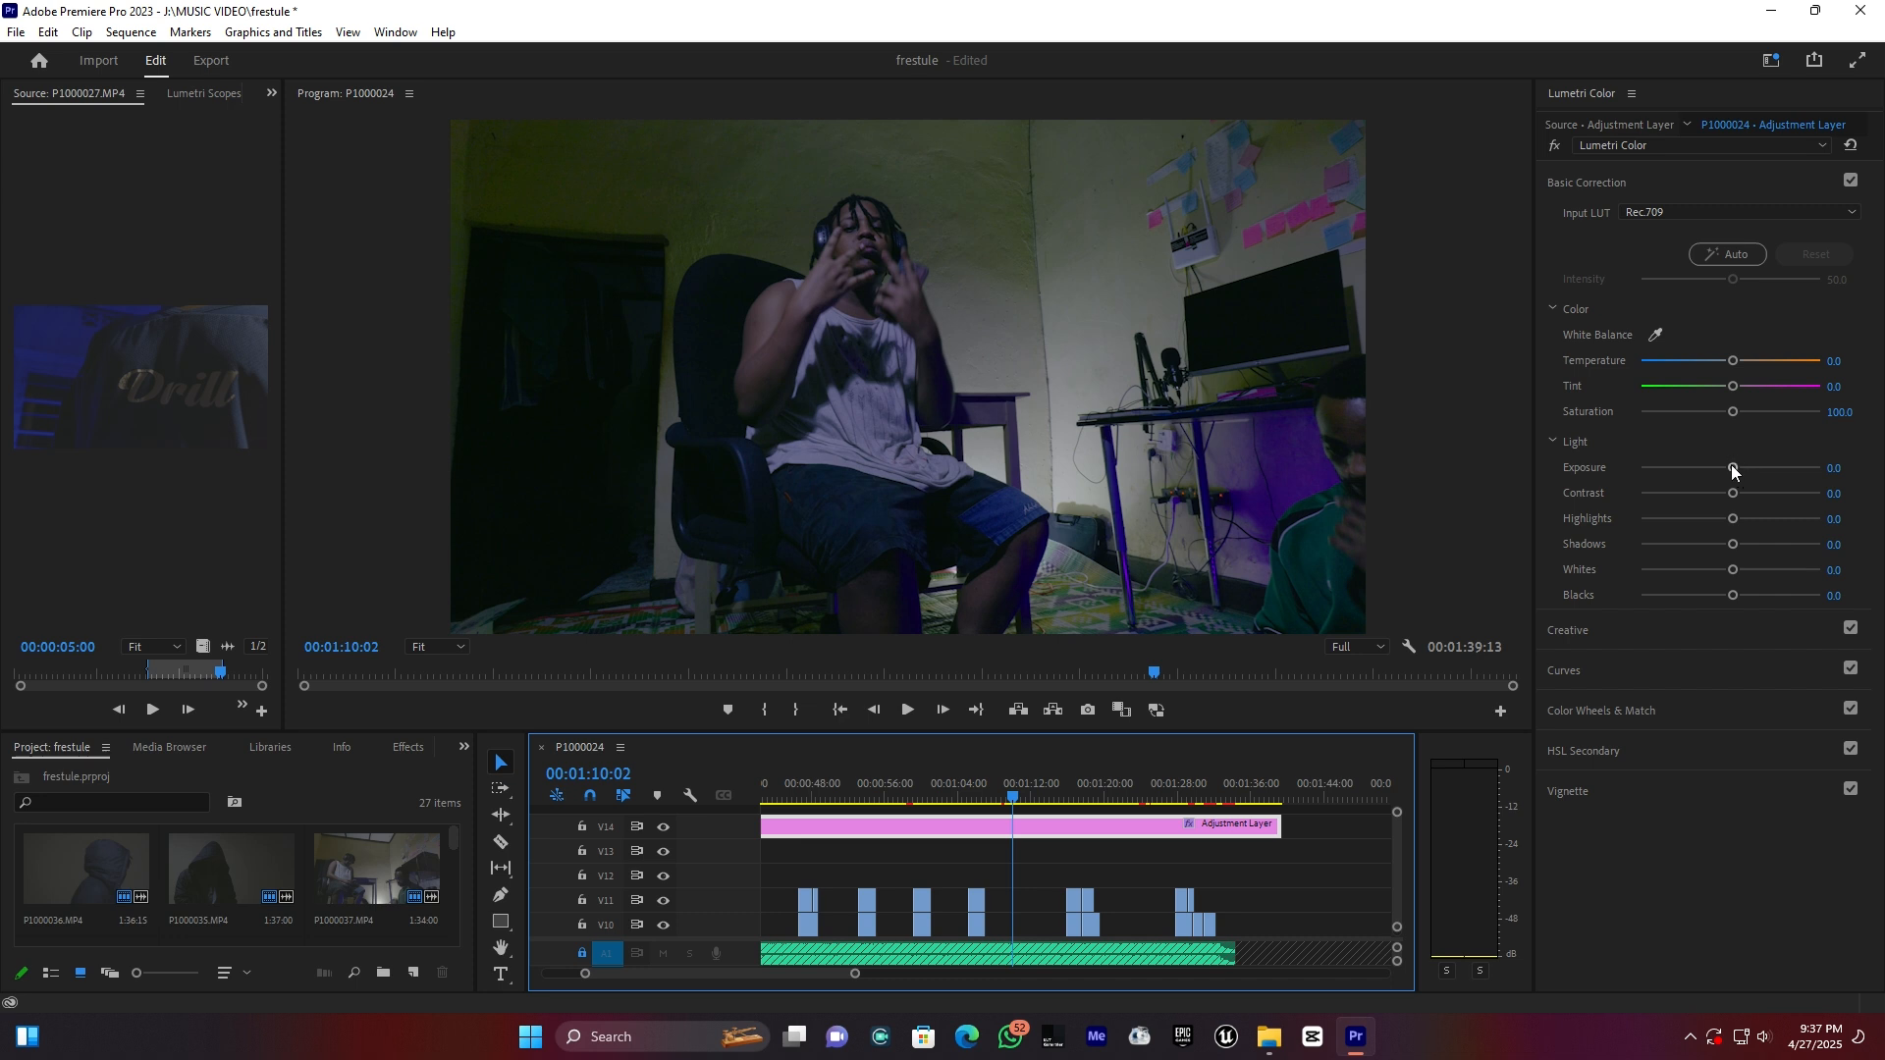
drag(1733, 471, 1744, 474)
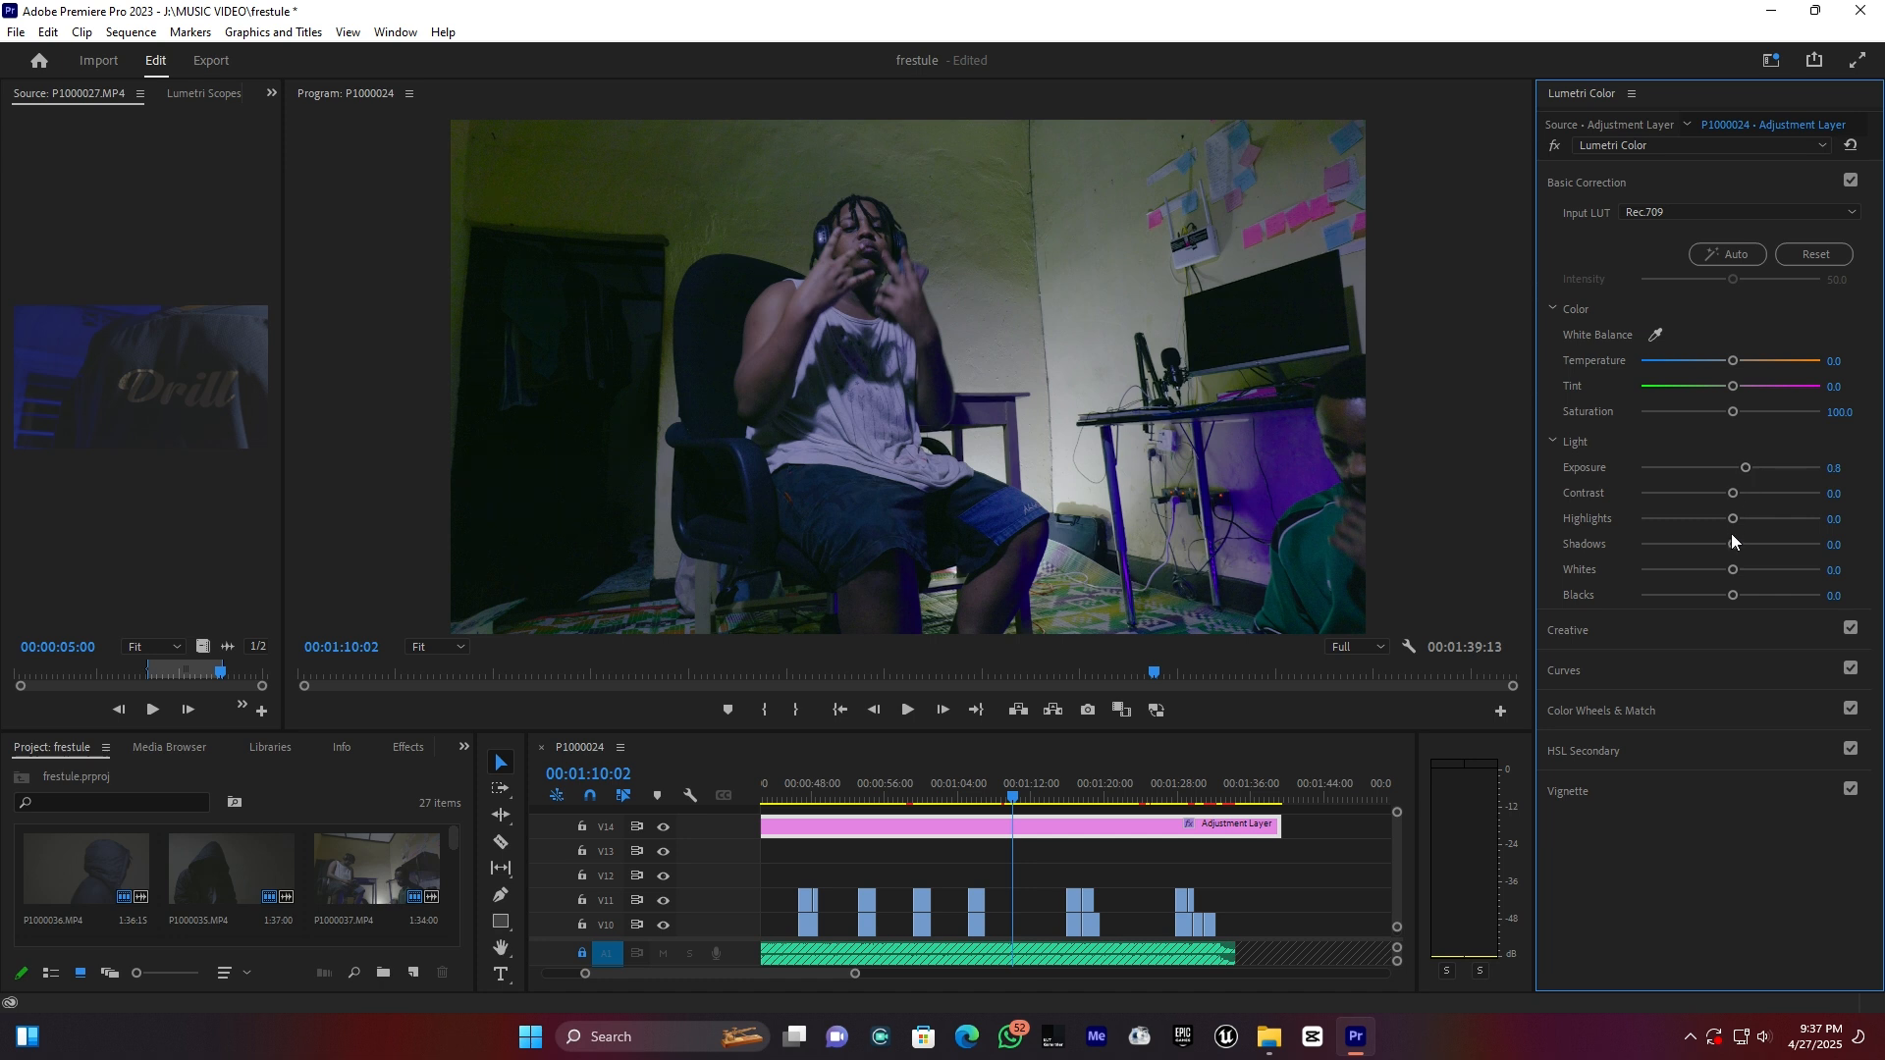
- Slightly raise the adjustment layer's shadows and saturation and warm its temperature a touch in Basic Correction
drag(1731, 541, 1744, 552)
drag(1733, 412, 1749, 418)
drag(1736, 362, 1737, 365)
click(1736, 360)
click(1625, 184)
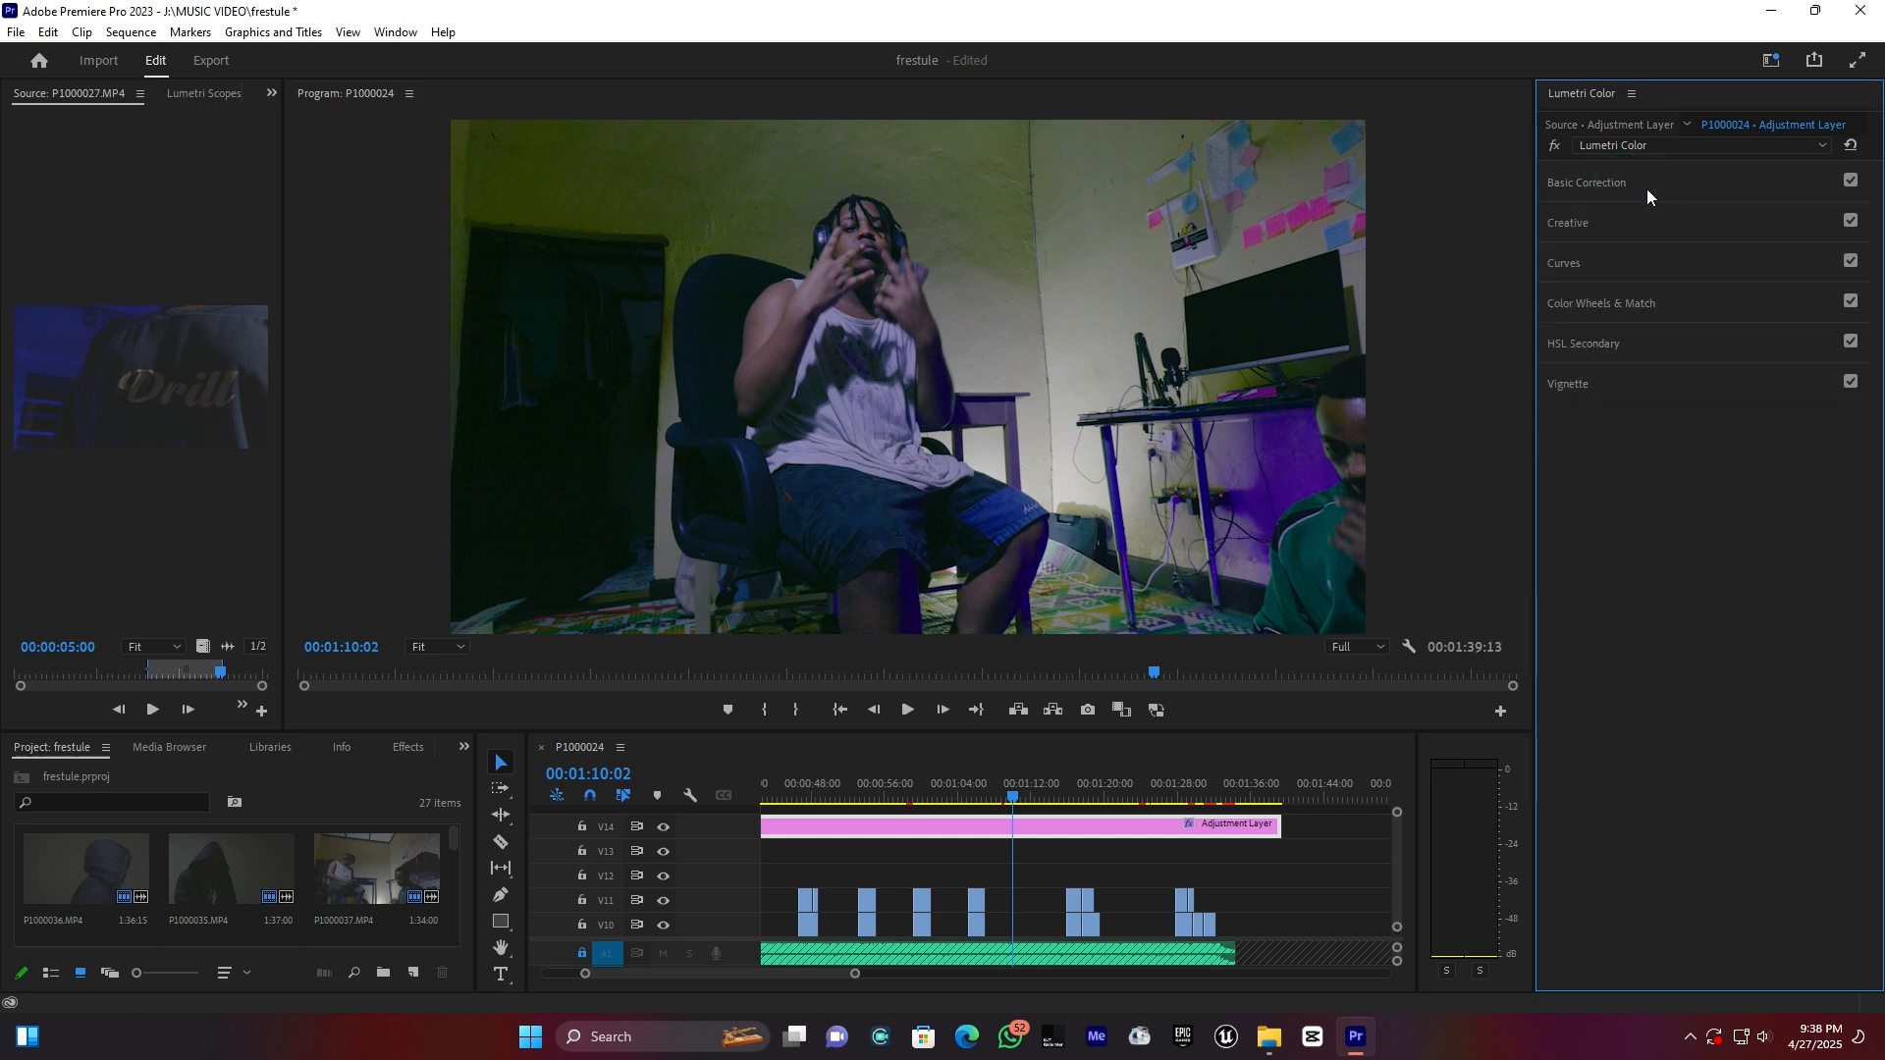
- On the Hue vs Sat curve, anchor yellow and cyan-green and lower the green point between them to desaturate the greens
click(1563, 262)
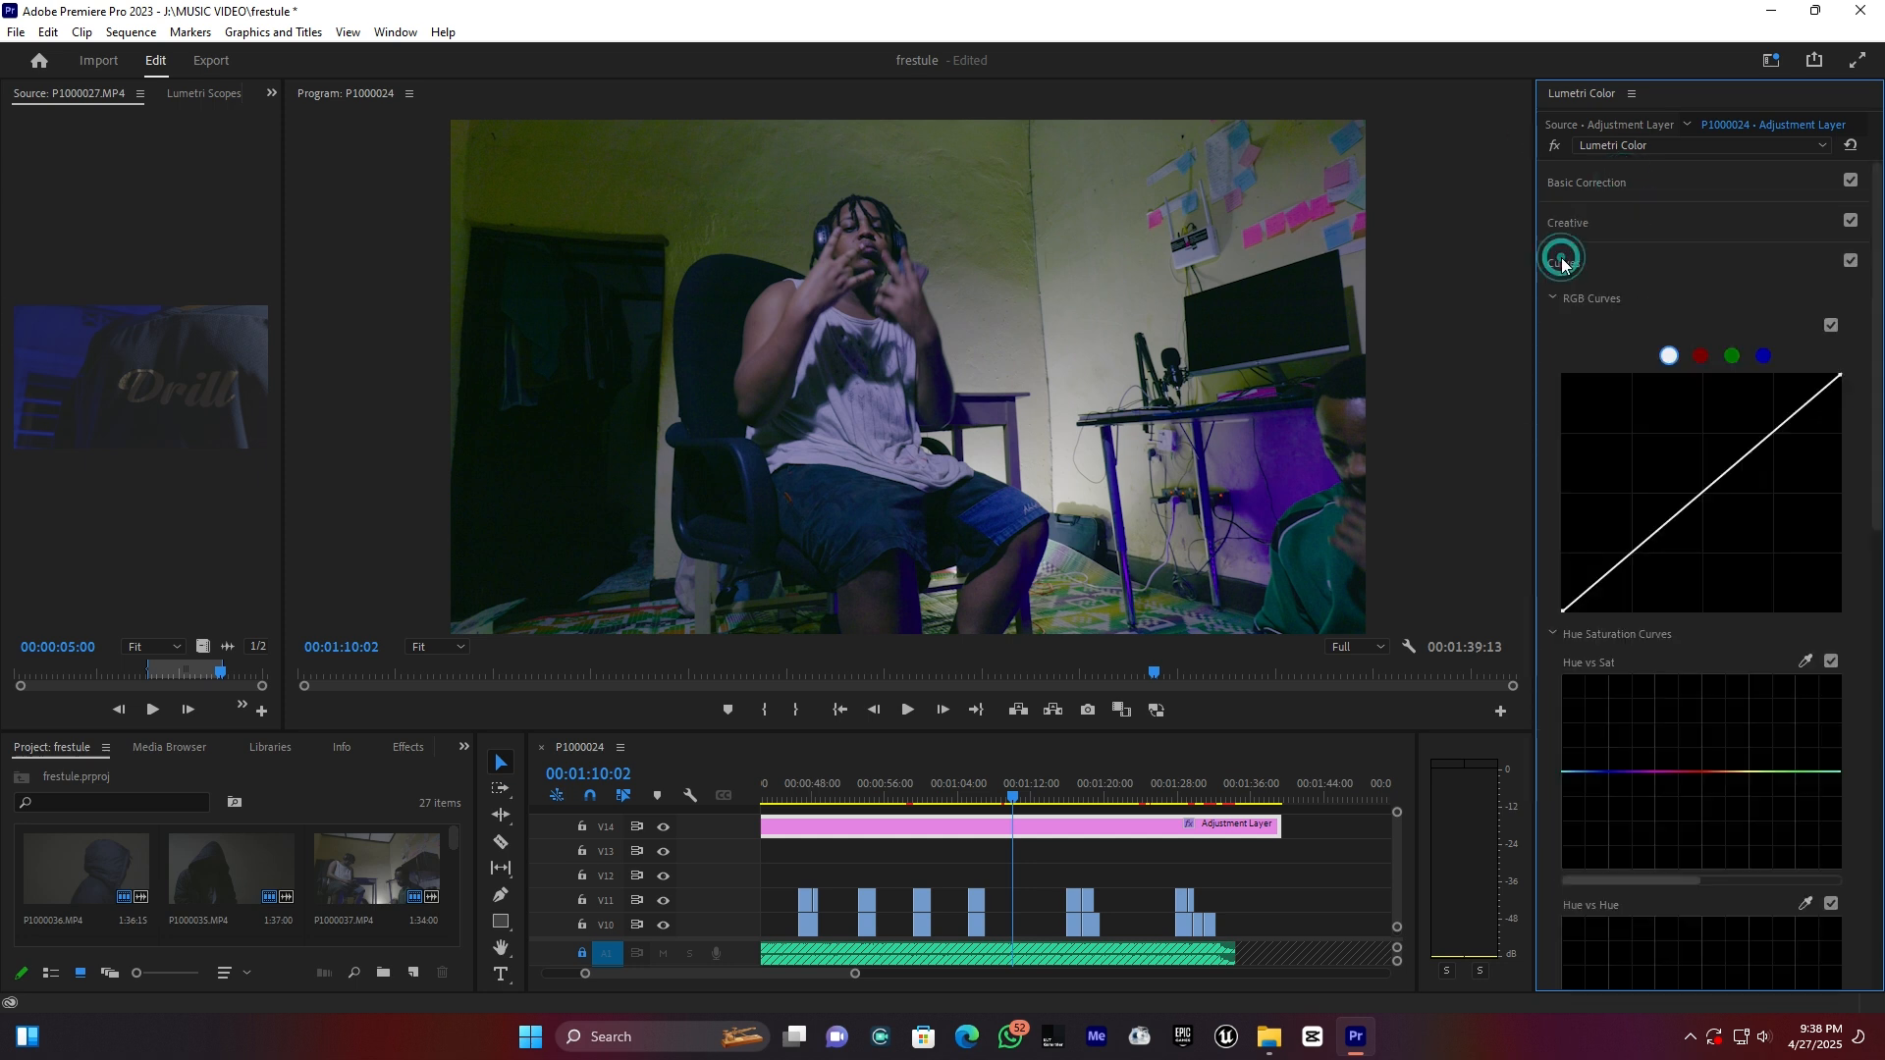
scroll(1635, 375, down, 2)
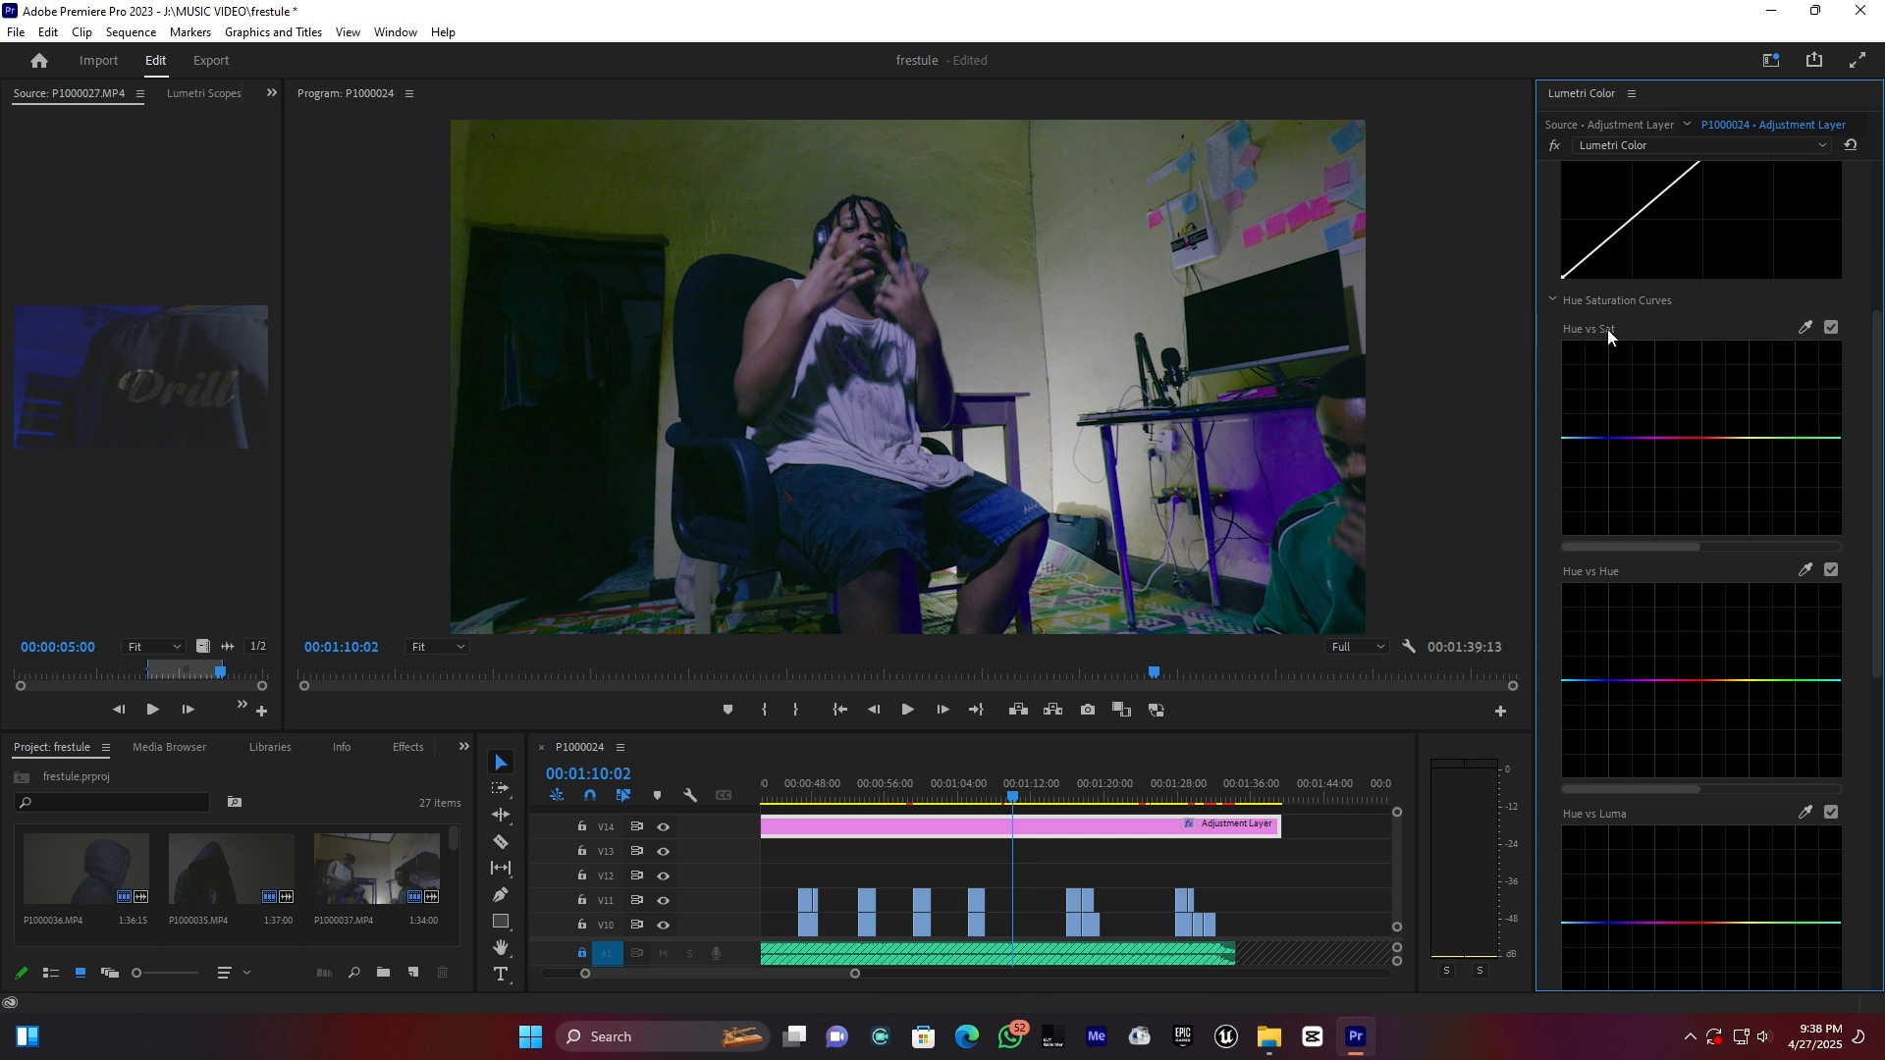
click(1750, 438)
click(1824, 438)
drag(1796, 438, 1788, 496)
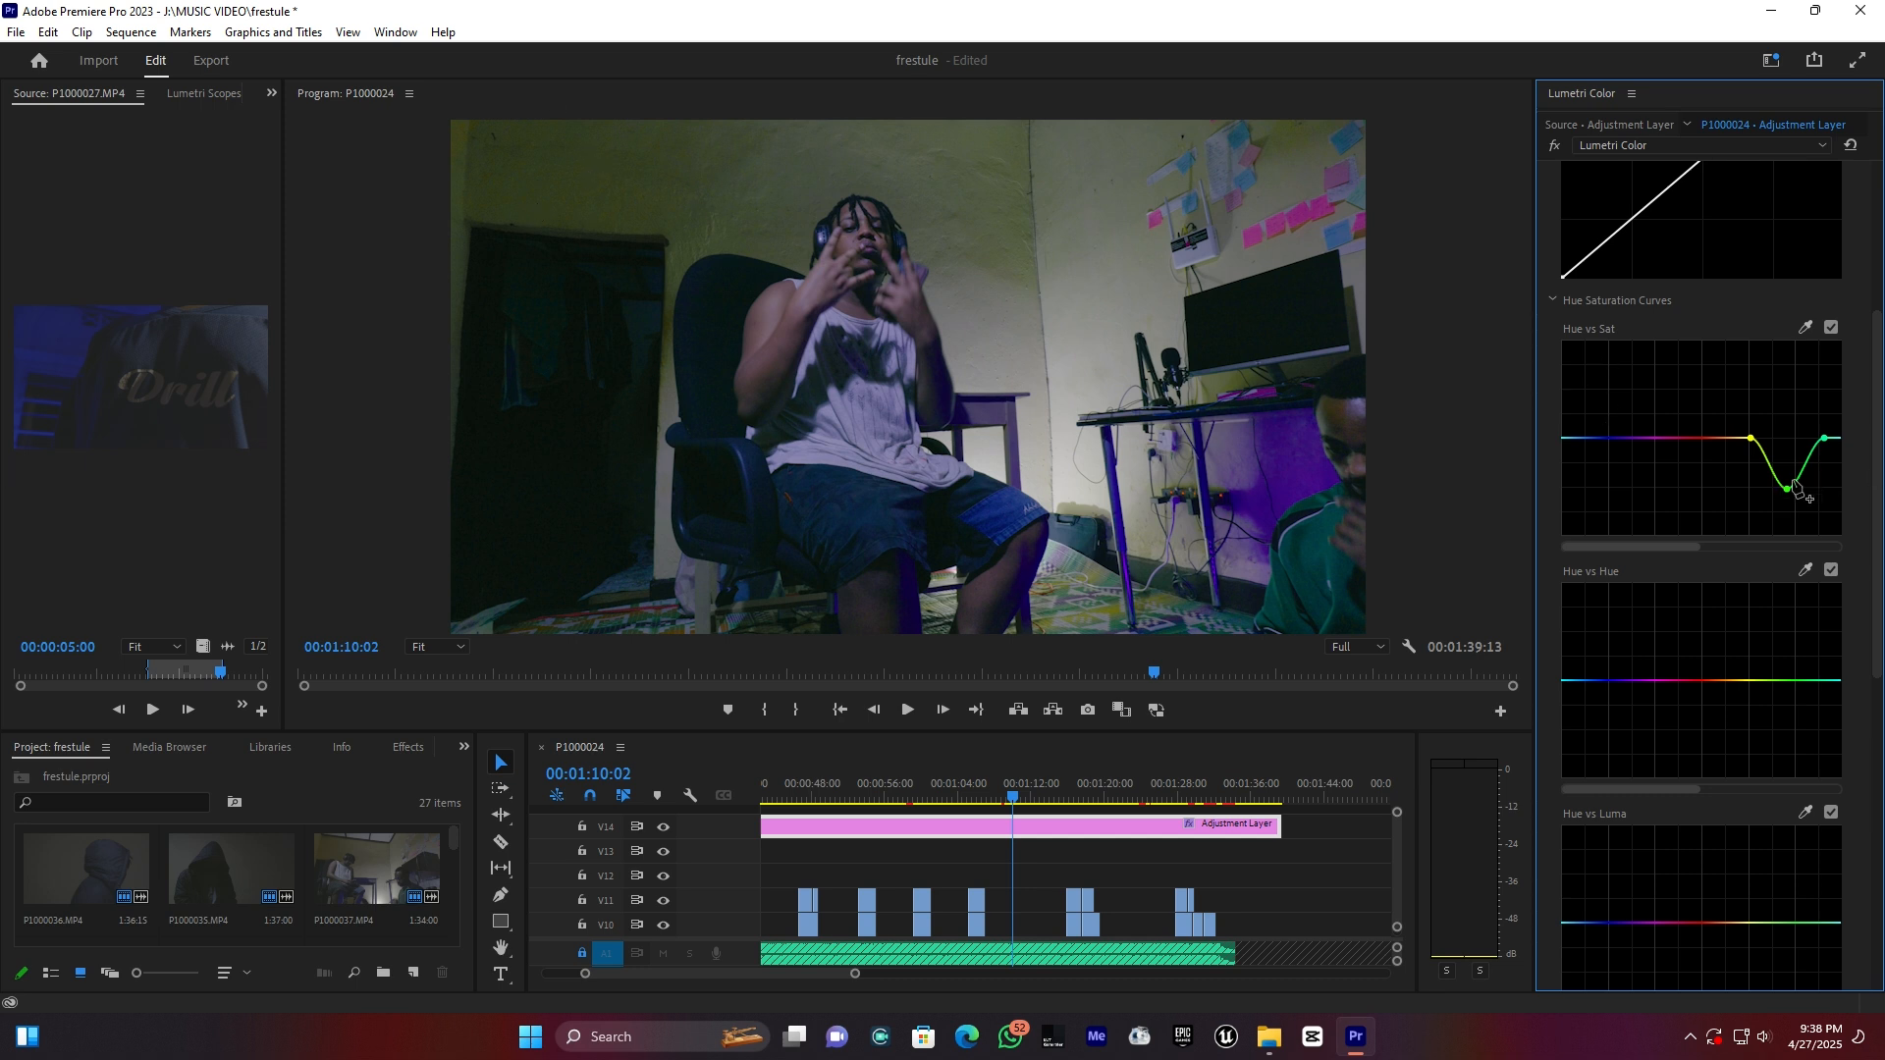
- Refine the Hue vs Sat curve by slightly desaturating yellow along with green, and lift the blue saturation a little
click(1741, 437)
drag(1751, 439, 1761, 462)
drag(1787, 488, 1782, 398)
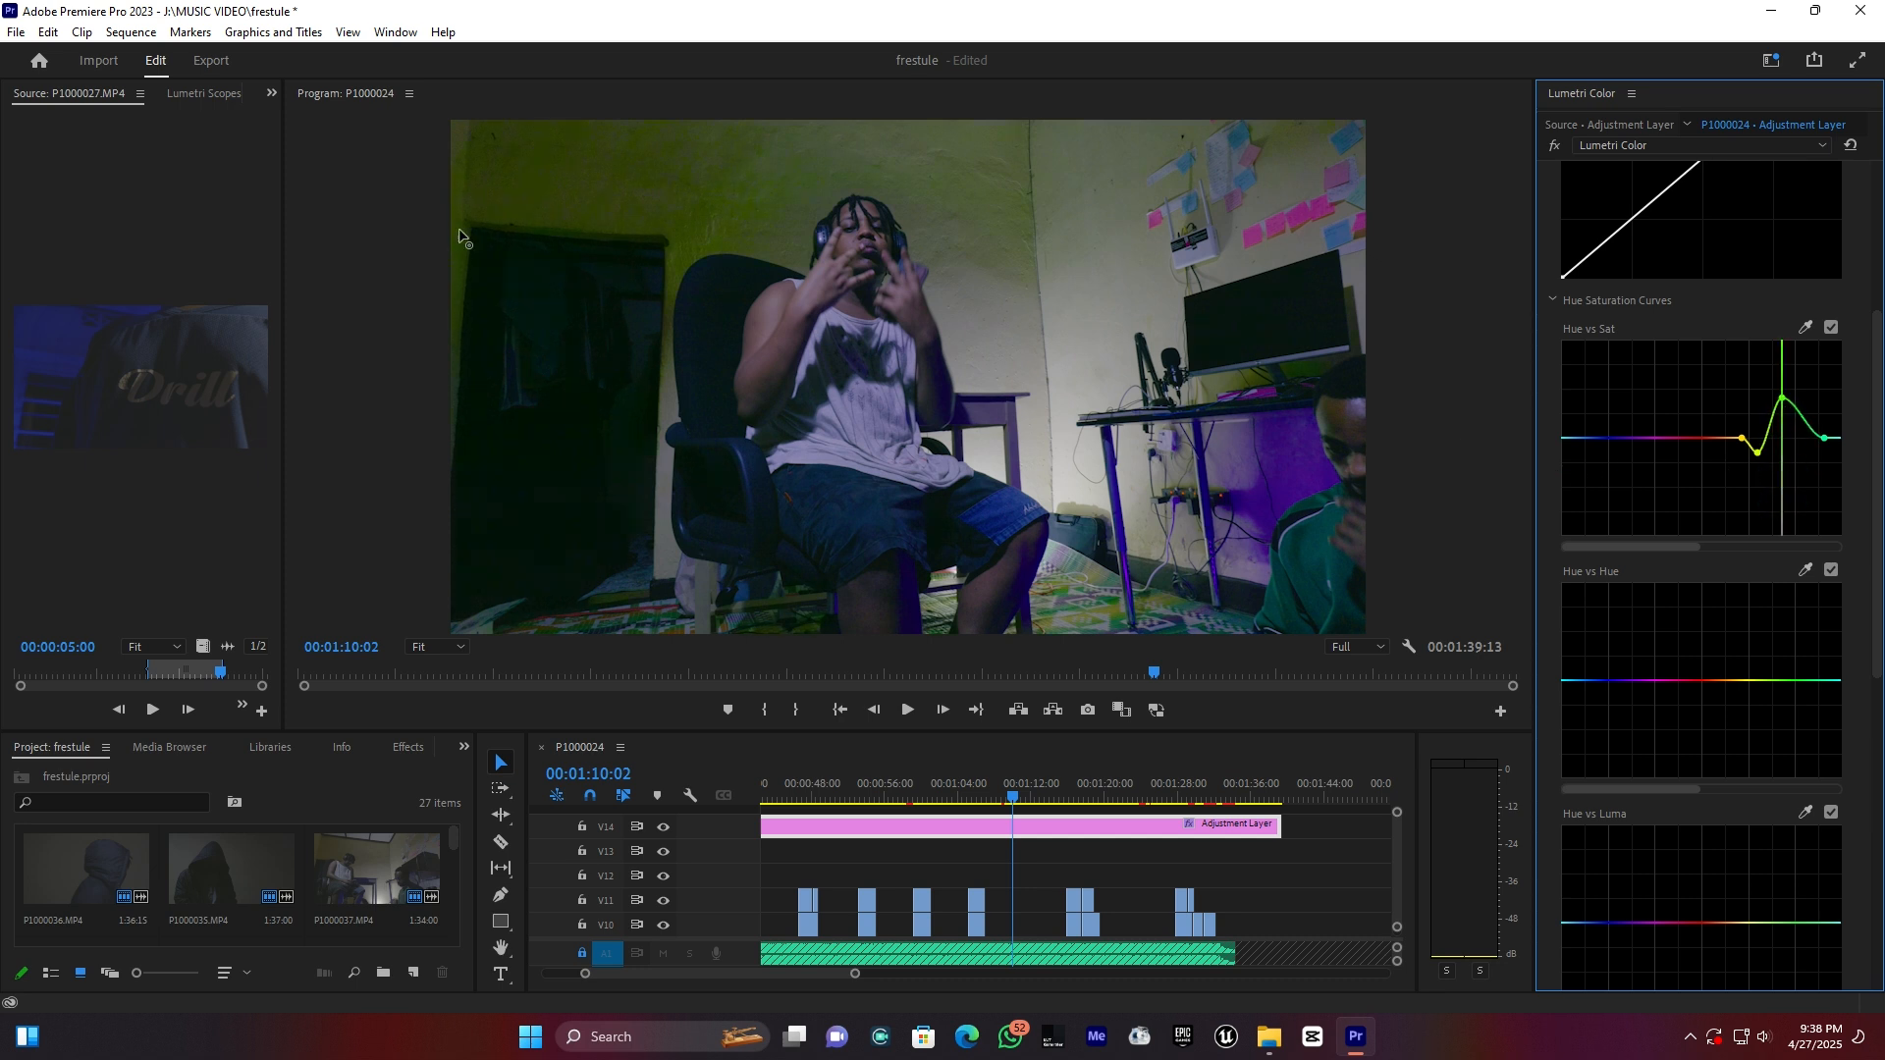
drag(1782, 399, 1795, 492)
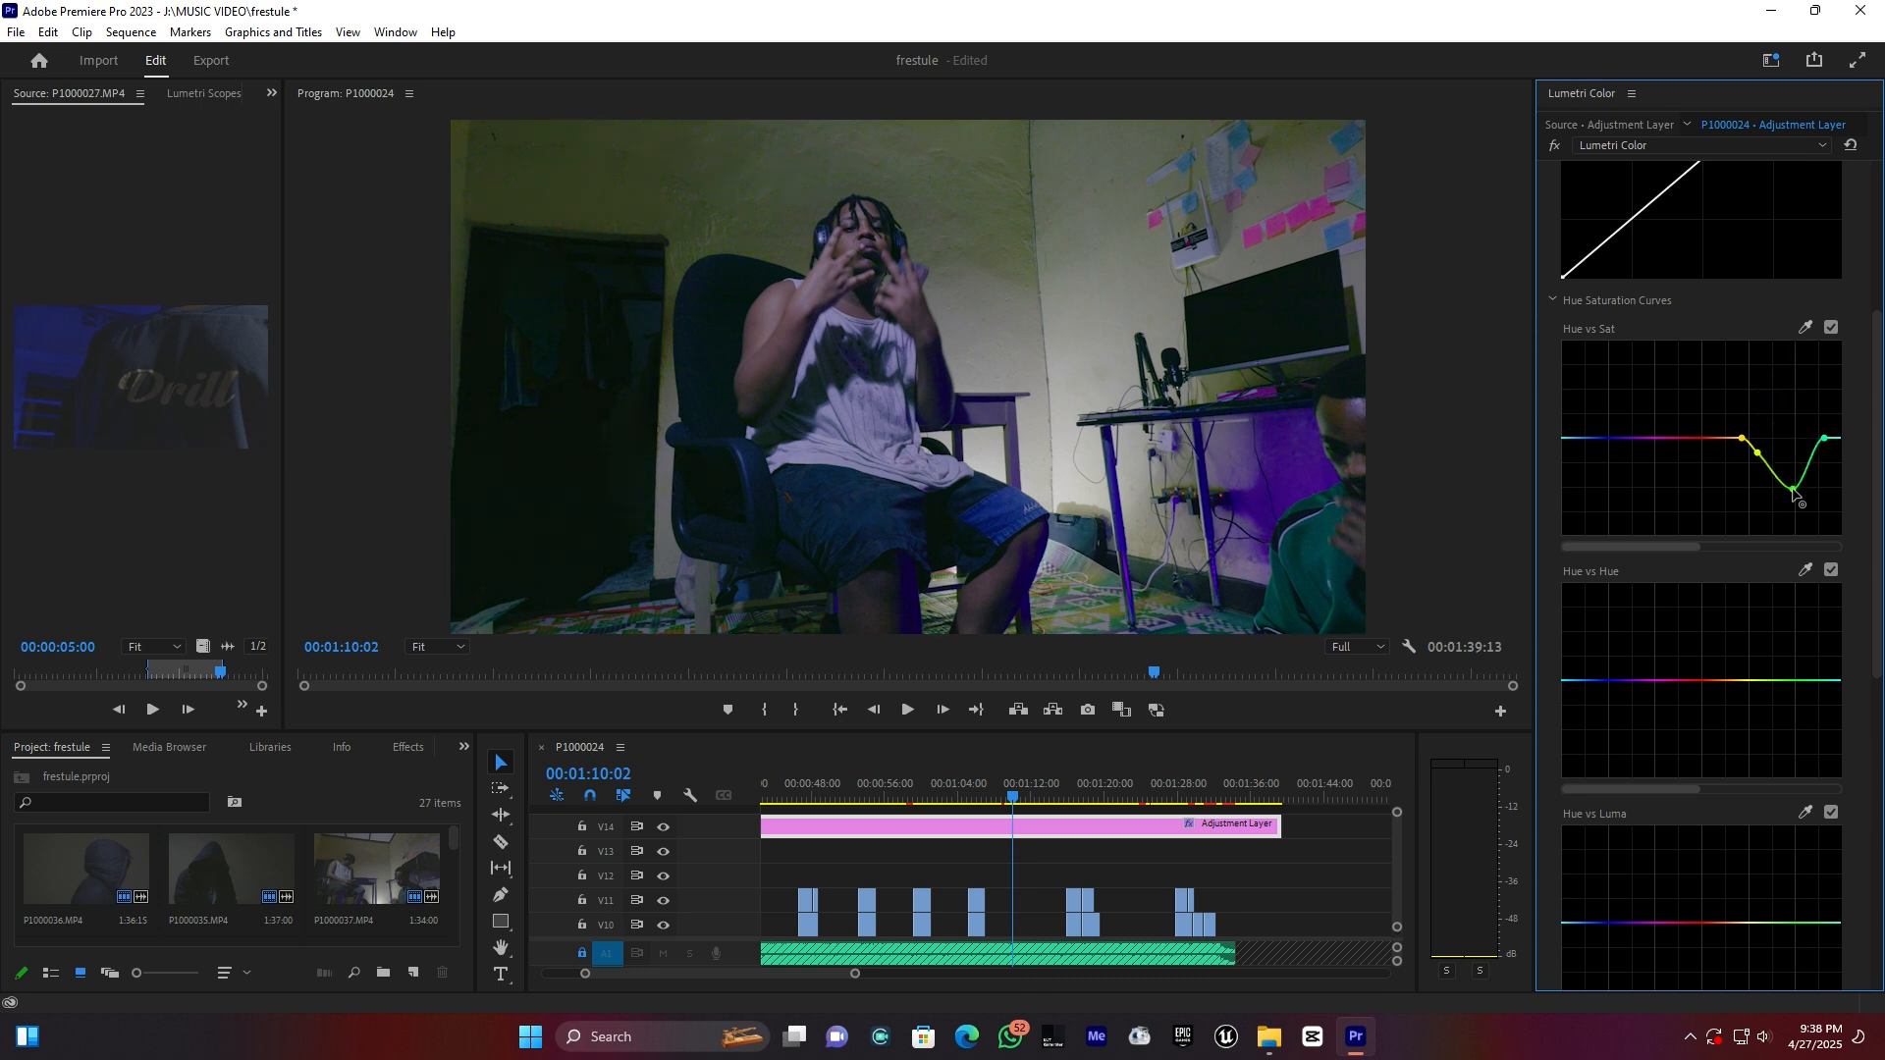
click(1636, 438)
drag(1587, 437, 1582, 423)
- On the Hue vs Hue curve, anchor purple and cyan-green and raise the blue point slightly to shift blues toward teal
click(1634, 680)
click(1817, 681)
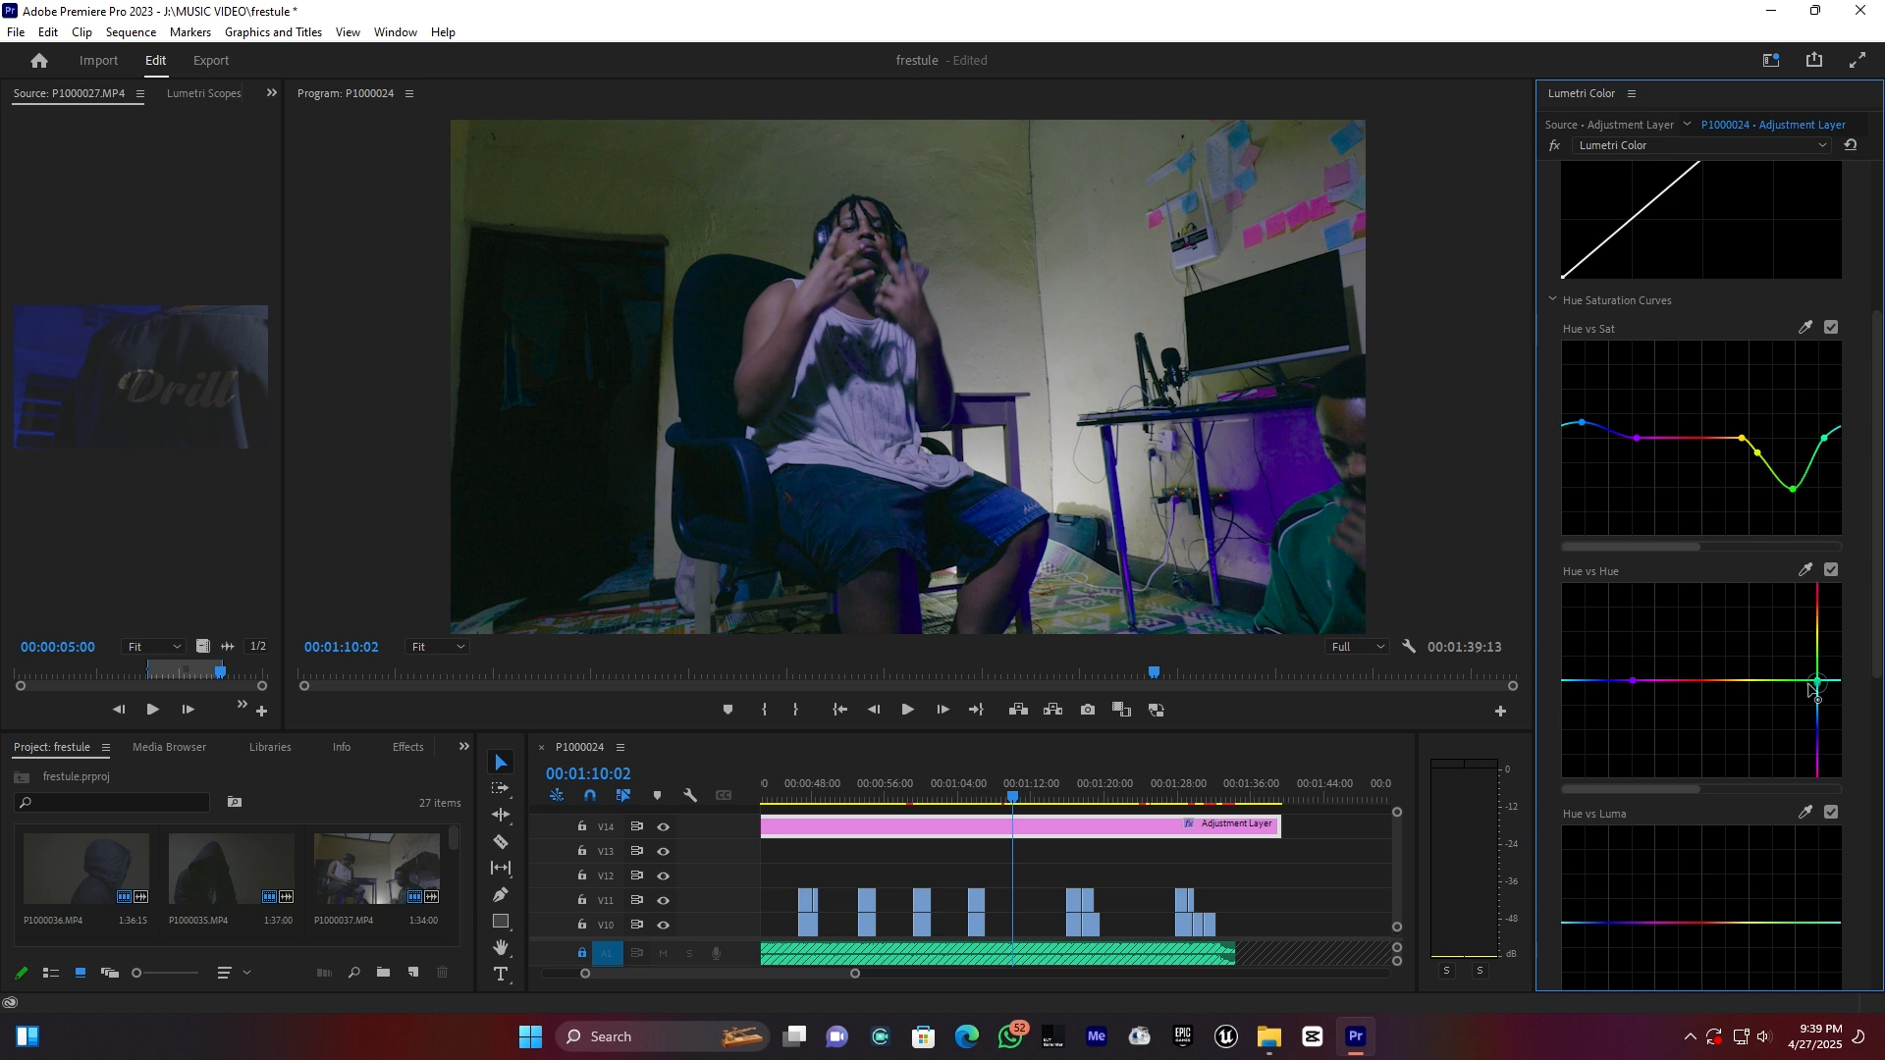
click(1598, 677)
mouse_move(1597, 675)
mouse_down()
mouse_move(1594, 748)
mouse_move(1592, 673)
mouse_up()
- On the Hue vs Luma curve, anchor purple and cyan-green and darken the blues slightly, finishing with the Curves section collapsed
scroll(1633, 699, down, 4)
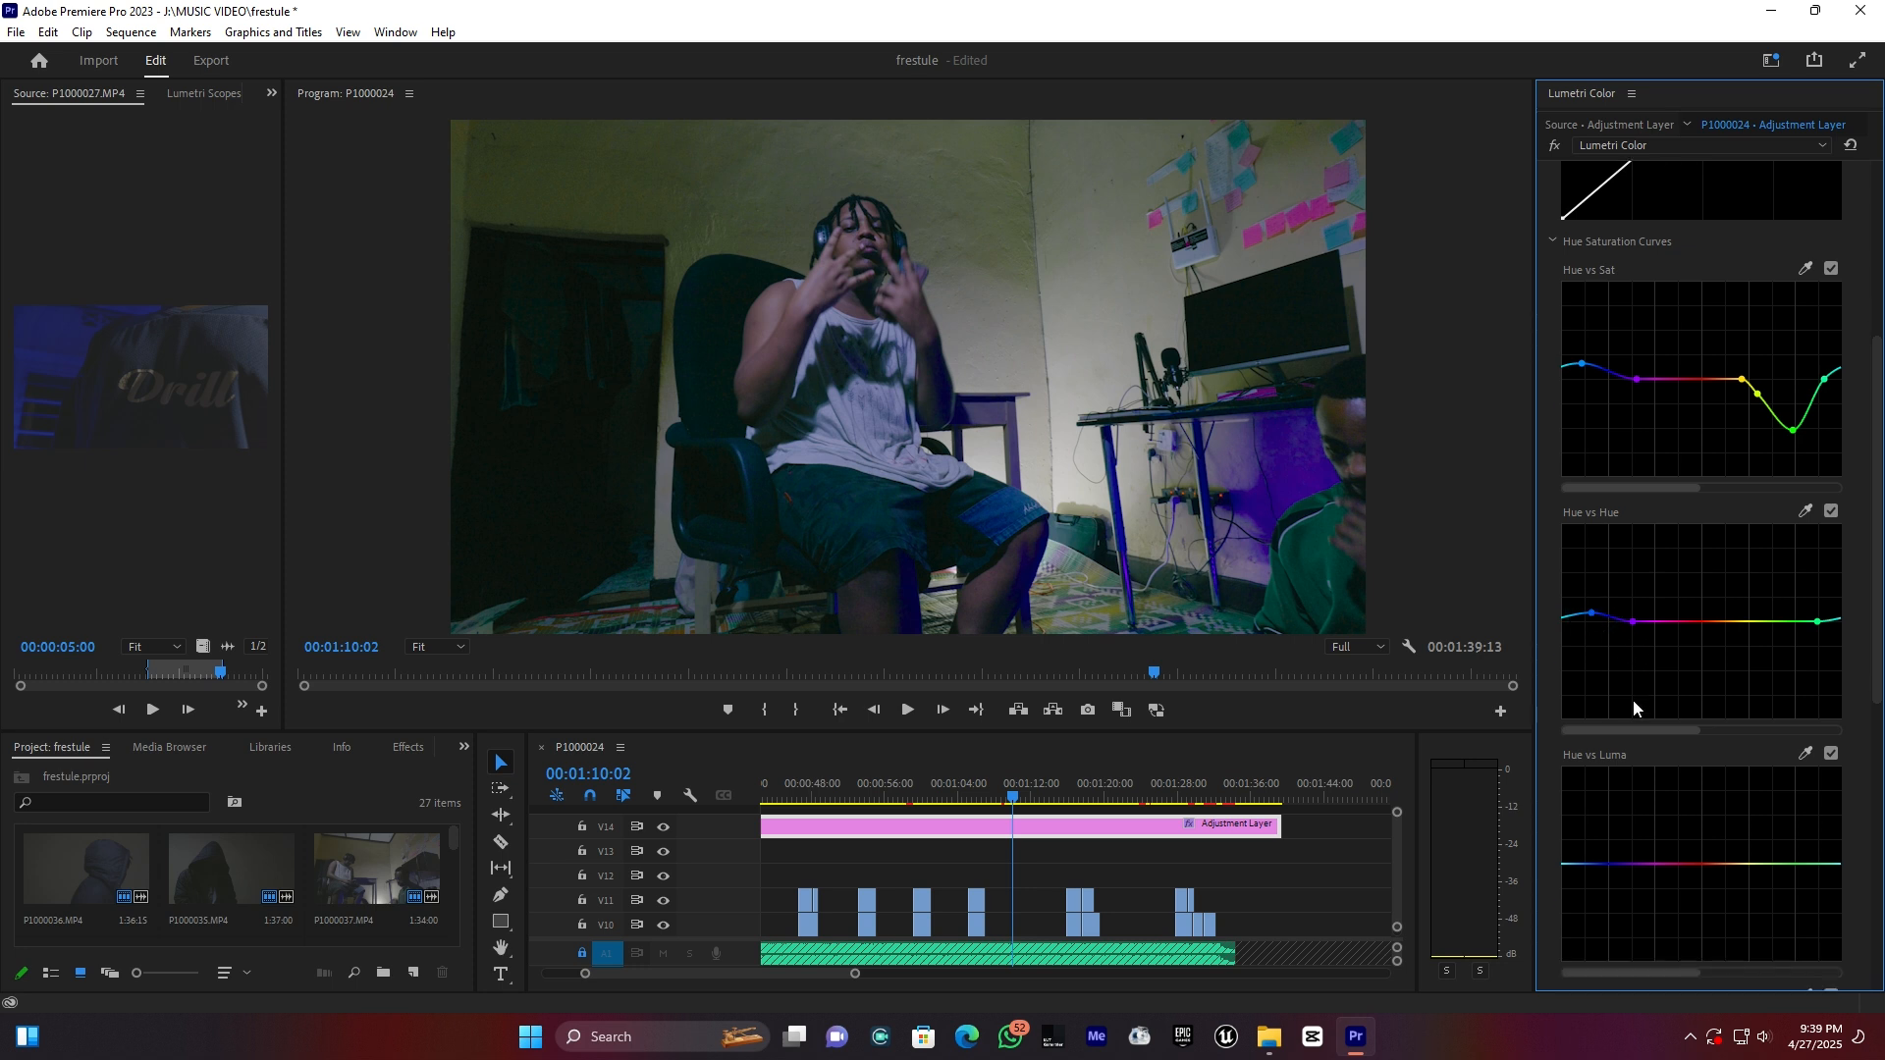
click(1637, 727)
click(1822, 726)
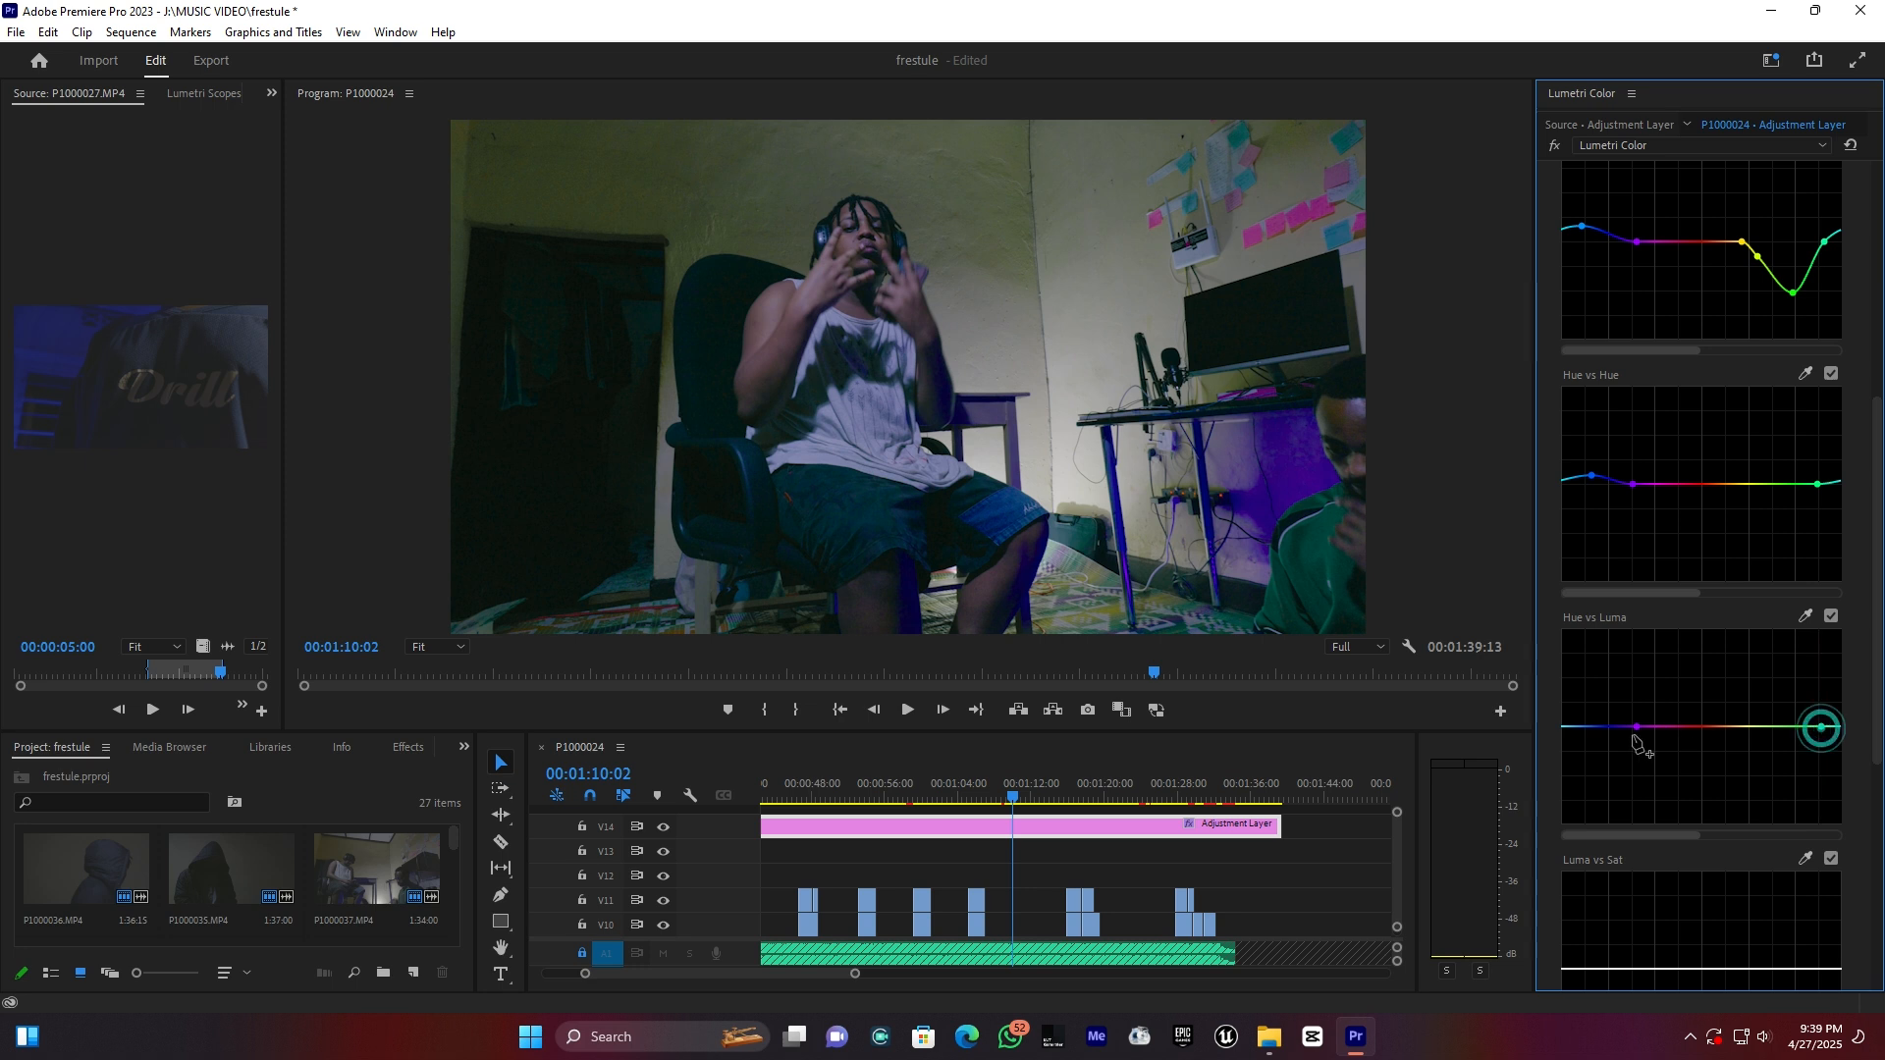
drag(1595, 727, 1595, 743)
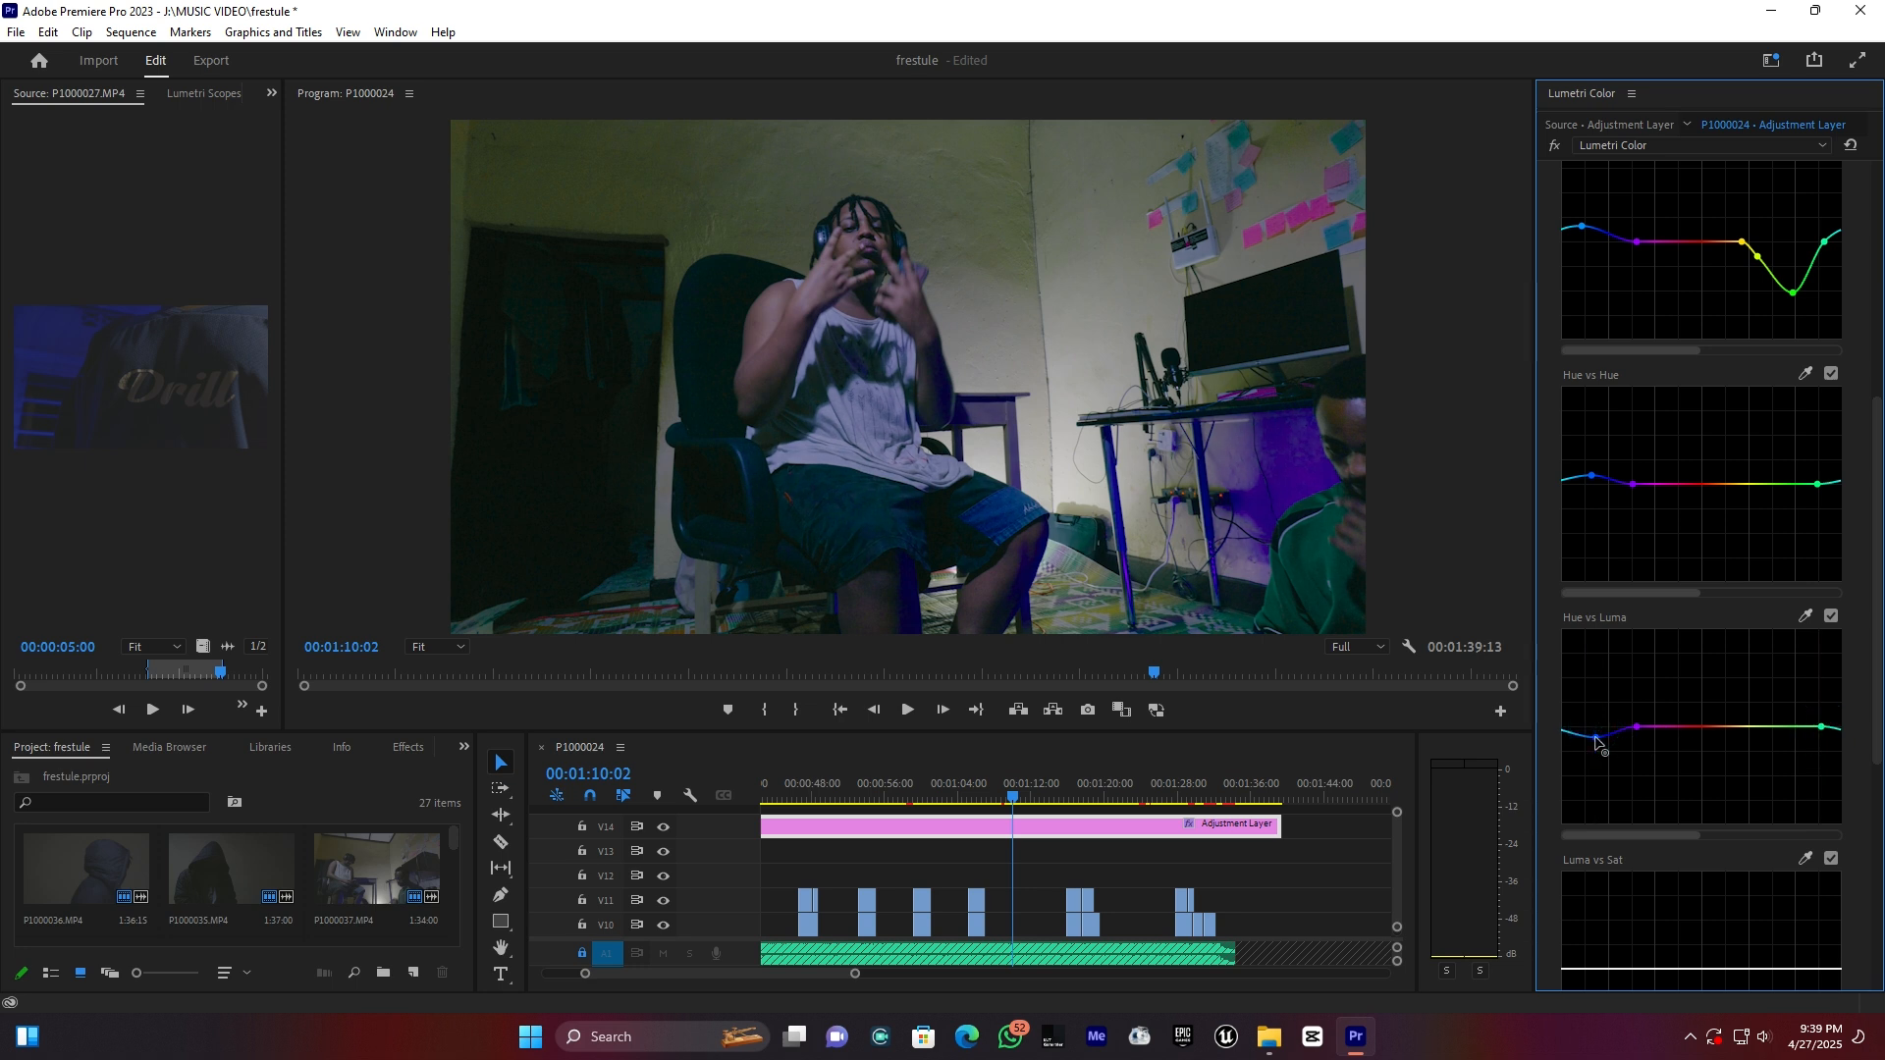
scroll(1615, 716, up, 6)
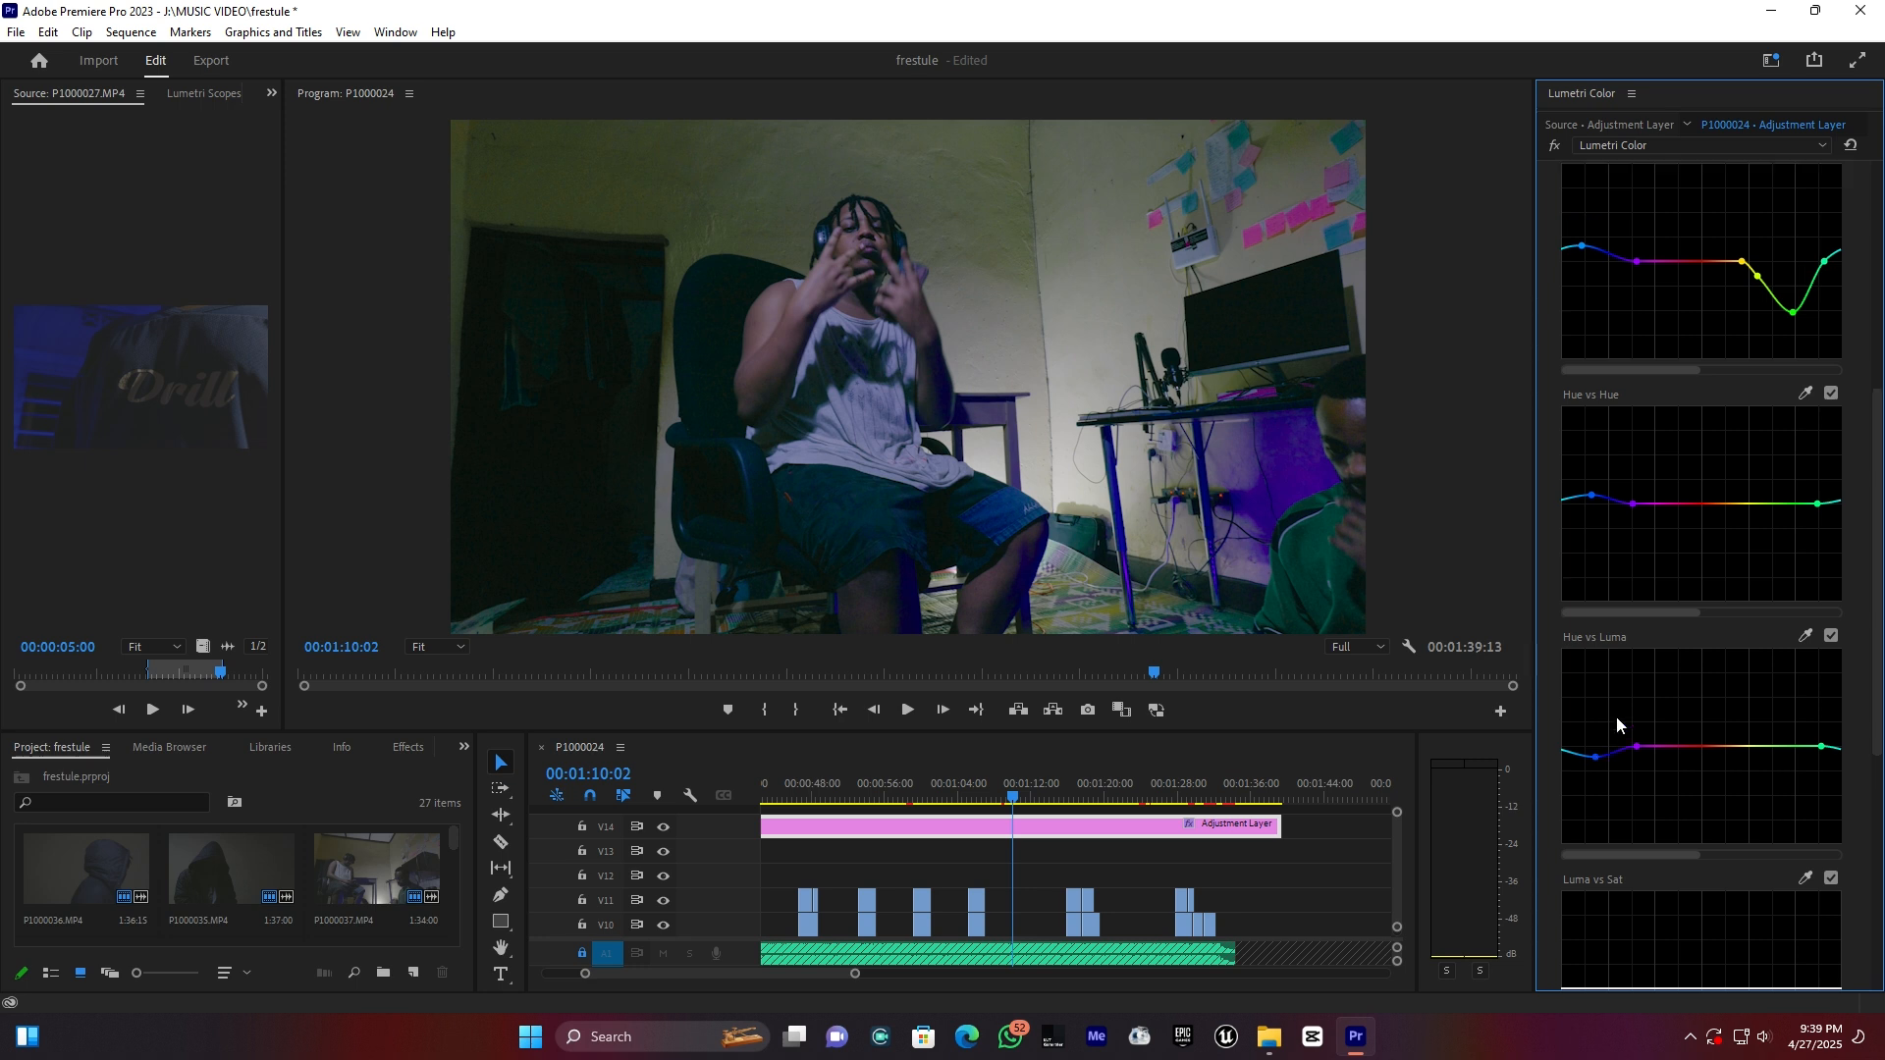
scroll(1662, 518, up, 1)
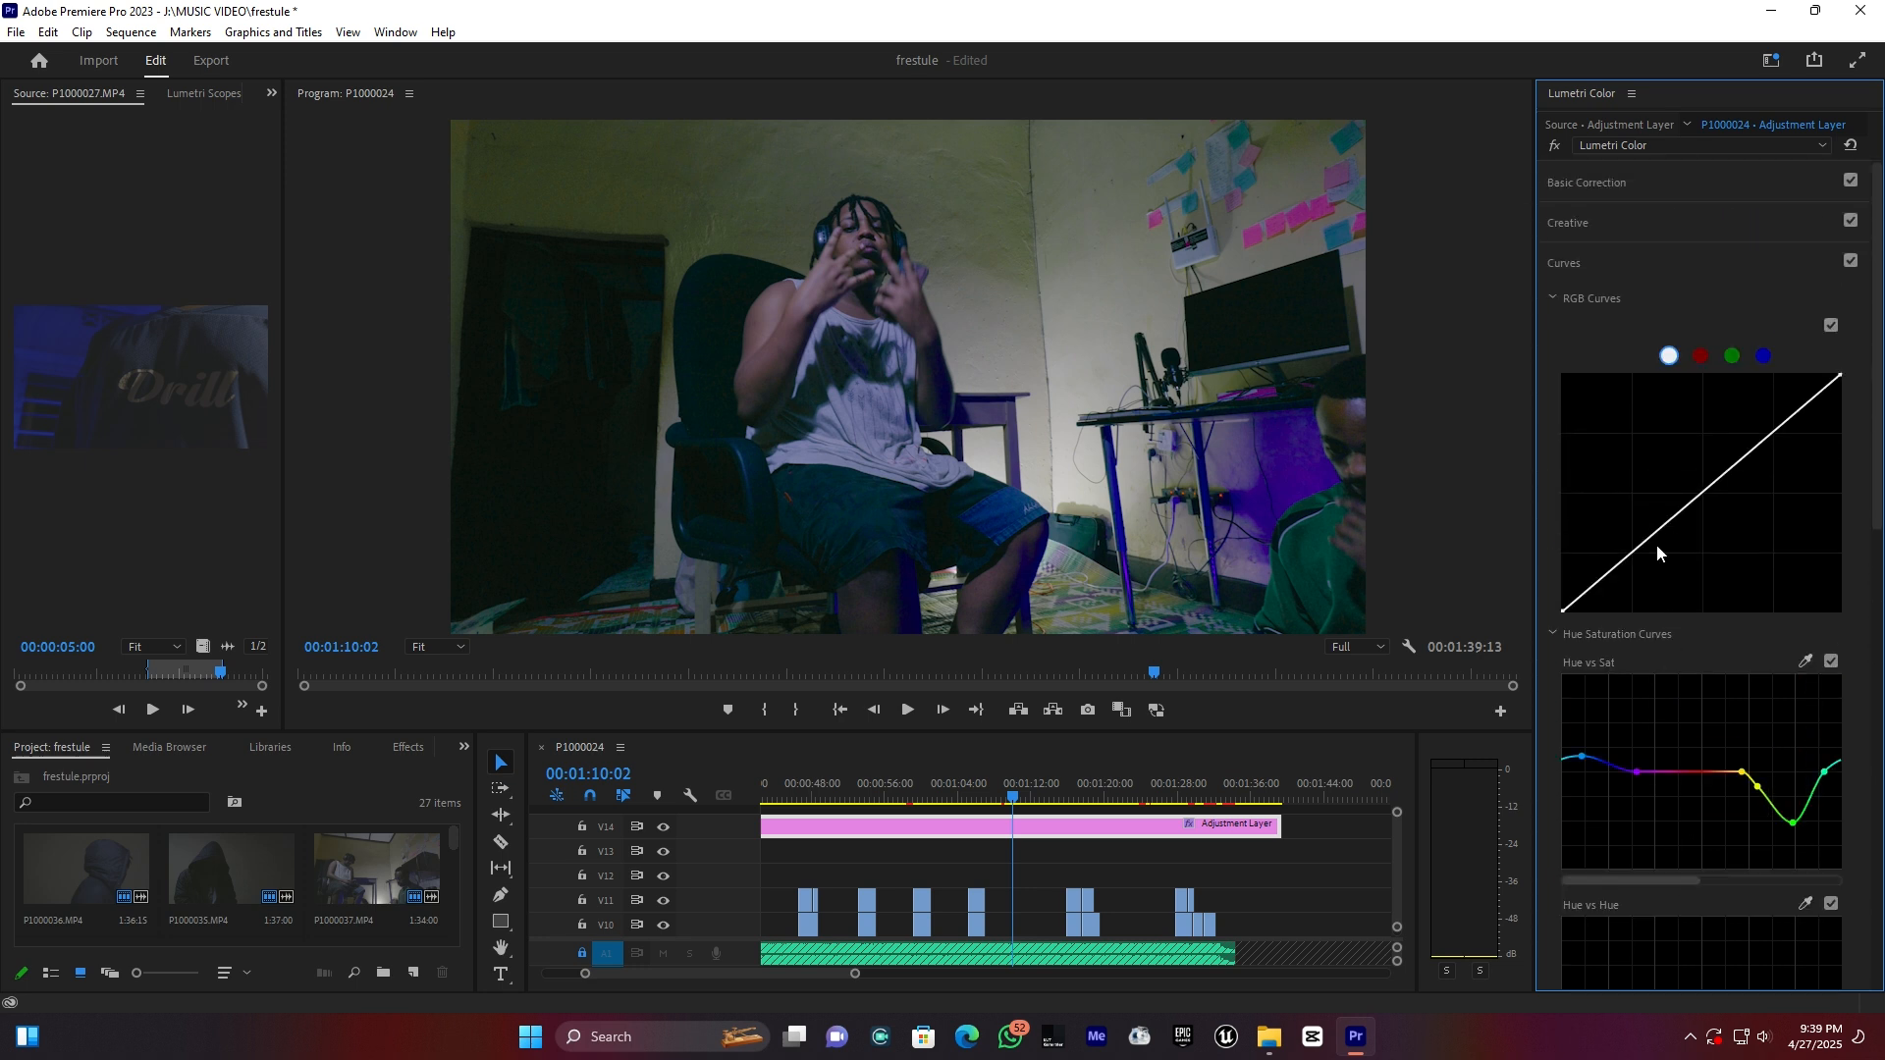
click(1564, 261)
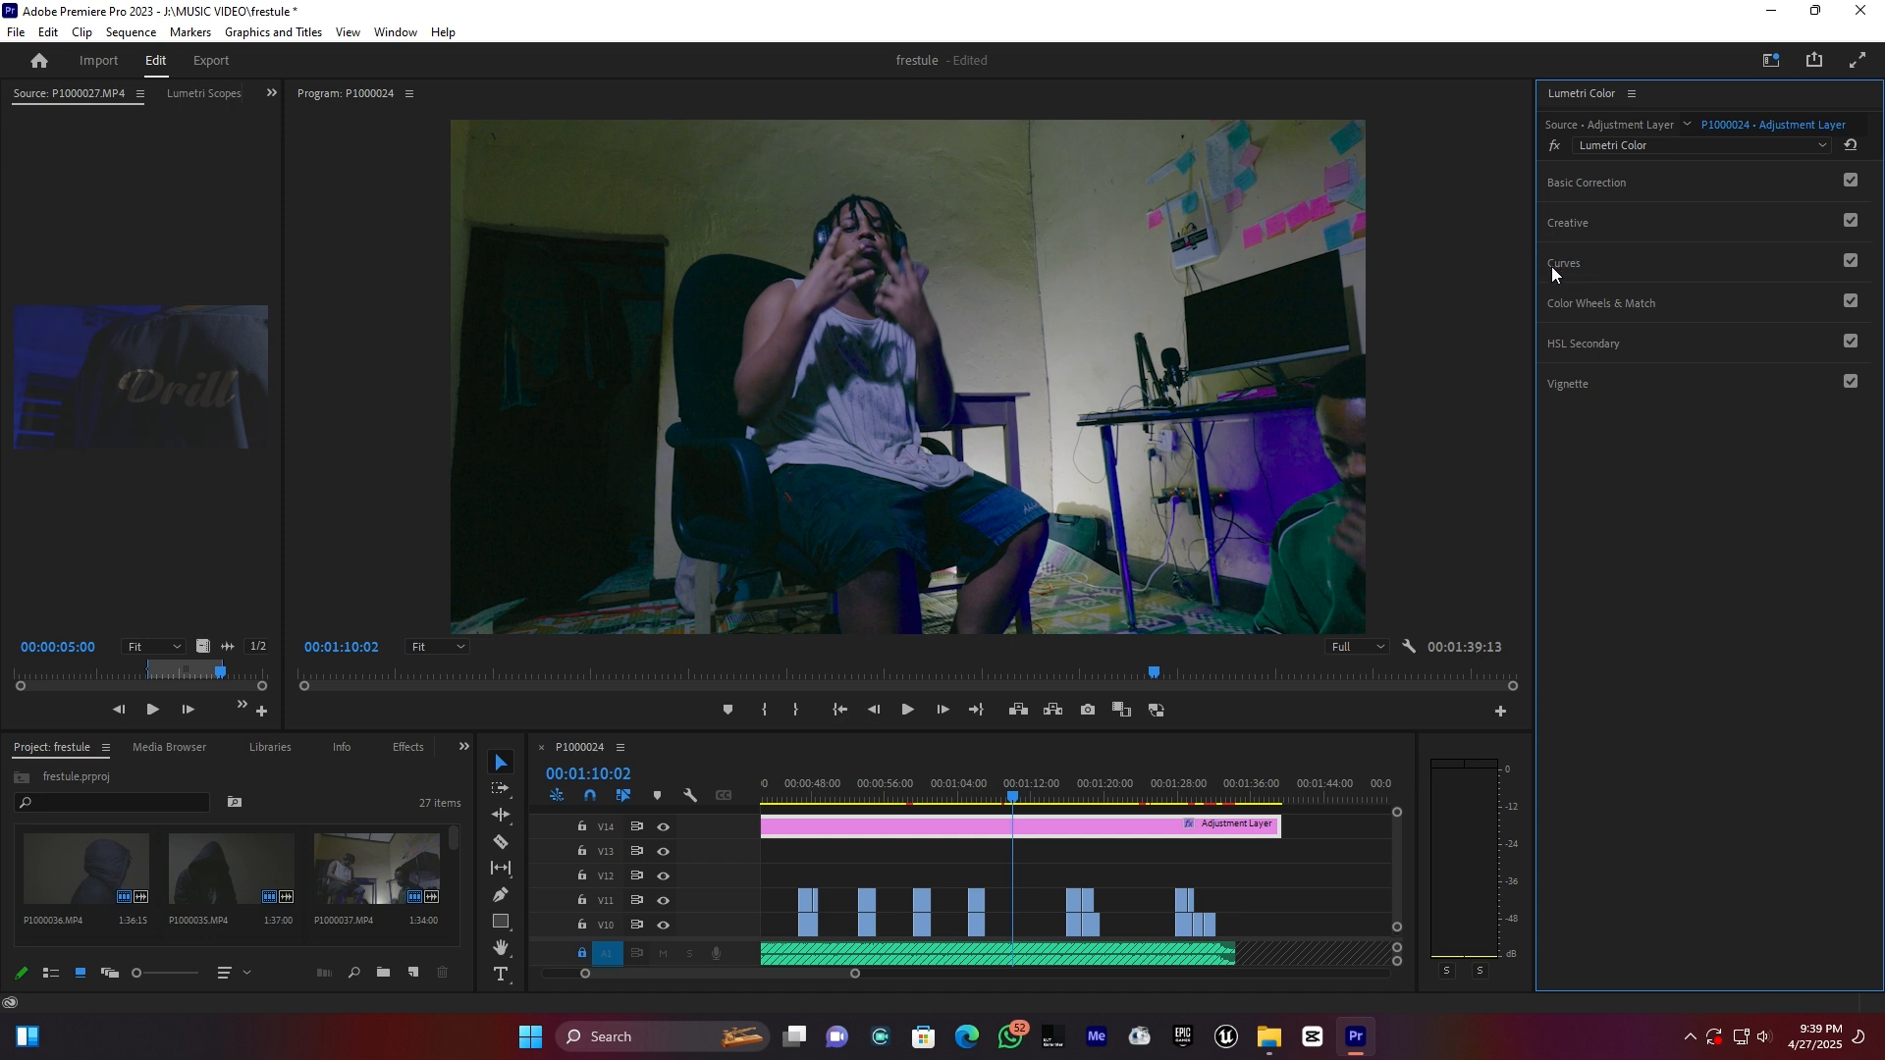
- Key the reds in HSL Secondary with the Color/Gray mask shown, and widen the hue range to take in more skin
click(1587, 346)
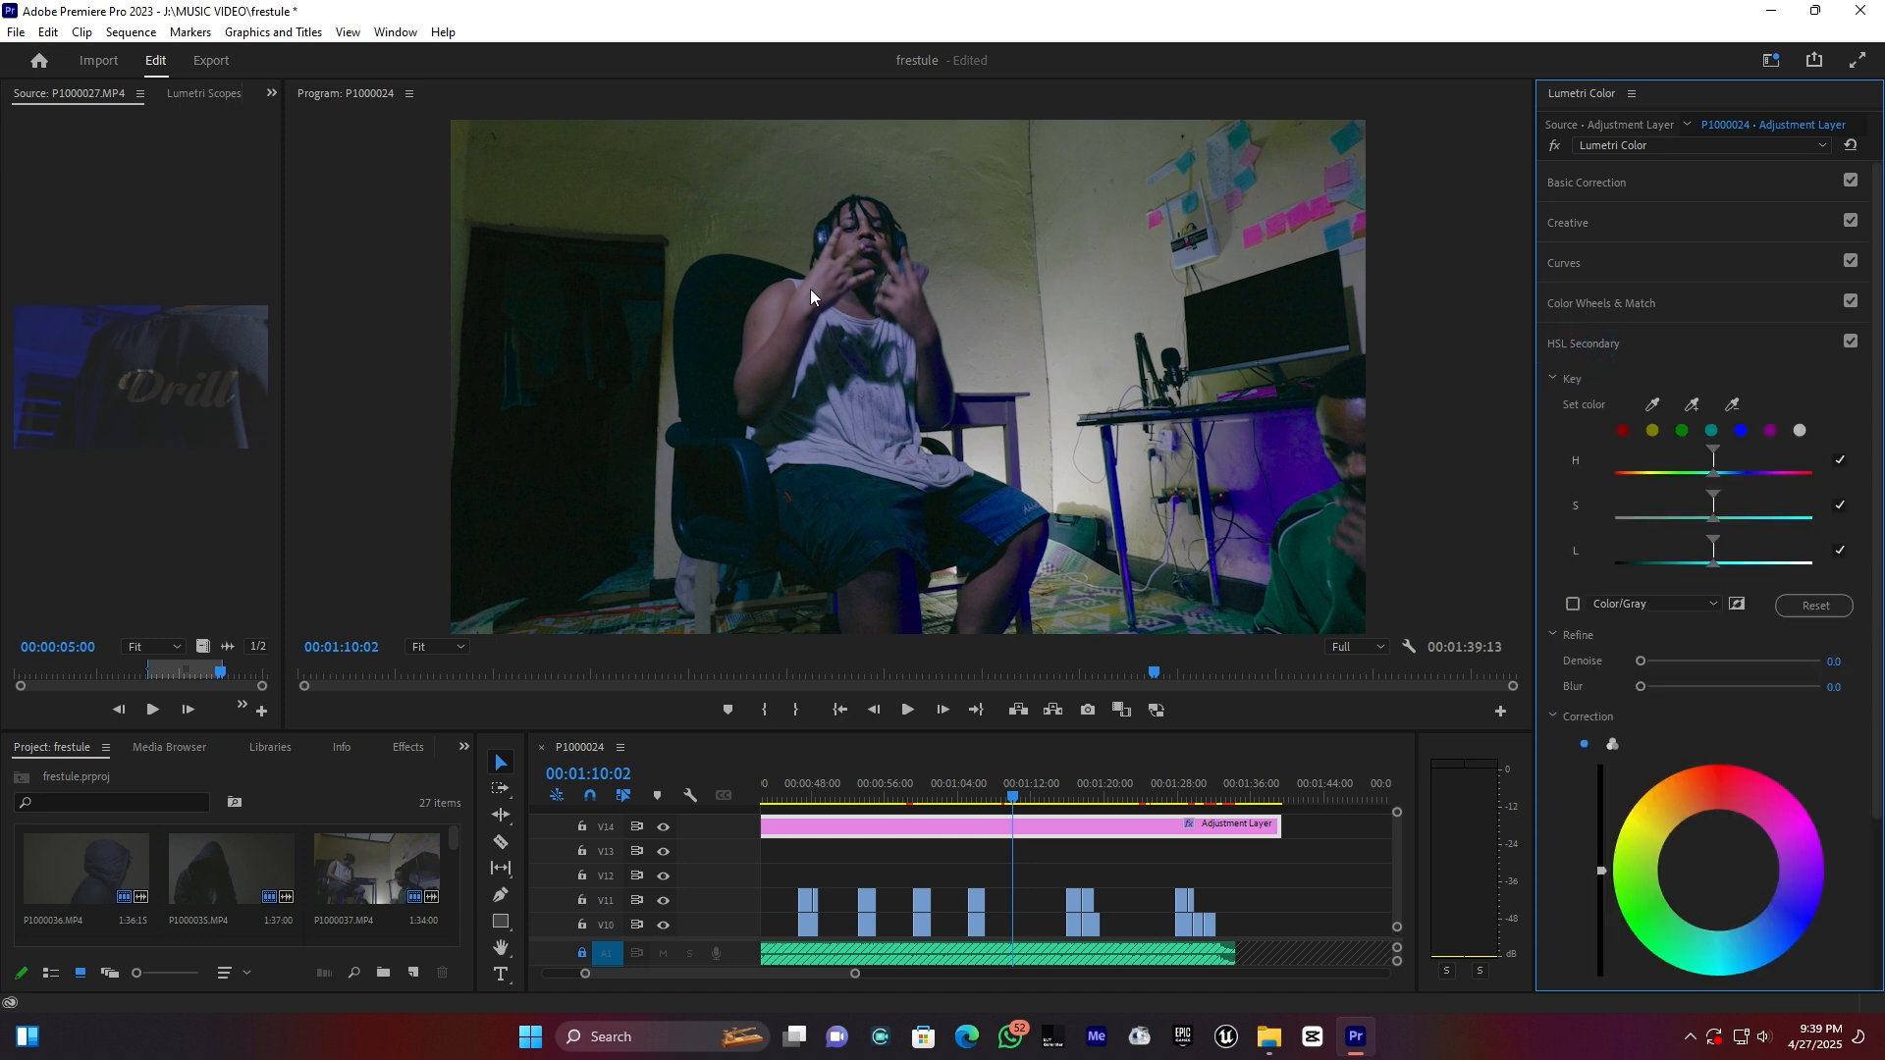
click(1625, 432)
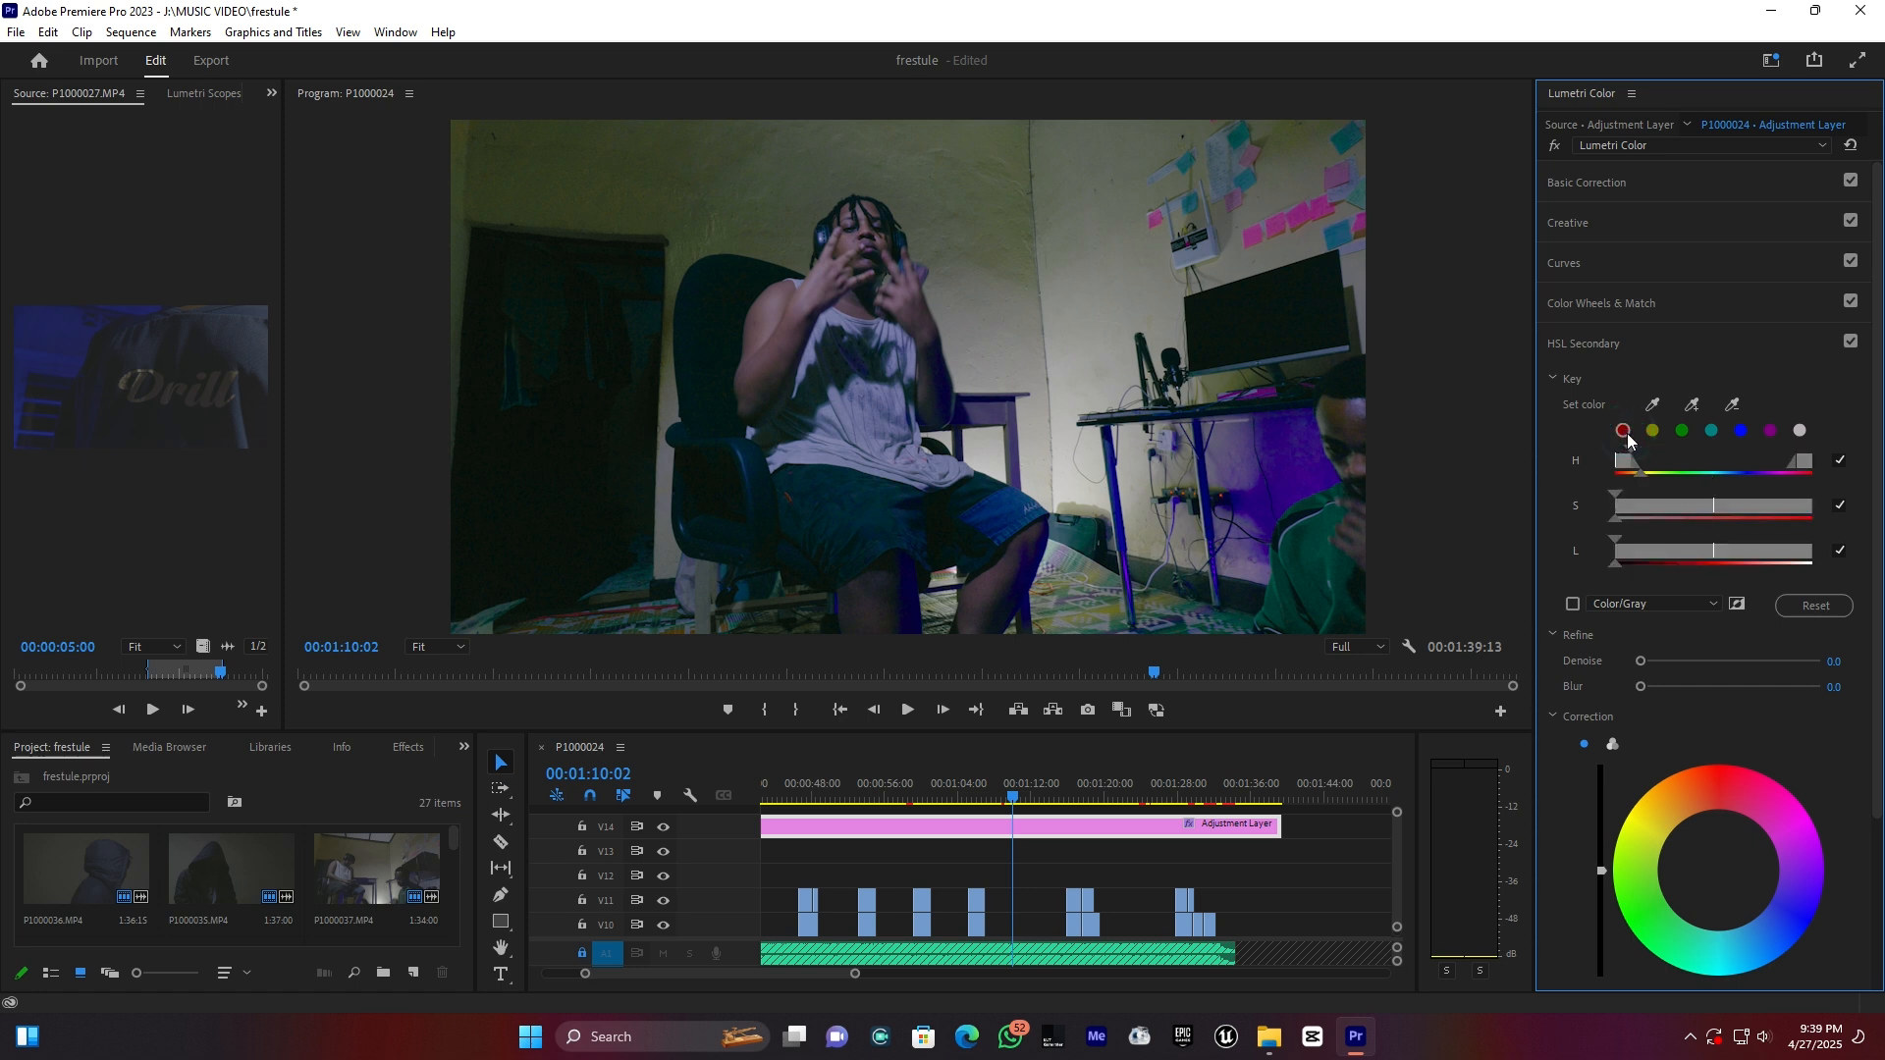
click(1573, 604)
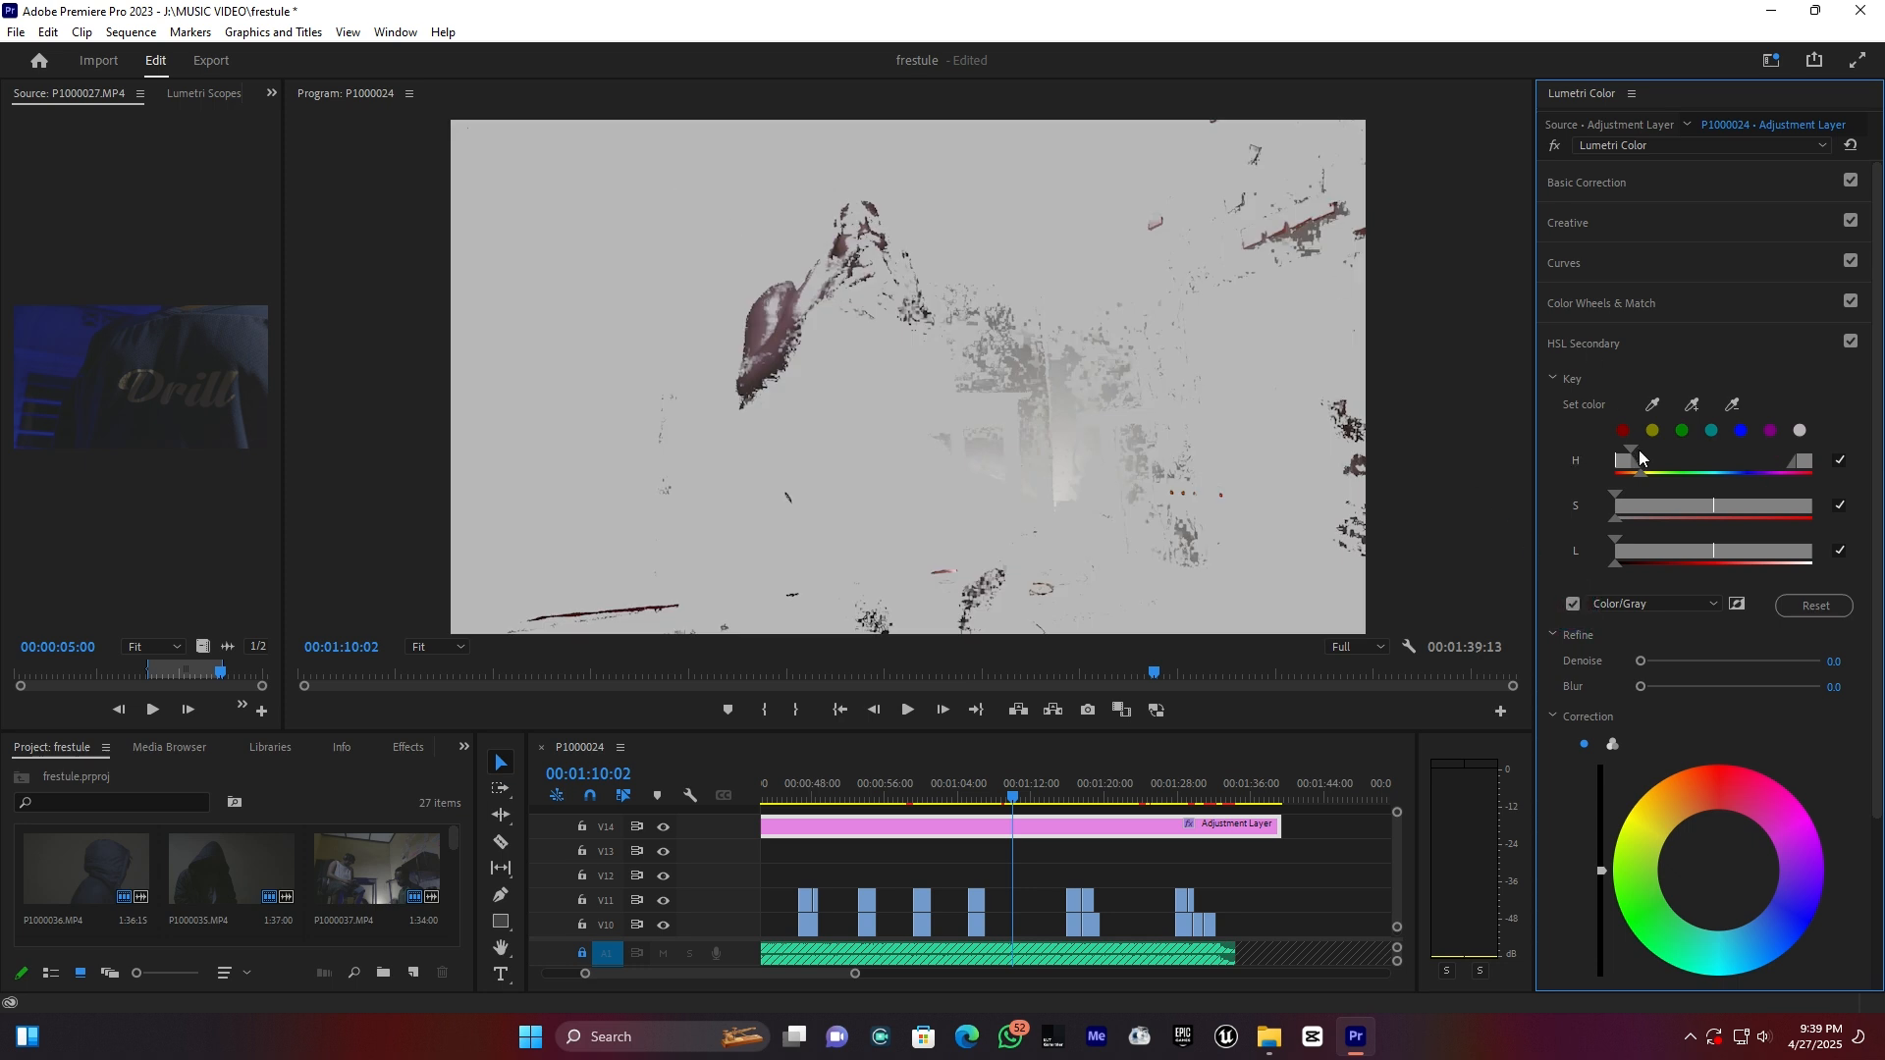
drag(1633, 449, 1640, 452)
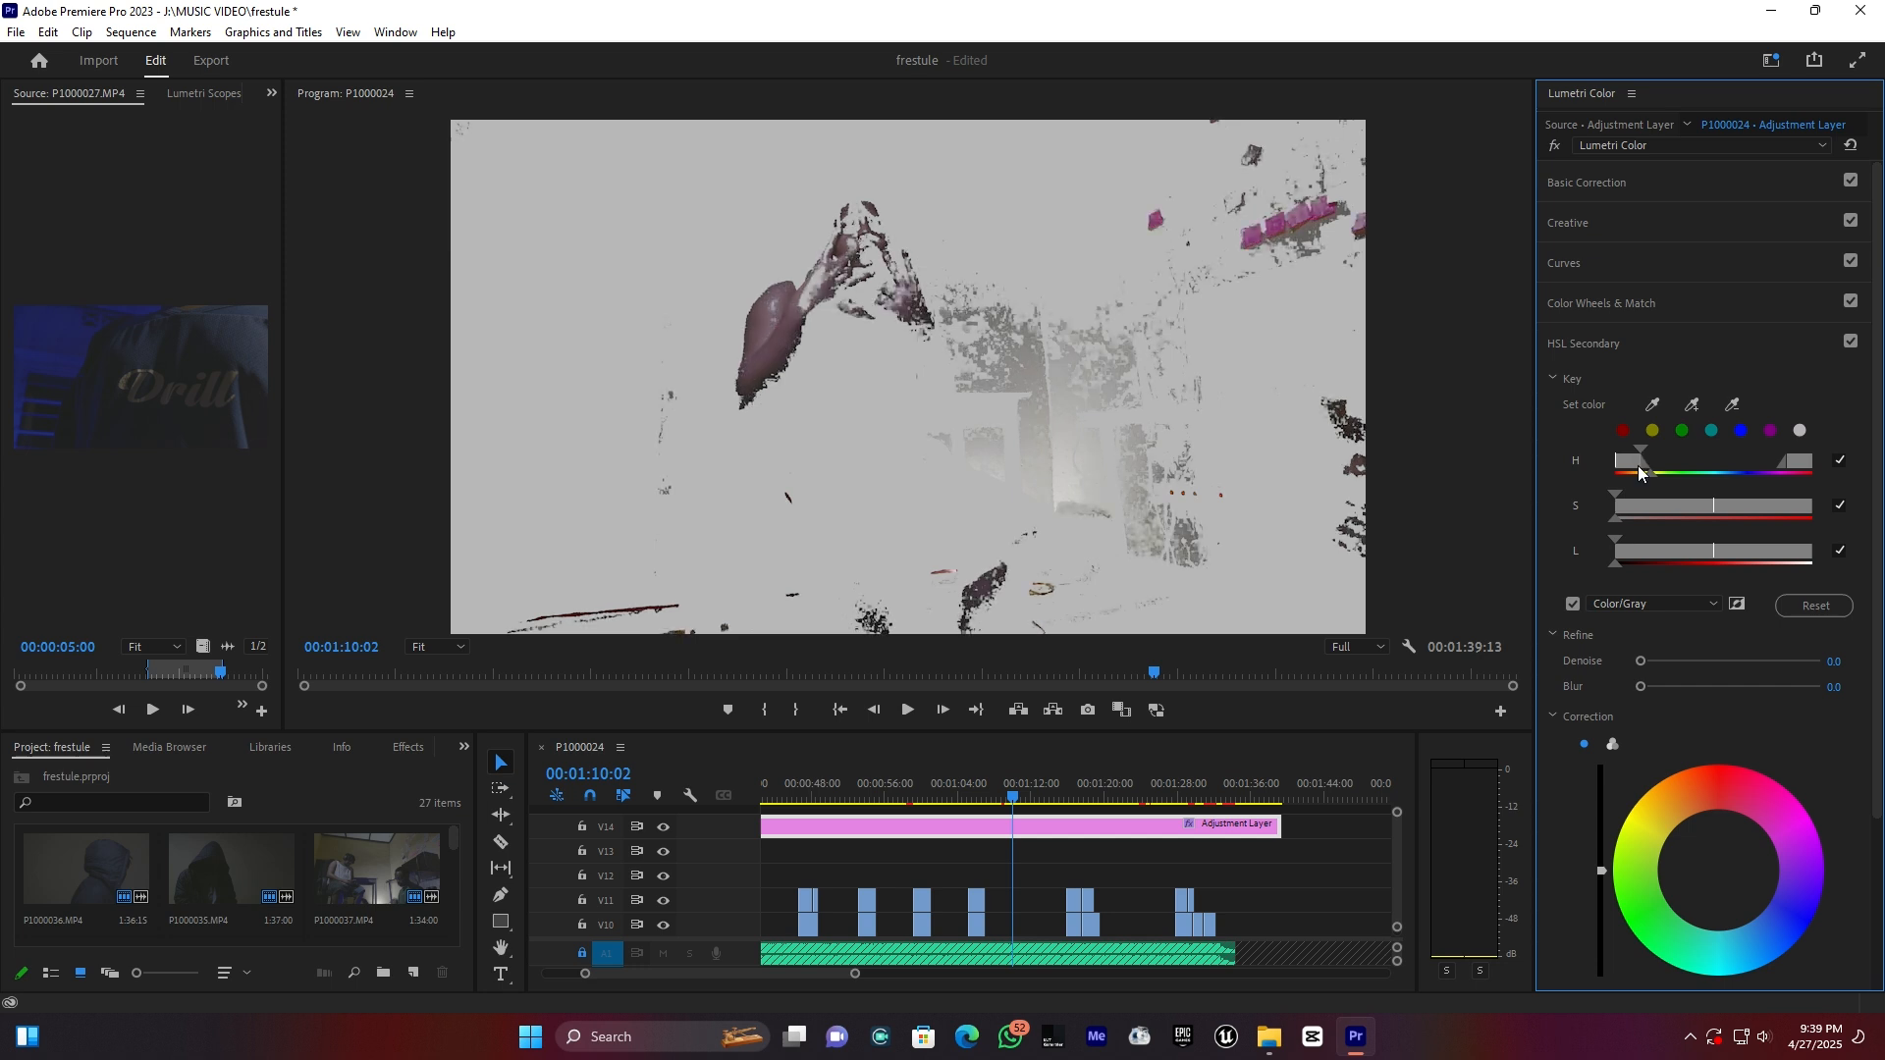
drag(1630, 463, 1648, 455)
- Add the seated performer's skin tone to the HSL key by sampling it, and widen the hue range further
click(1692, 404)
click(800, 307)
drag(1641, 450, 1657, 452)
drag(1657, 452, 1653, 452)
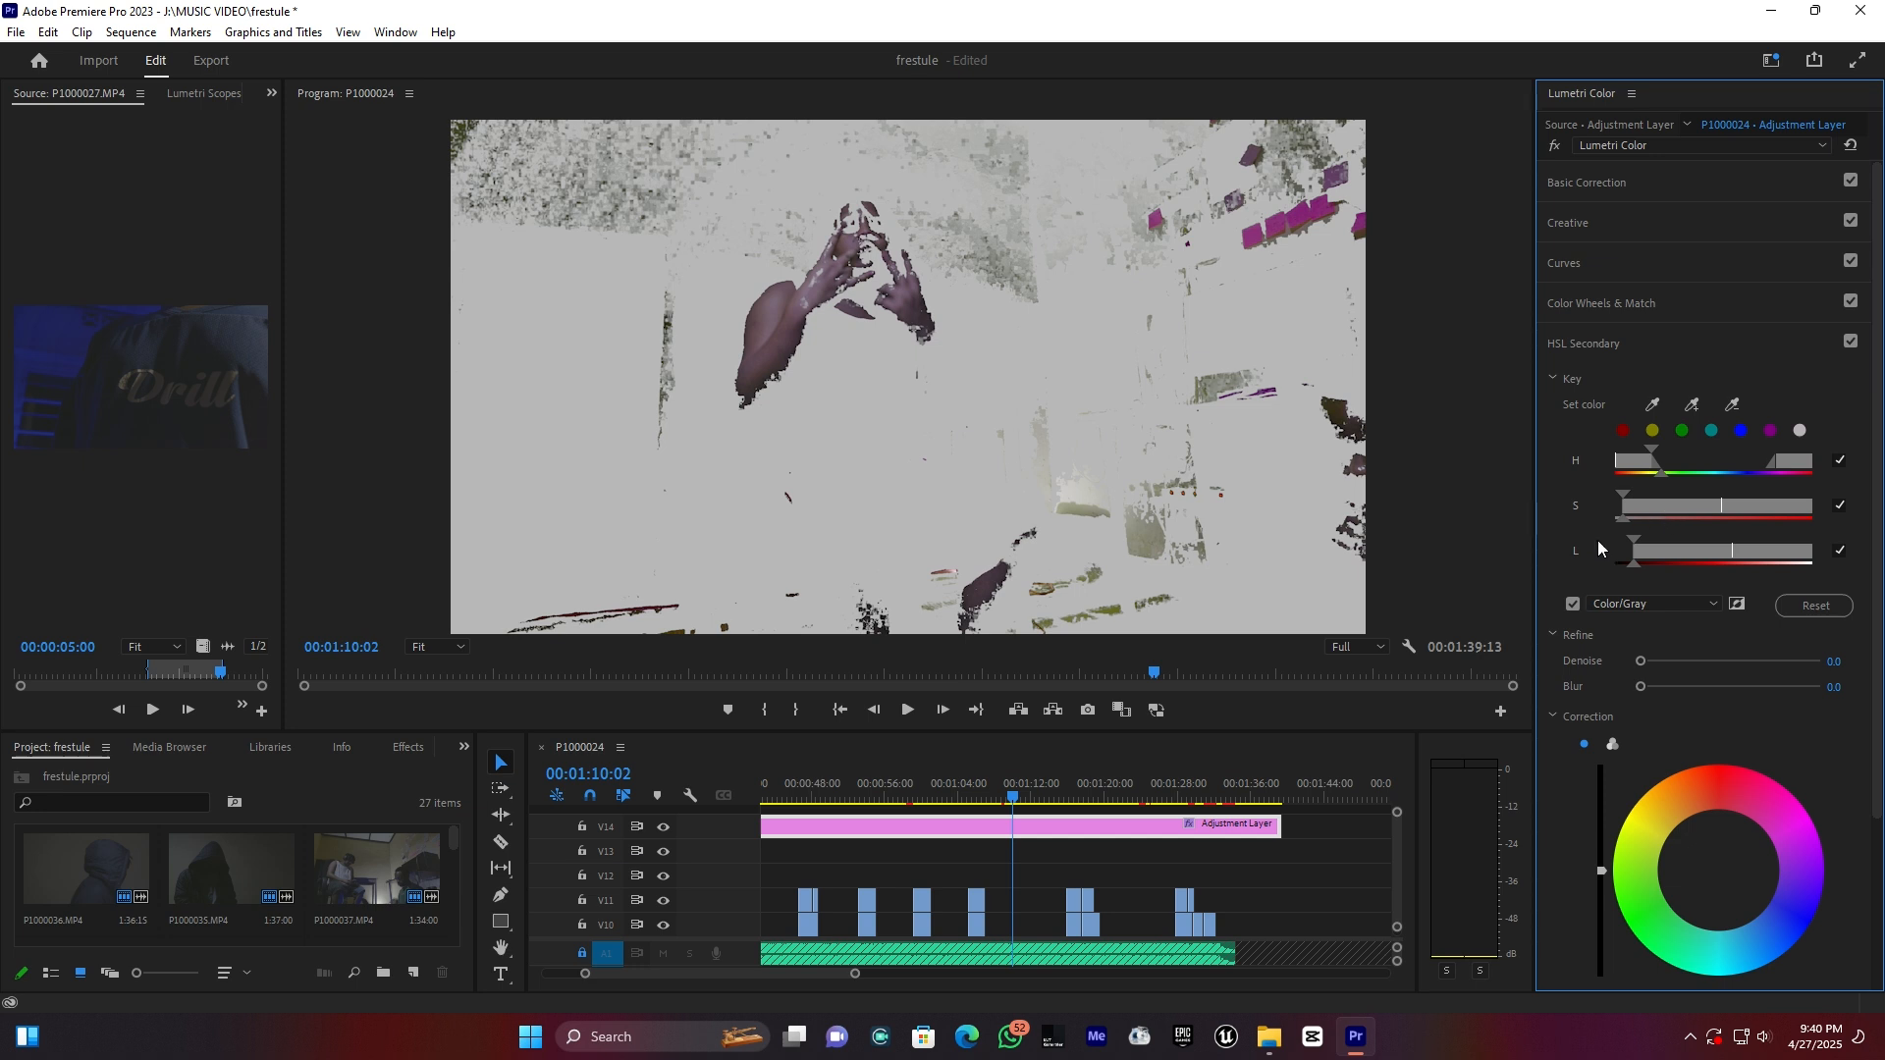
- Set the skin key's blur to 9.9 and tint it slightly toward orange, leaving the mask preview off
drag(1640, 687, 1701, 686)
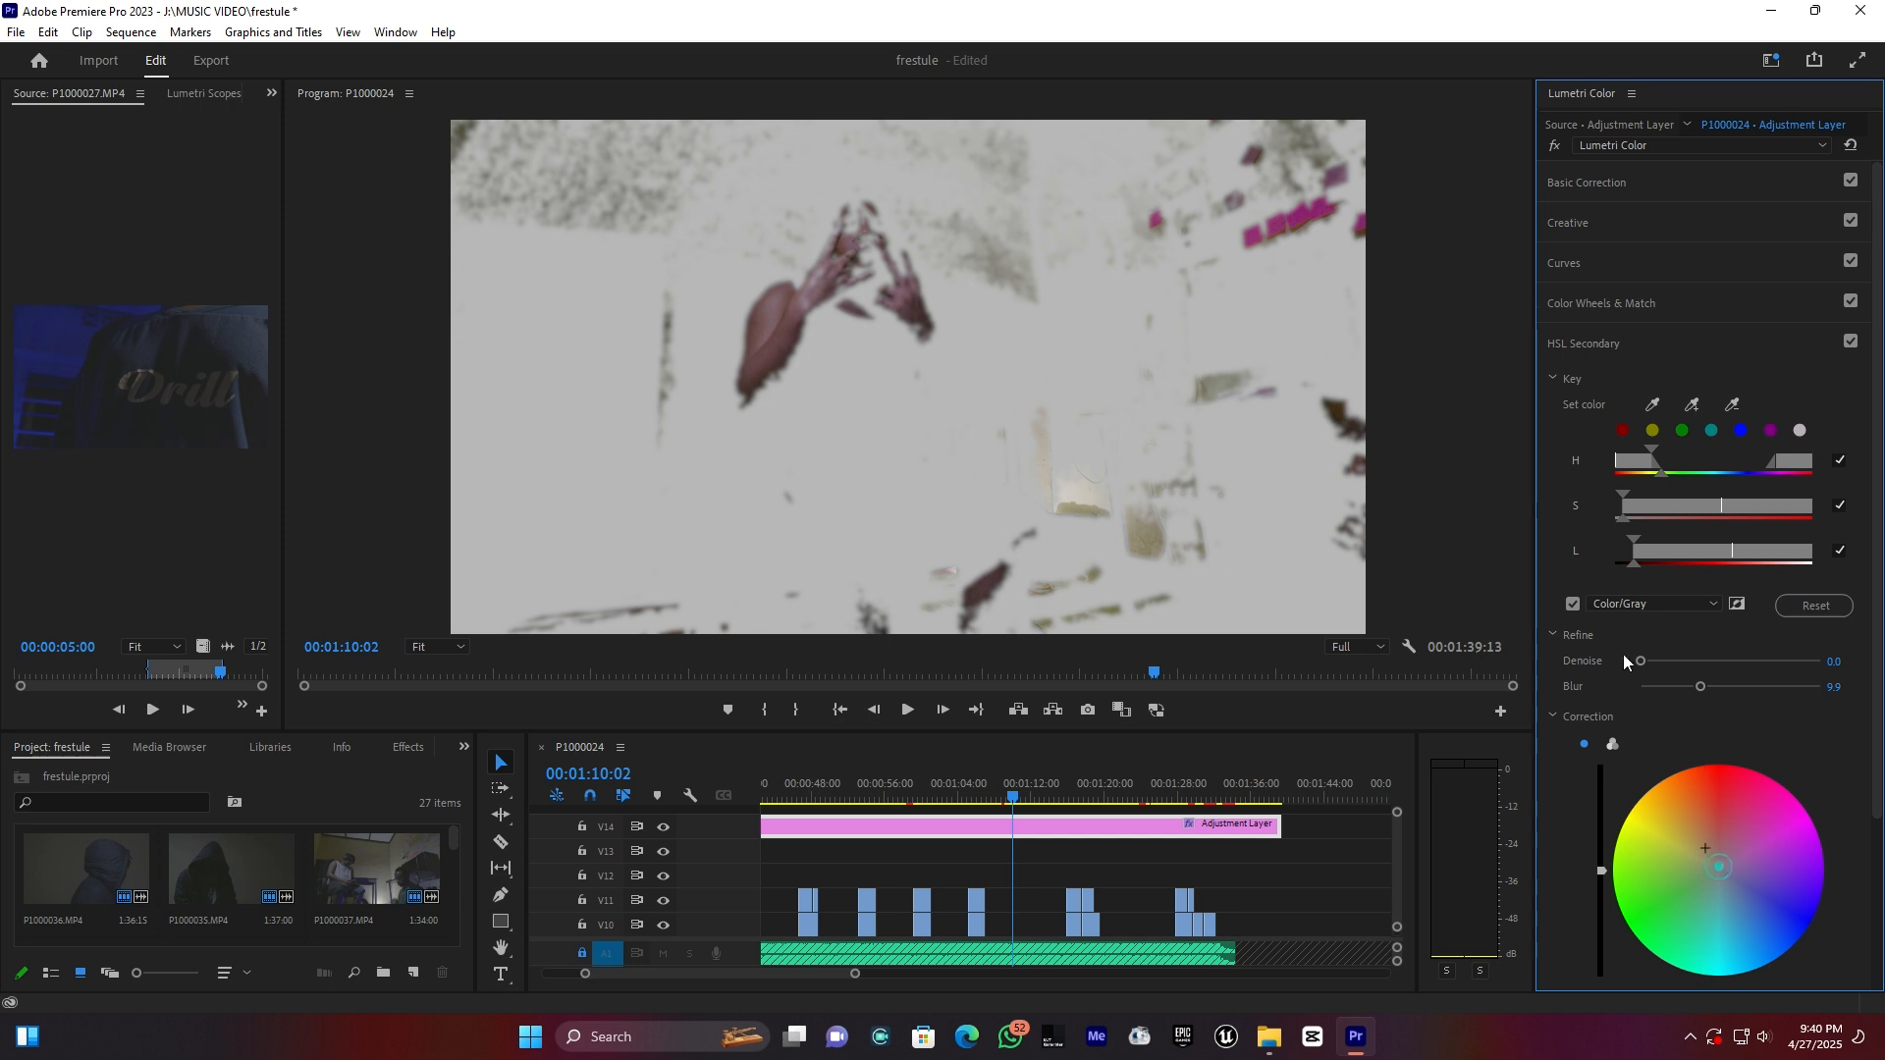
click(1572, 605)
click(1572, 605)
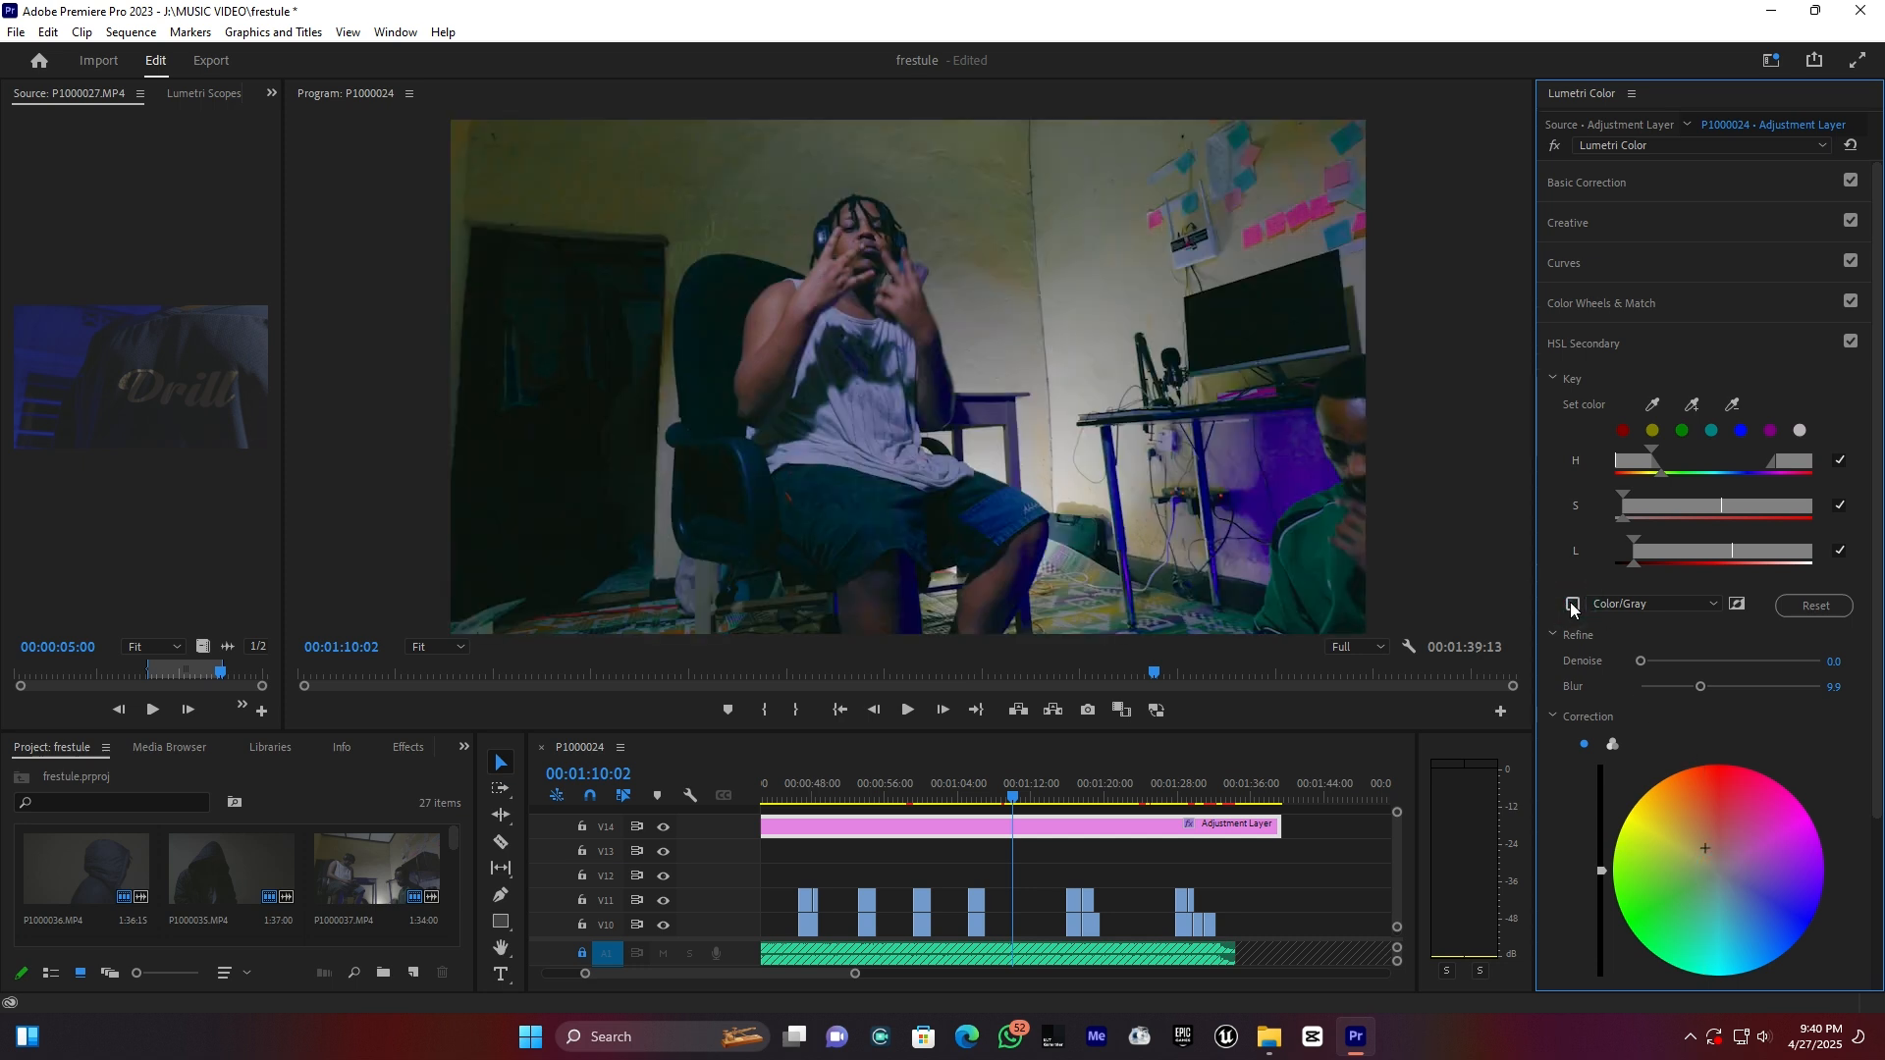
click(1740, 430)
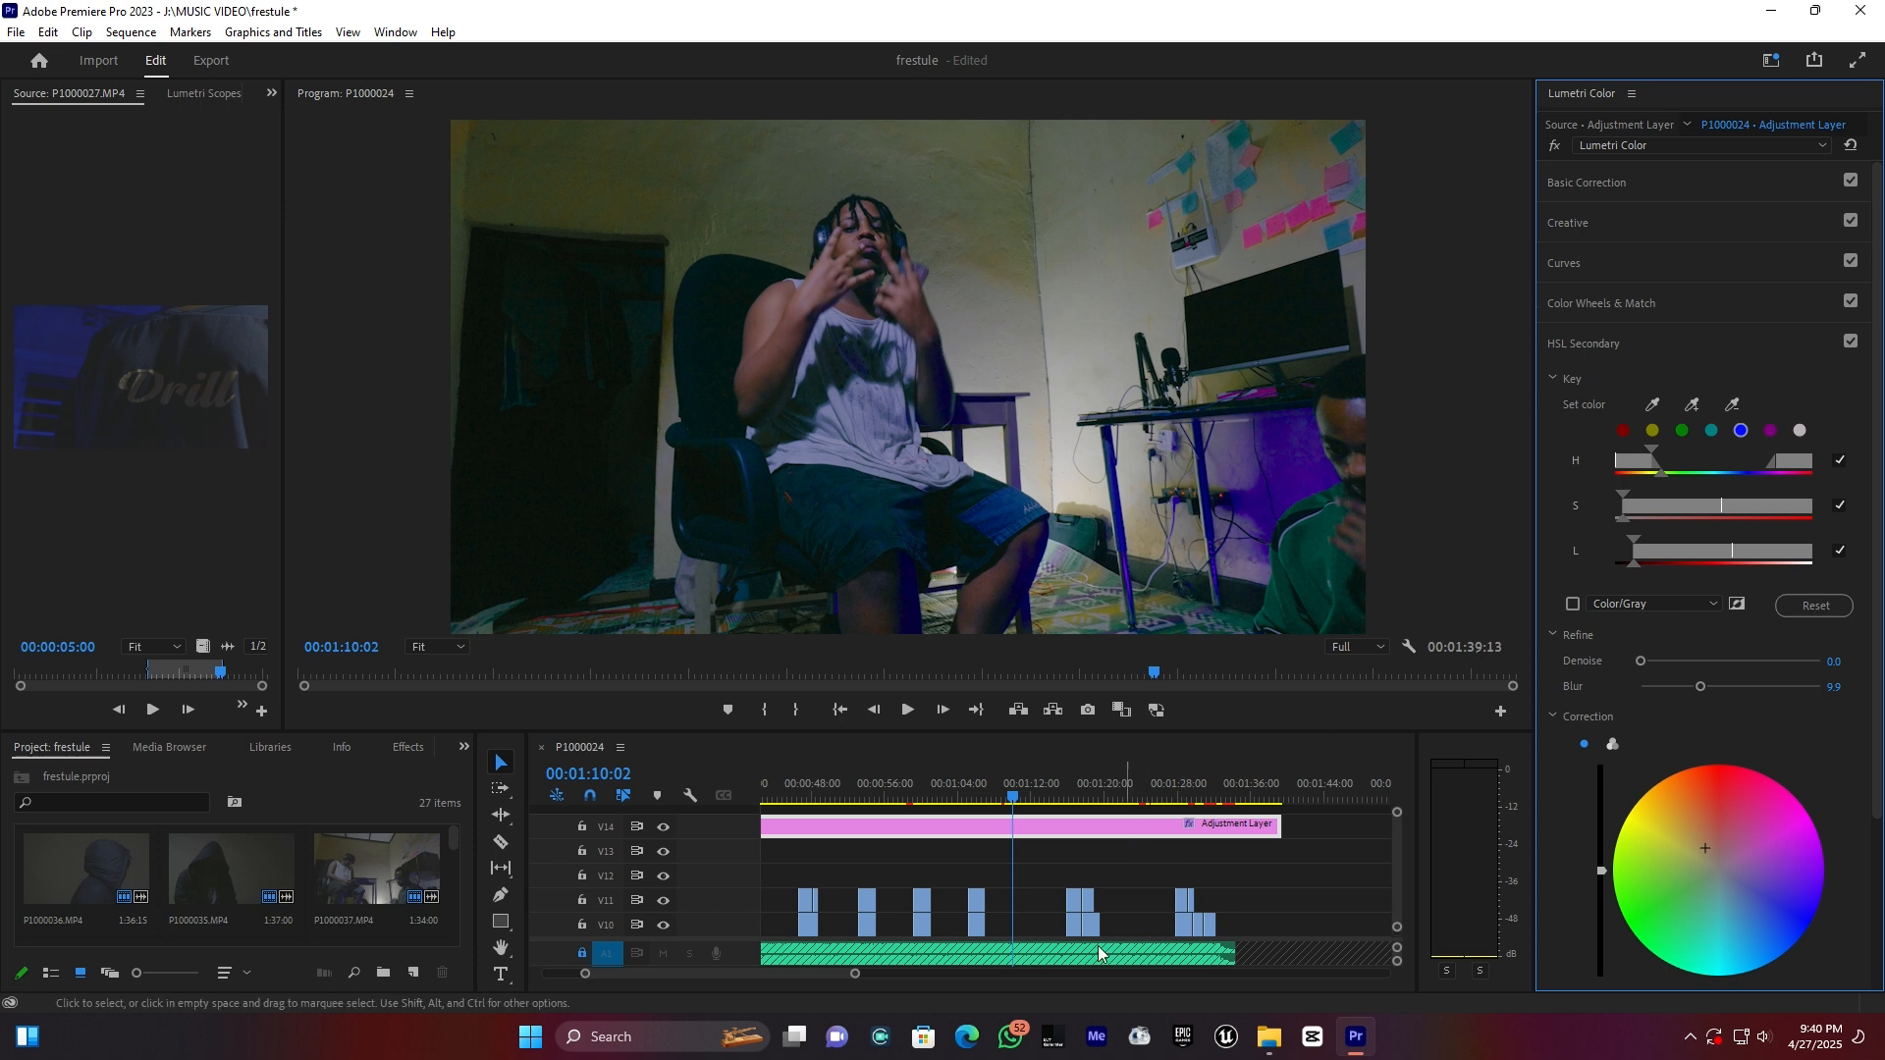
- Zoom out the timeline and examine the grade on shots across the whole sequence, from the opening title to the closing shots
drag(852, 977, 939, 982)
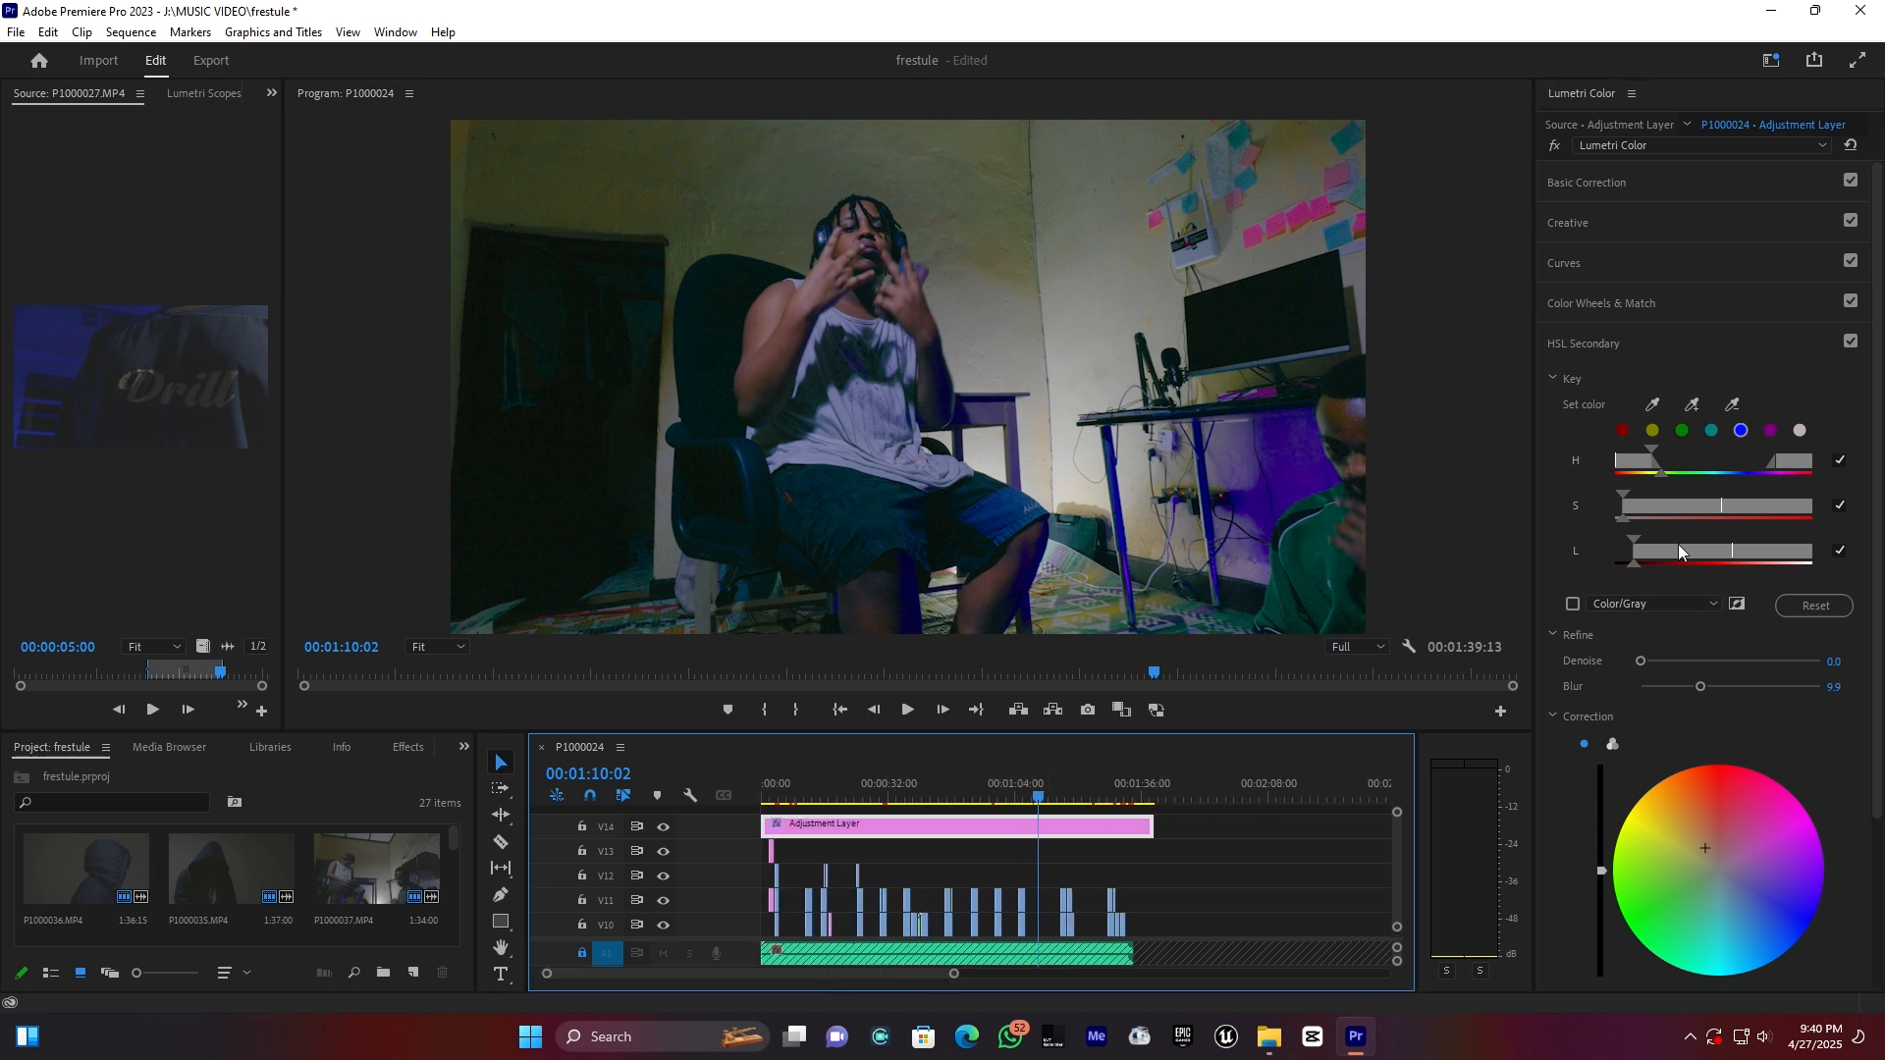
click(876, 788)
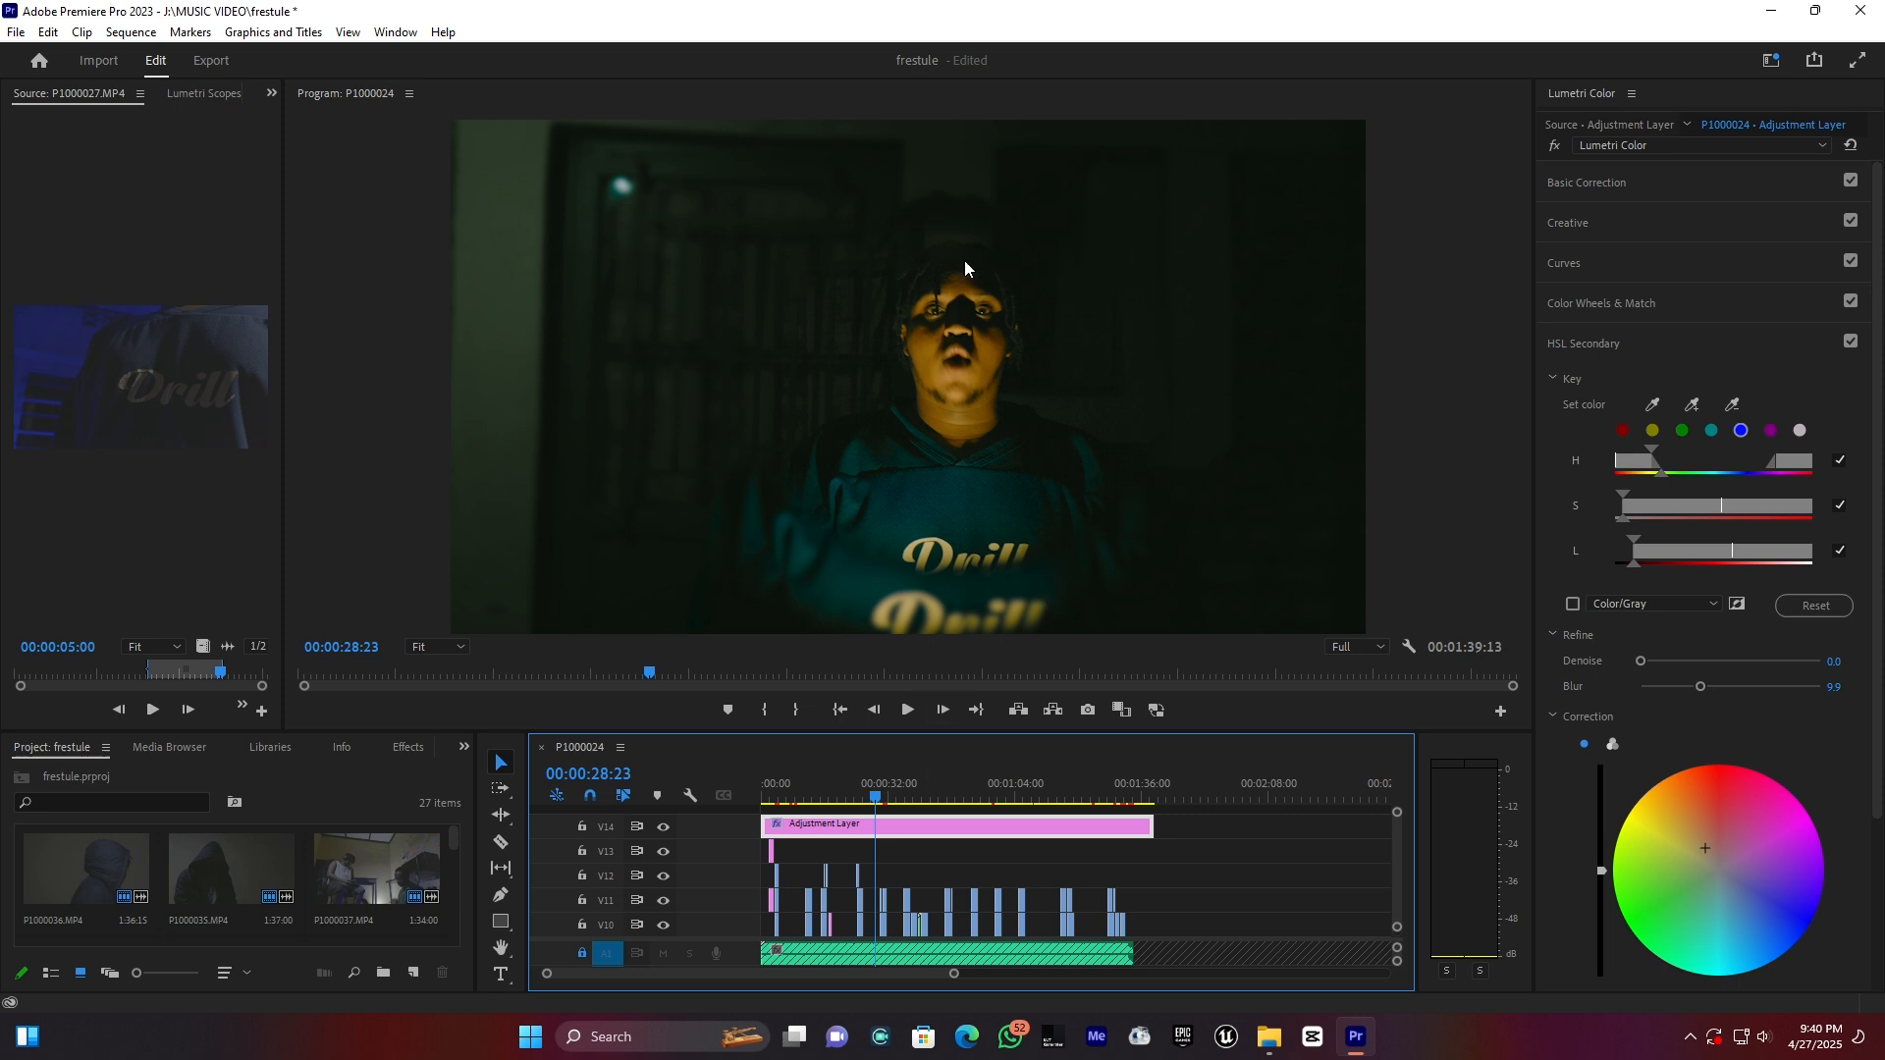
click(813, 795)
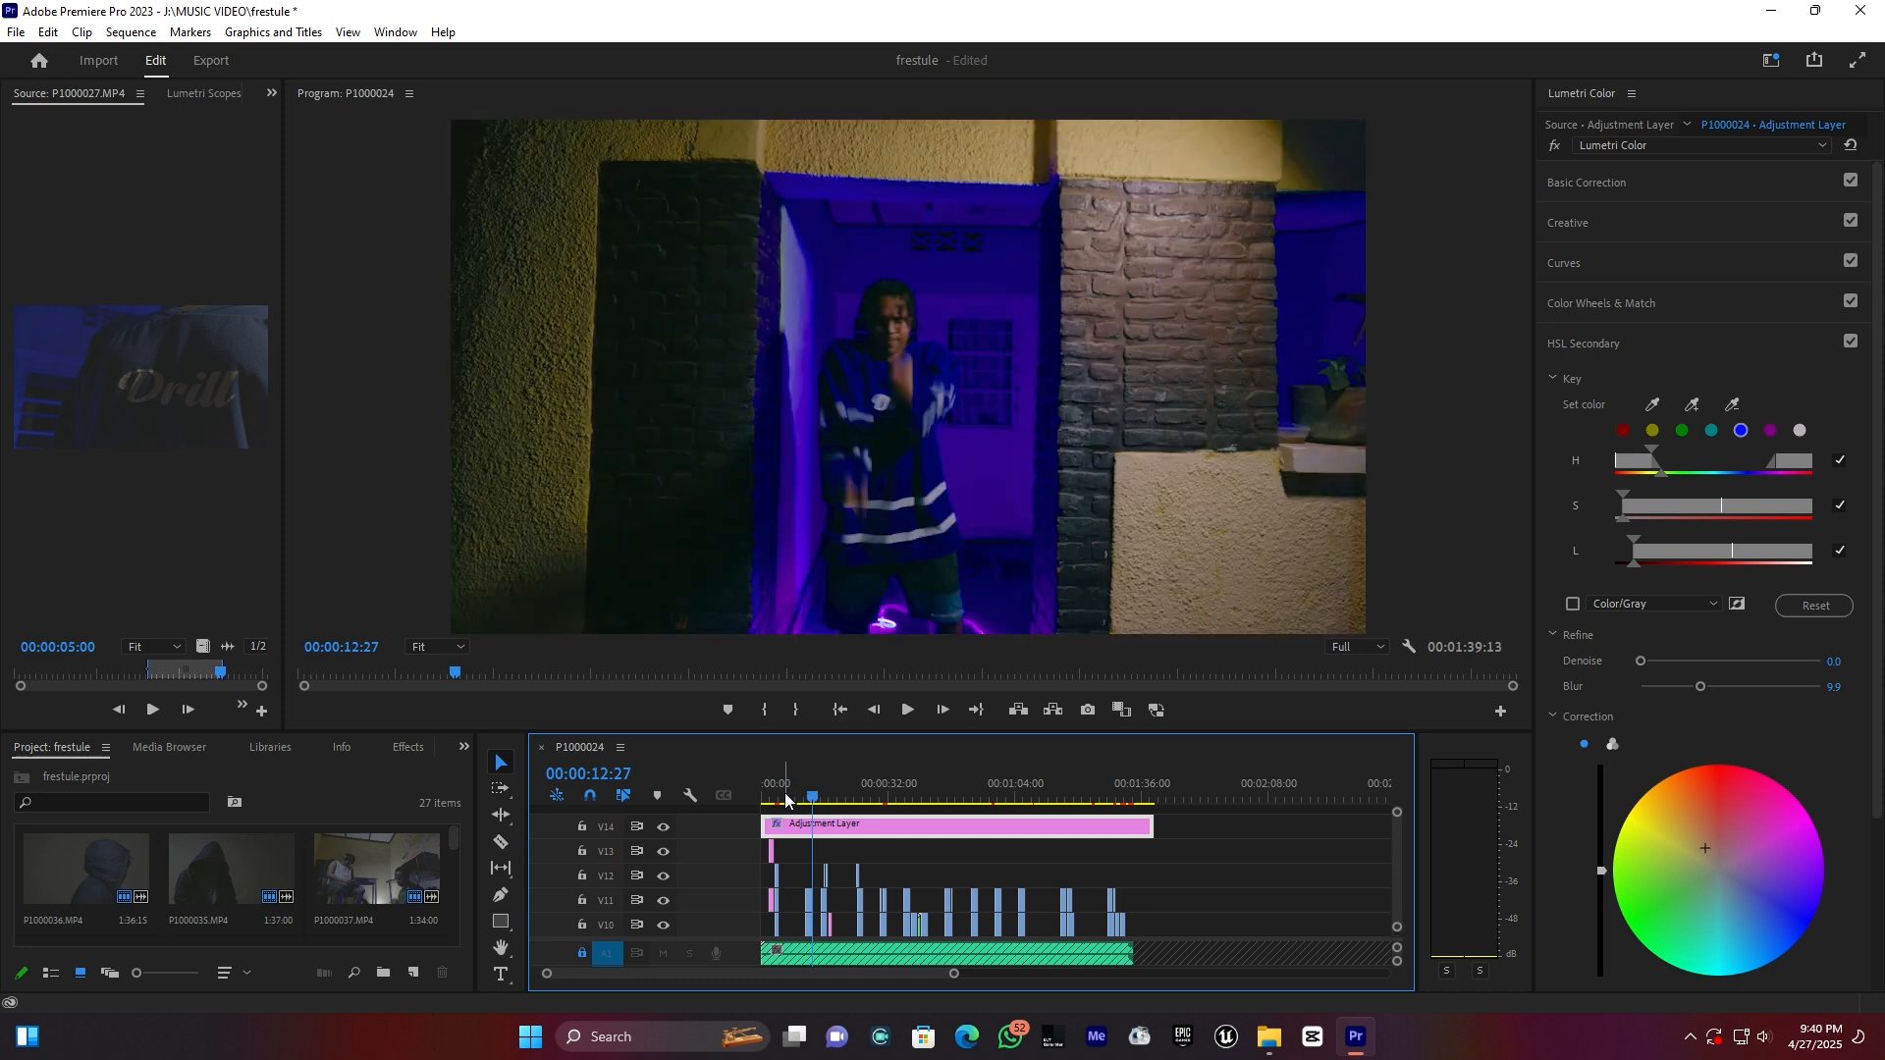
click(781, 797)
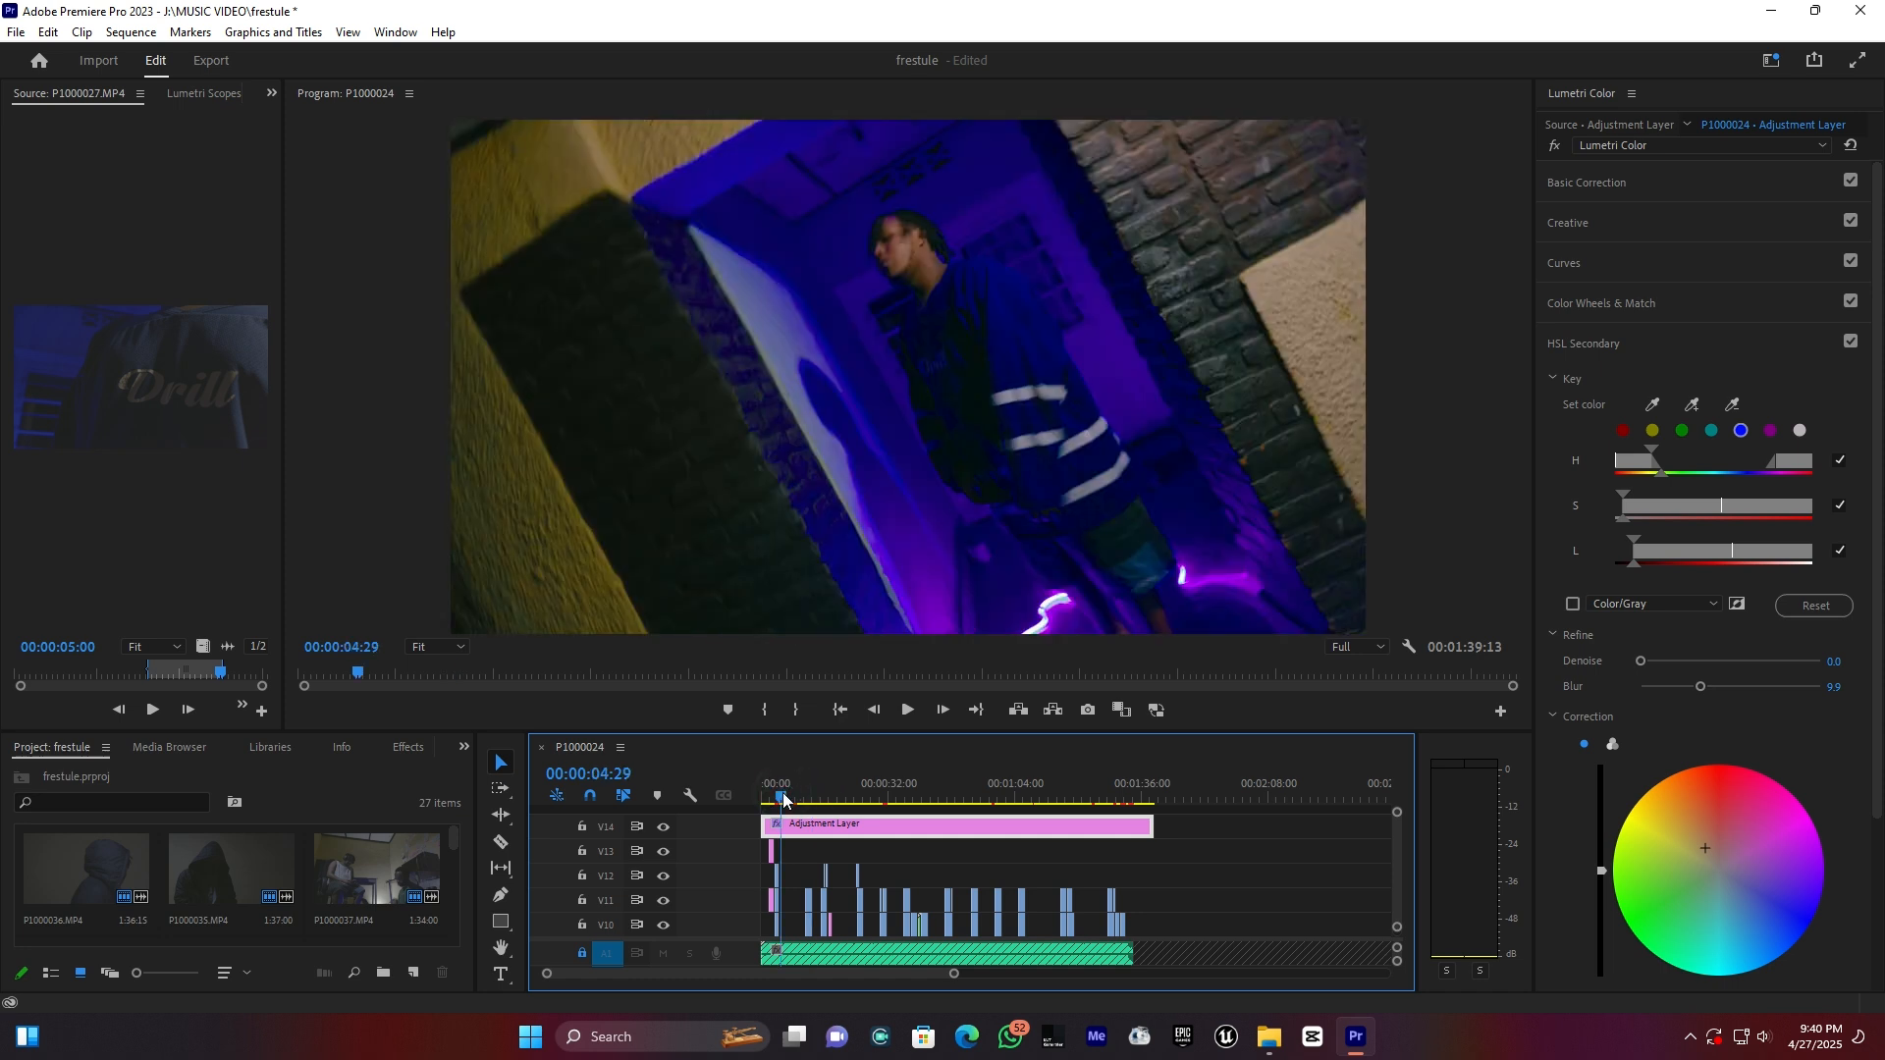
click(1007, 797)
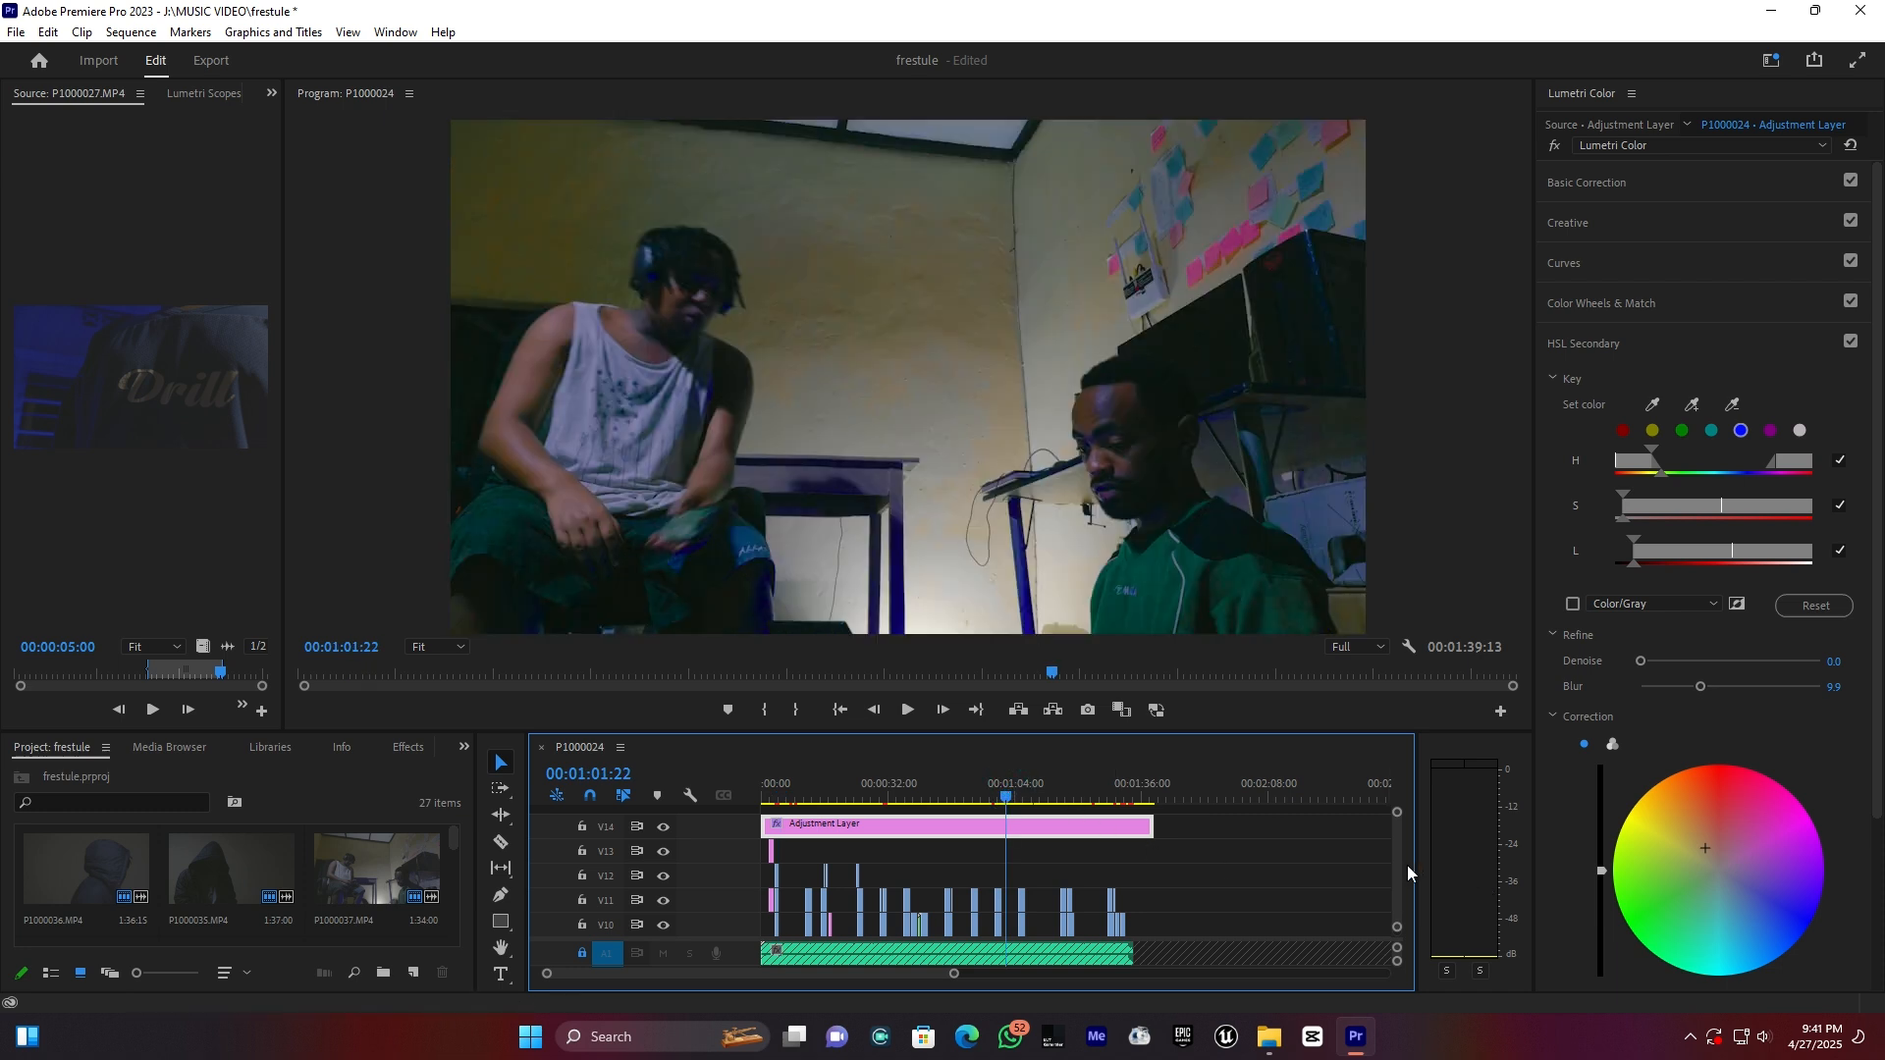
click(1086, 797)
click(1116, 797)
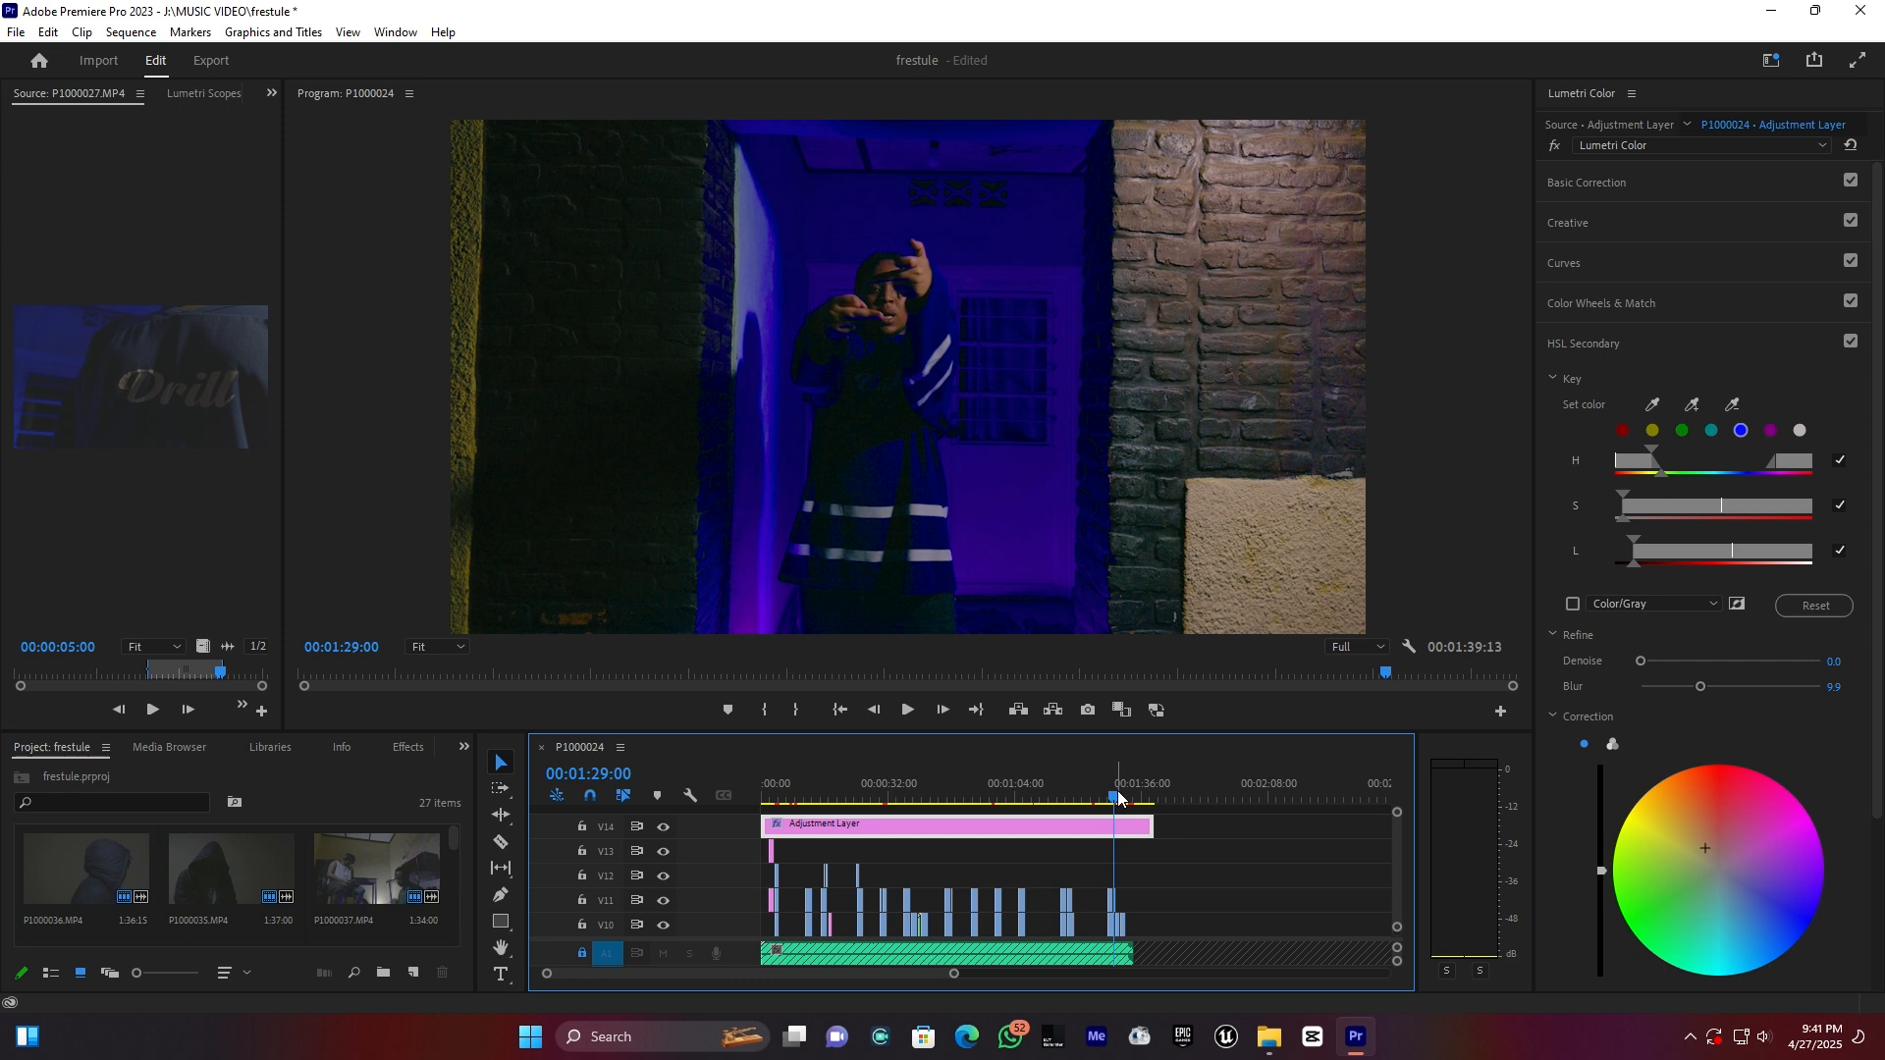
click(790, 797)
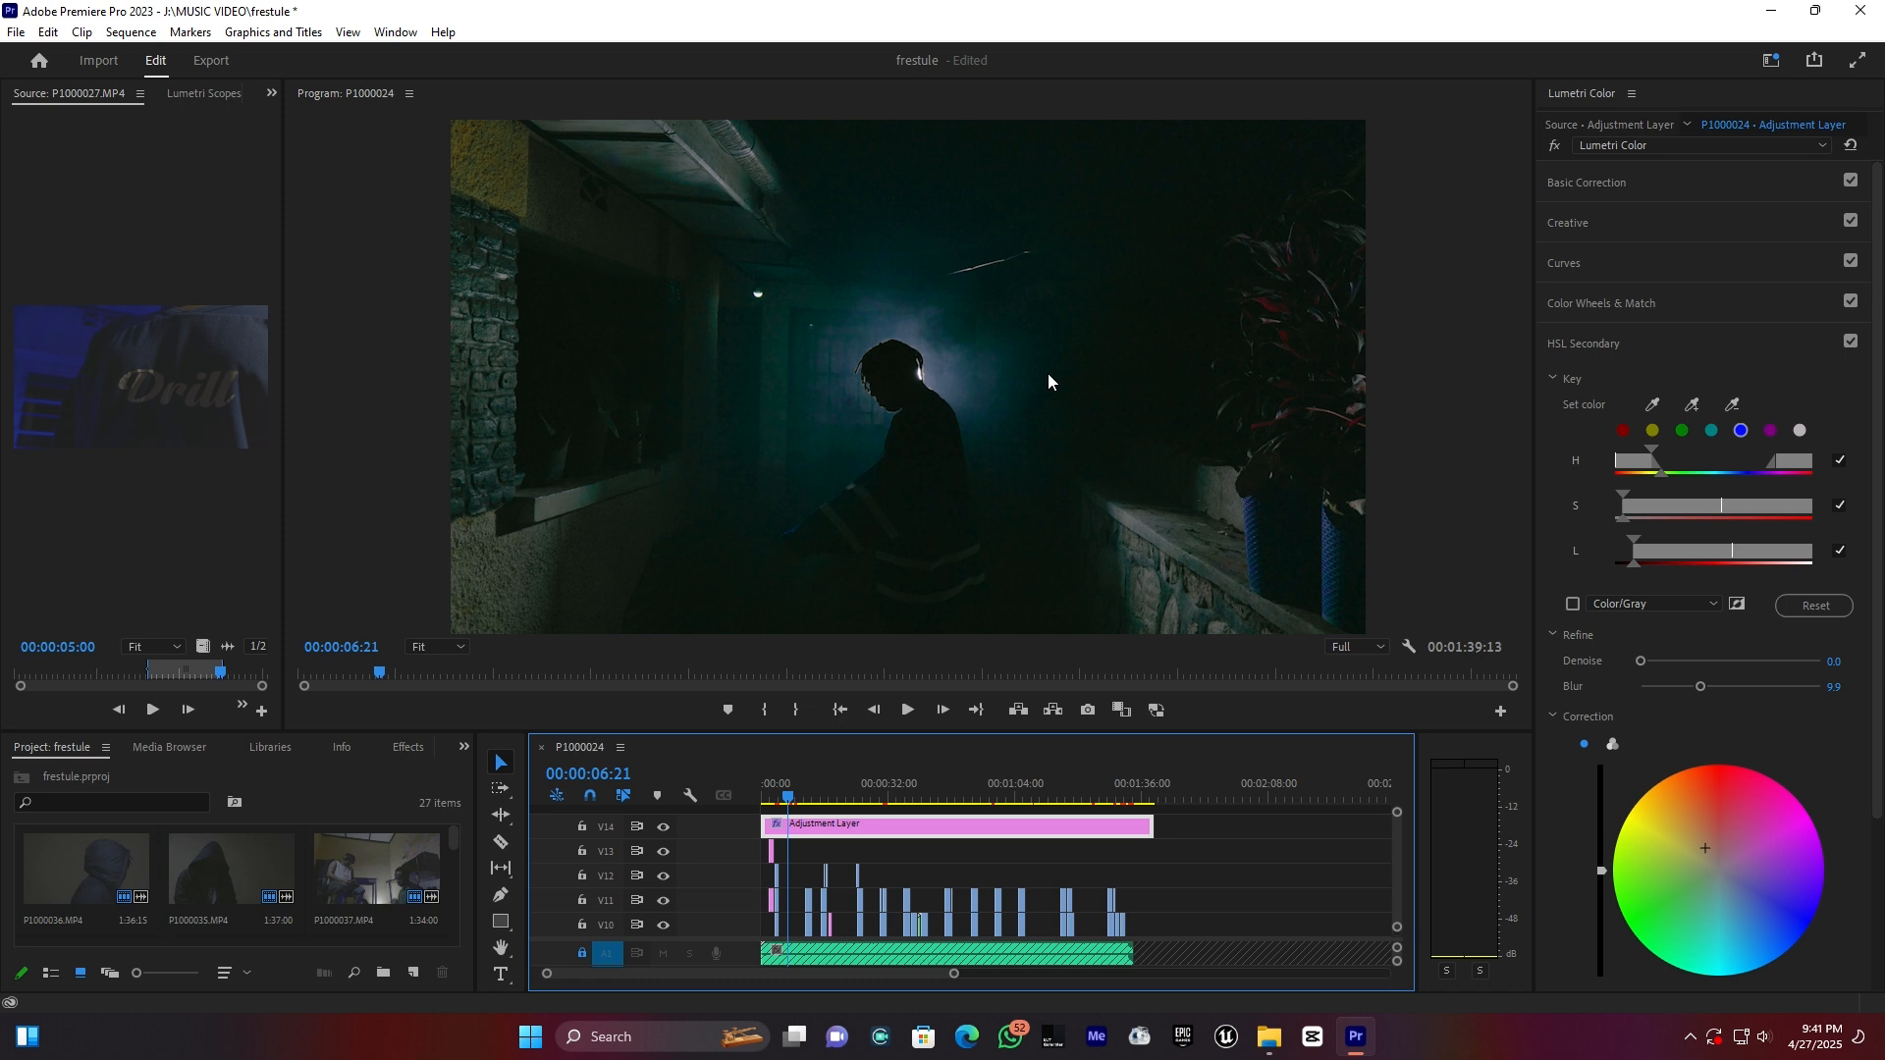
click(774, 795)
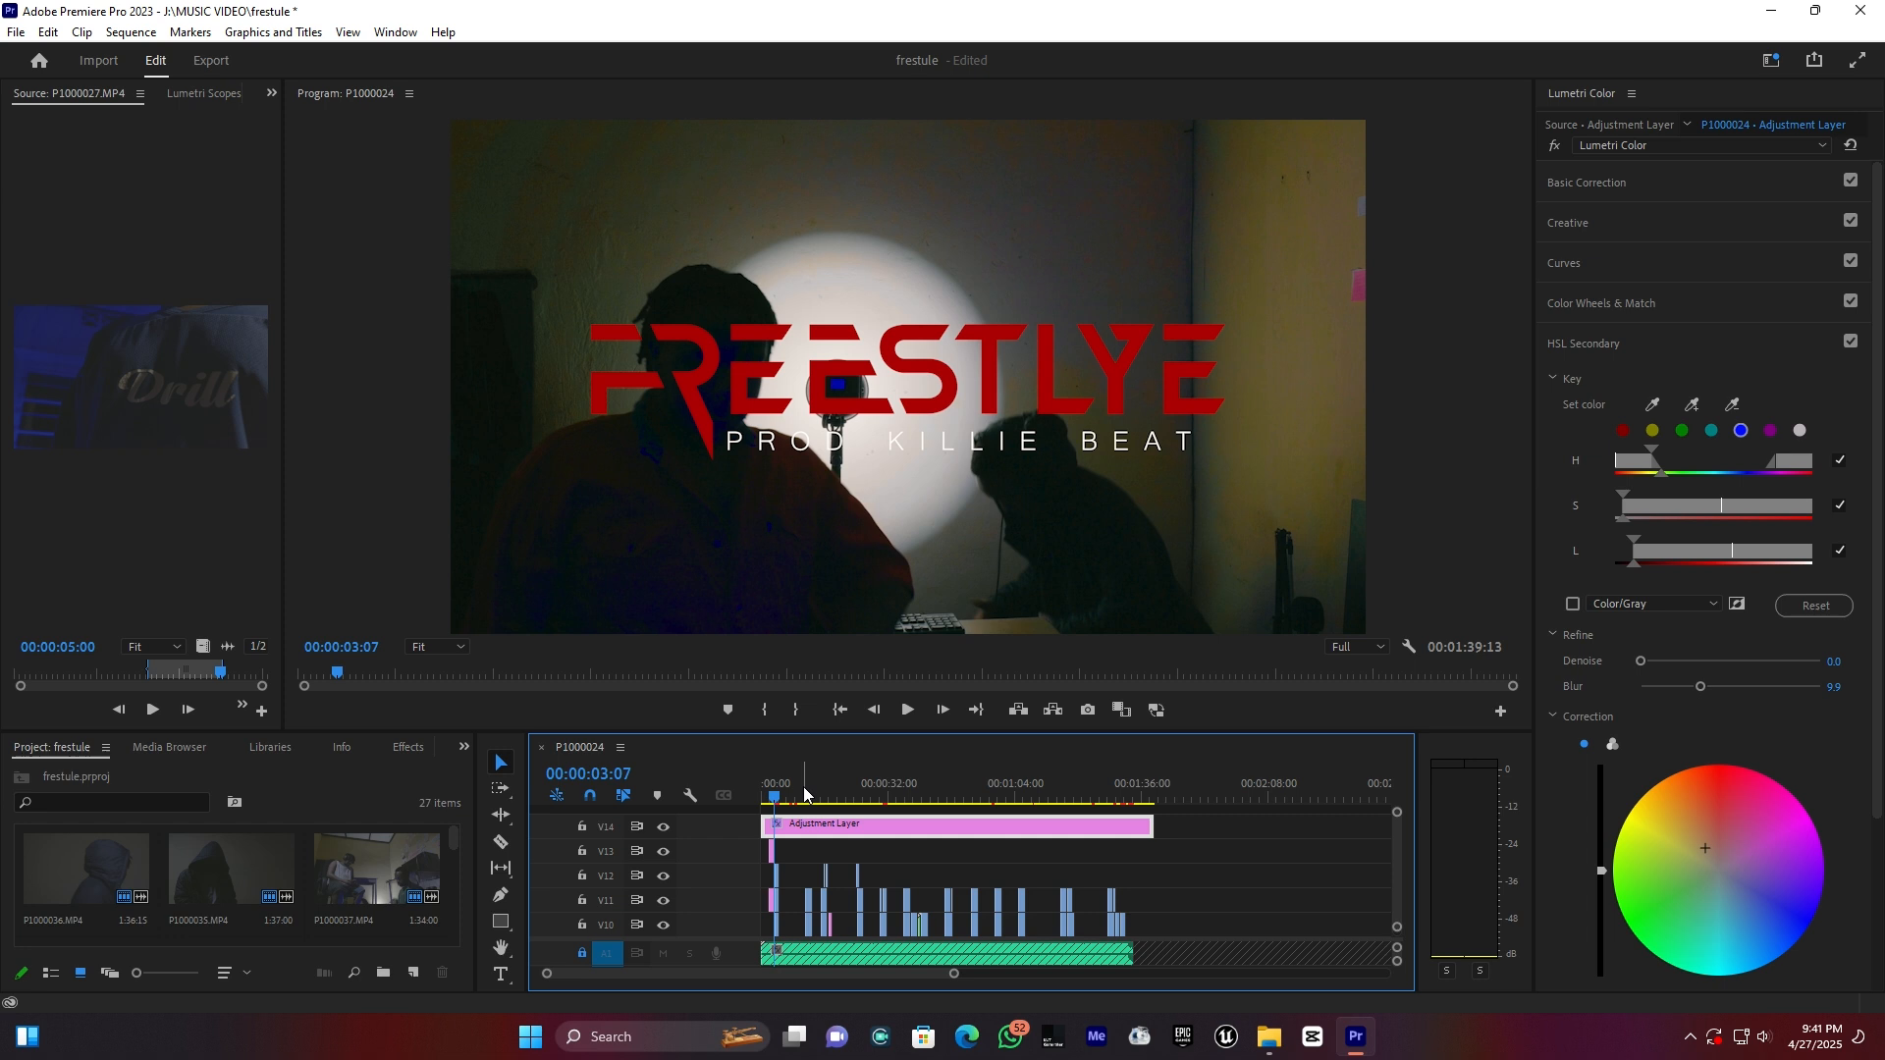
- Zoom the timeline in on the opening clips and enlarge its panel to show more of the stacked video tracks
drag(955, 976, 801, 1012)
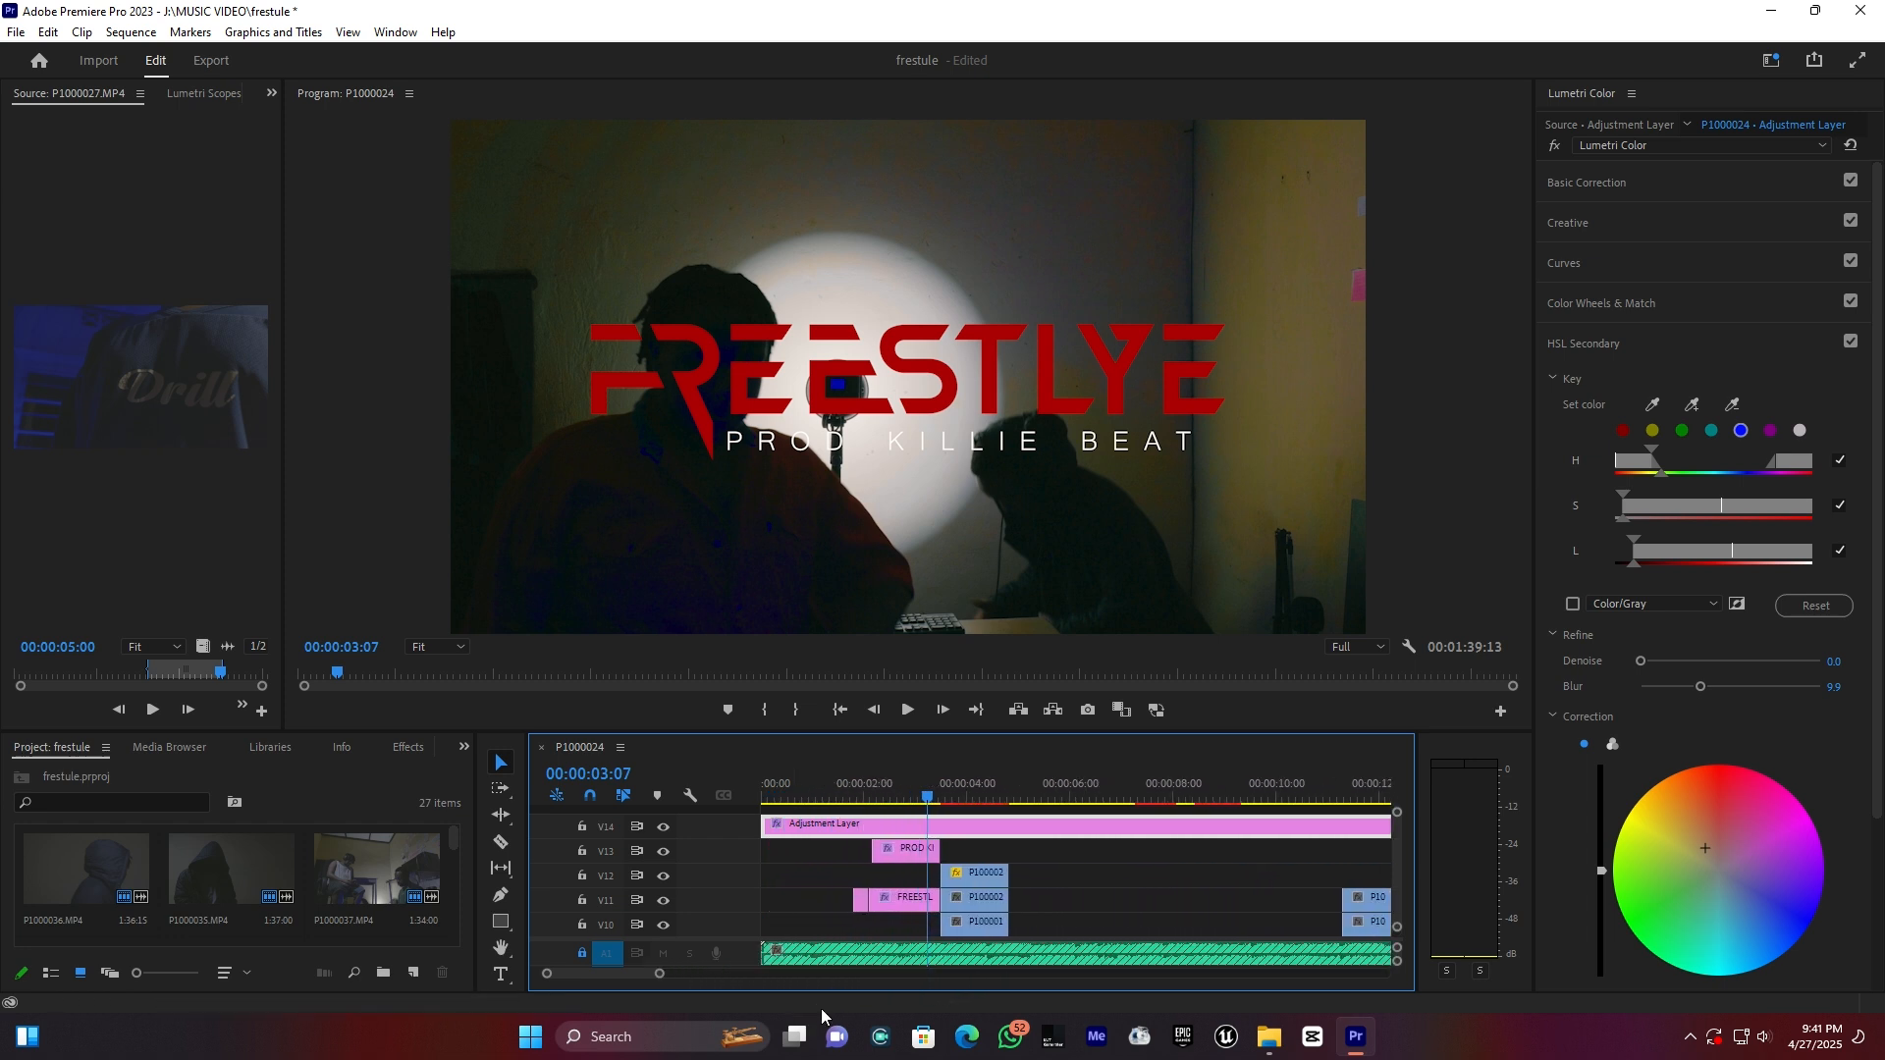
scroll(1396, 882, down, 5)
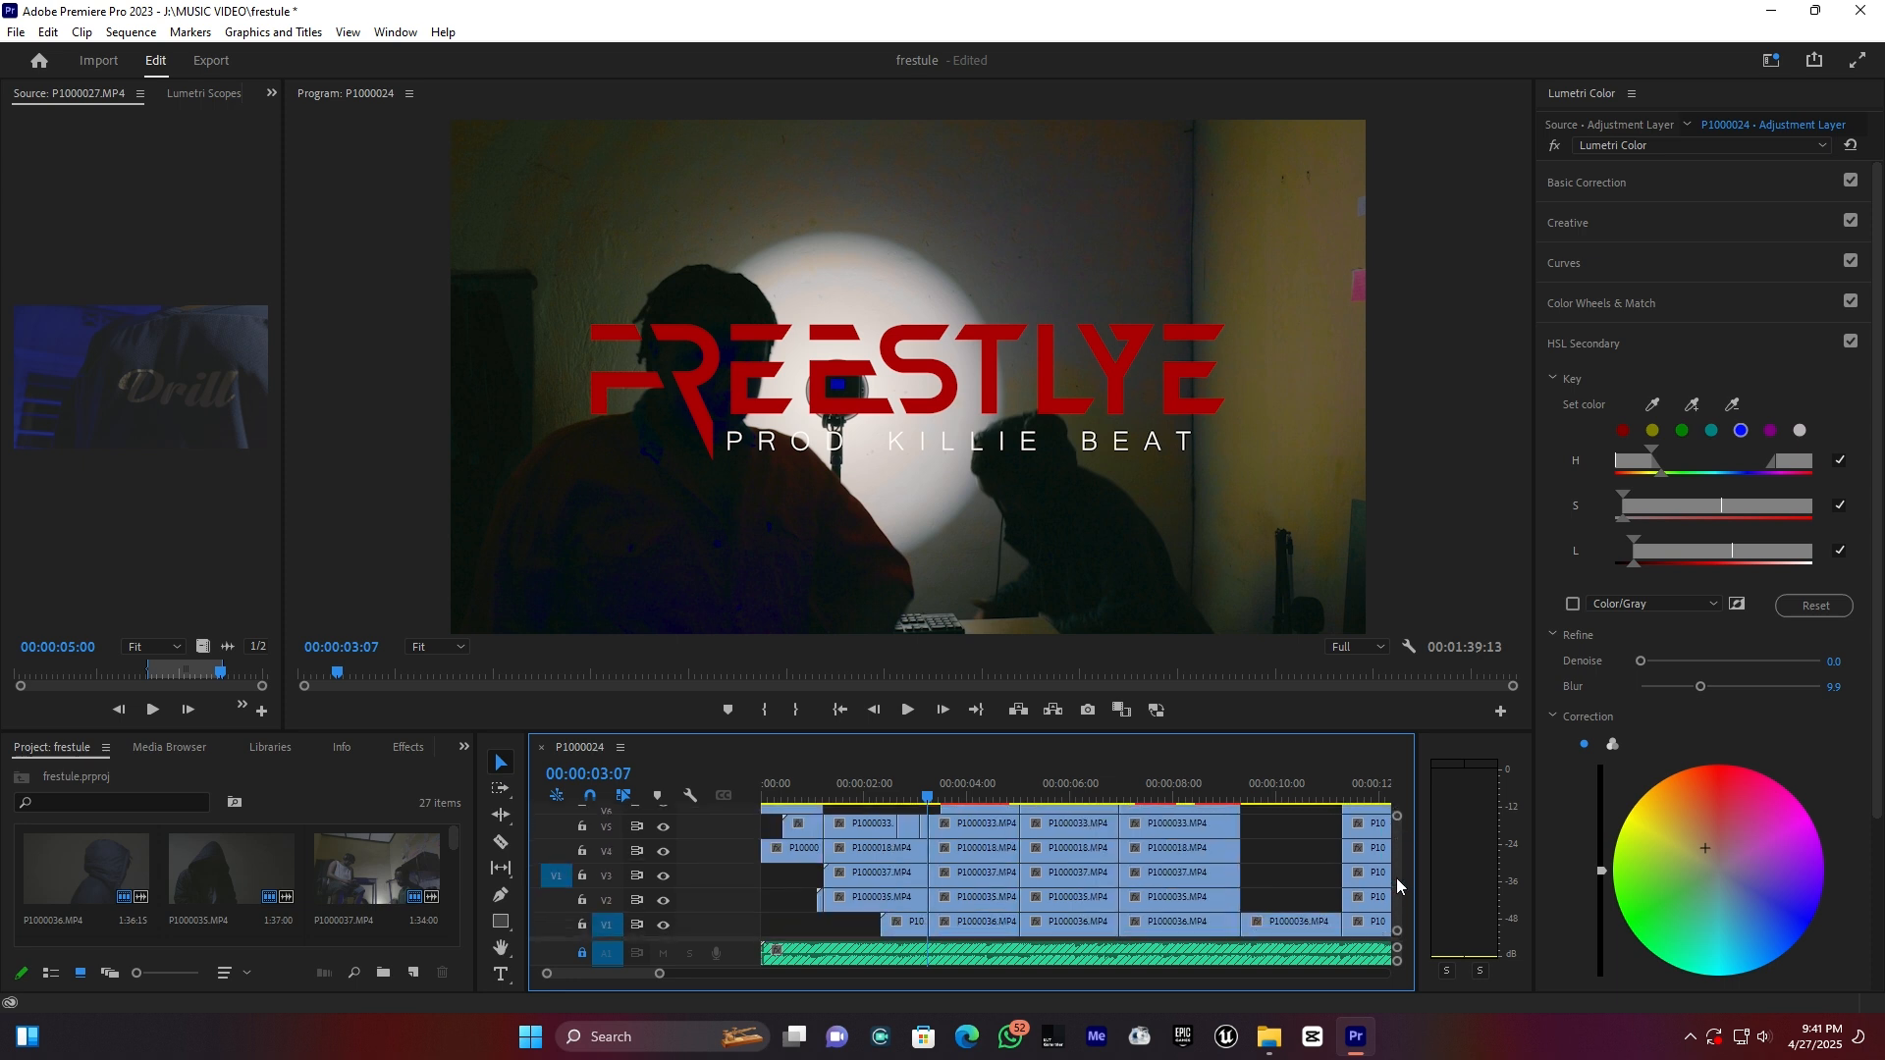
scroll(1404, 870, up, 5)
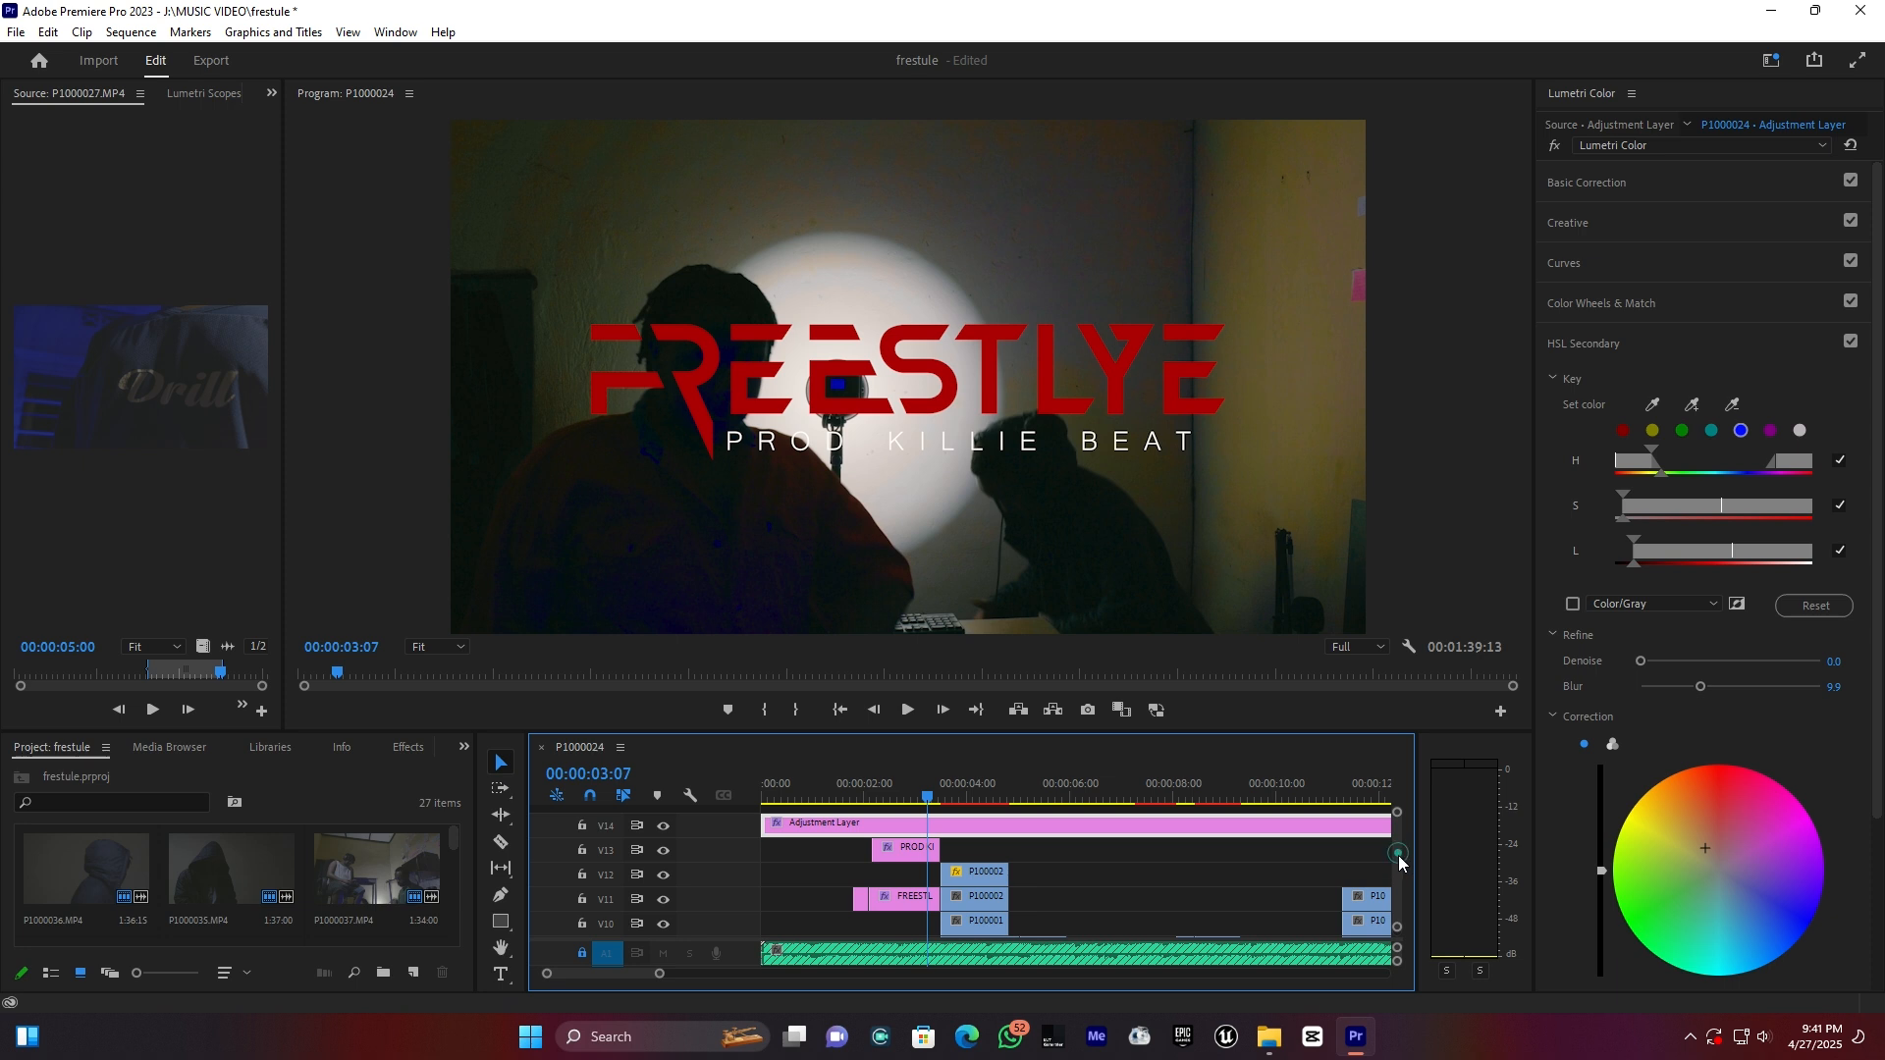
scroll(1398, 856, down, 5)
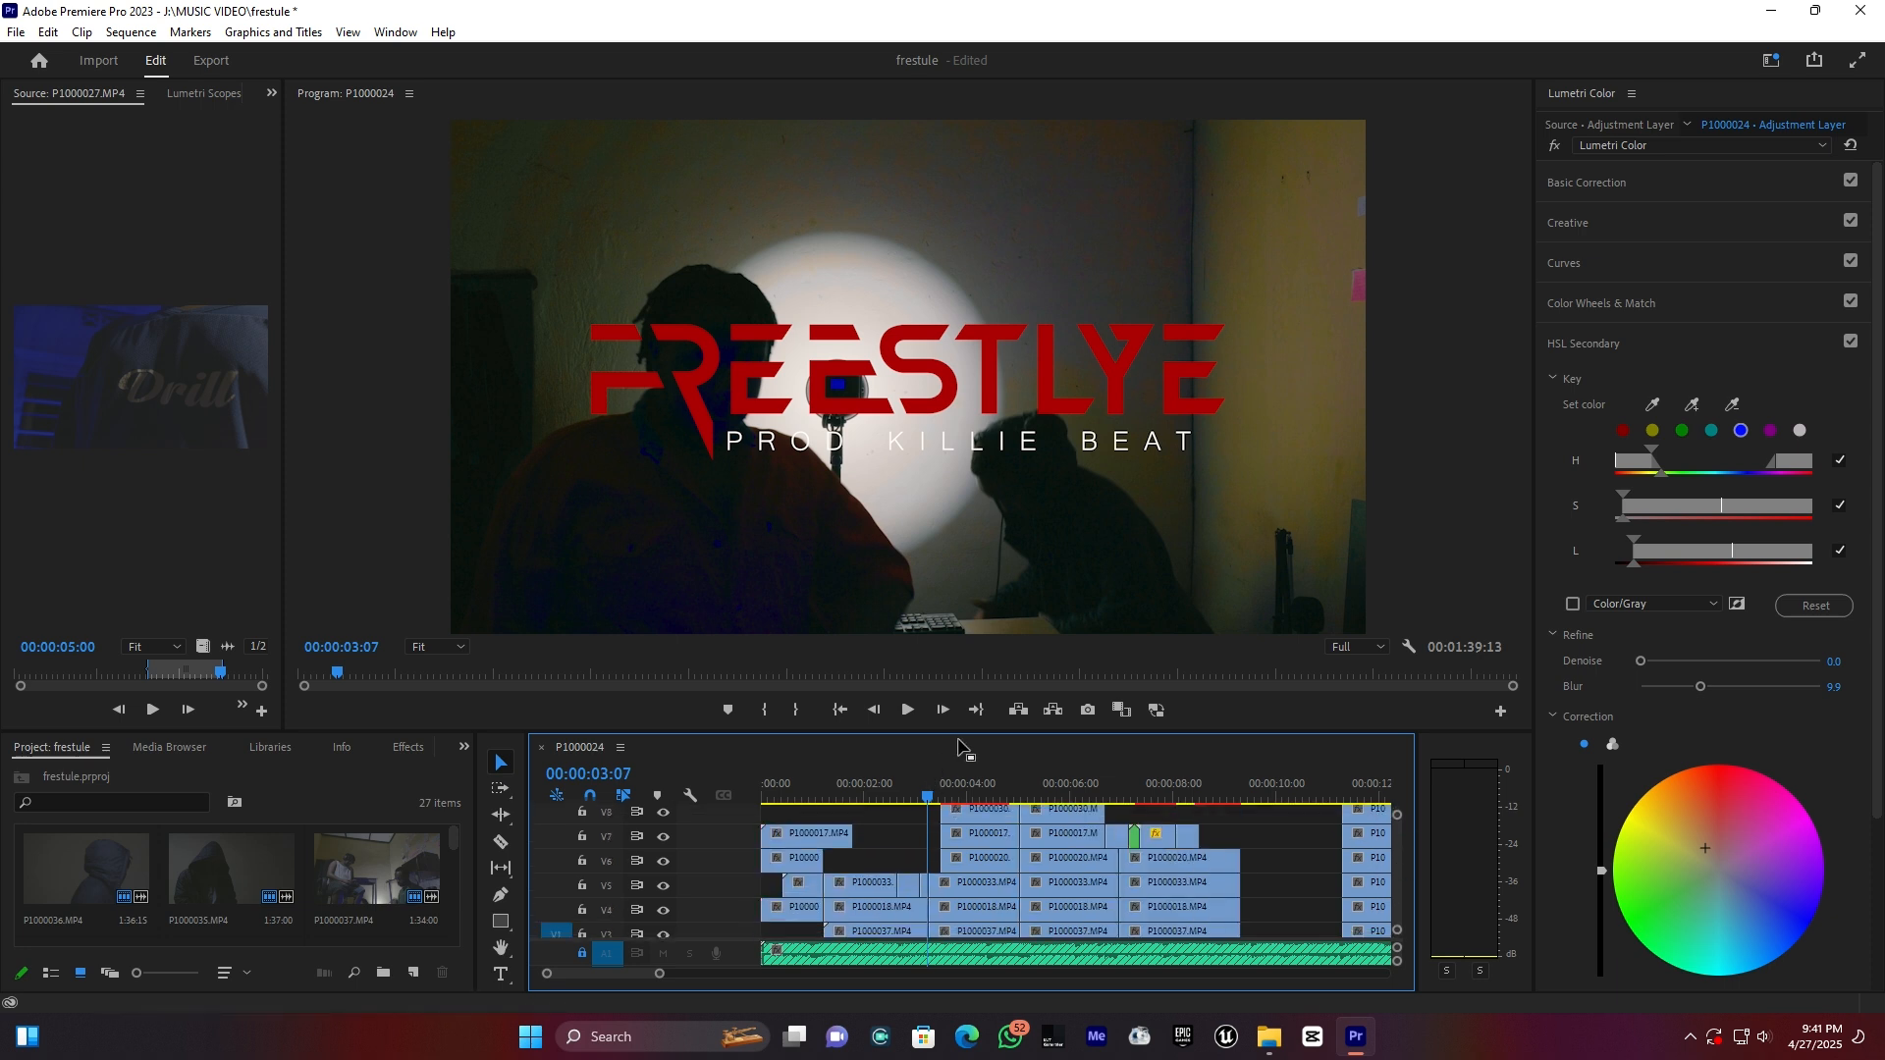
drag(970, 732, 979, 606)
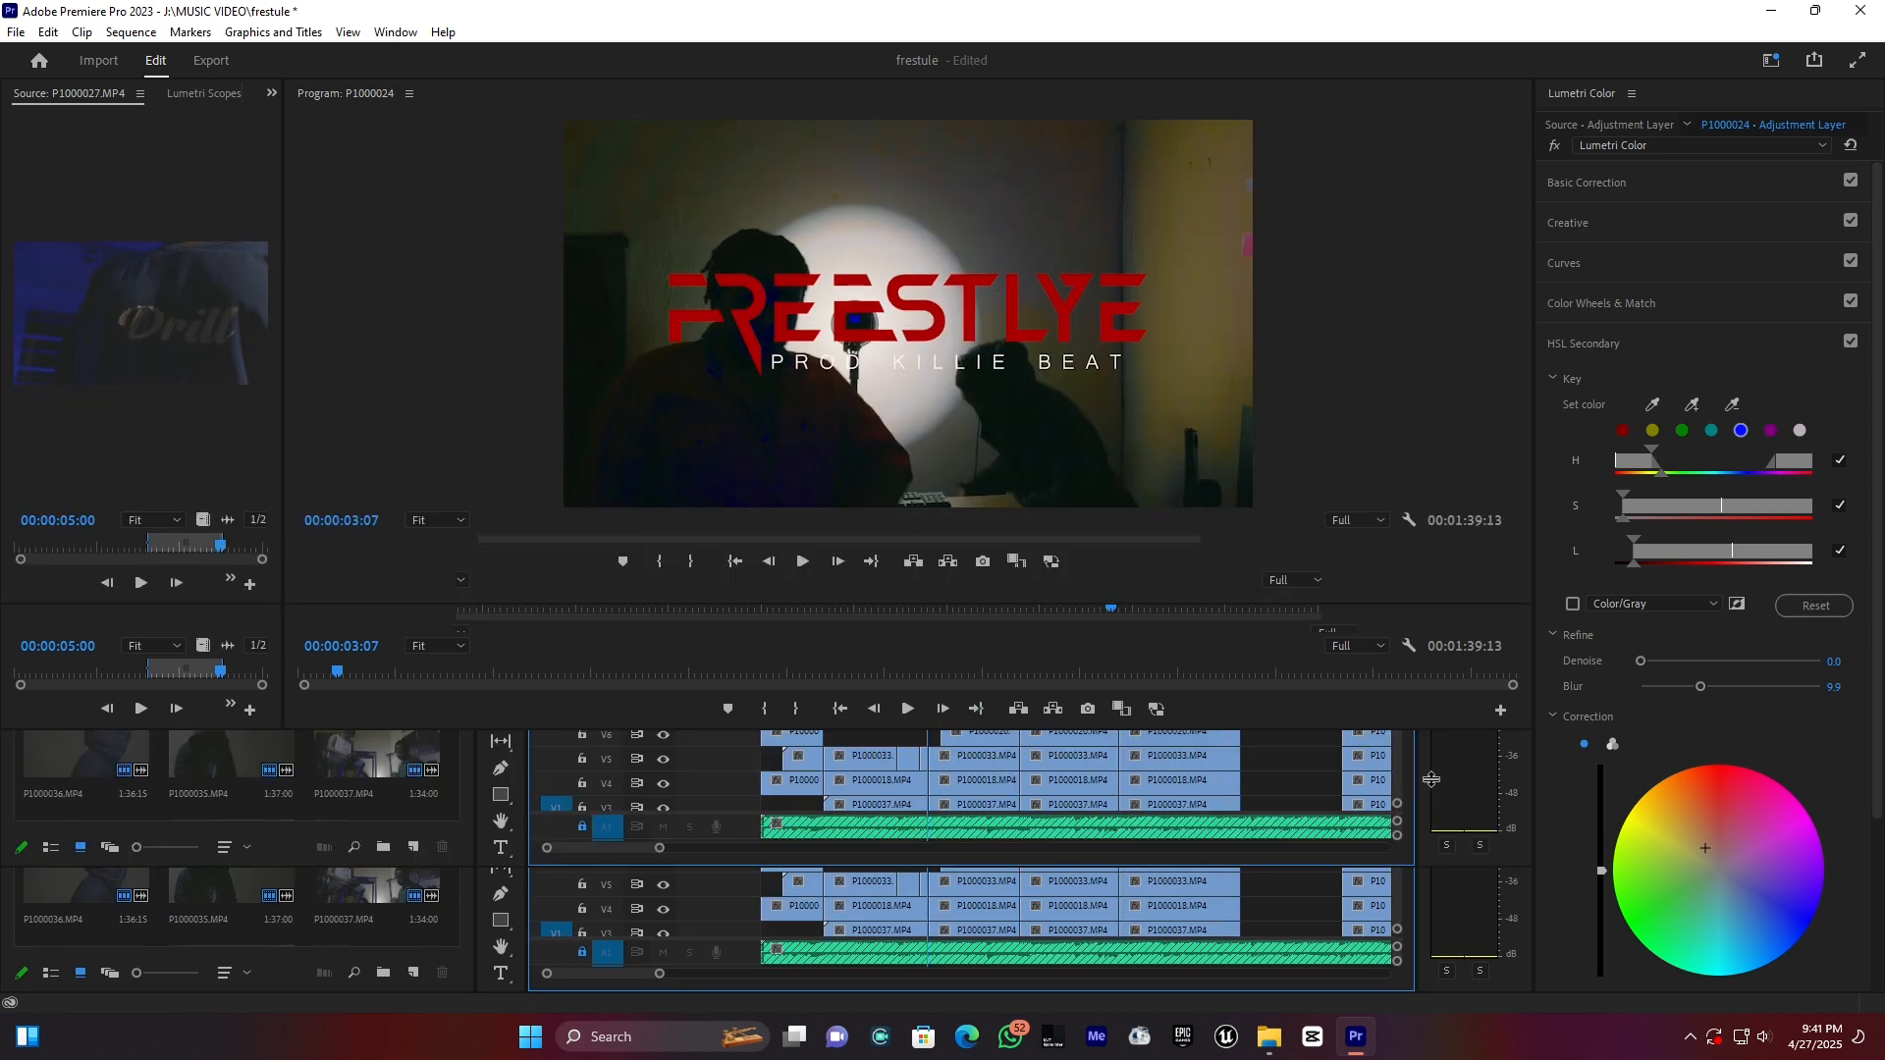
scroll(1398, 769, up, 1)
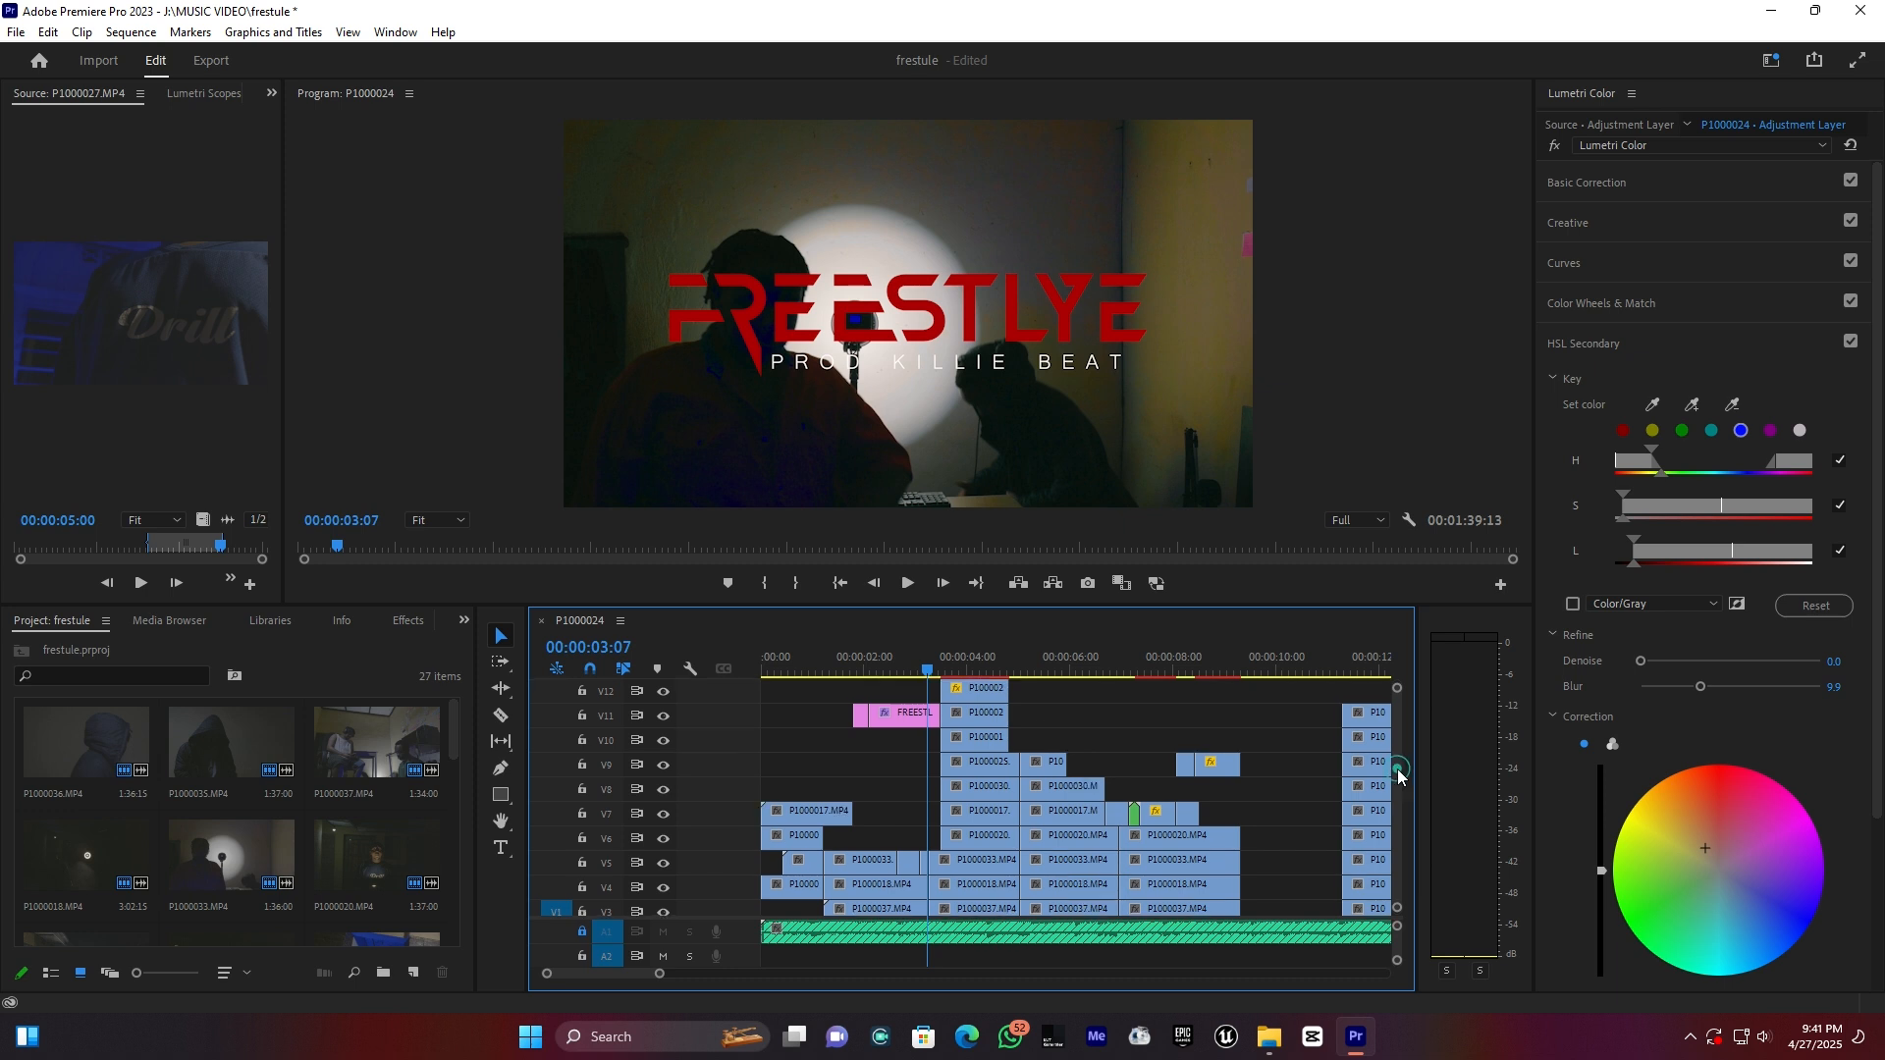
- Cut the adjustment layer at the start and end of the opening title shot
scroll(1398, 767, up, 1)
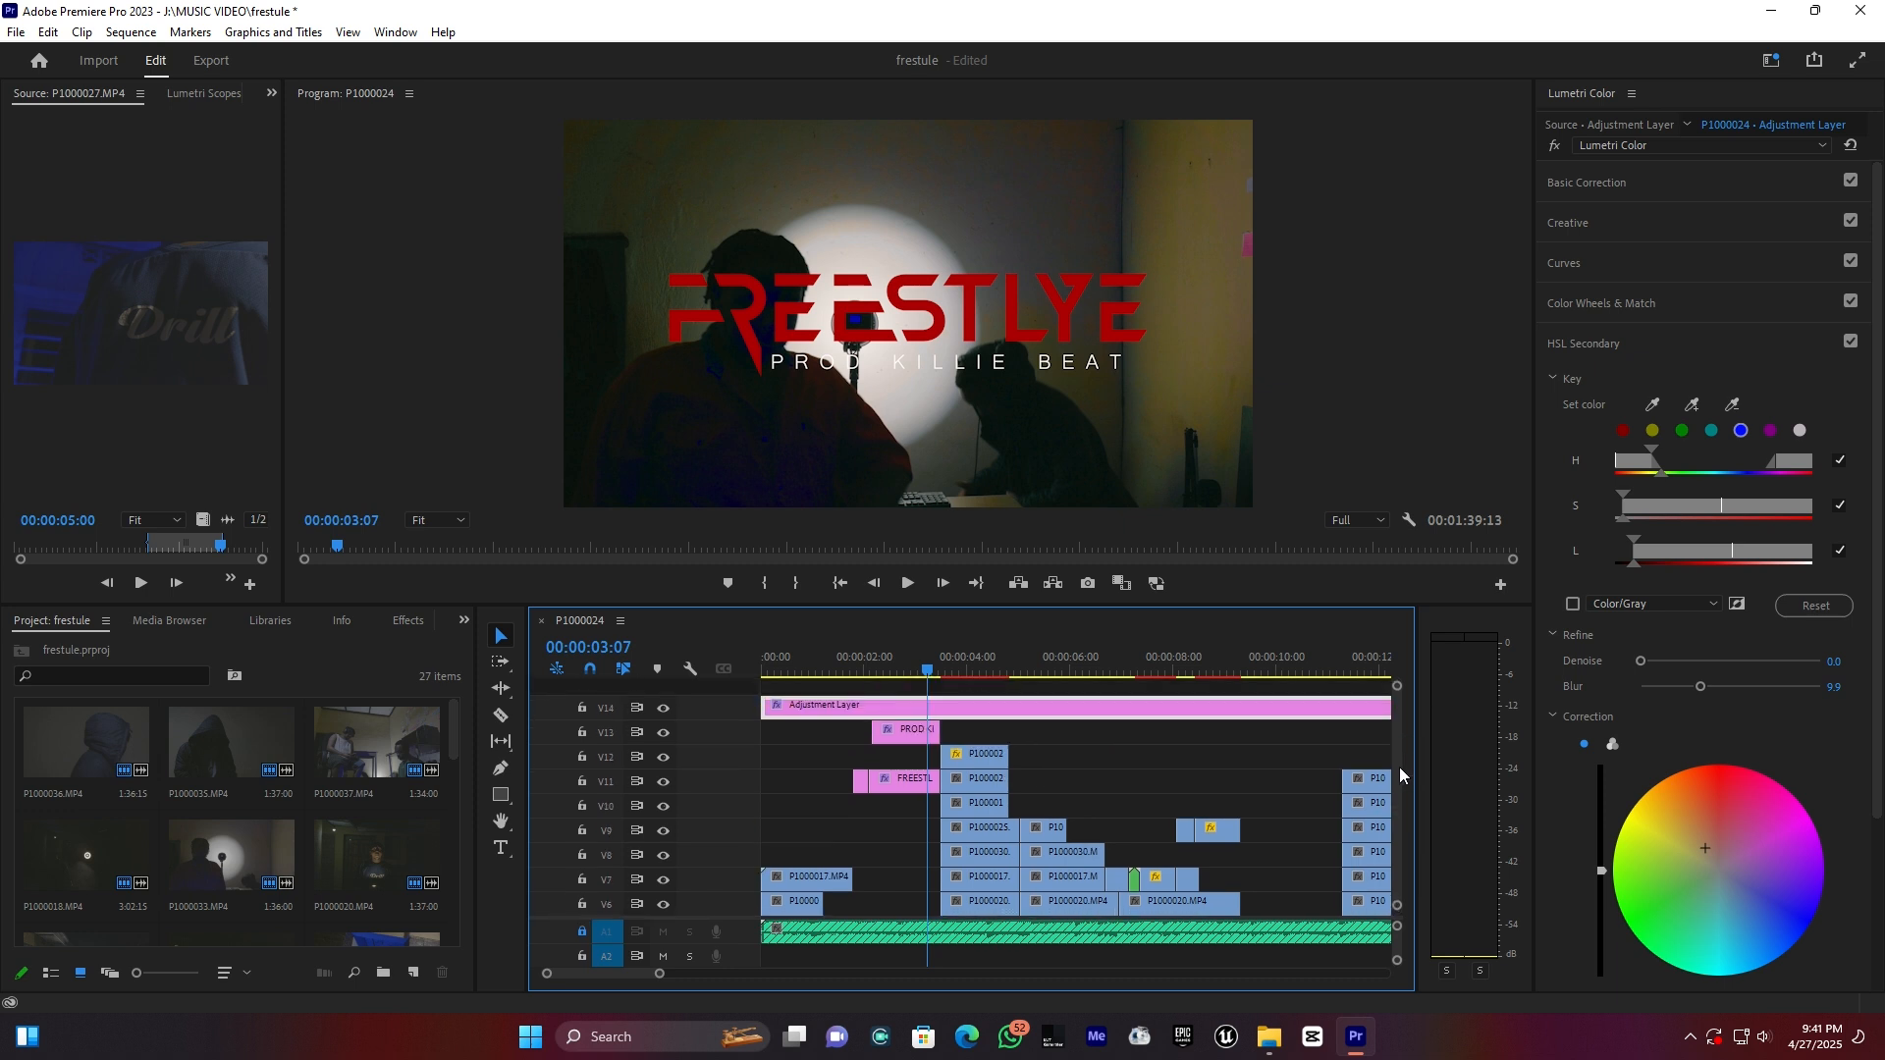
key(c)
click(939, 688)
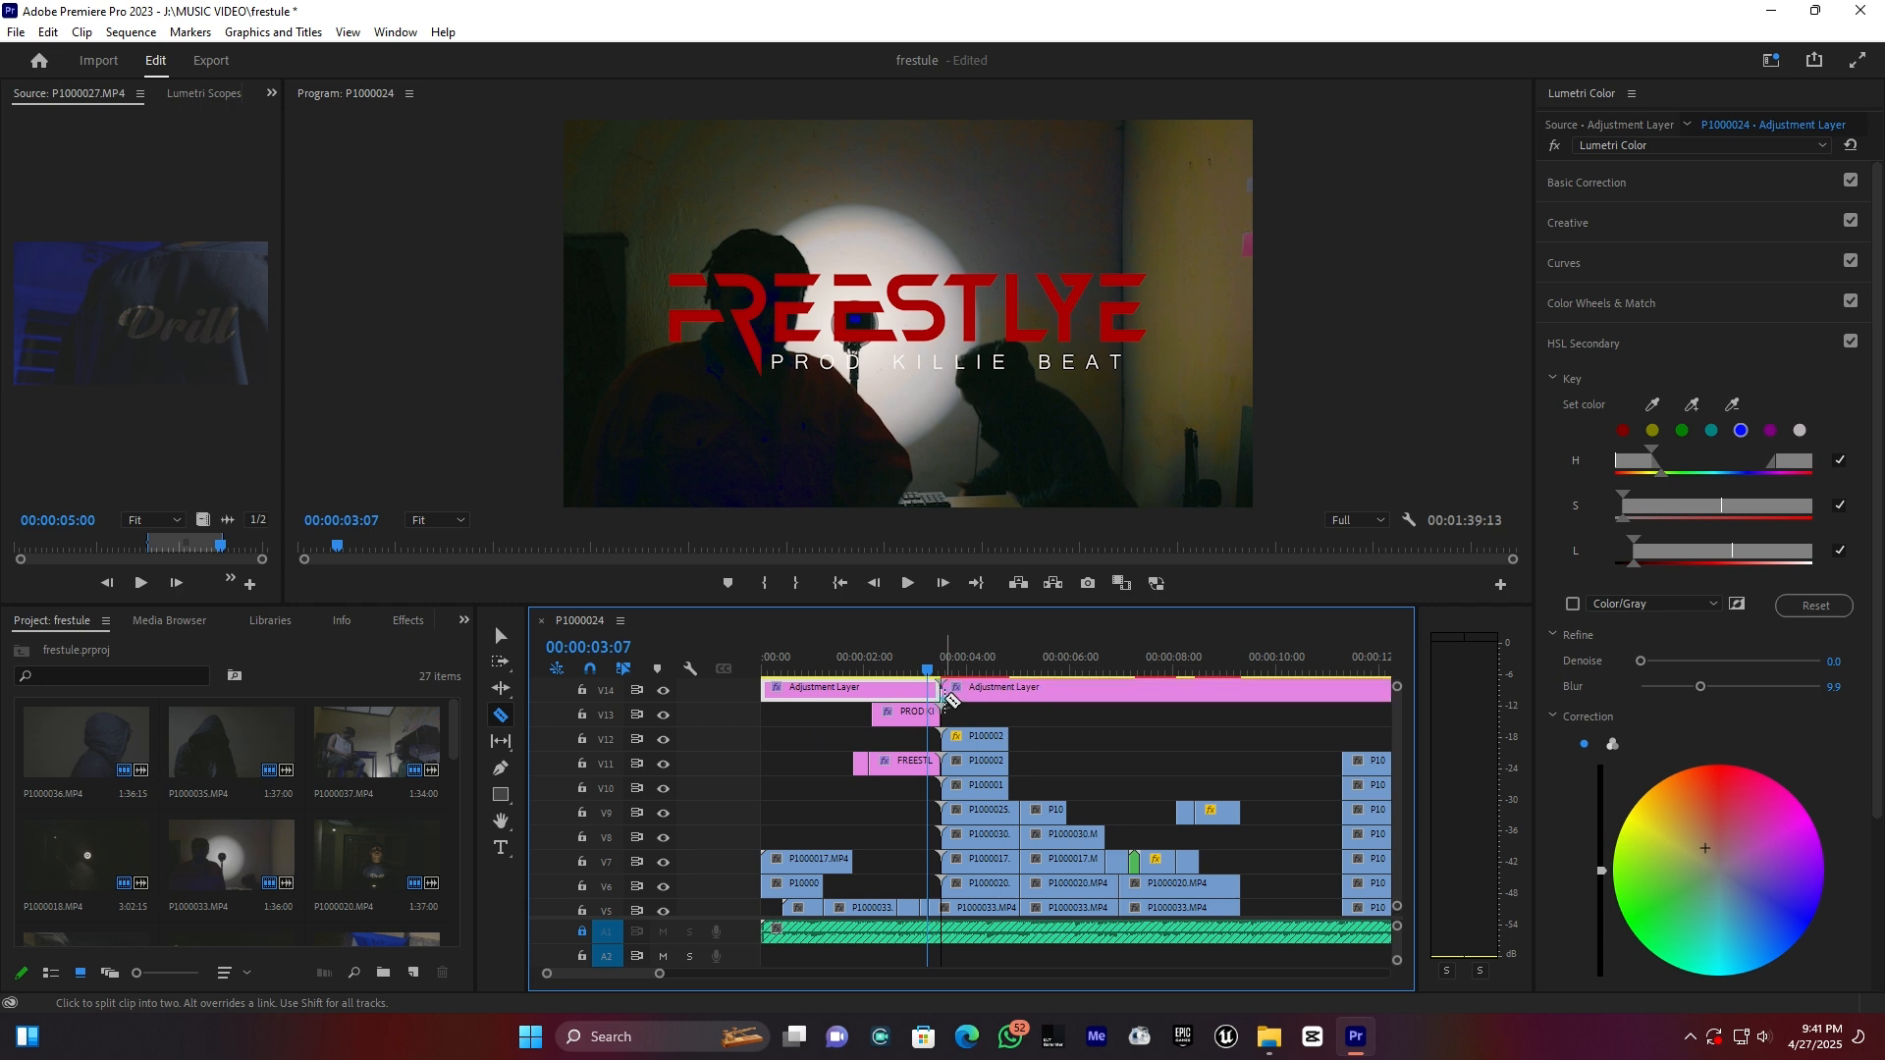
click(853, 688)
key(v)
- Set the title segment's saturation to 0 and move that adjustment layer to track V10, beneath the title text
click(901, 687)
click(1604, 185)
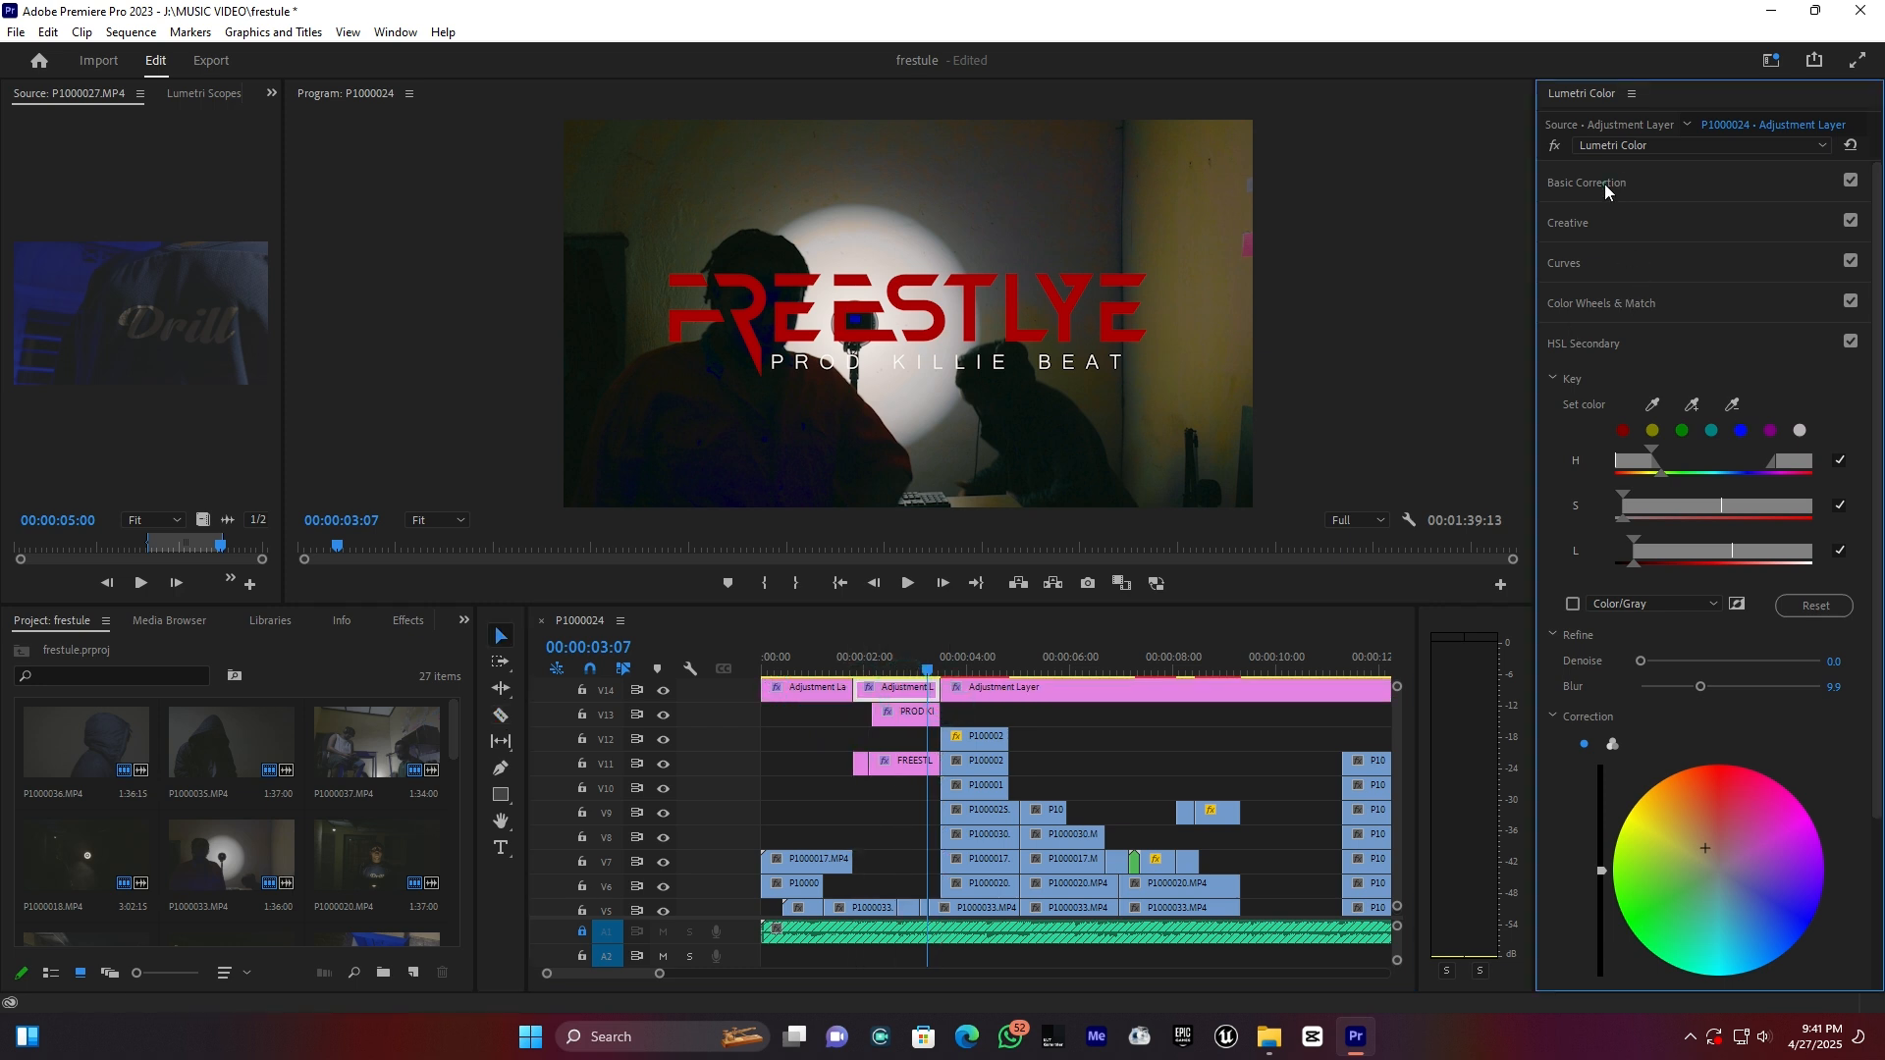
drag(1748, 411, 1632, 414)
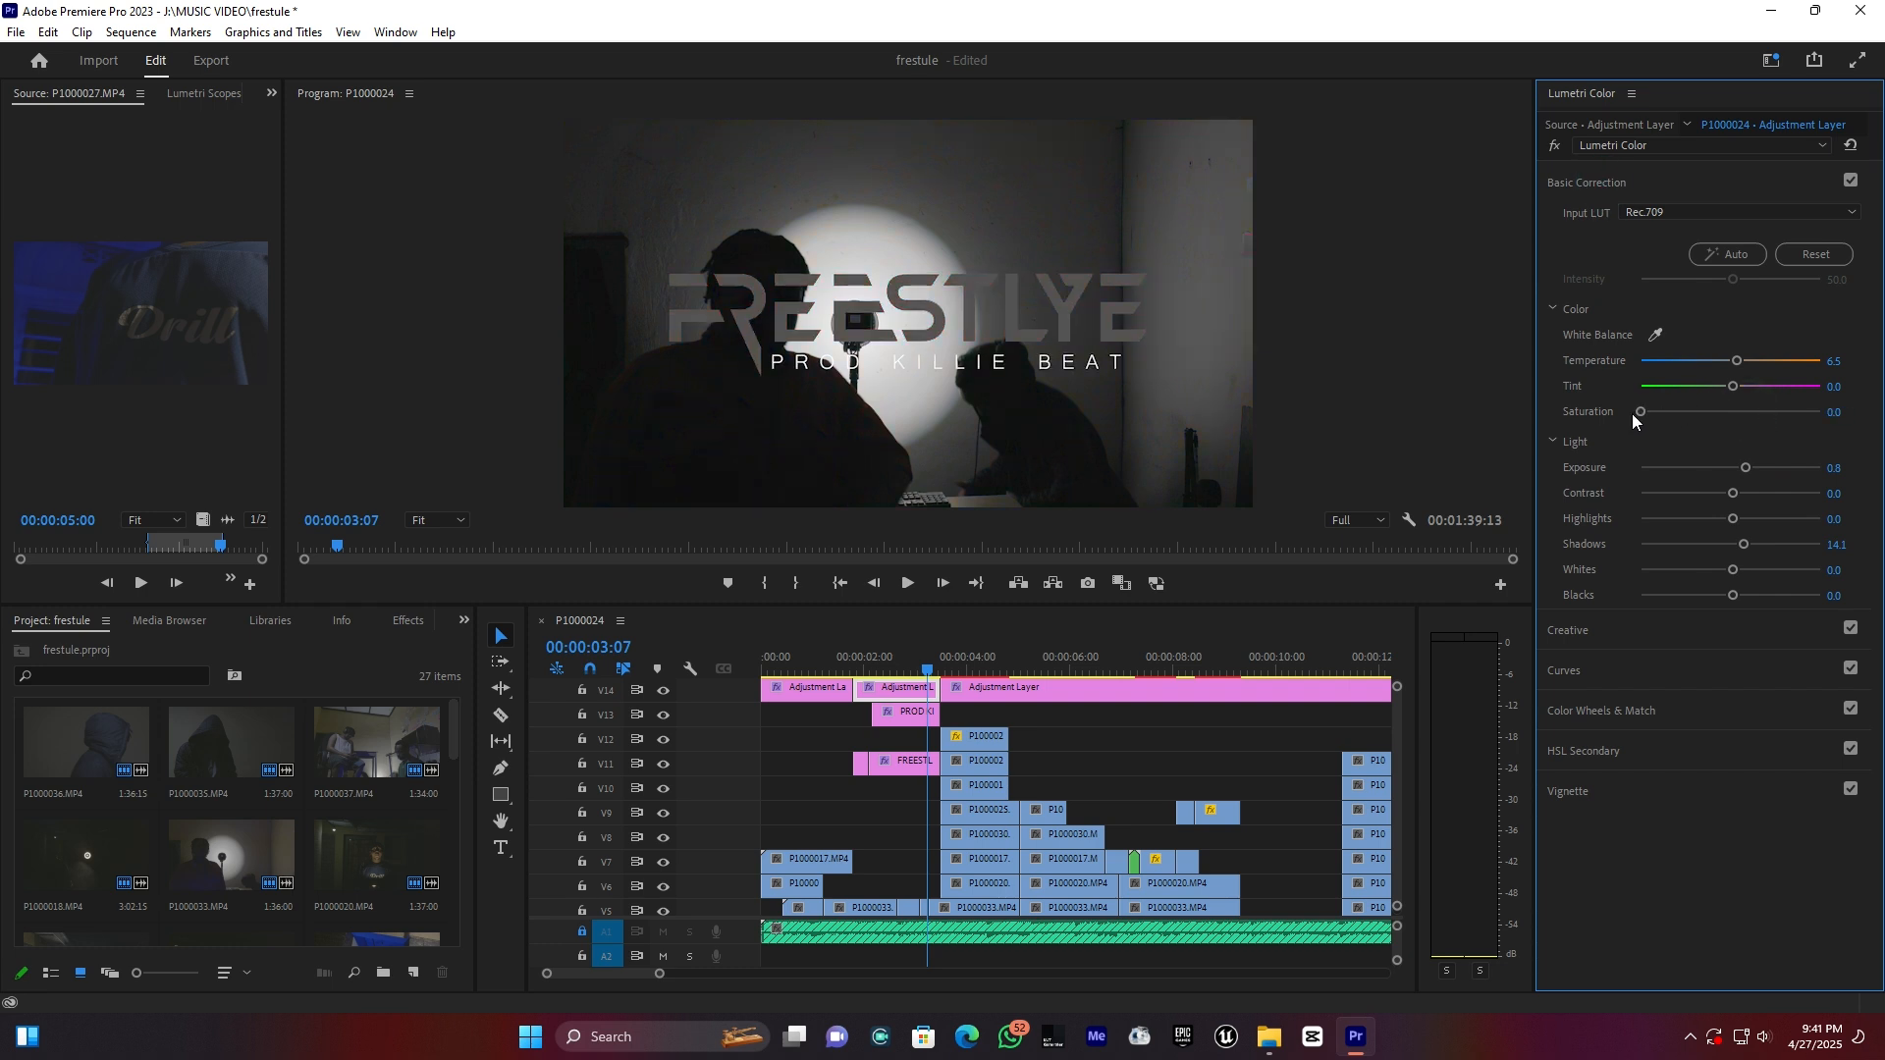
drag(911, 688, 913, 783)
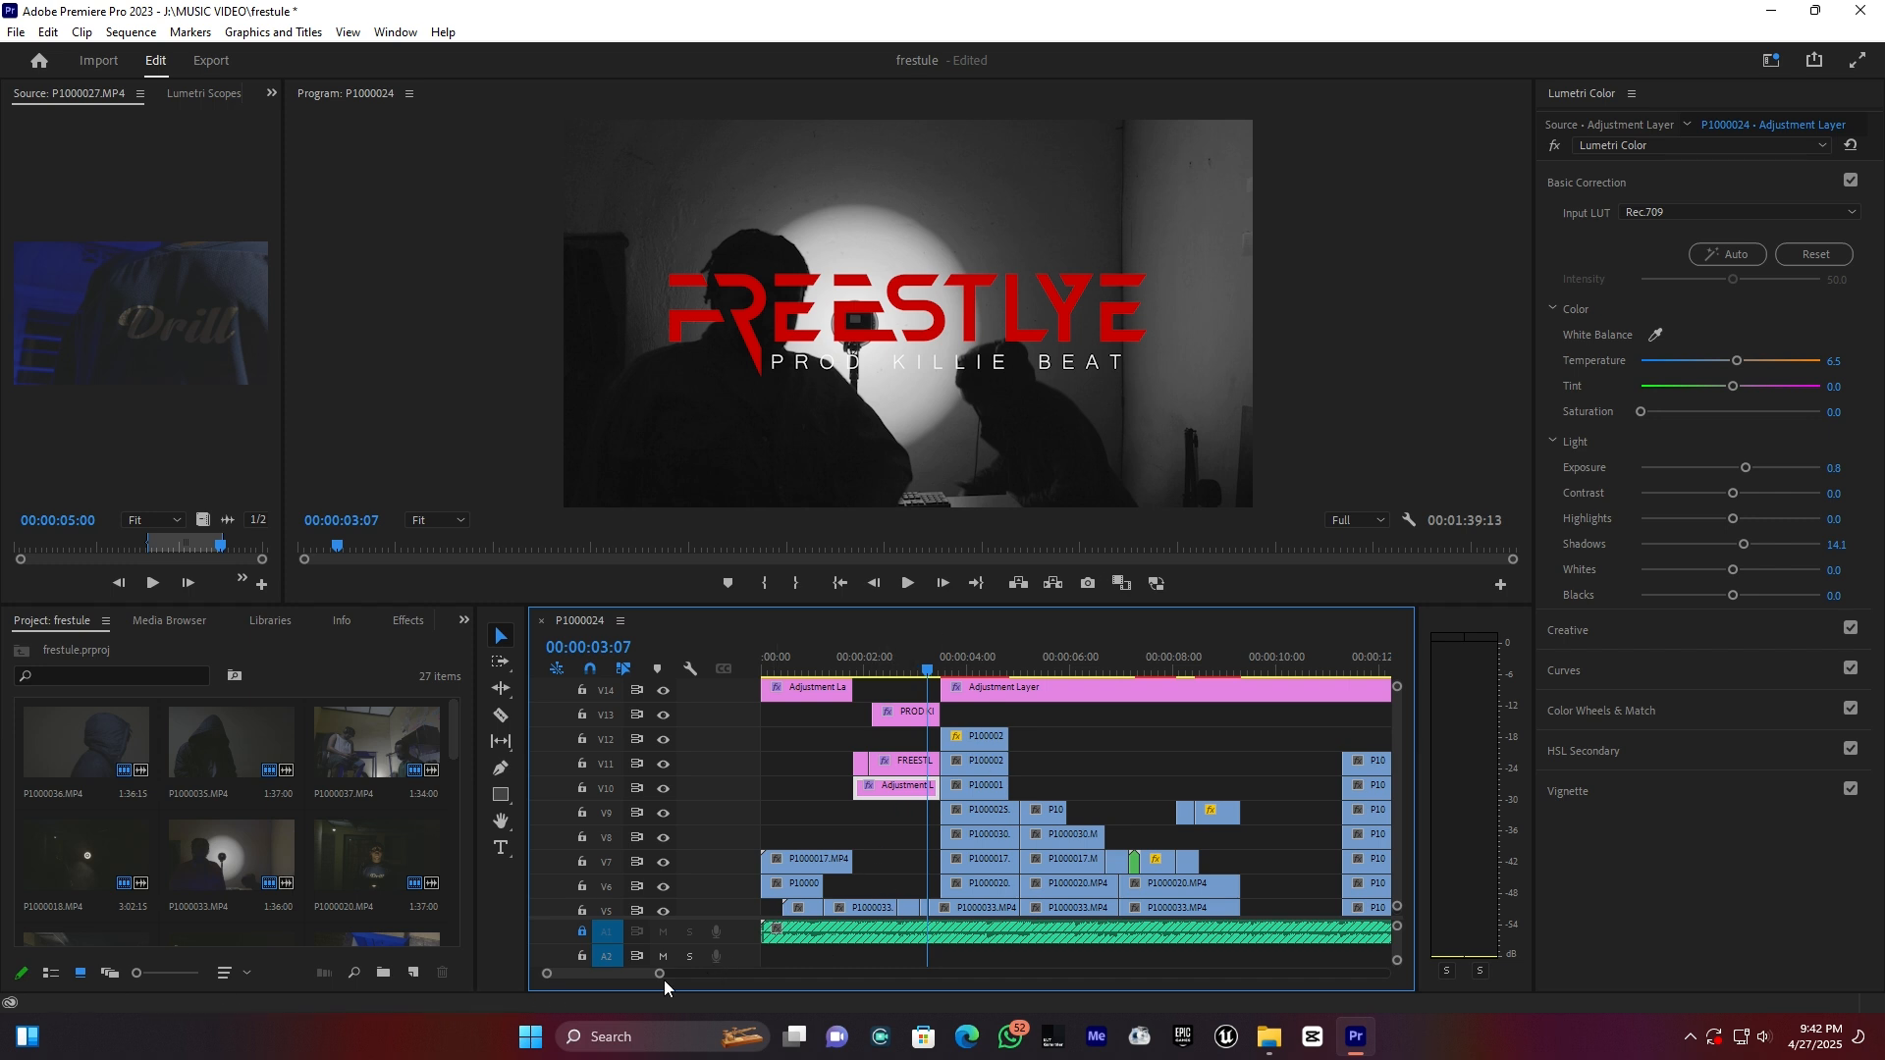
- Play from the title into the first colour shots and examine the grade at further points along the sequence
drag(664, 980, 711, 980)
key(space)
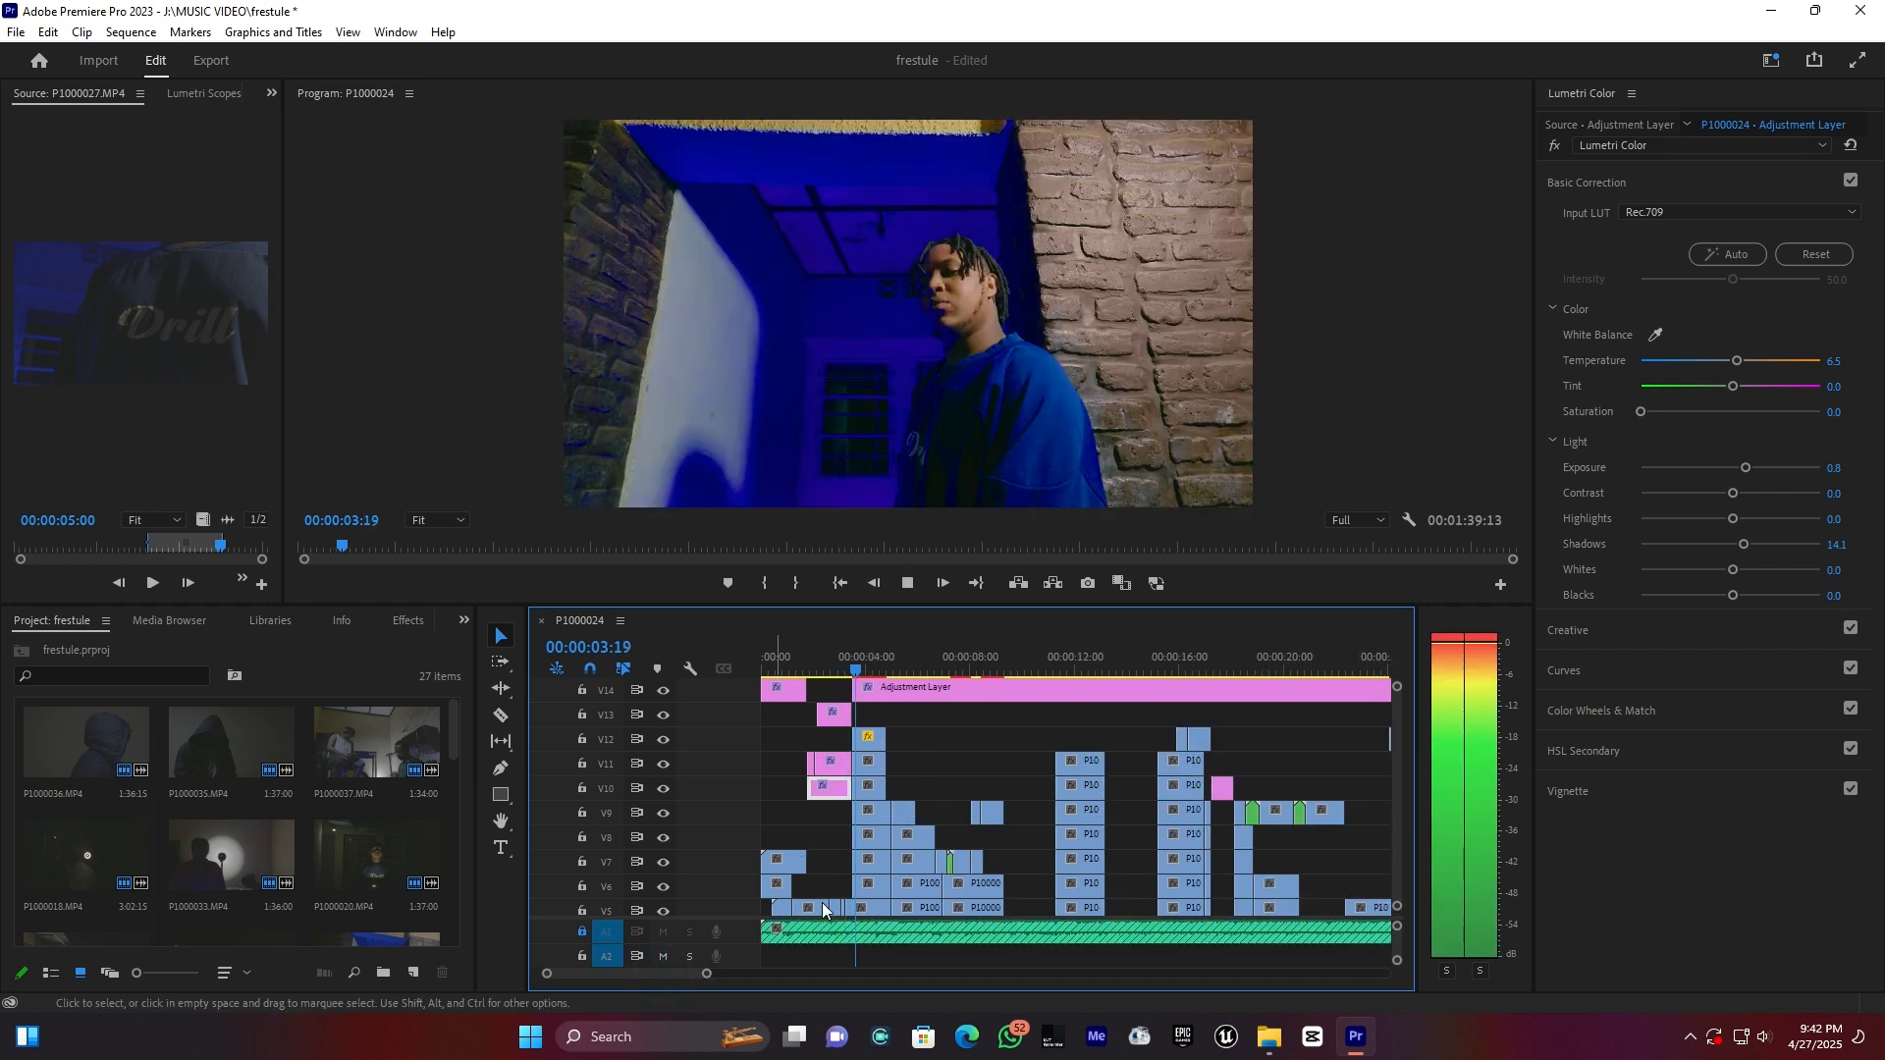
click(823, 439)
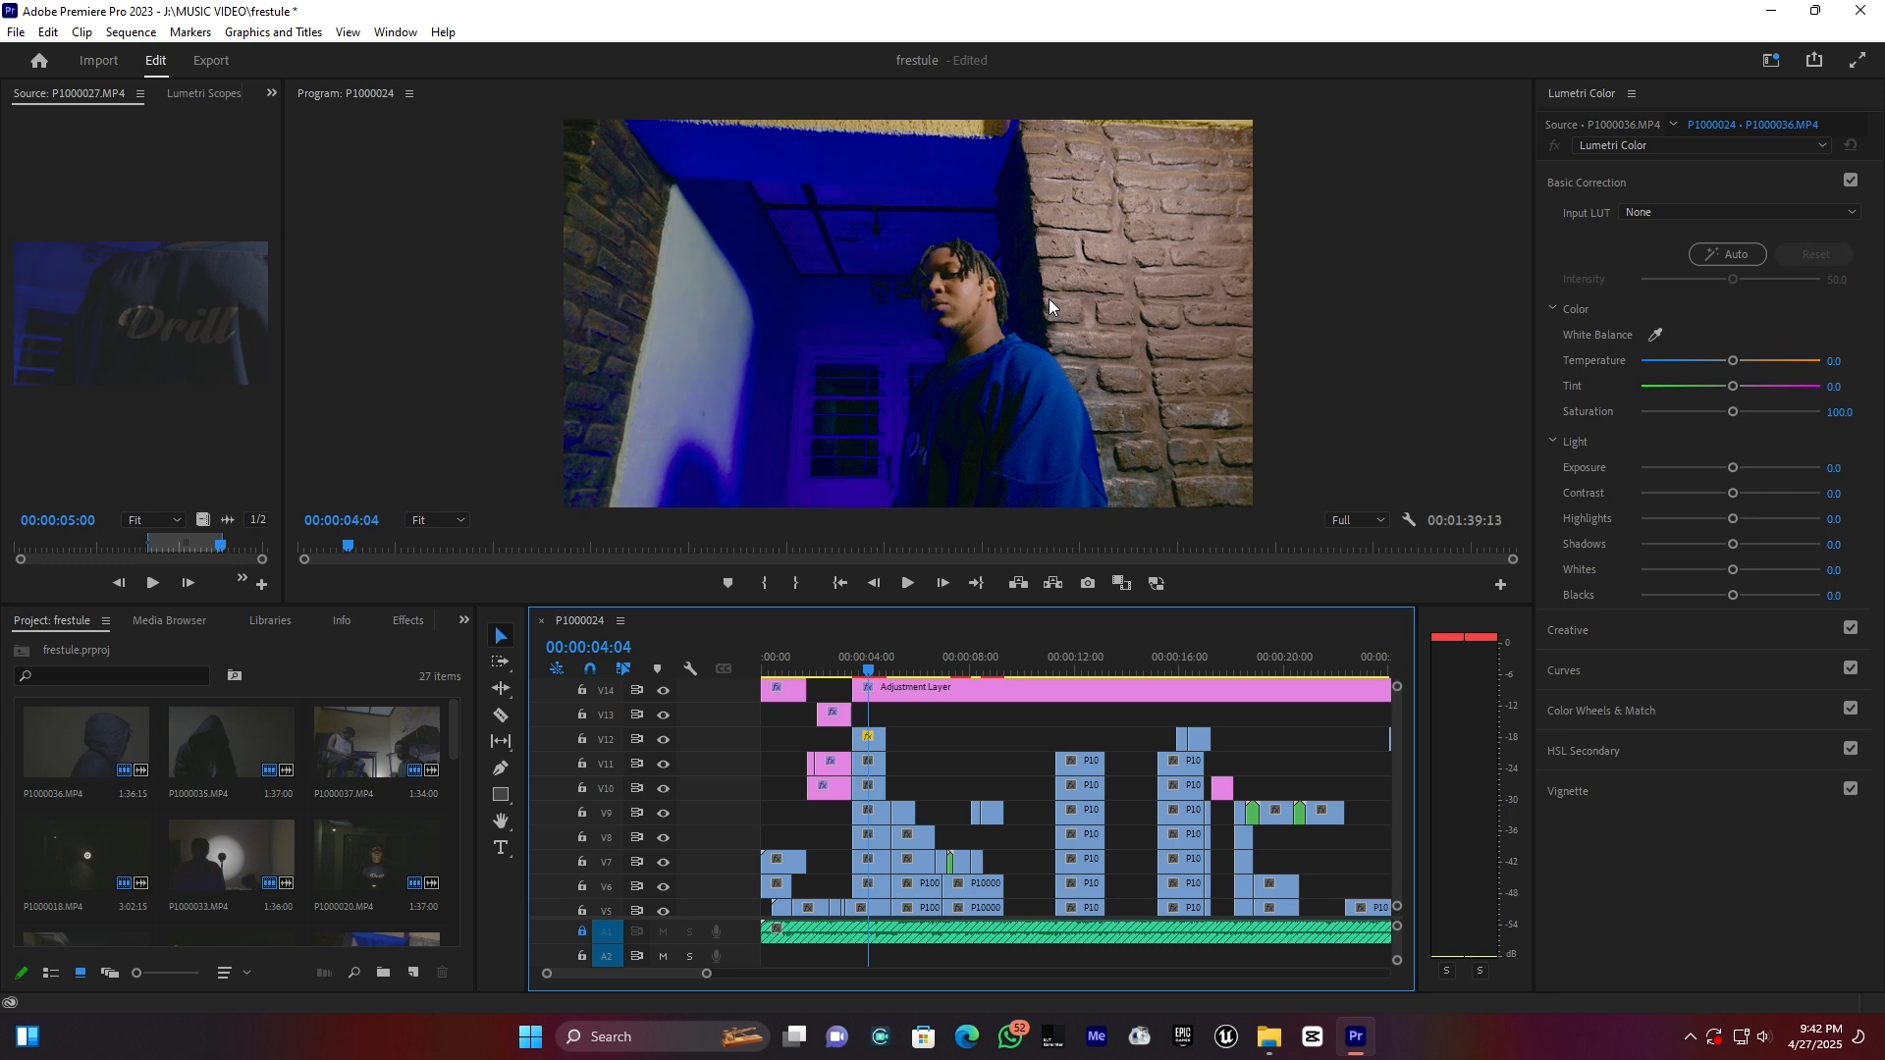
click(931, 669)
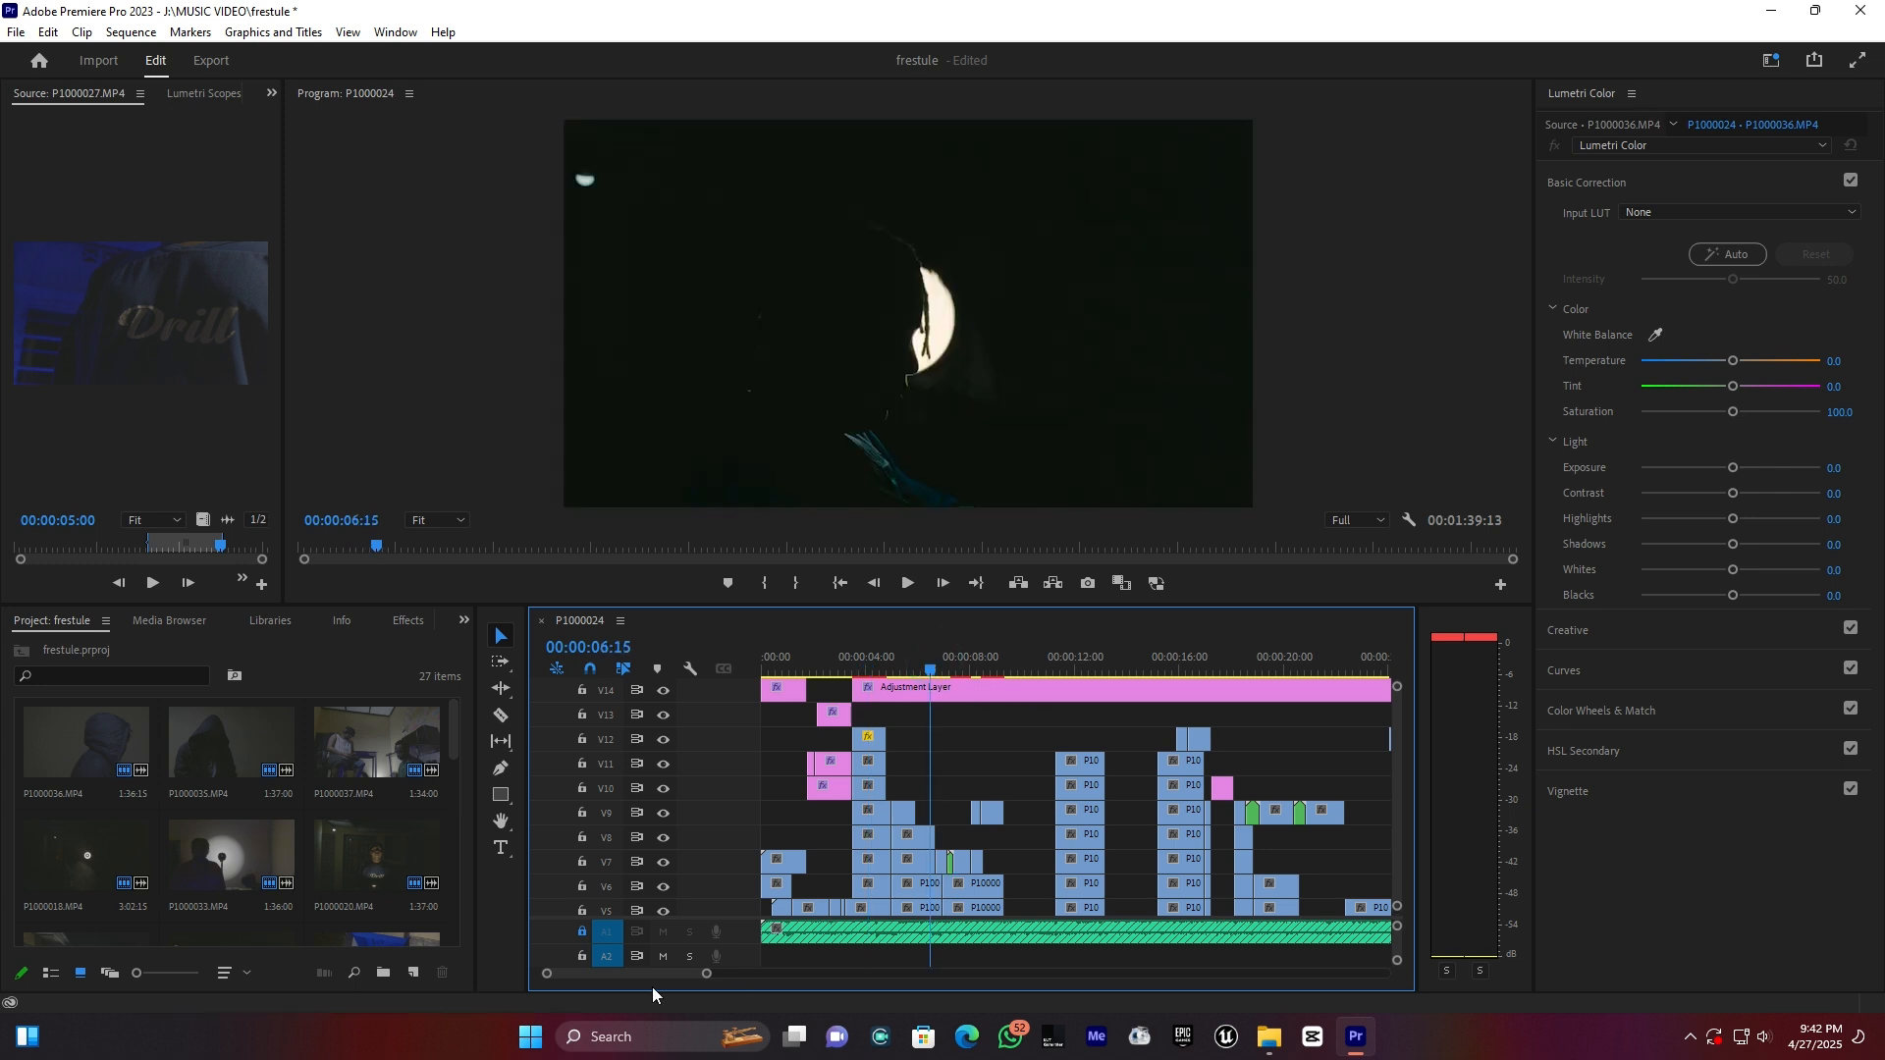
drag(705, 975, 873, 974)
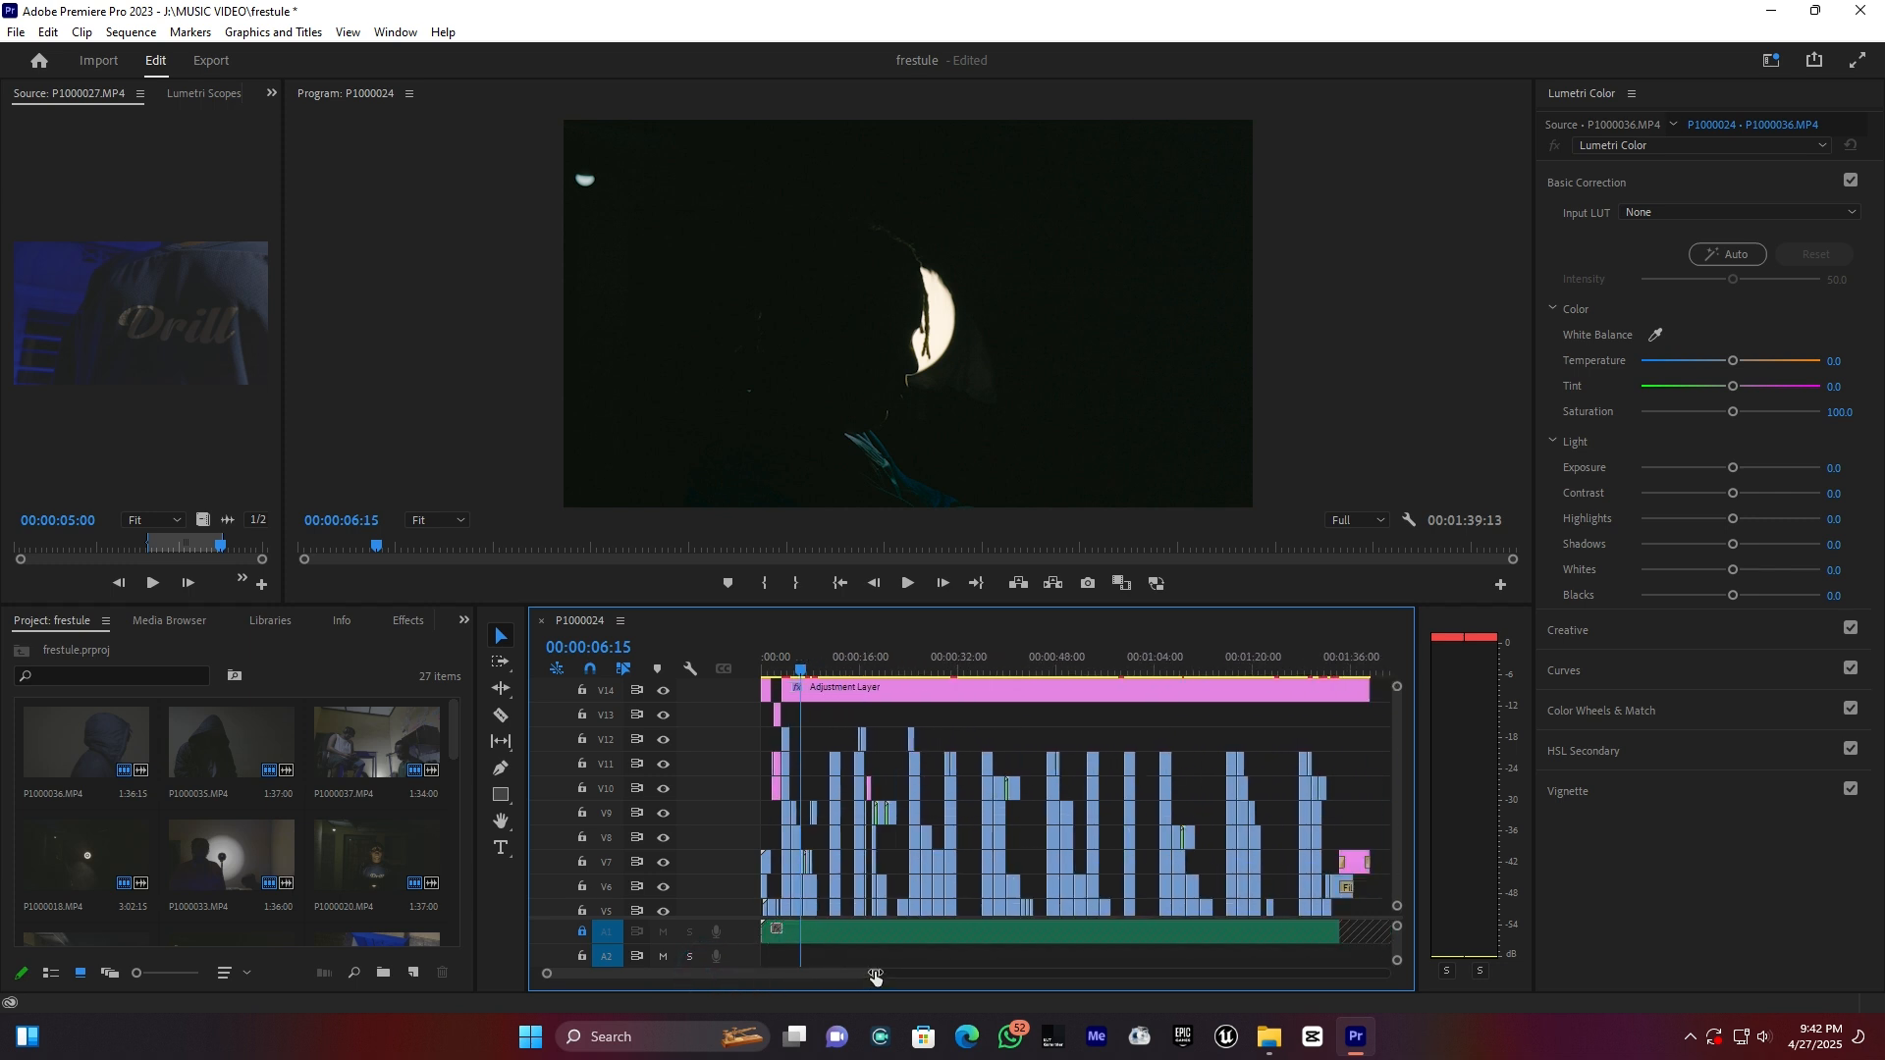
click(1073, 662)
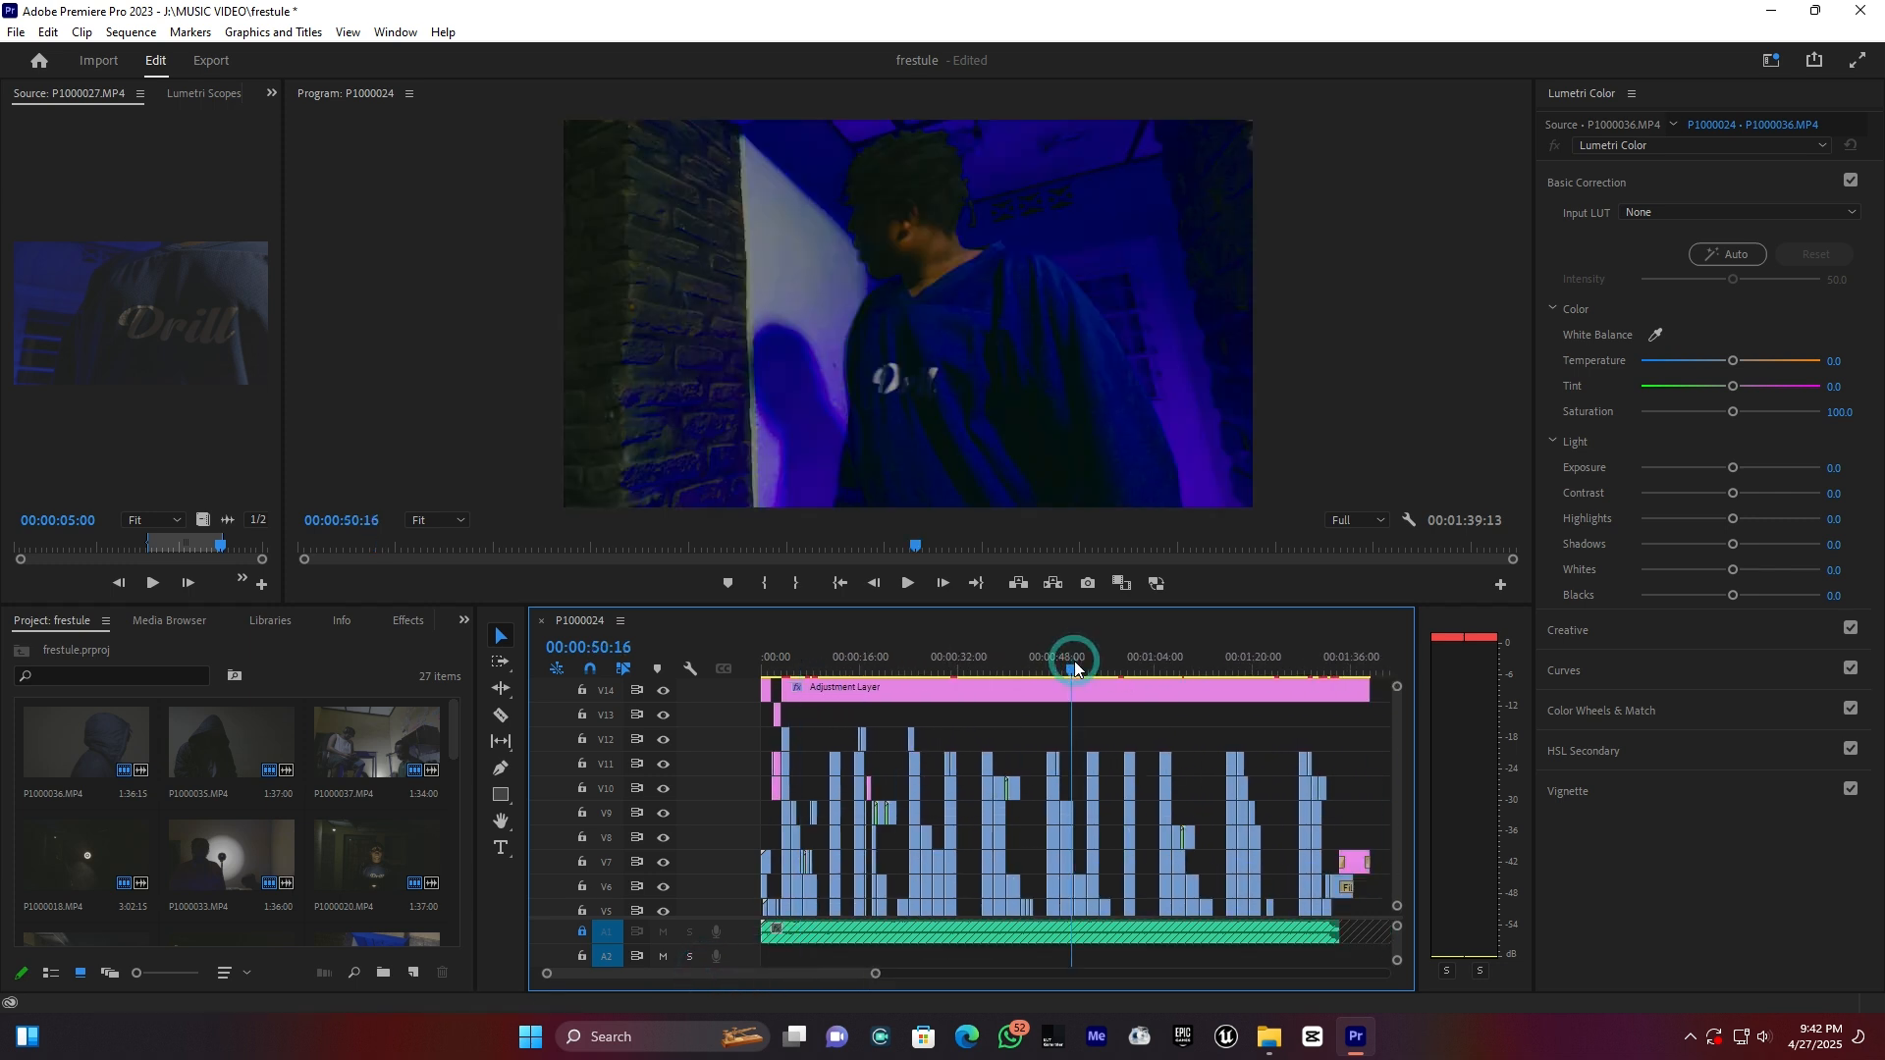
click(1226, 656)
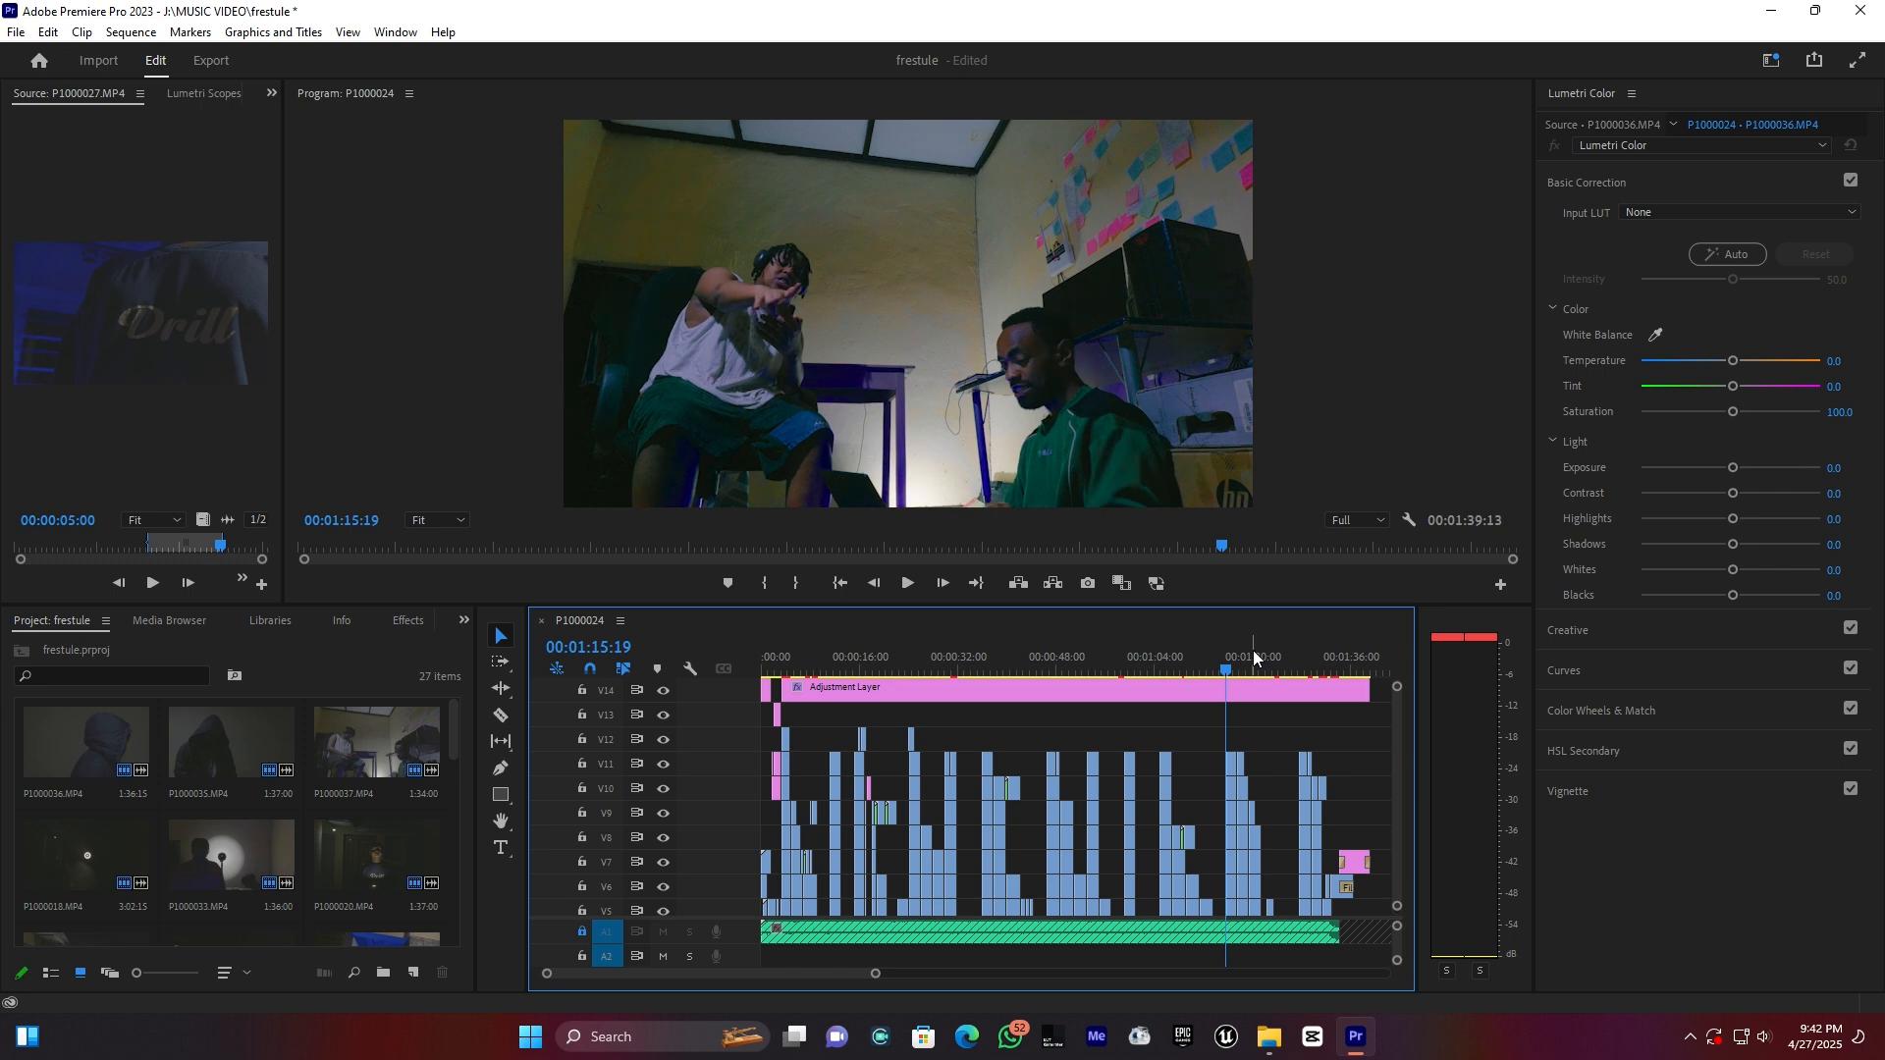
- Cut the adjustment layer at both ends of the two-performer room shot ending near 00:01:15:19
drag(875, 973, 800, 977)
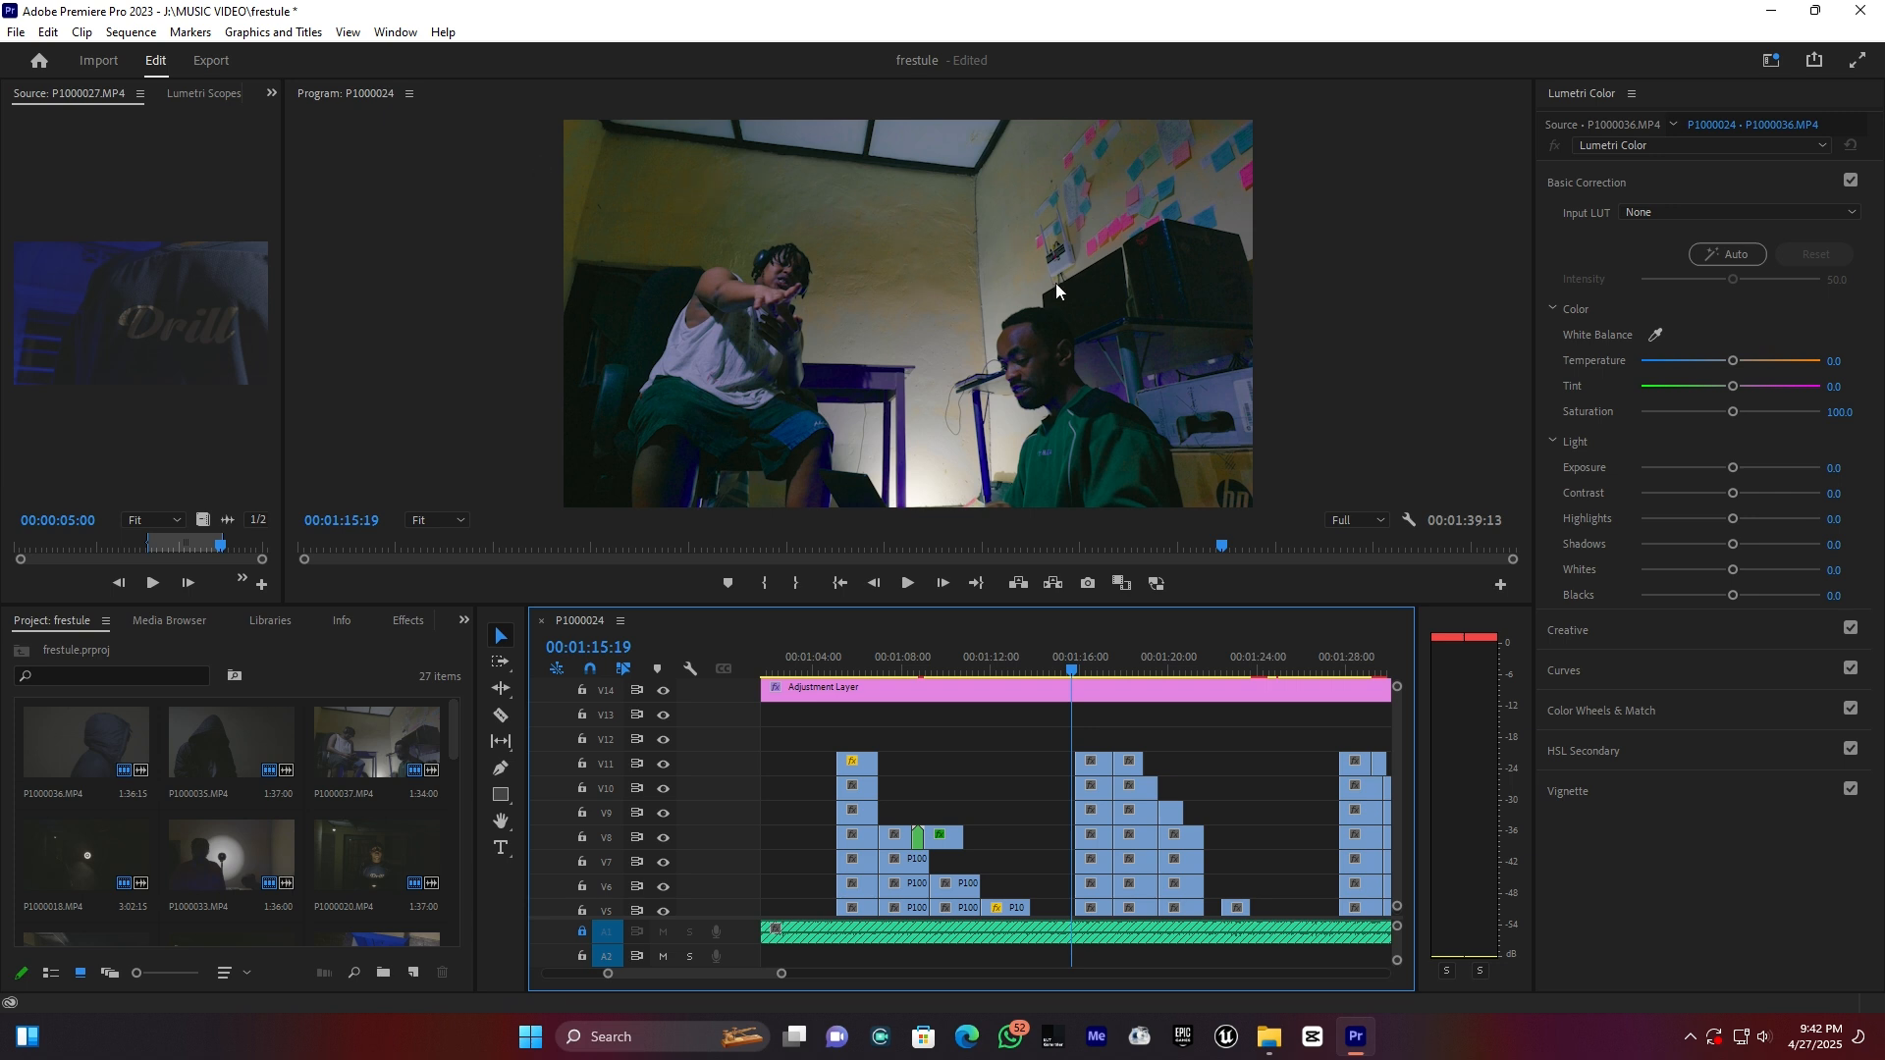
key(c)
click(1072, 688)
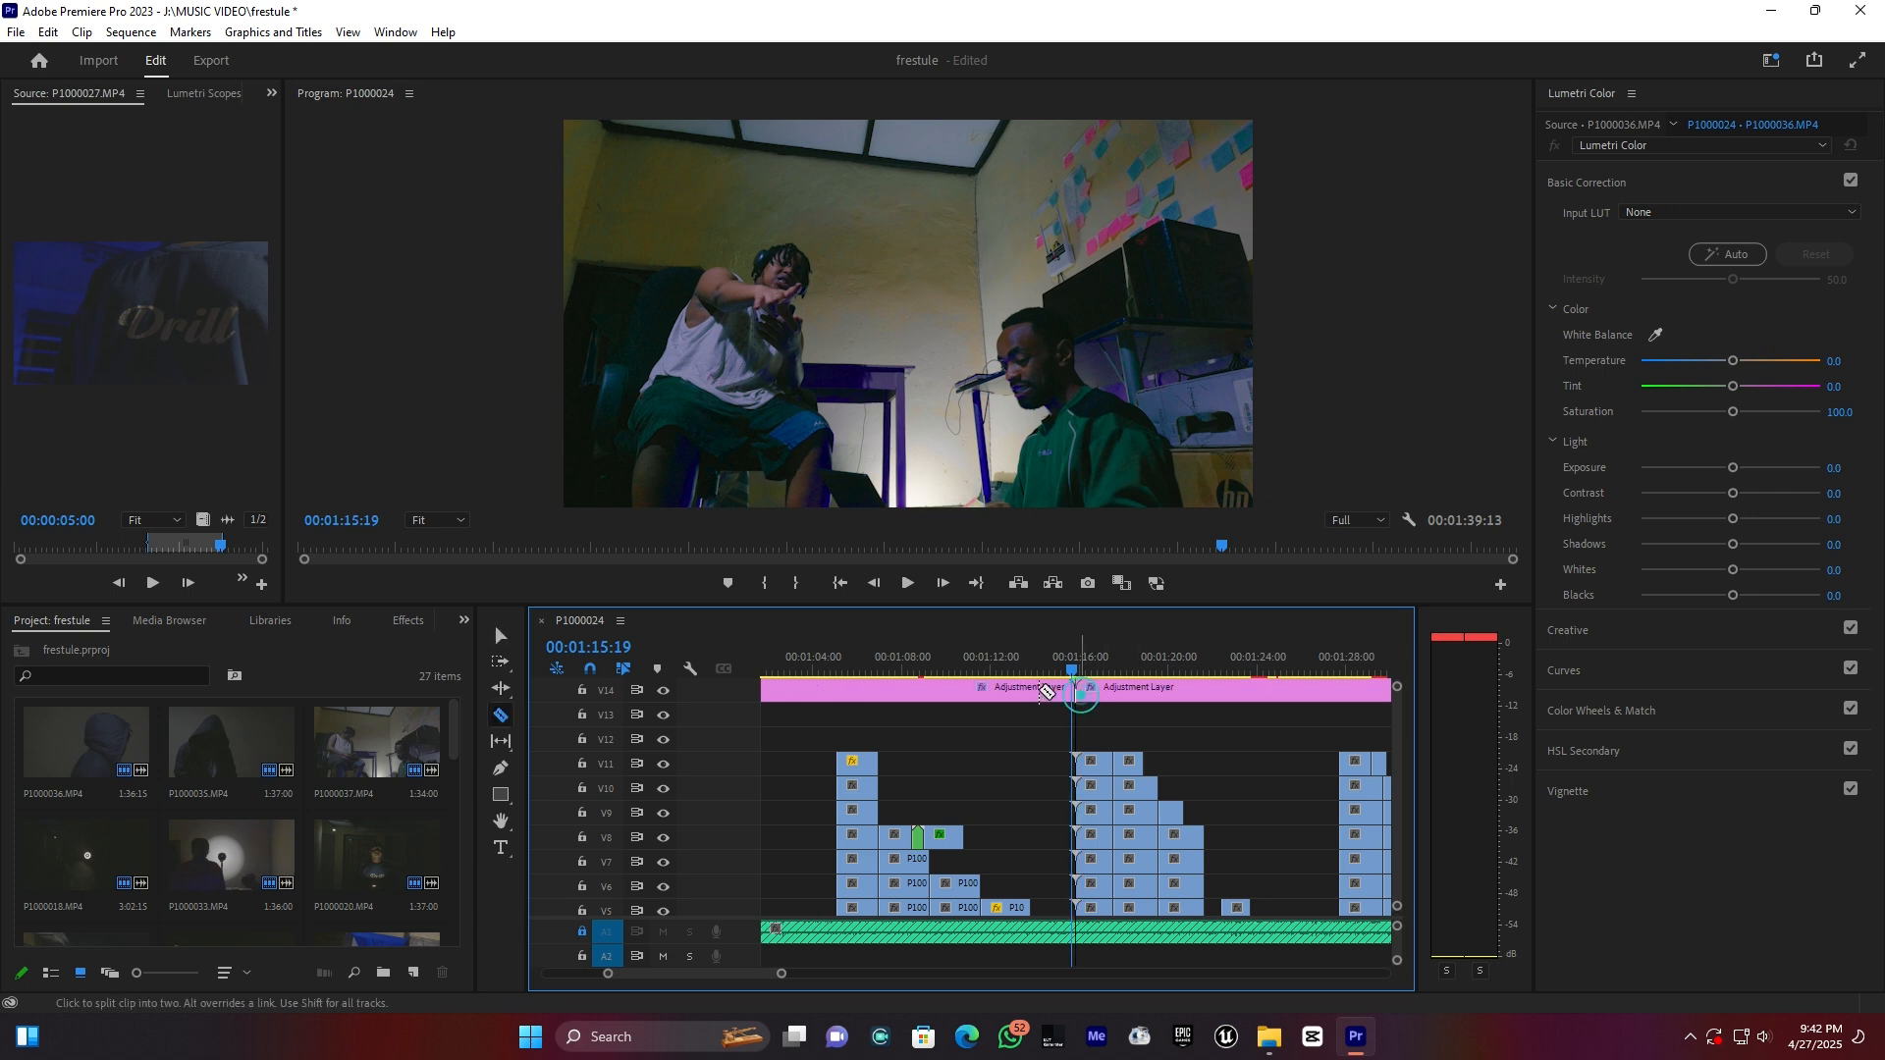
click(1031, 689)
key(v)
- Set the saturation of the new segment before 00:01:15:19 to 0 and play back the black-and-white shot
click(1051, 689)
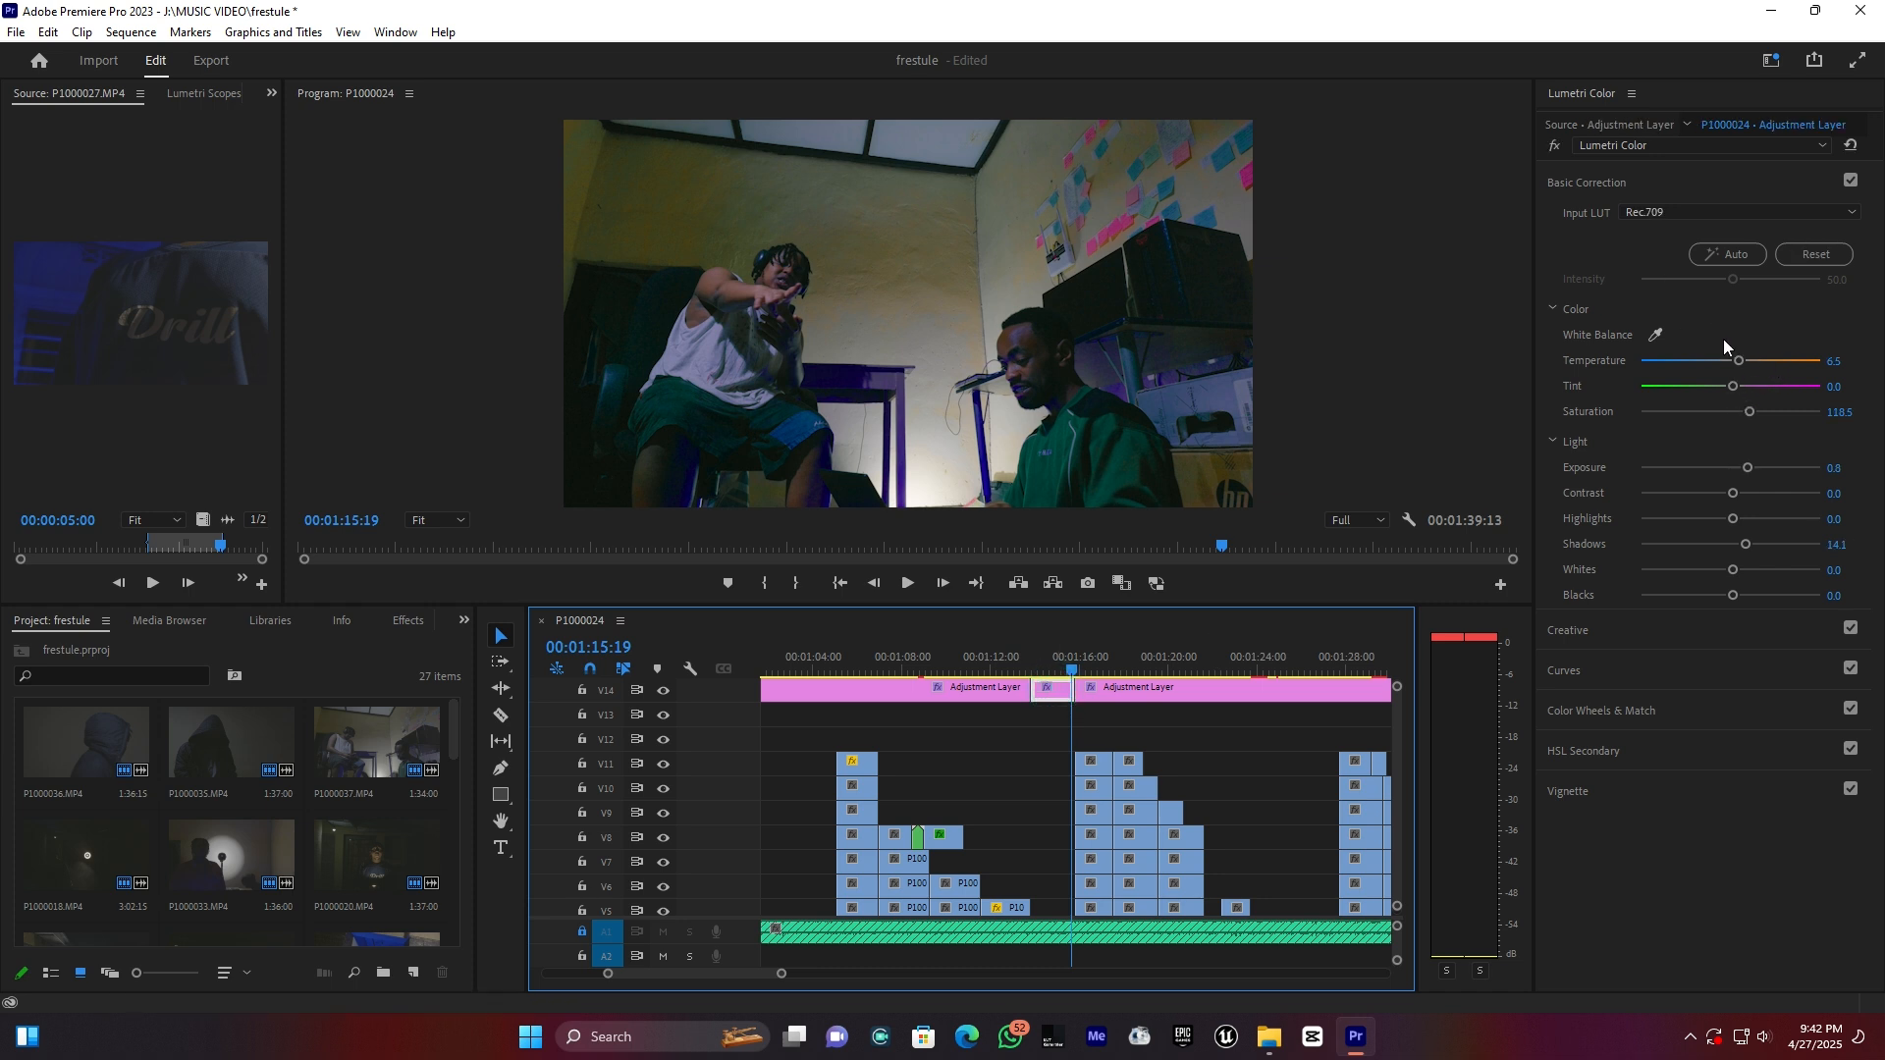
drag(1732, 365, 1627, 418)
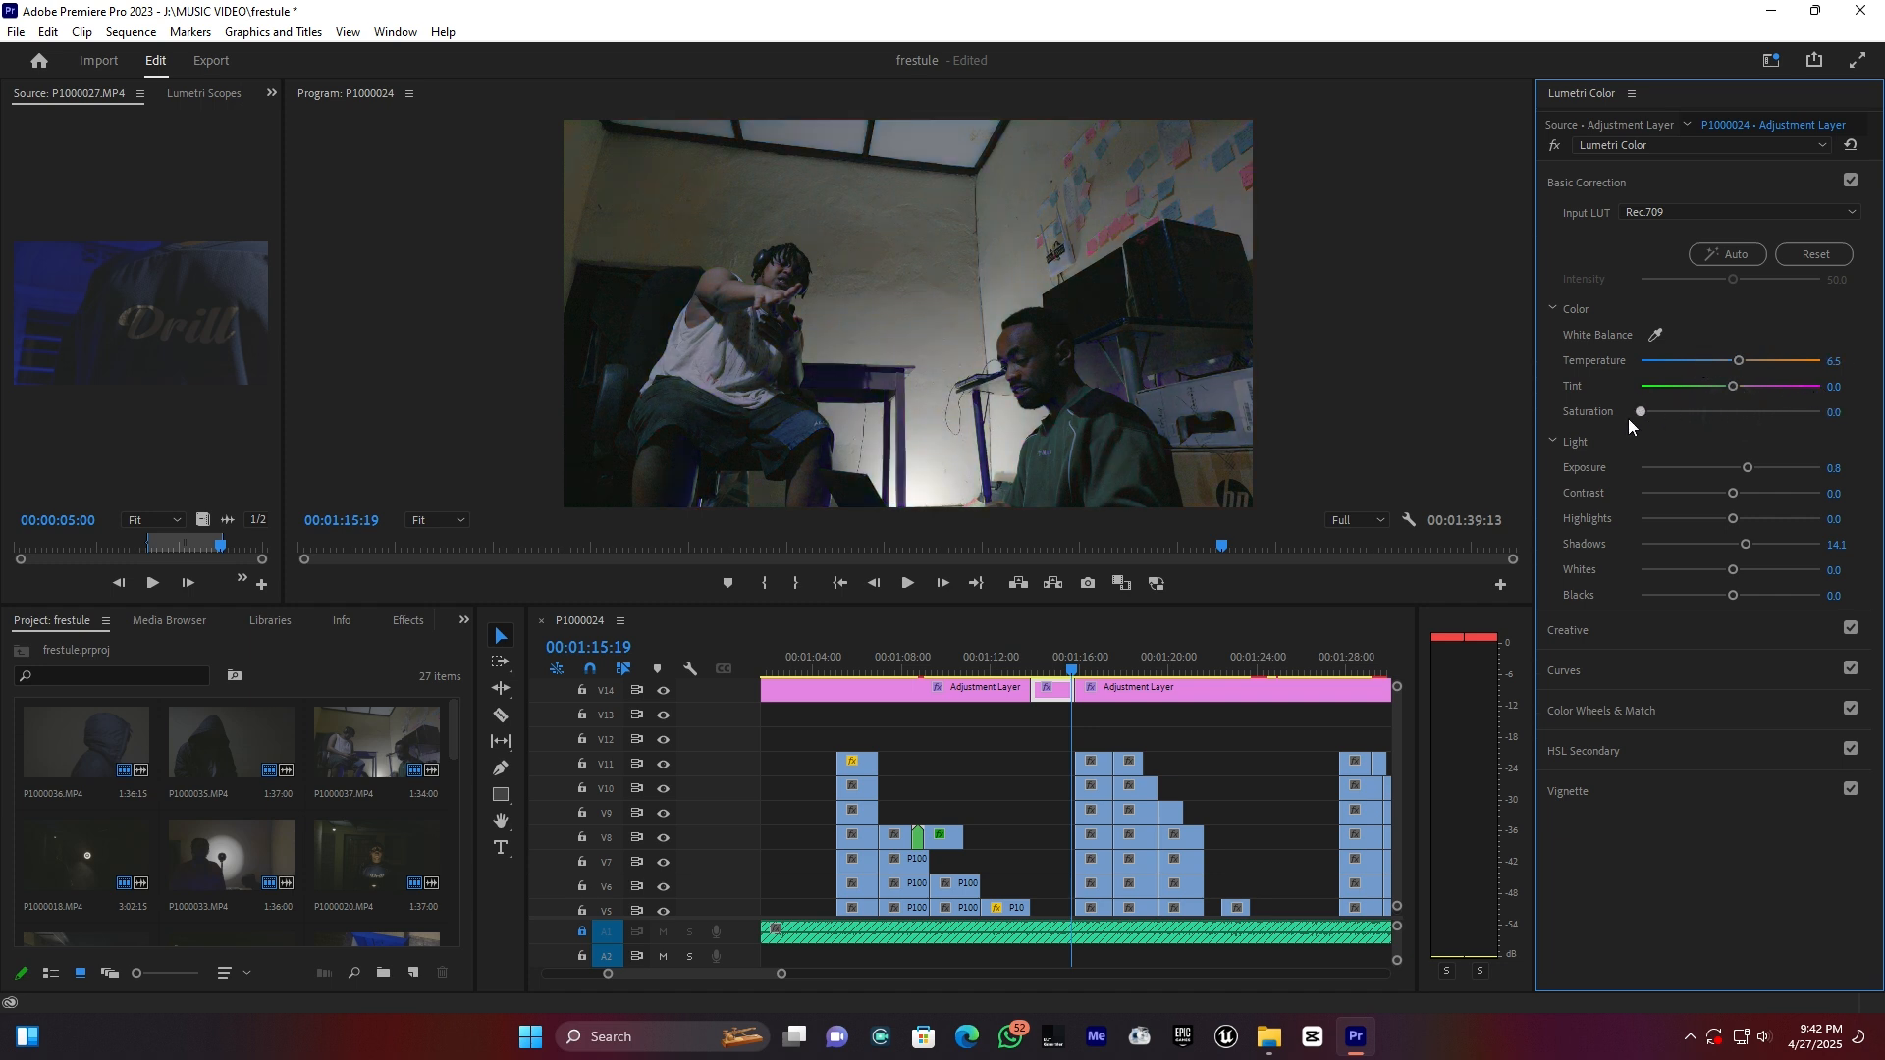
key(space)
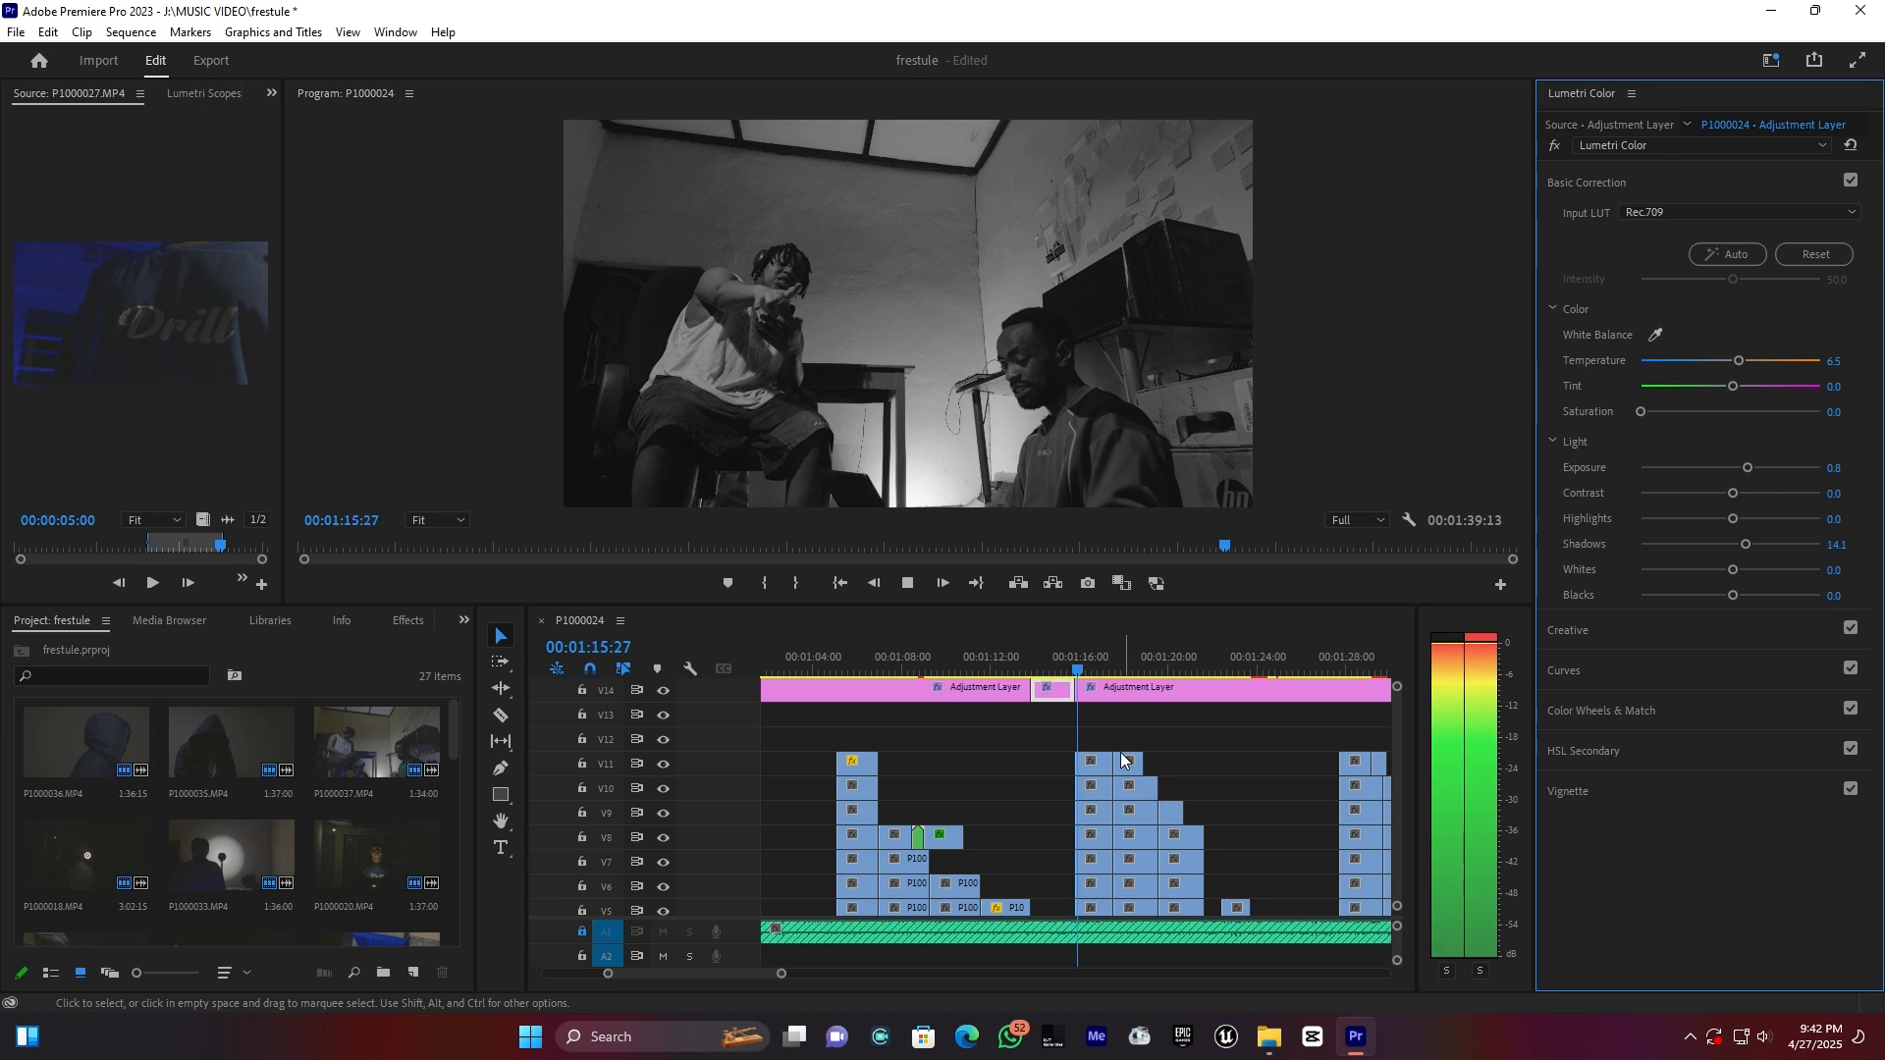
click(1054, 671)
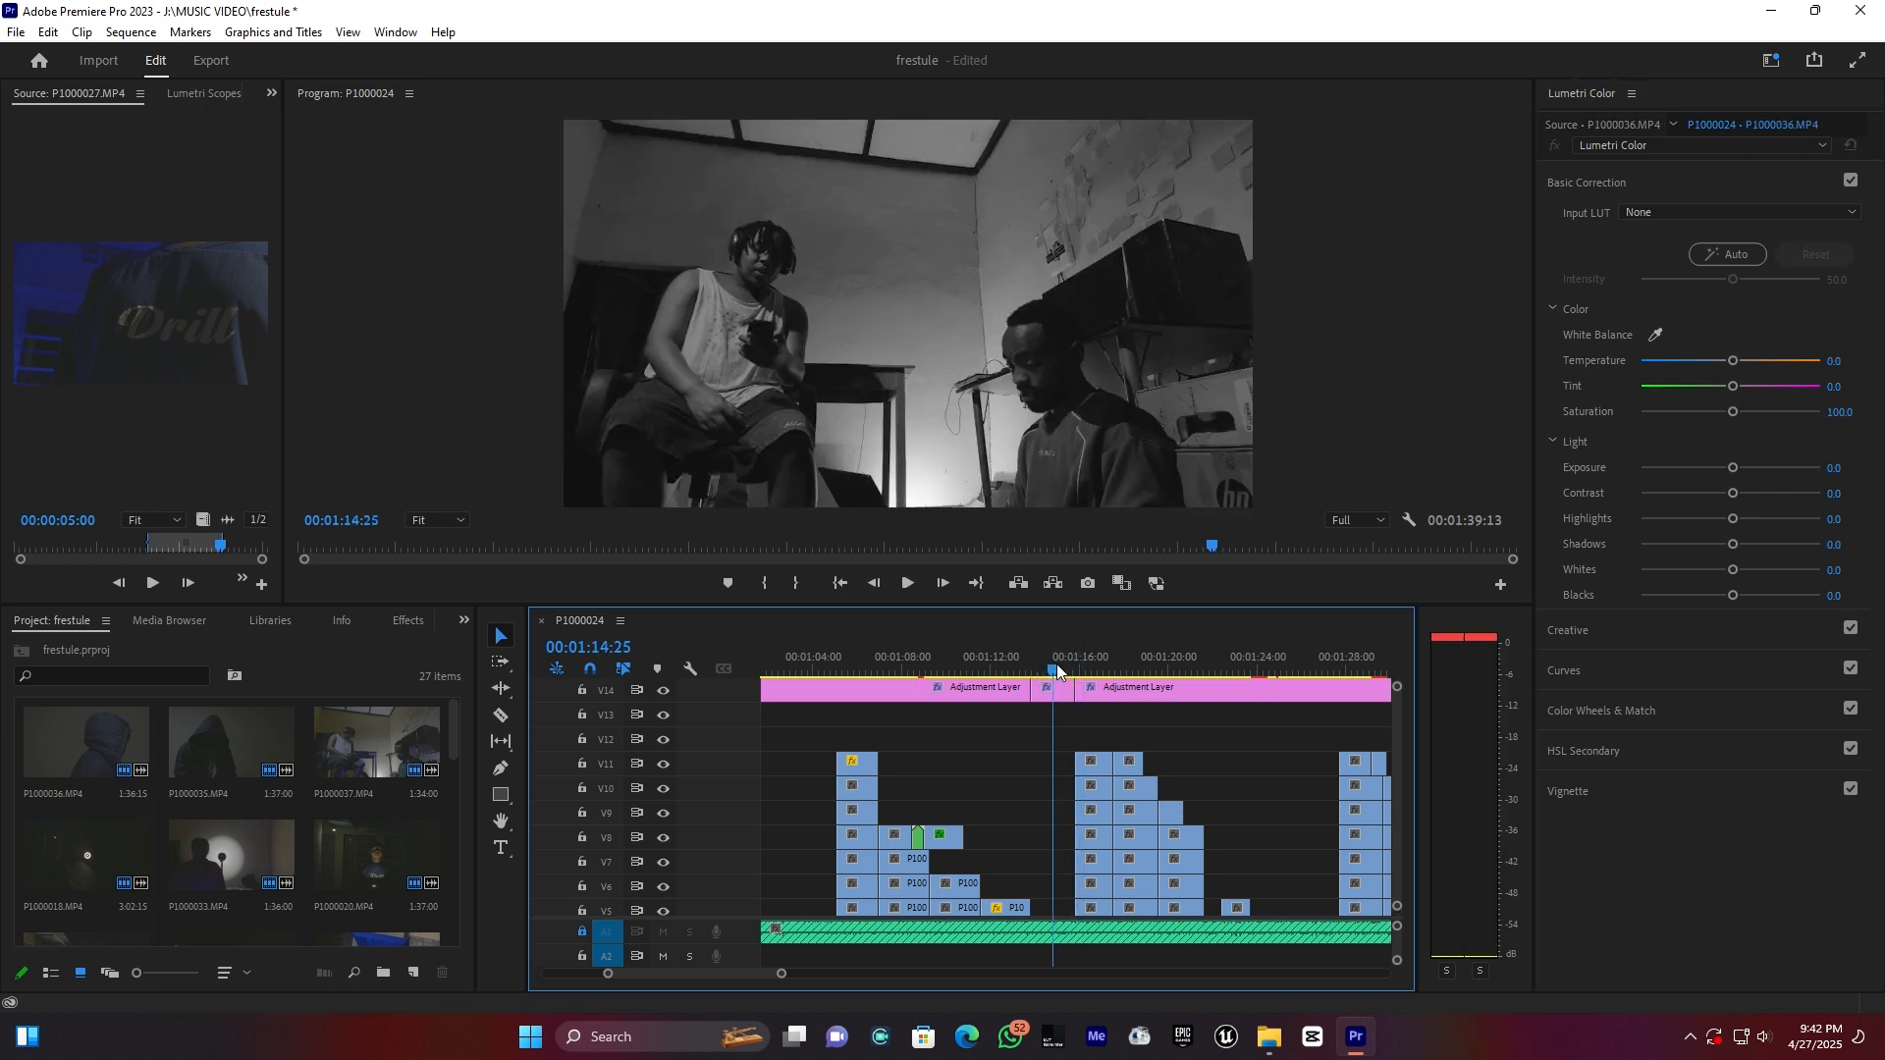
- Examine the grade on shots in the closing part and around 00:01:05 and 00:00:32
click(974, 660)
drag(1191, 660, 1274, 658)
click(1271, 658)
drag(782, 973, 846, 973)
click(1096, 657)
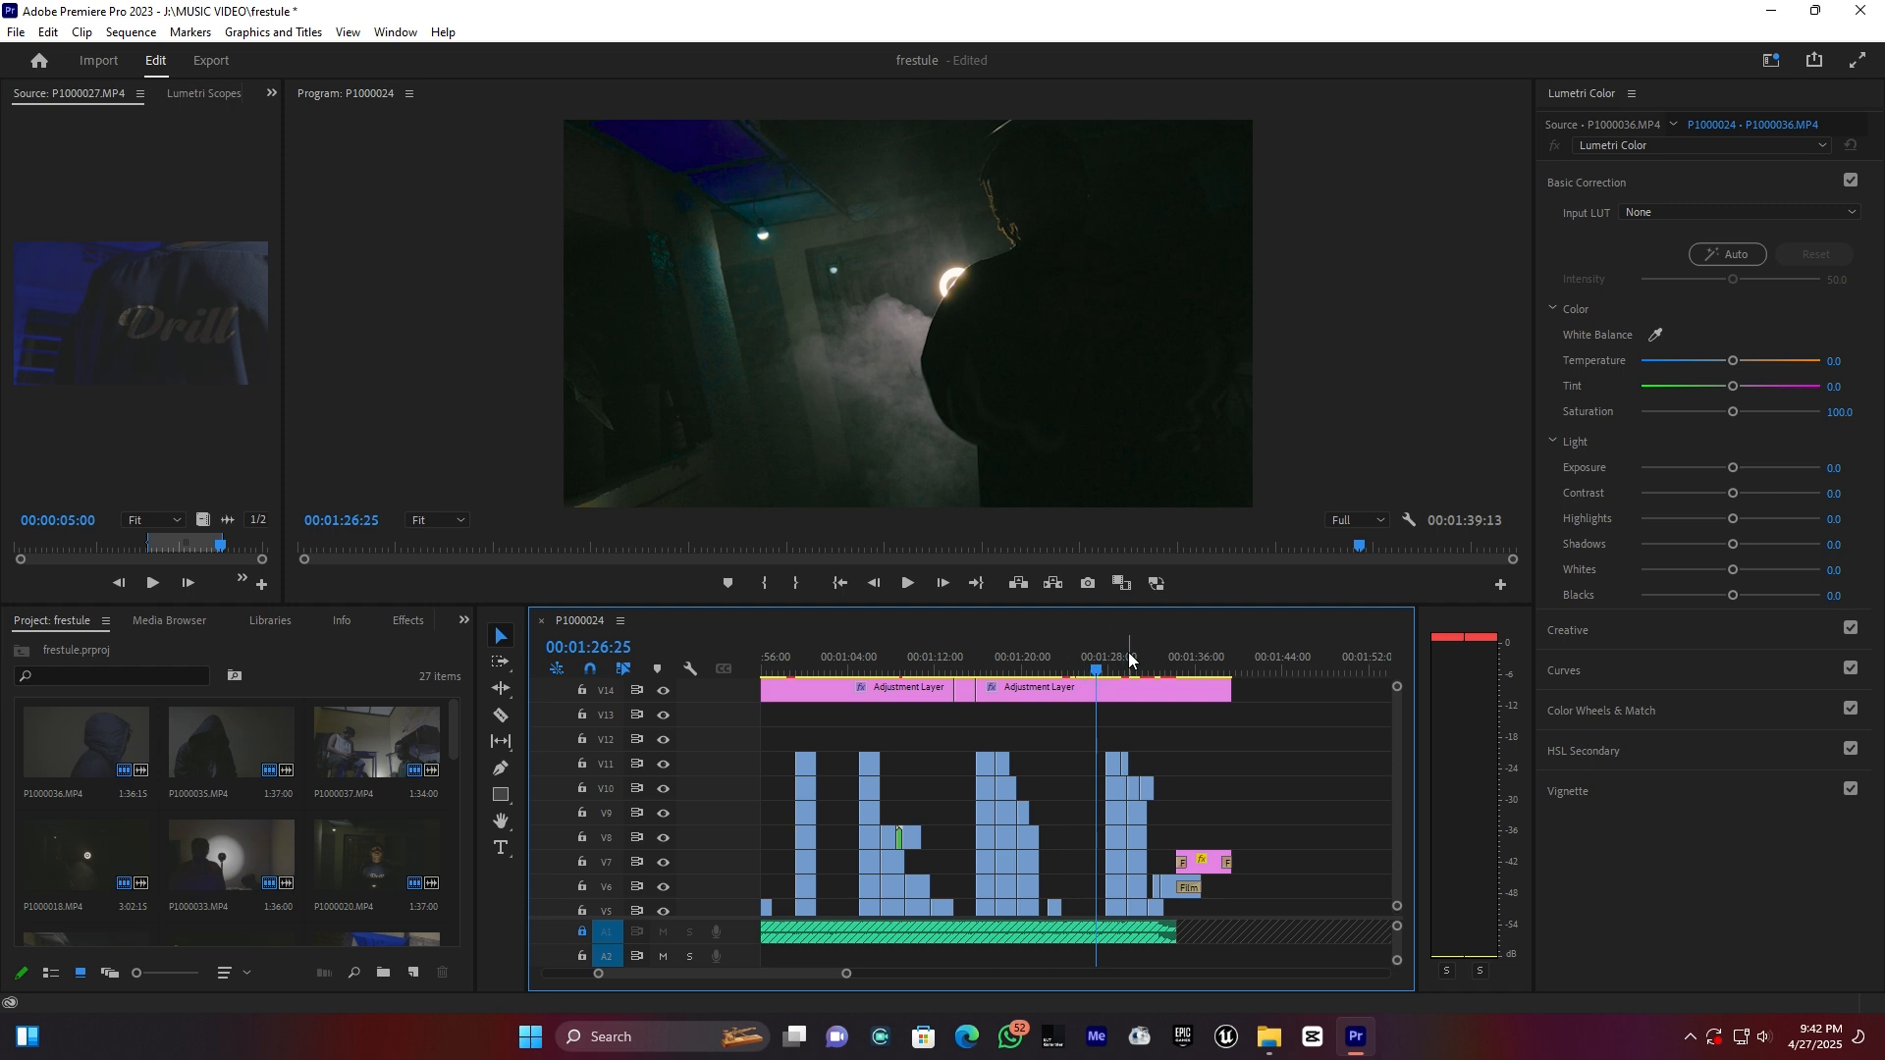
click(871, 658)
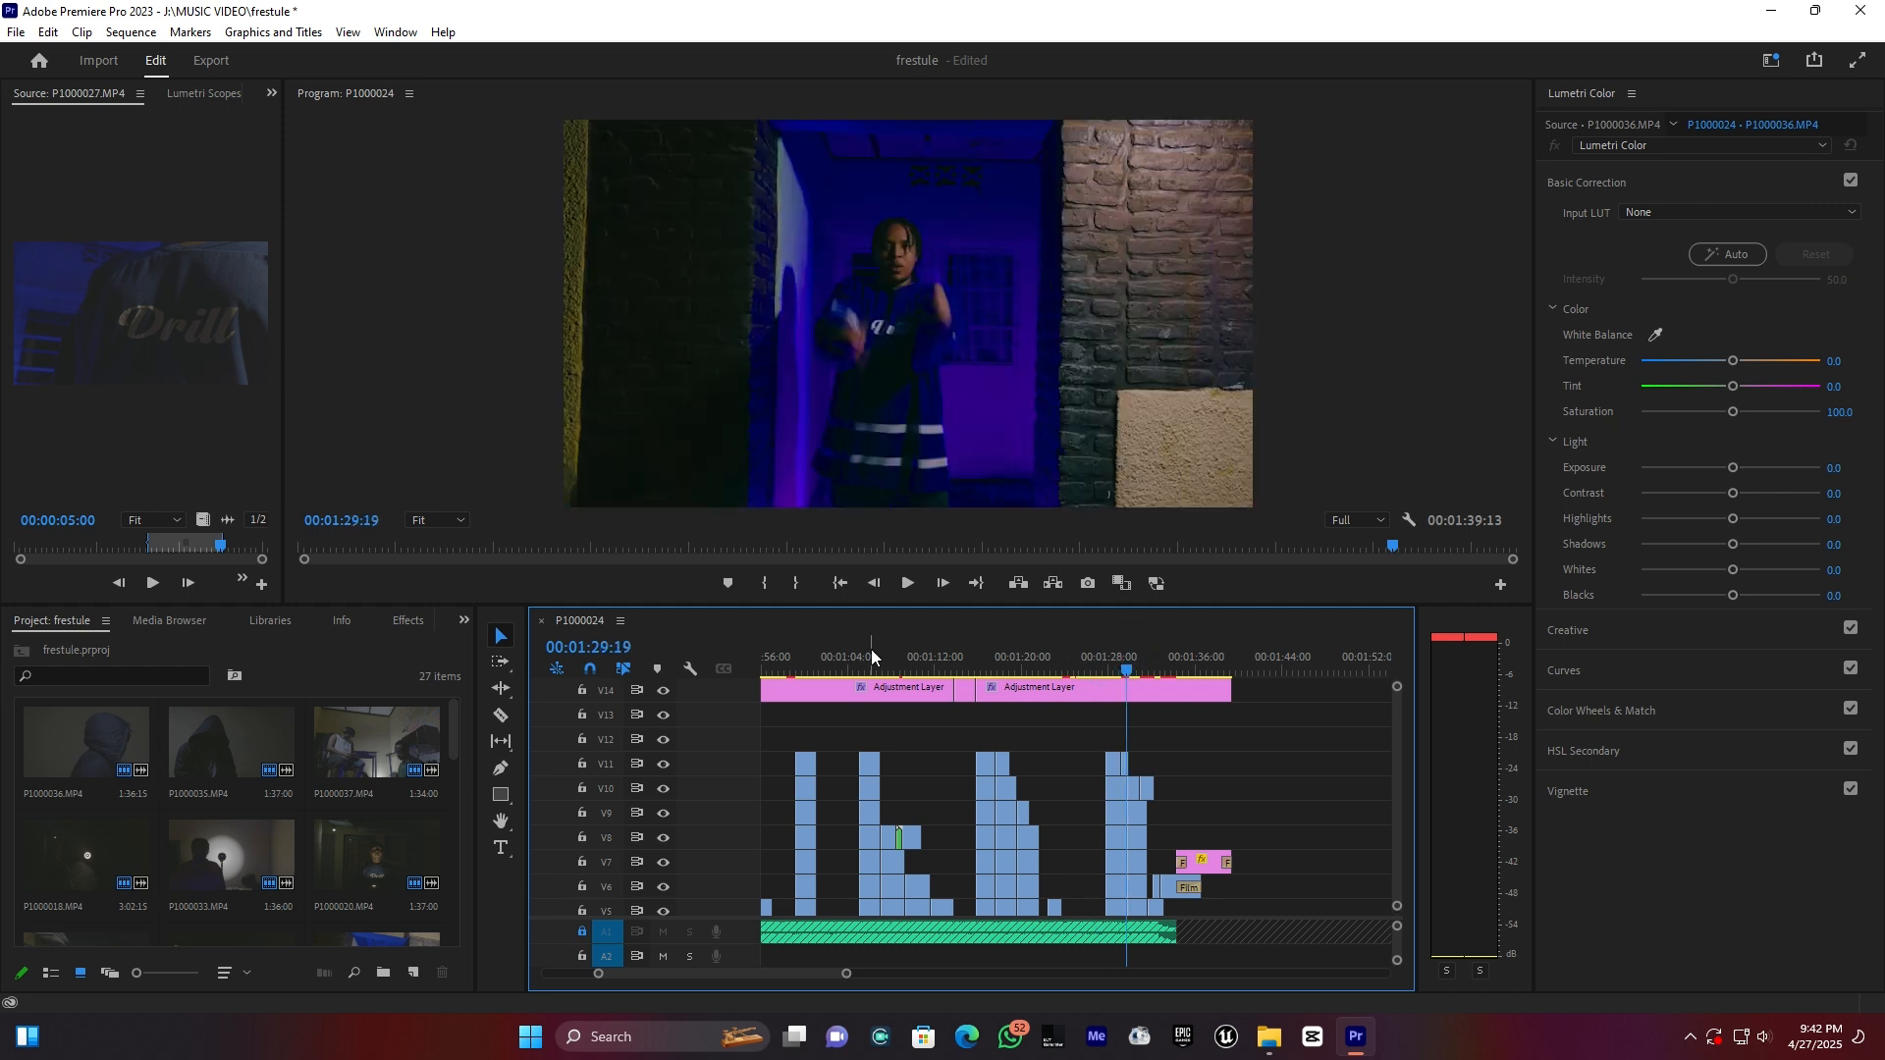
click(869, 658)
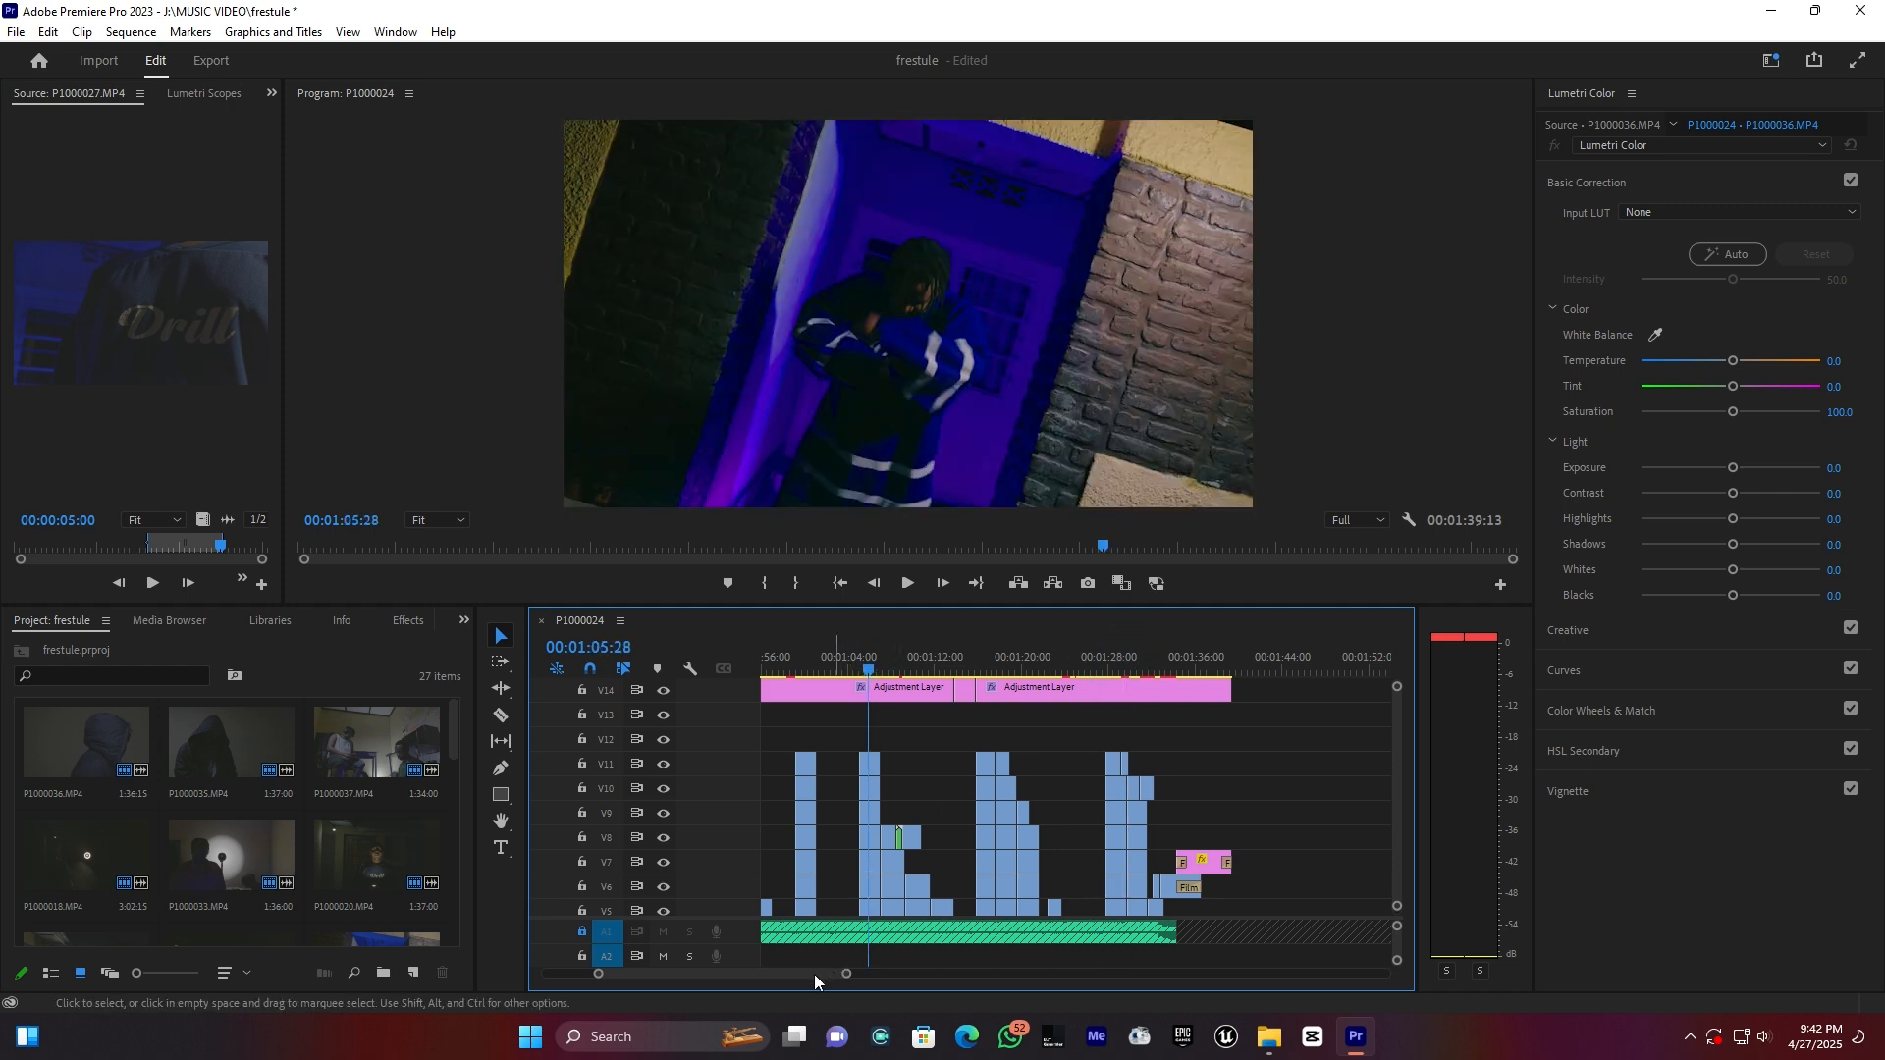
drag(787, 975, 747, 975)
click(986, 668)
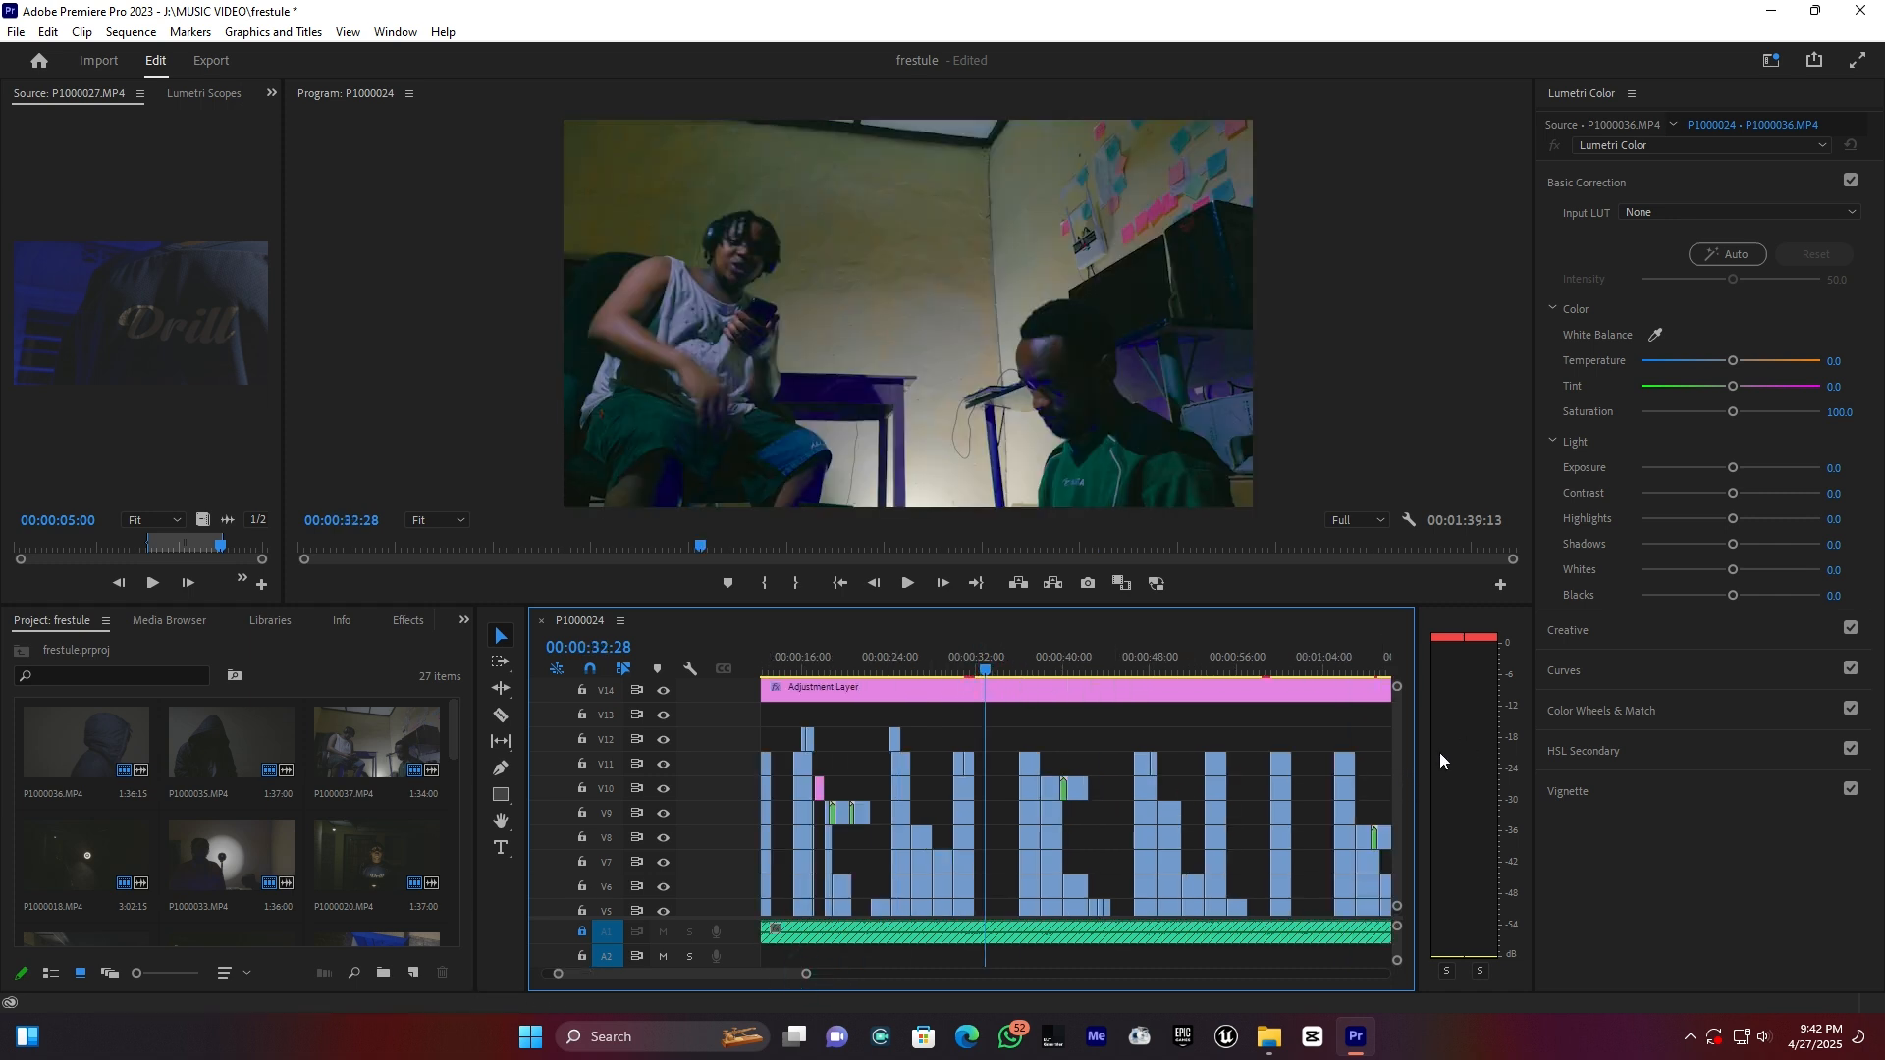
- Cut the adjustment layer at both ends of the two-performer room shot at 00:00:32:28
scroll(1400, 758, down, 4)
scroll(1400, 770, up, 4)
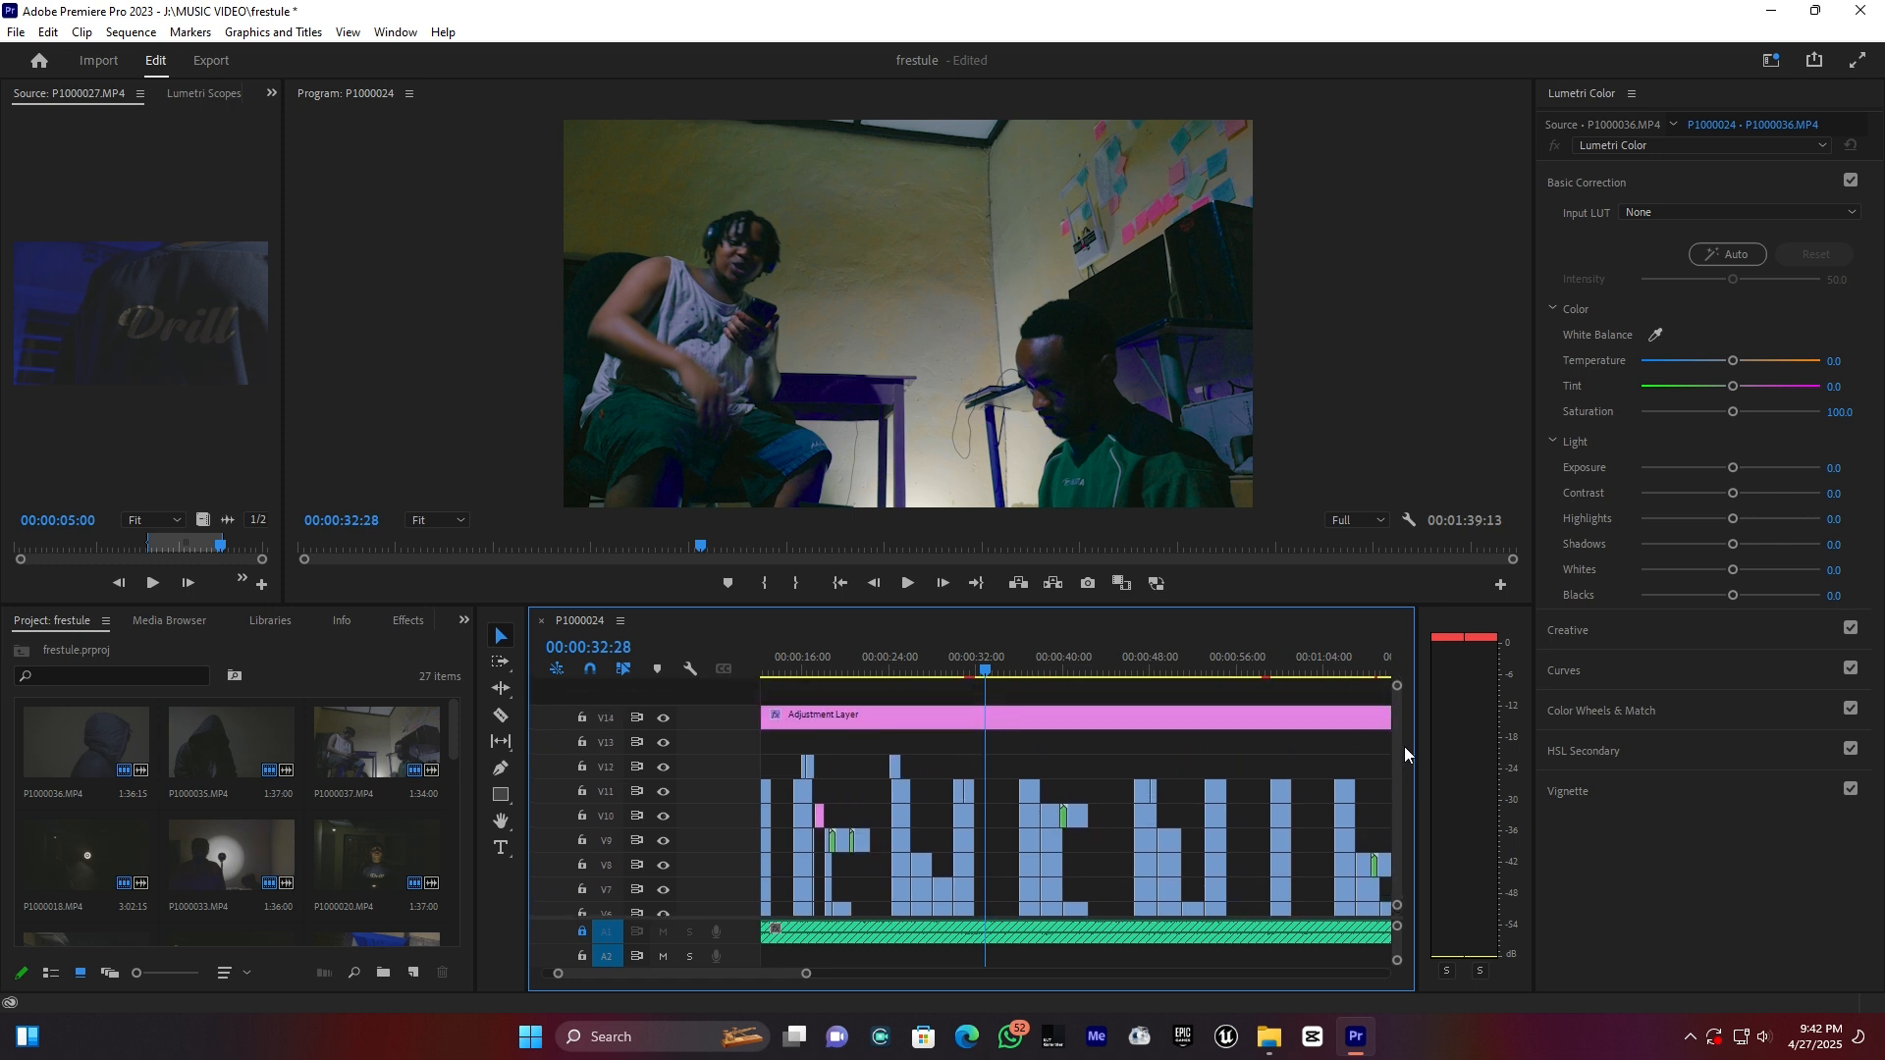
key(c)
click(997, 723)
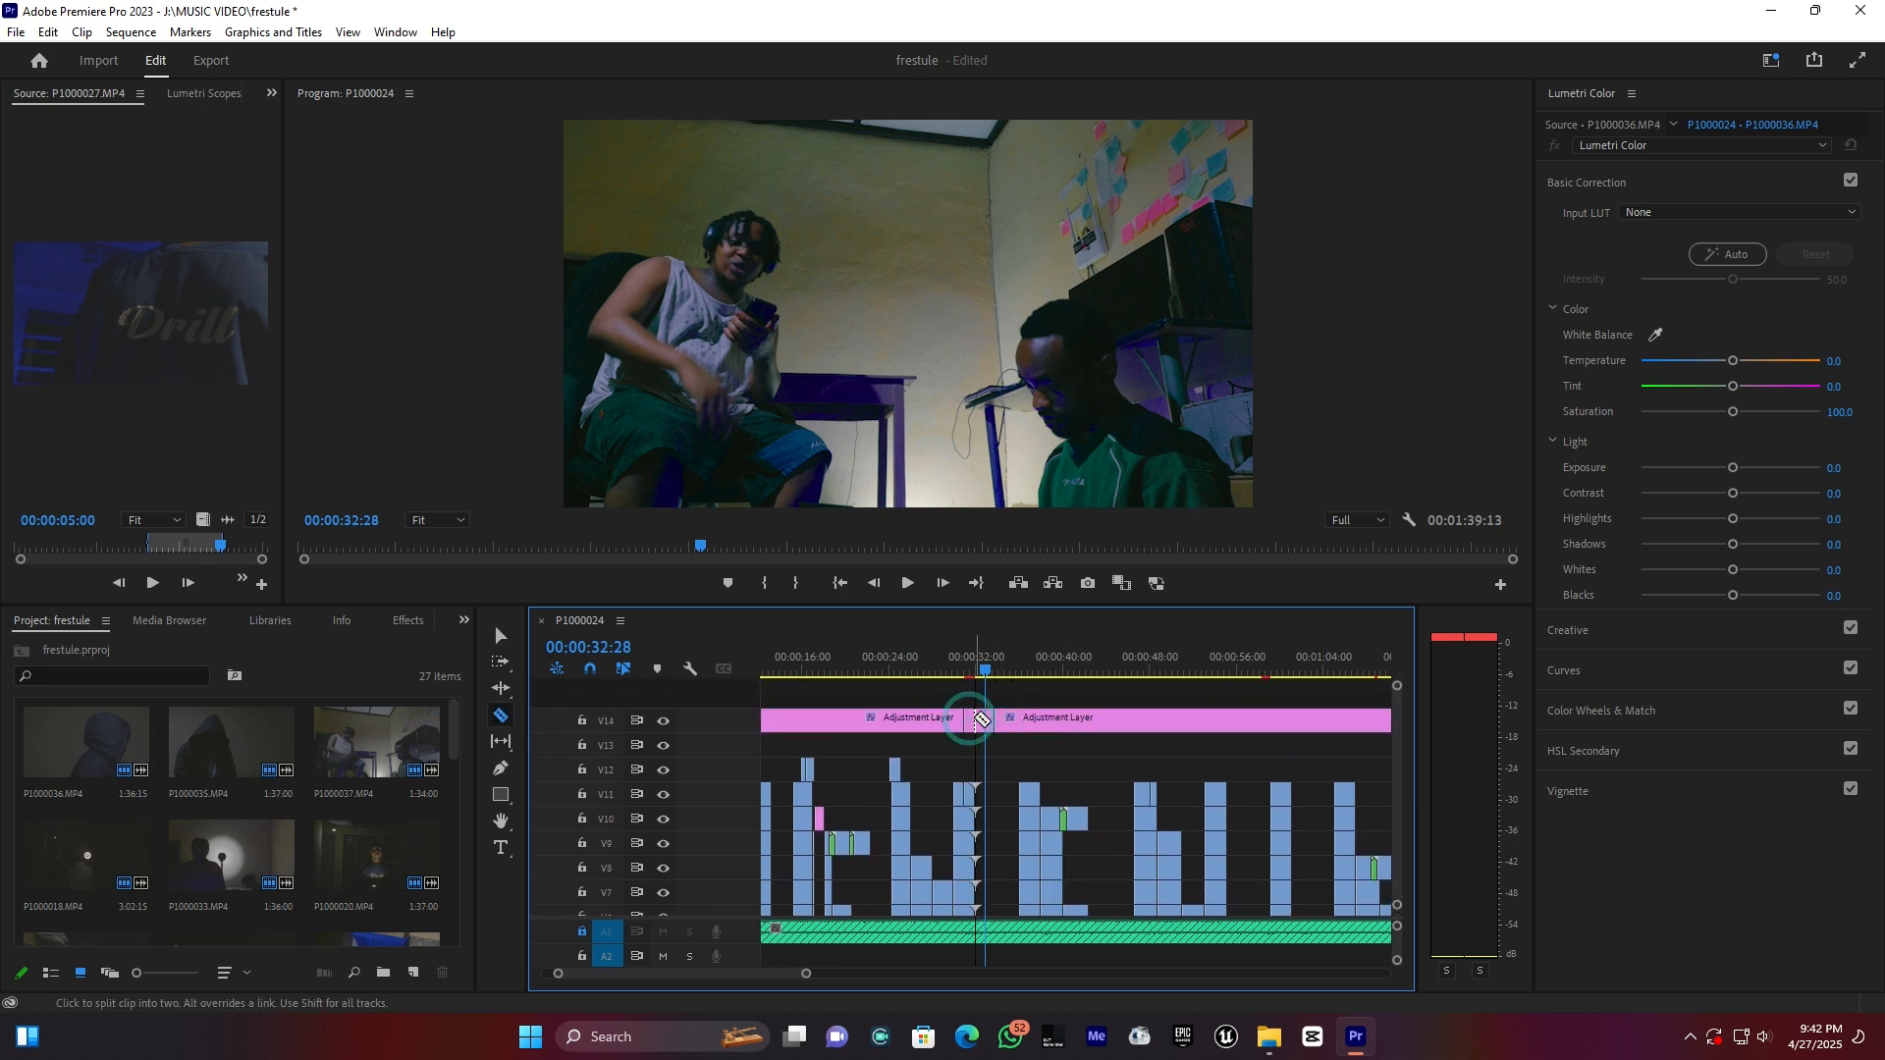
click(985, 721)
key(v)
- Turn off the HSL Secondary correction for the adjustment segment over the shot at 00:00:32:28, comparing it on and off
click(986, 721)
drag(806, 973, 754, 982)
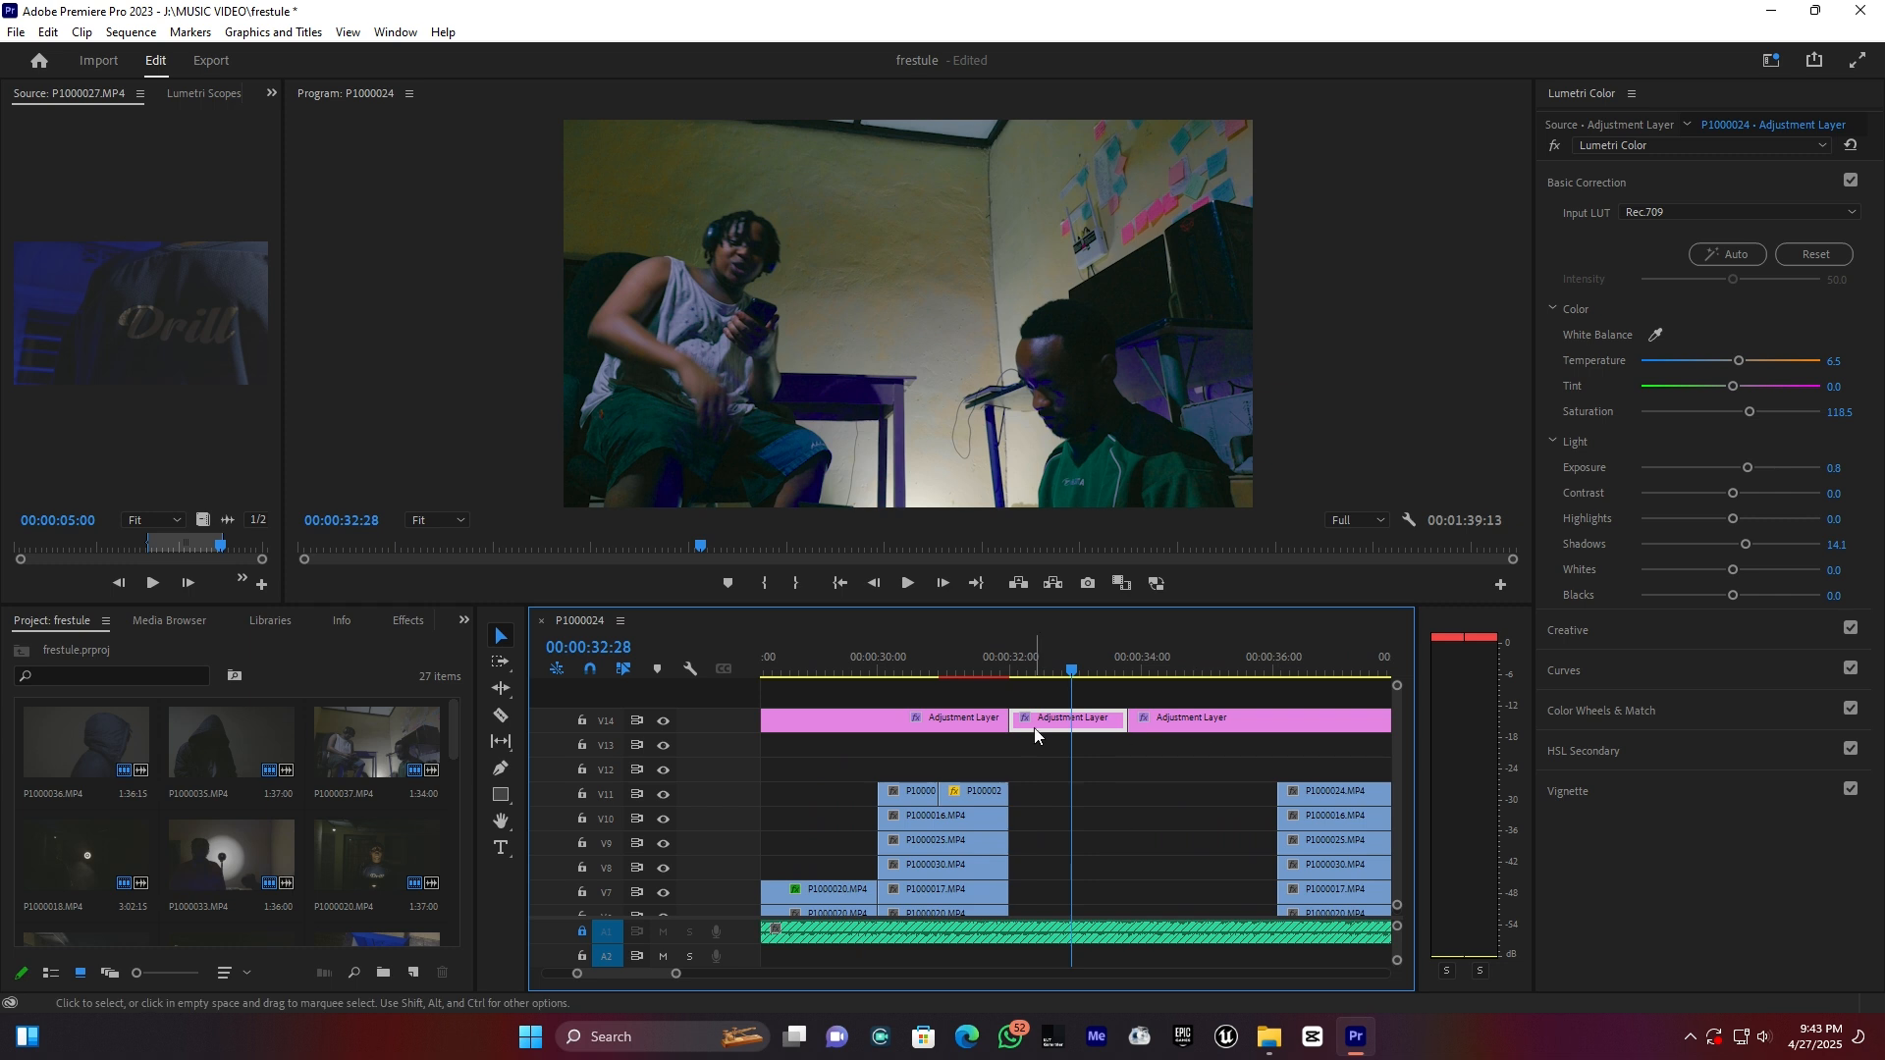
key(grave)
click(517, 763)
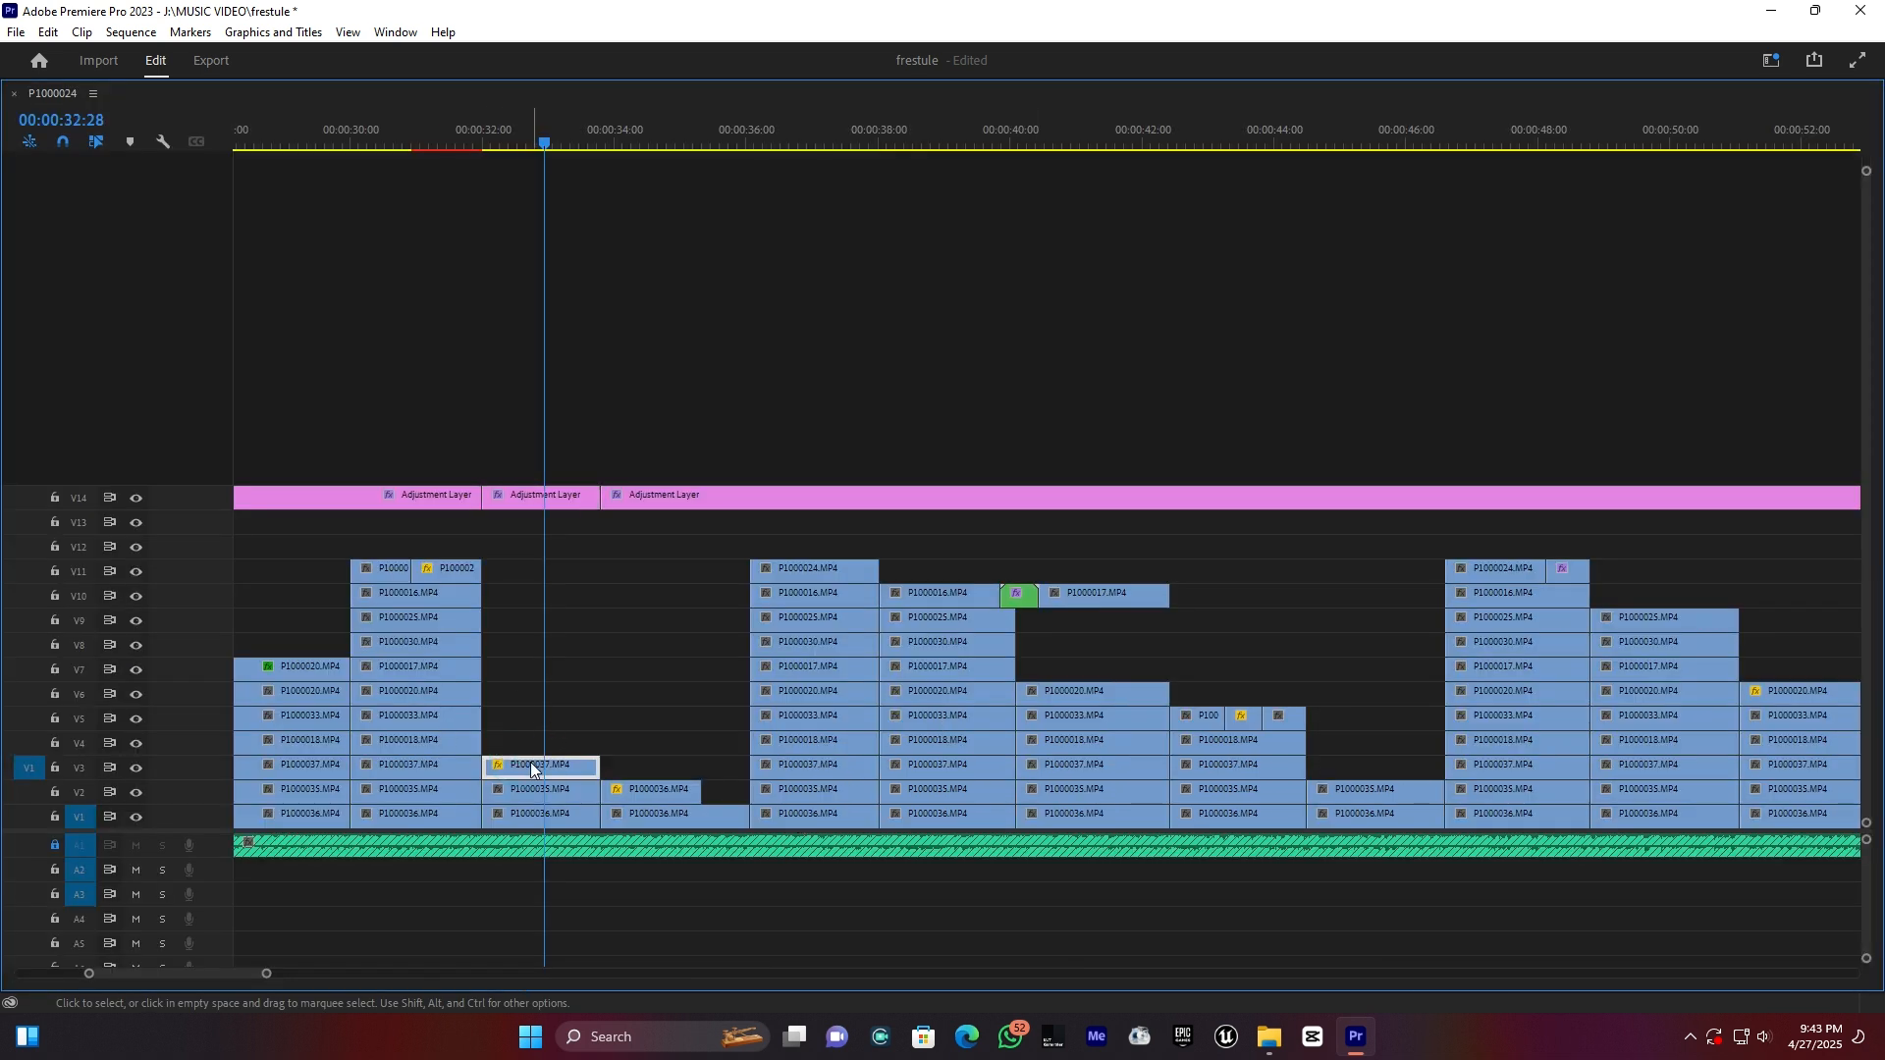
click(548, 499)
key(grave)
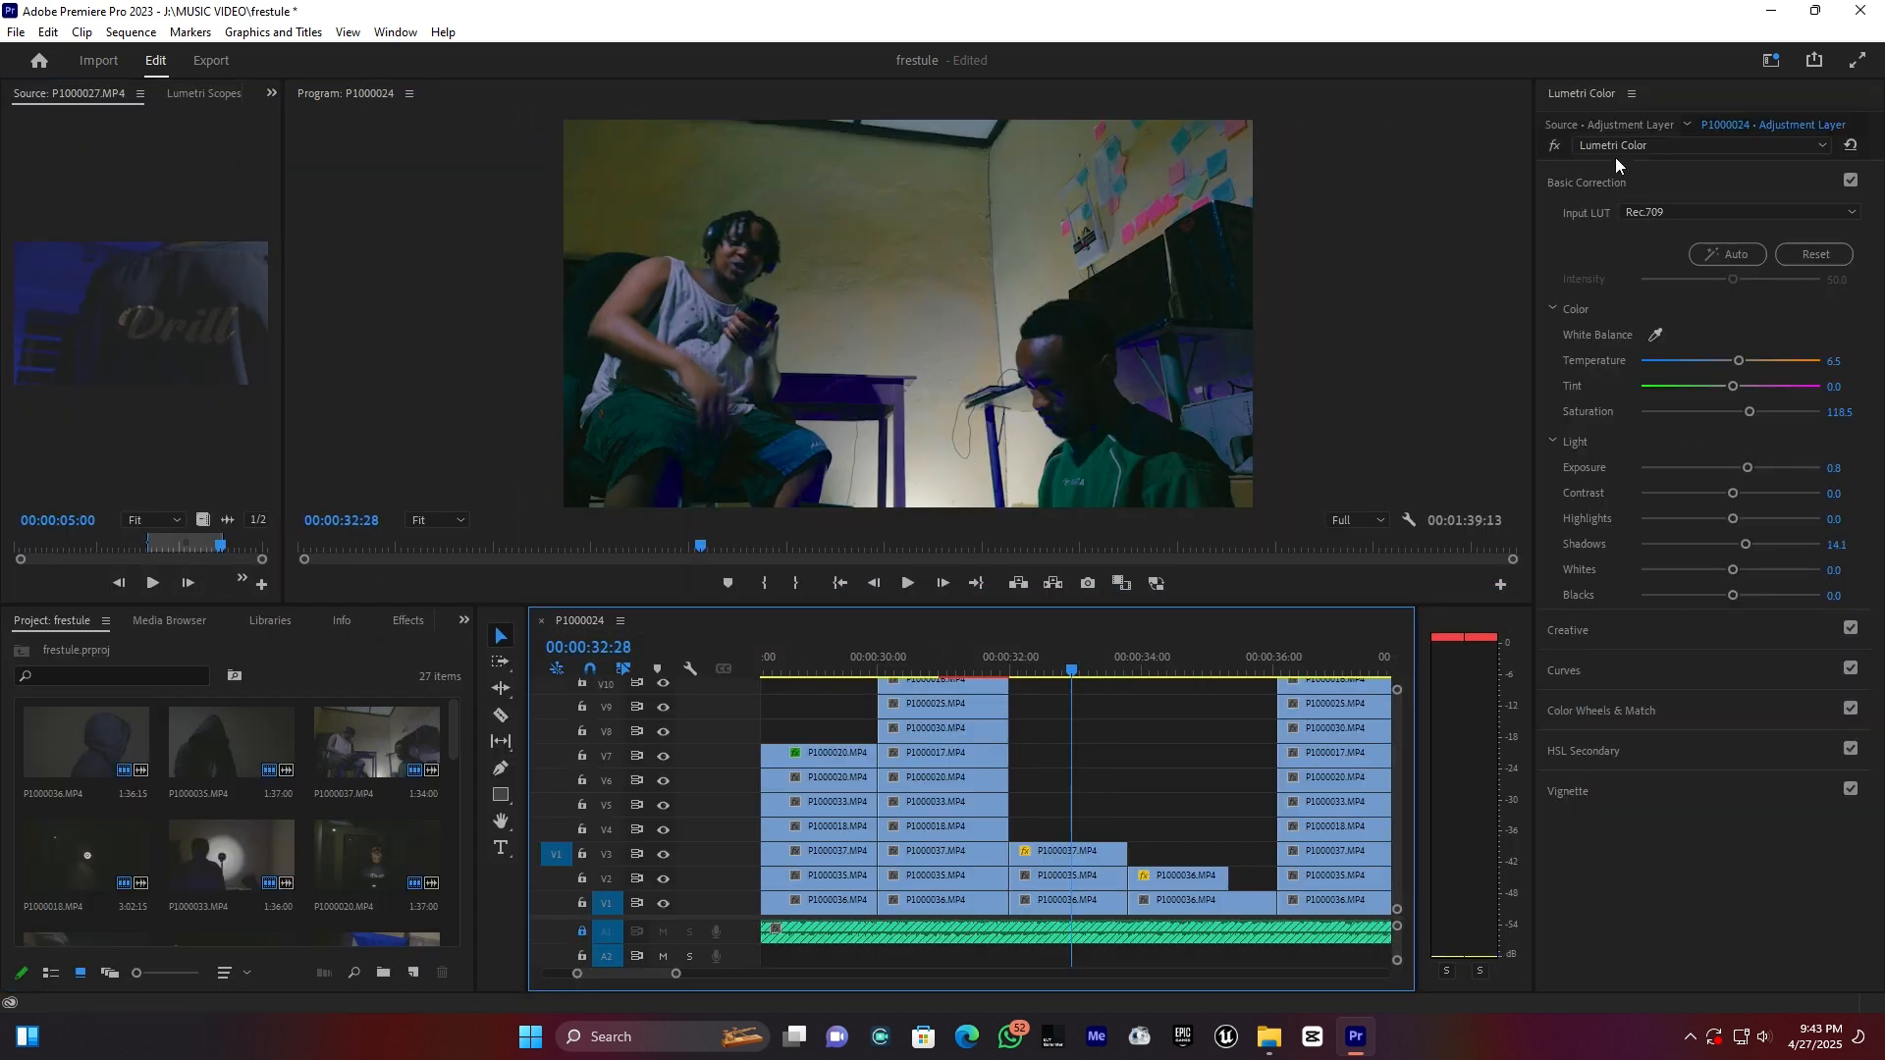
click(1592, 172)
click(1576, 339)
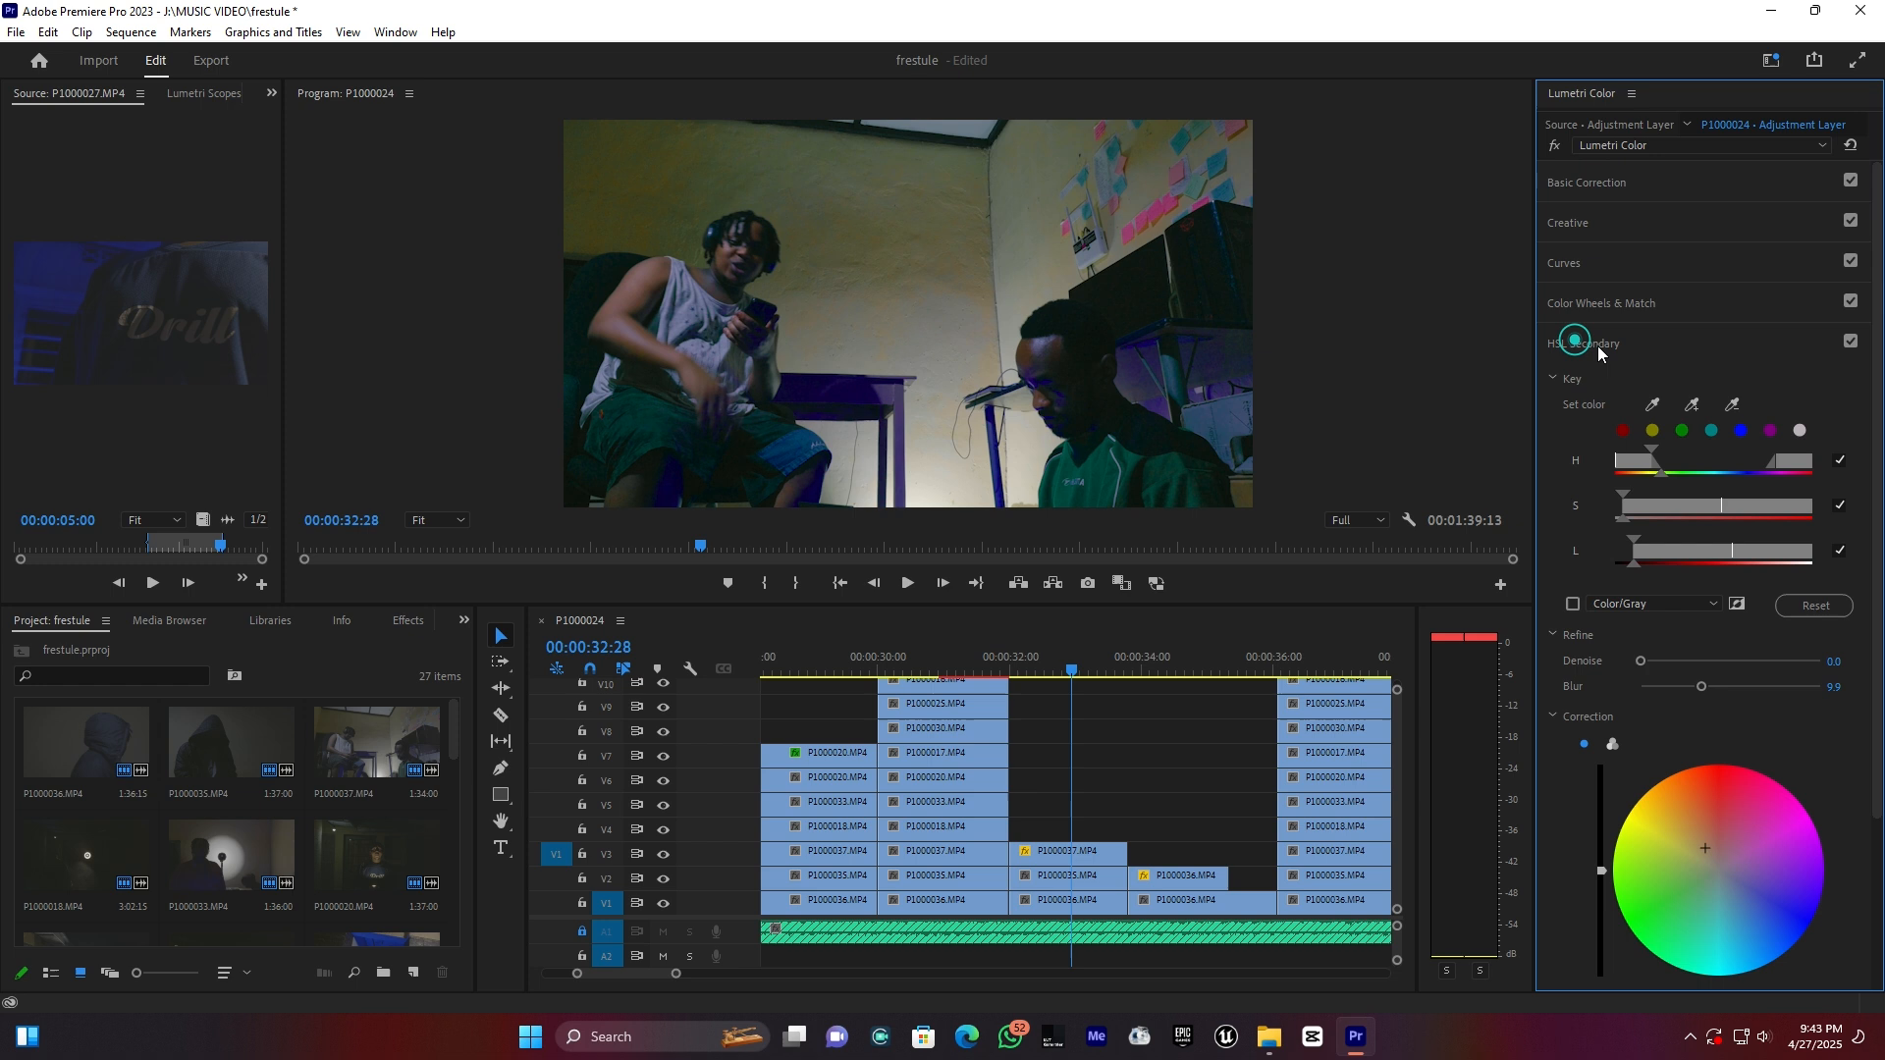
click(1850, 341)
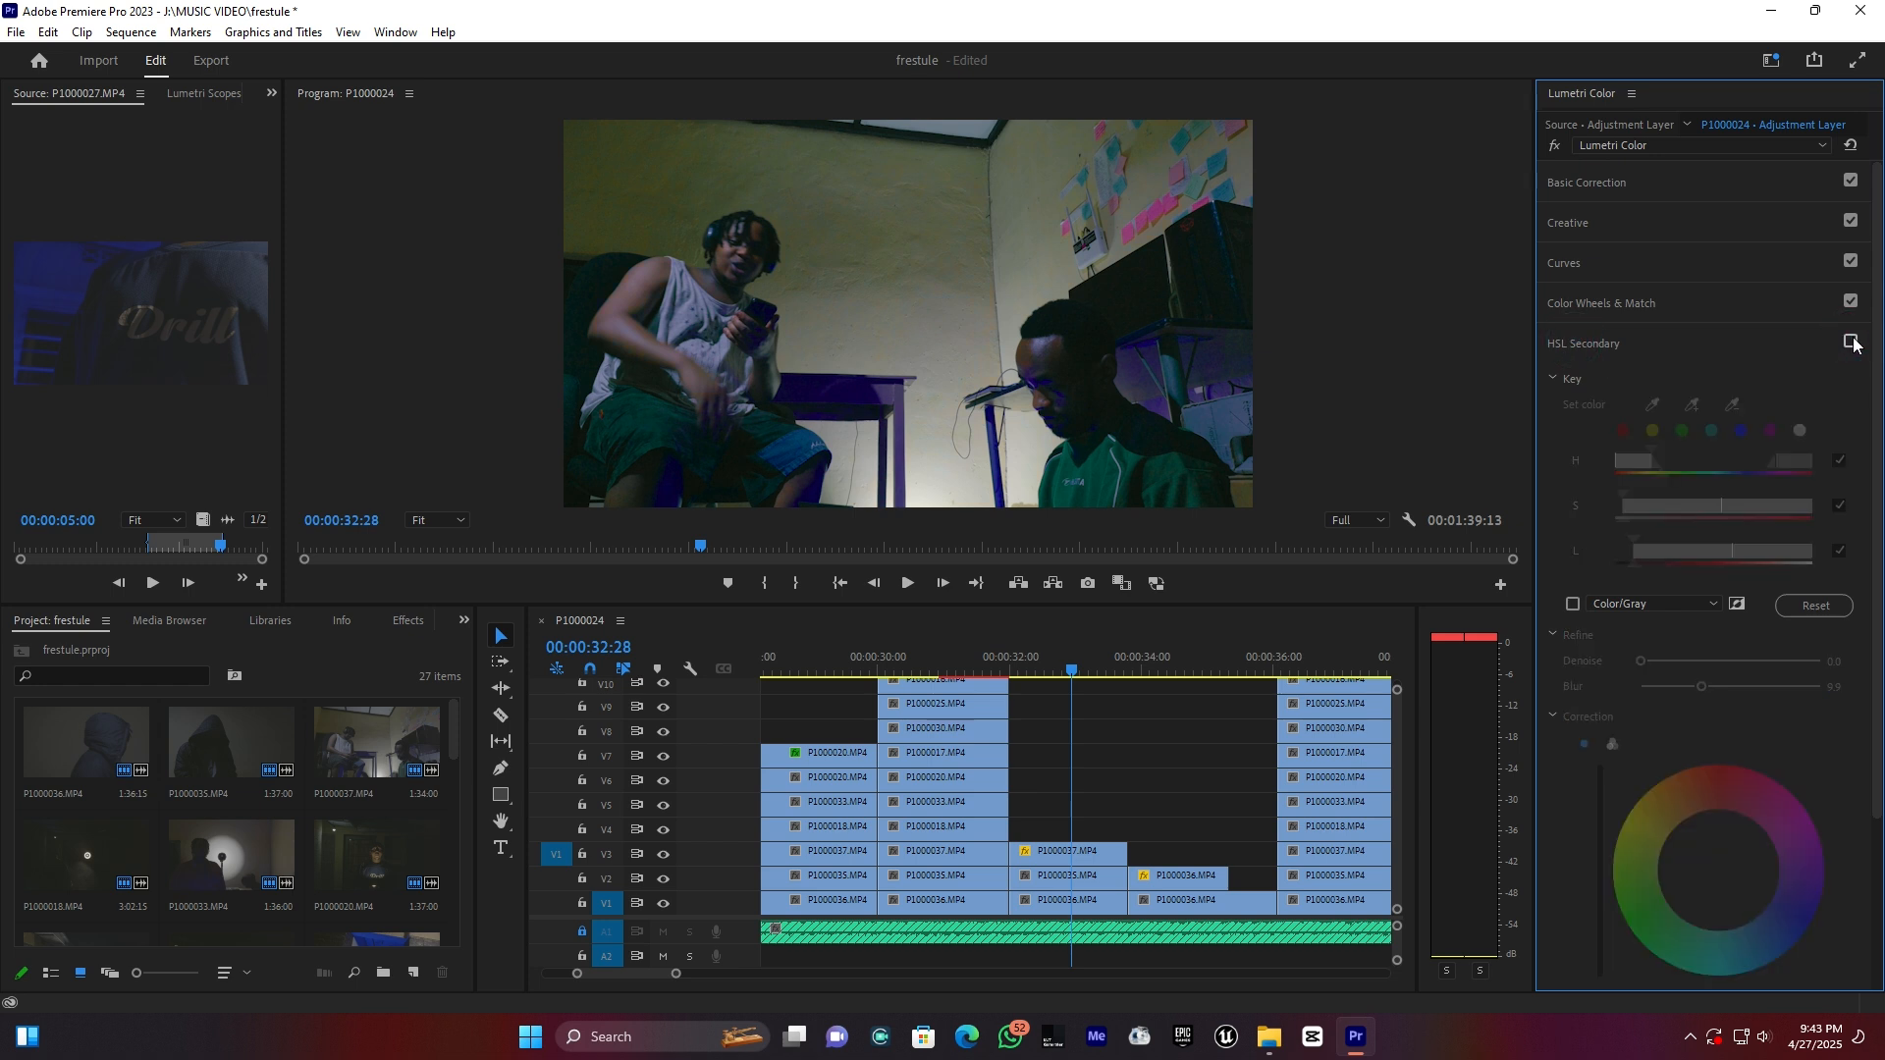
click(1850, 341)
click(1850, 340)
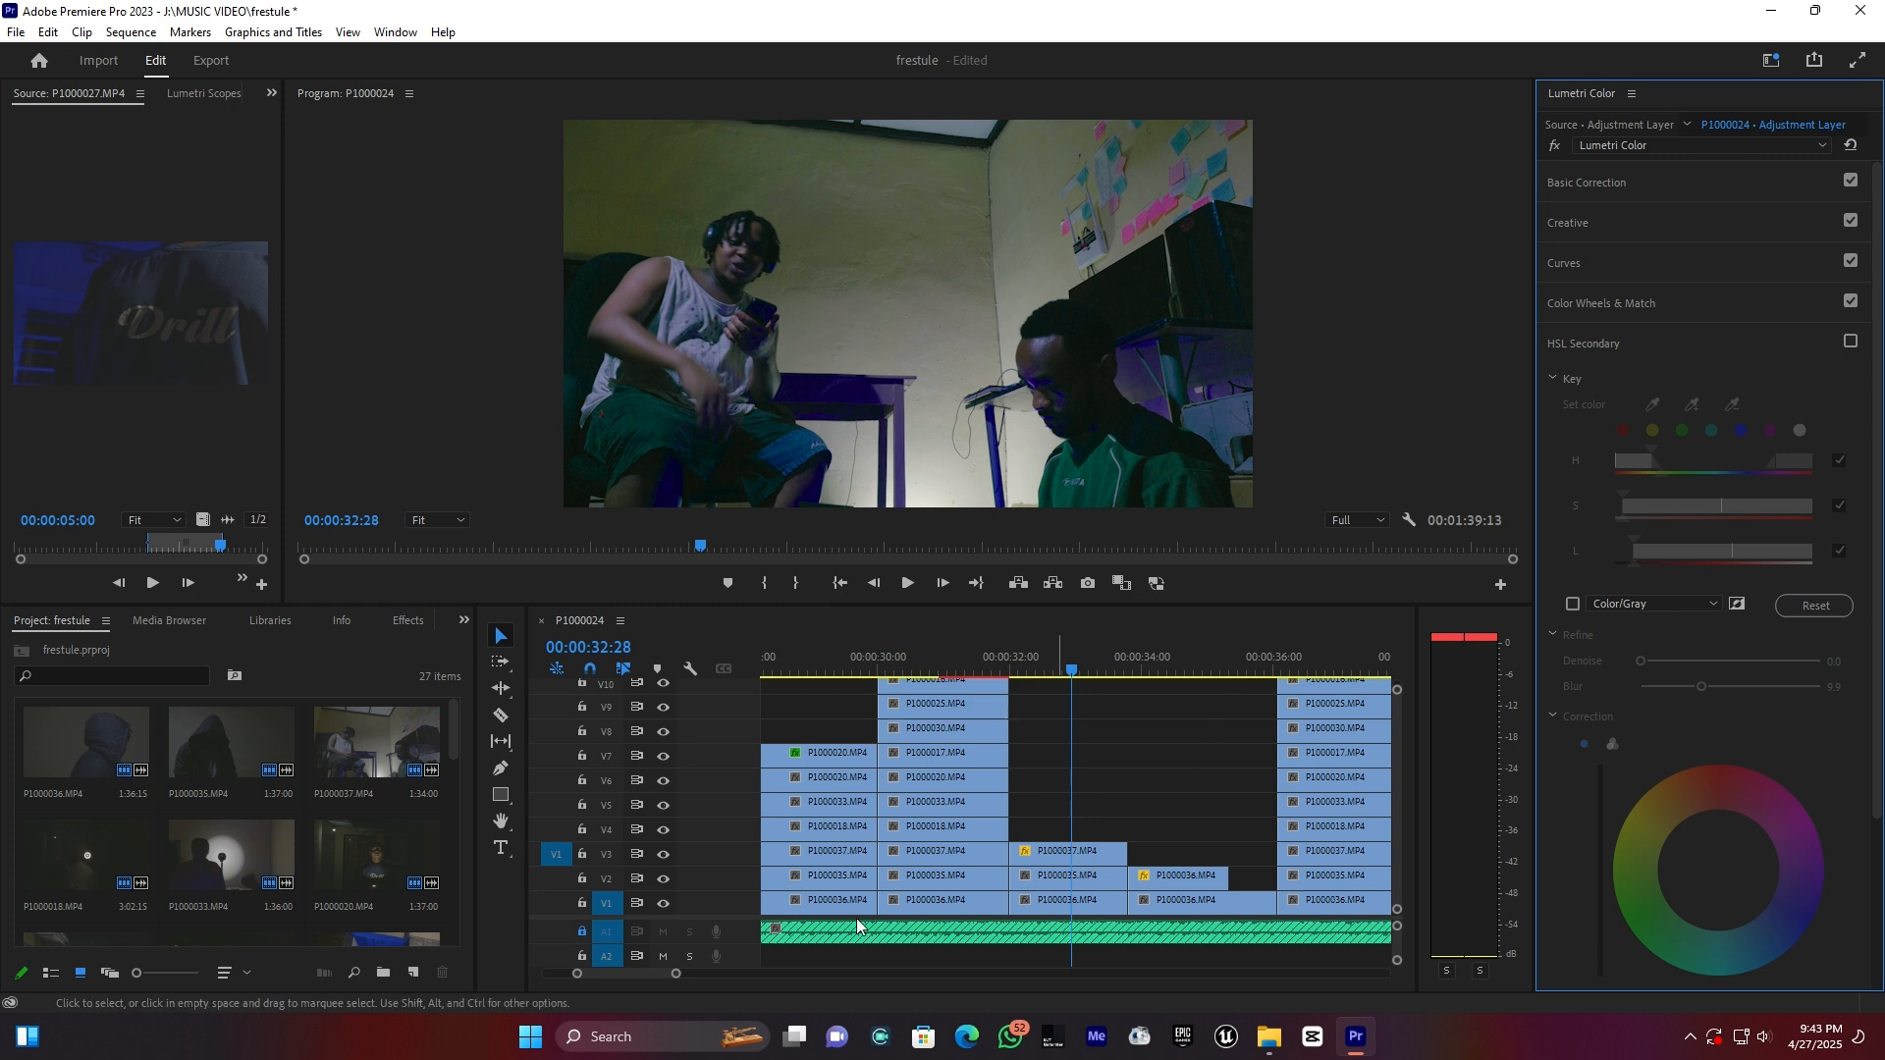
- Find the spotlight silhouette shot at 00:01:12:15 and cut the adjustment layer at its start
drag(676, 974, 865, 974)
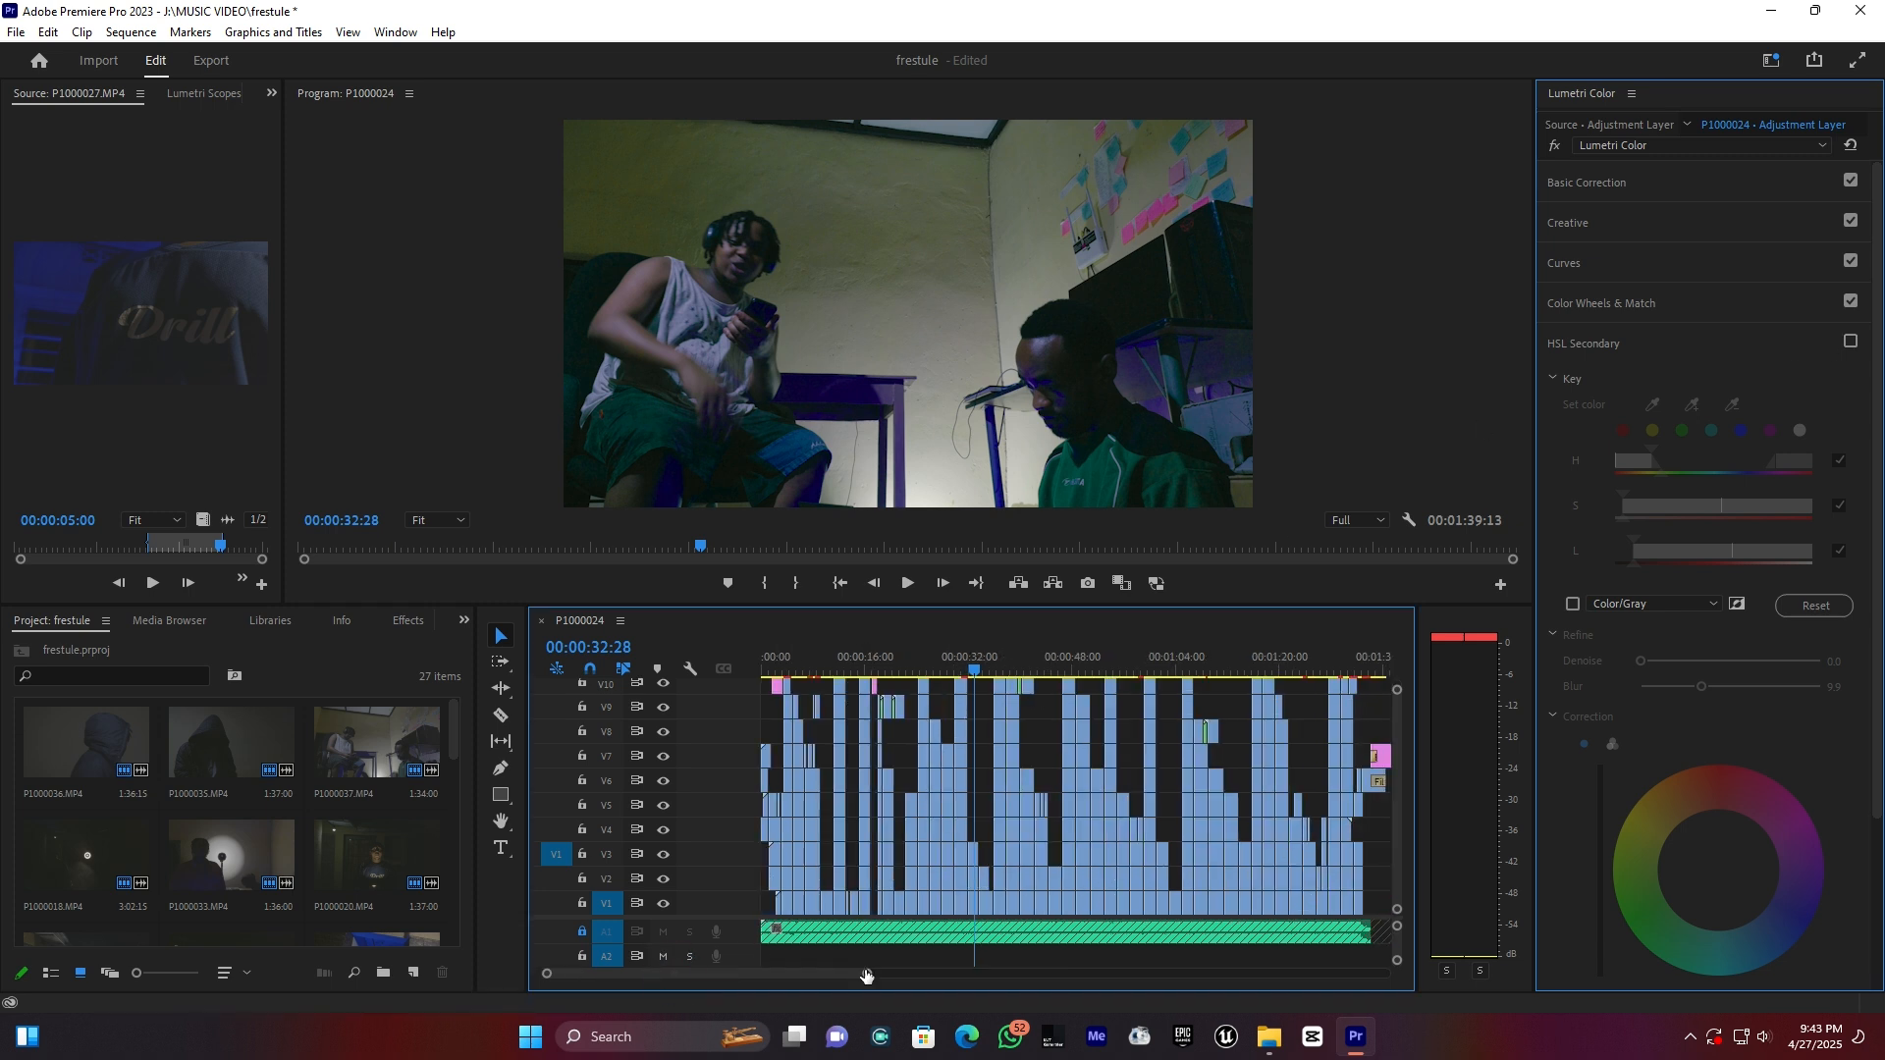
click(1175, 666)
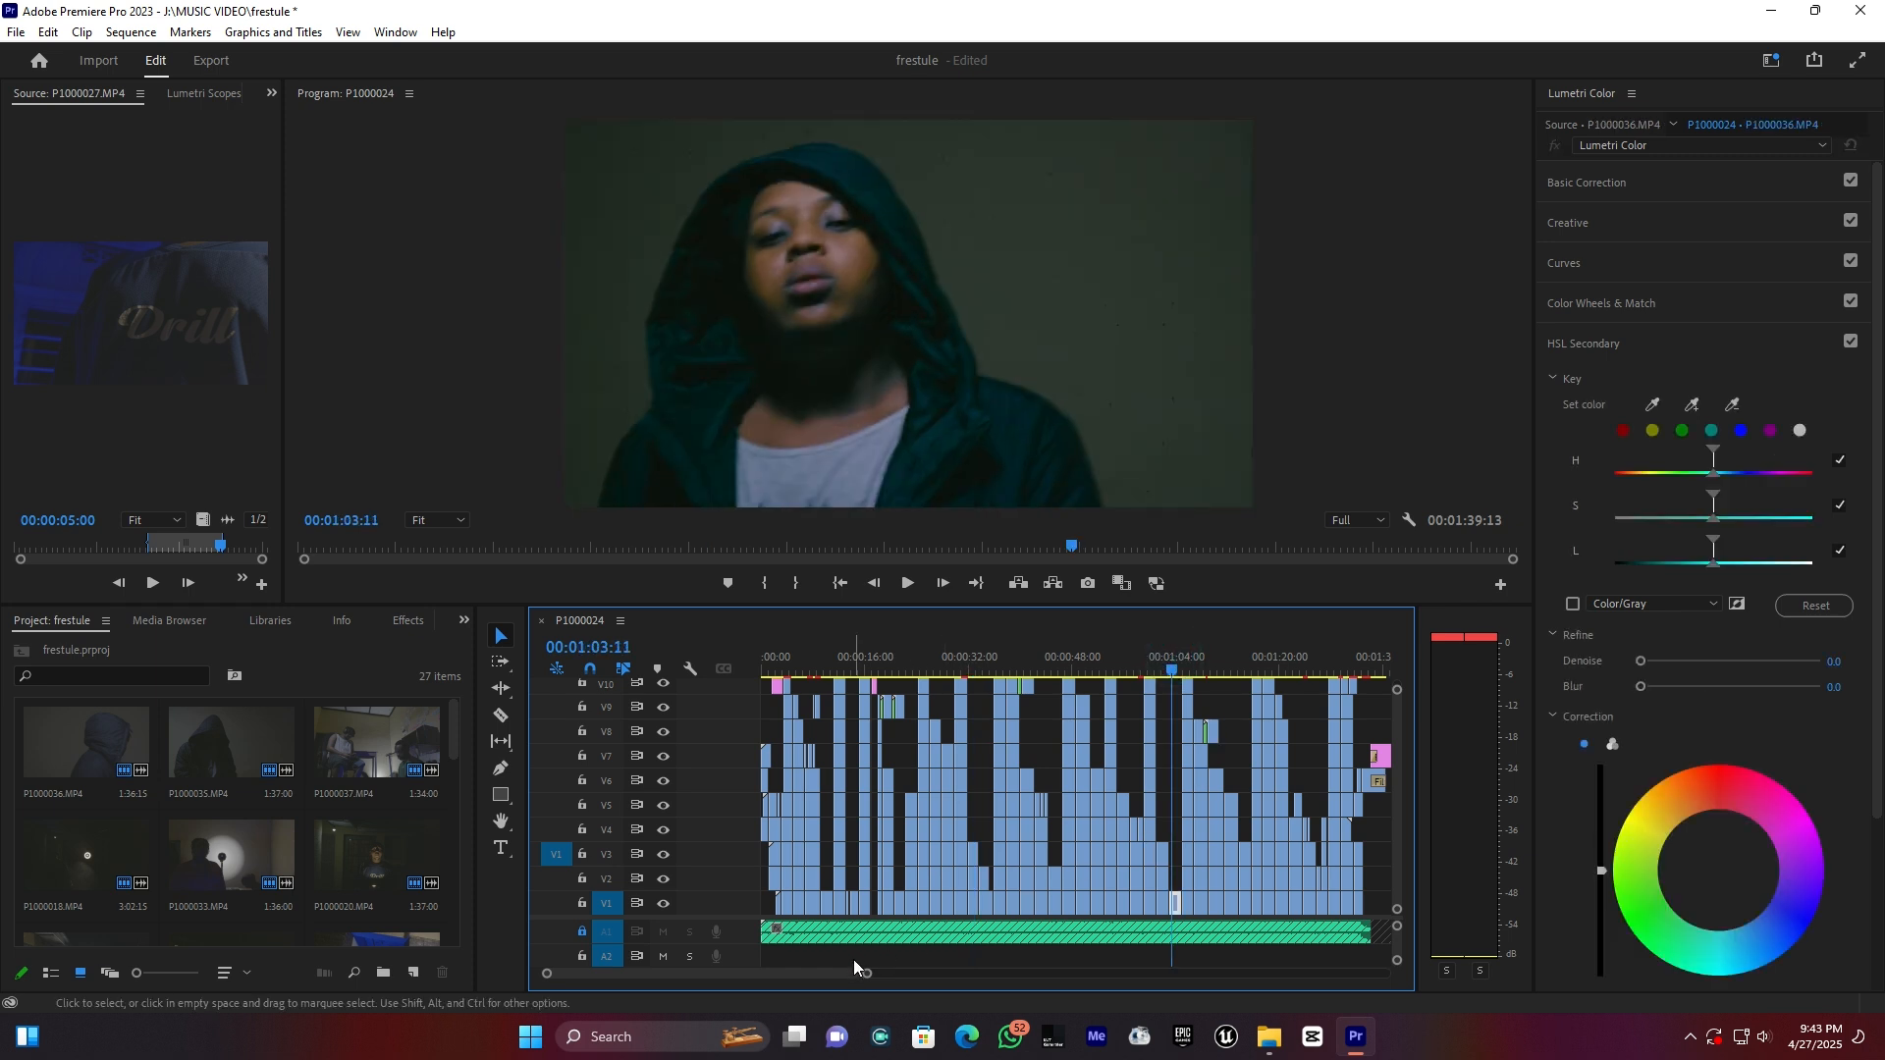
drag(868, 976, 922, 975)
click(1101, 668)
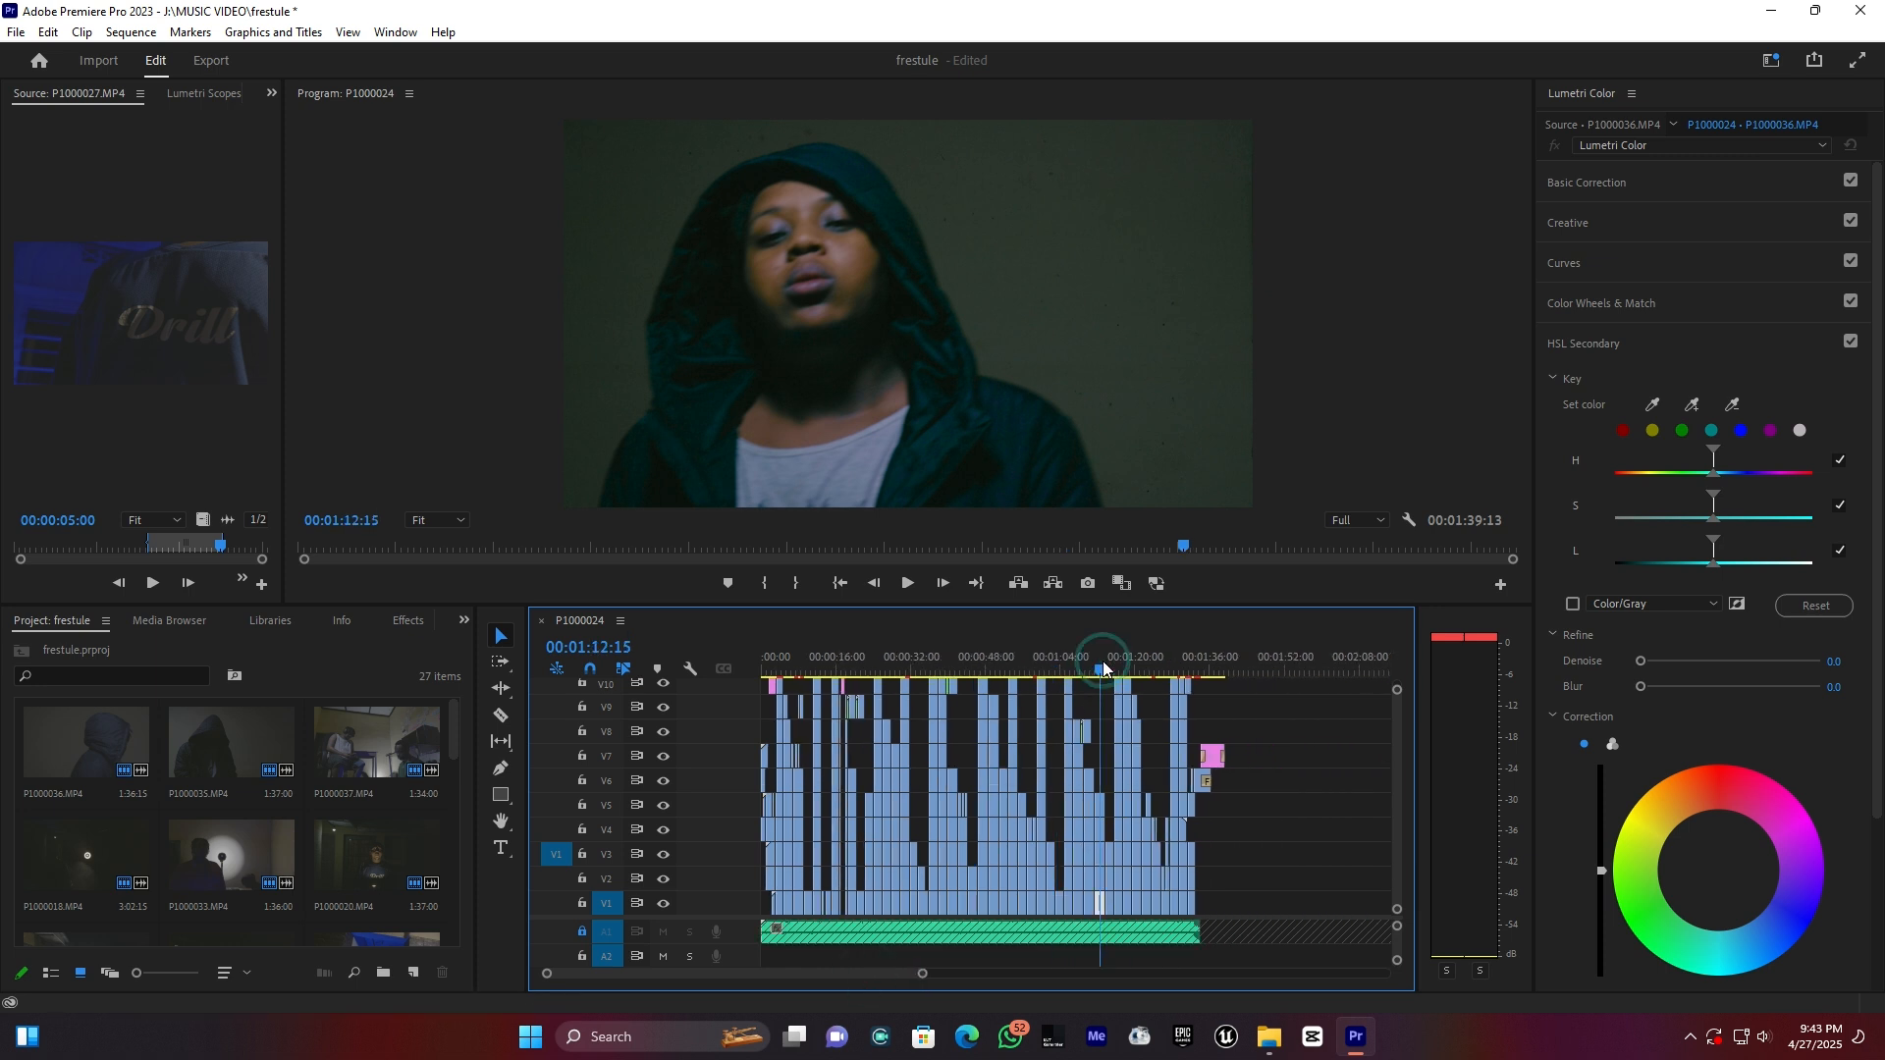
drag(1396, 791, 1397, 791)
drag(921, 975, 763, 975)
click(1080, 832)
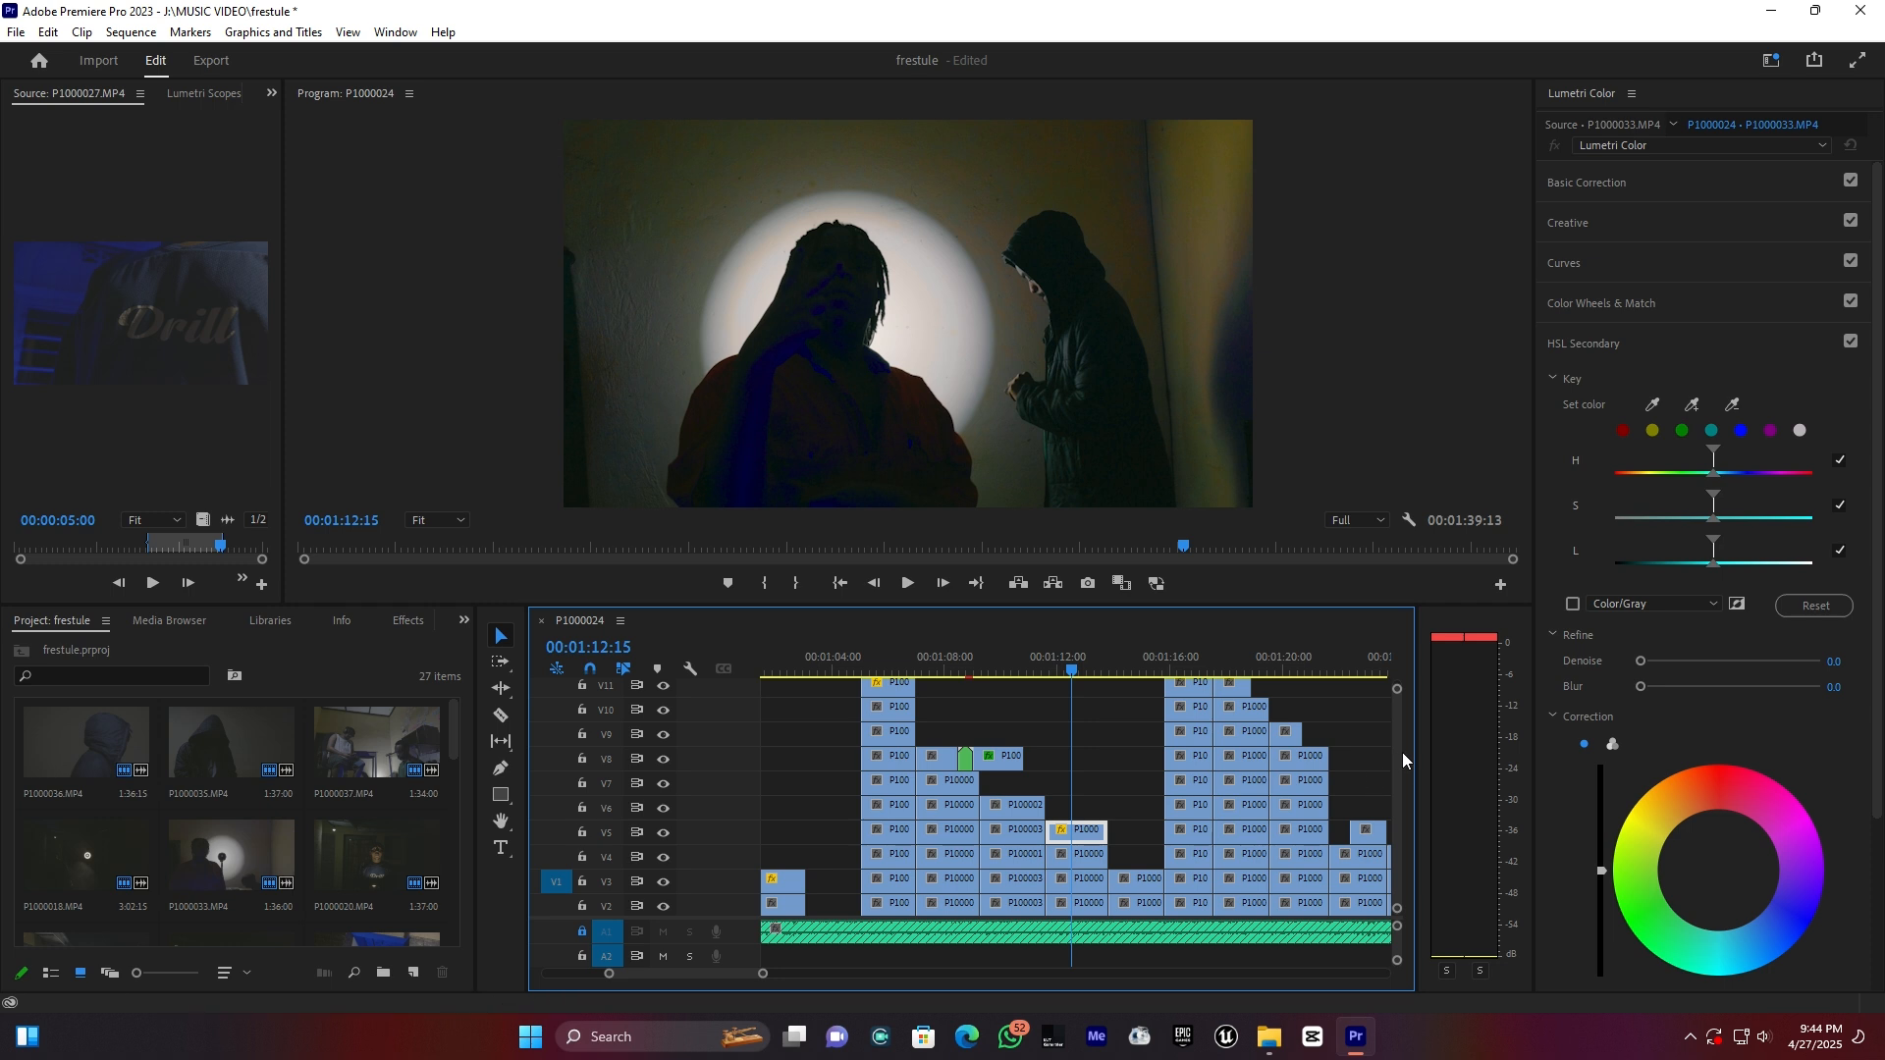
scroll(1402, 752, up, 5)
key(c)
click(1047, 722)
key(v)
- Cool the silhouette shot's adjustment segment by lowering its temperature to about -47
click(1085, 717)
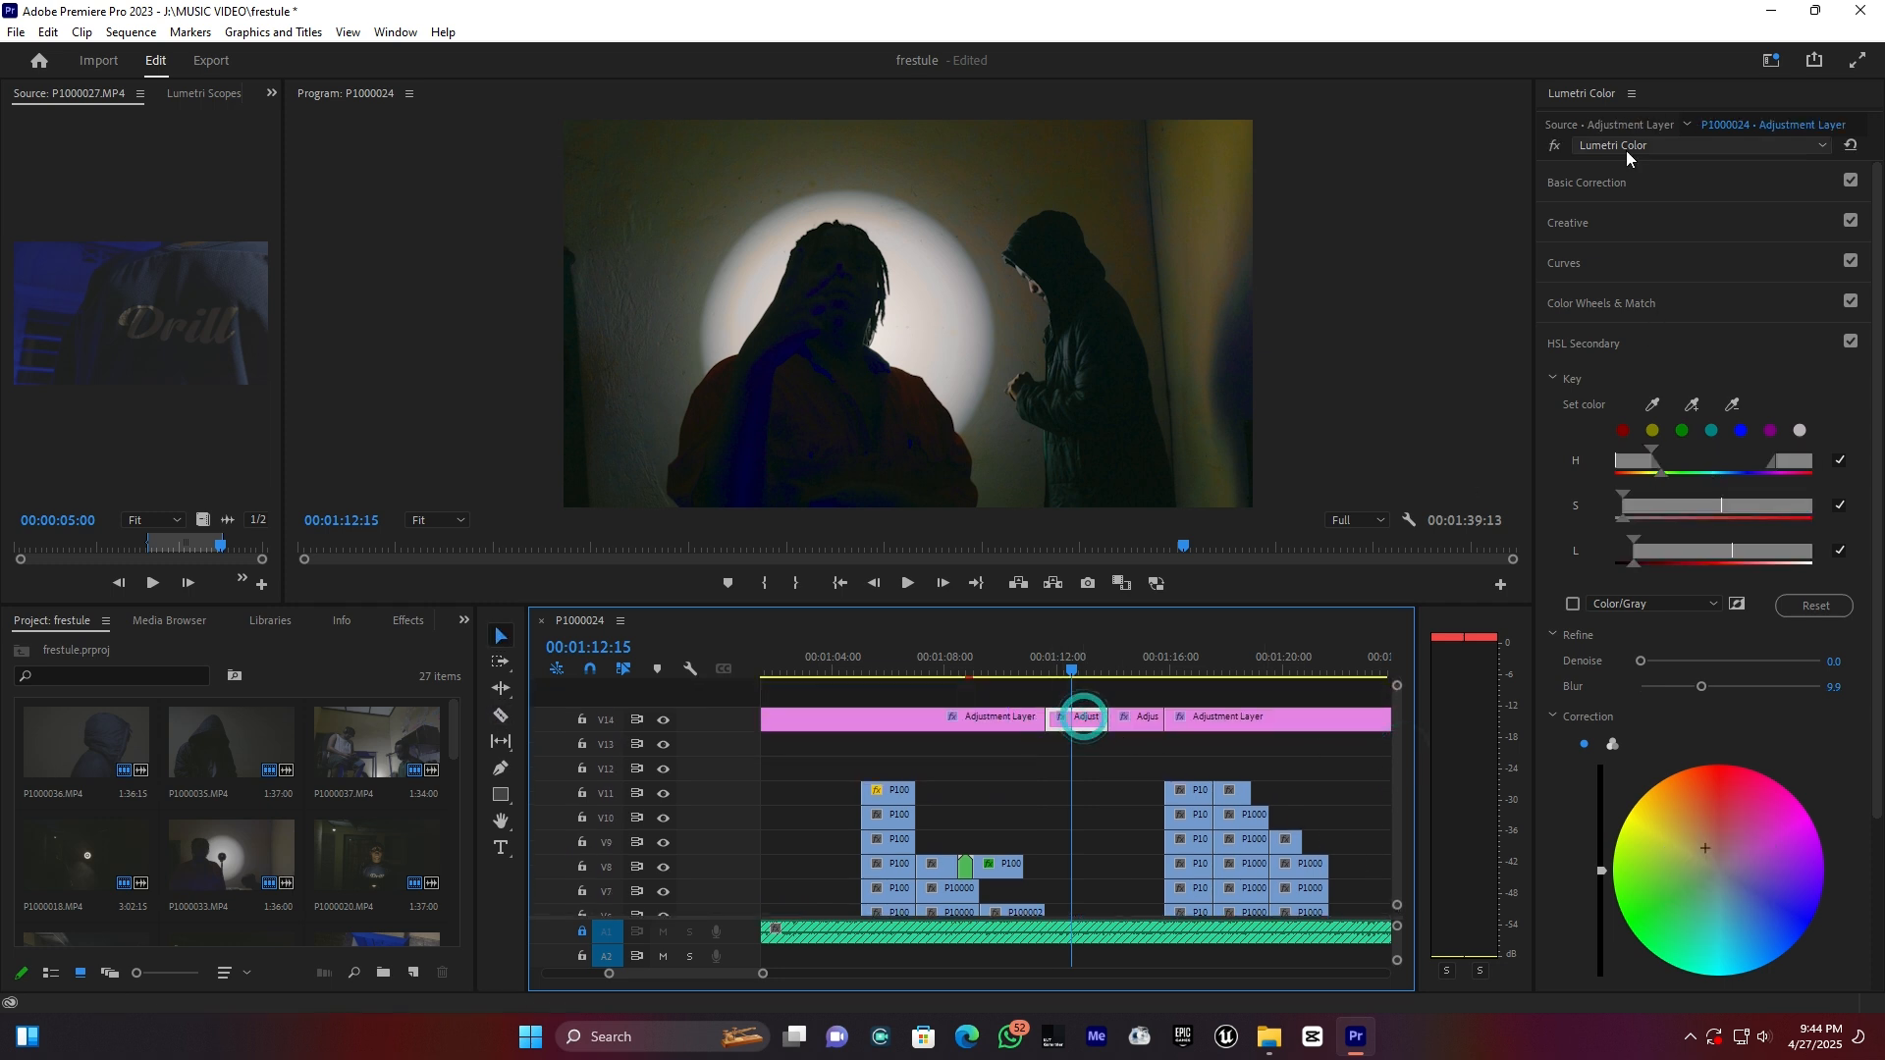
click(1571, 182)
drag(1735, 361, 1687, 365)
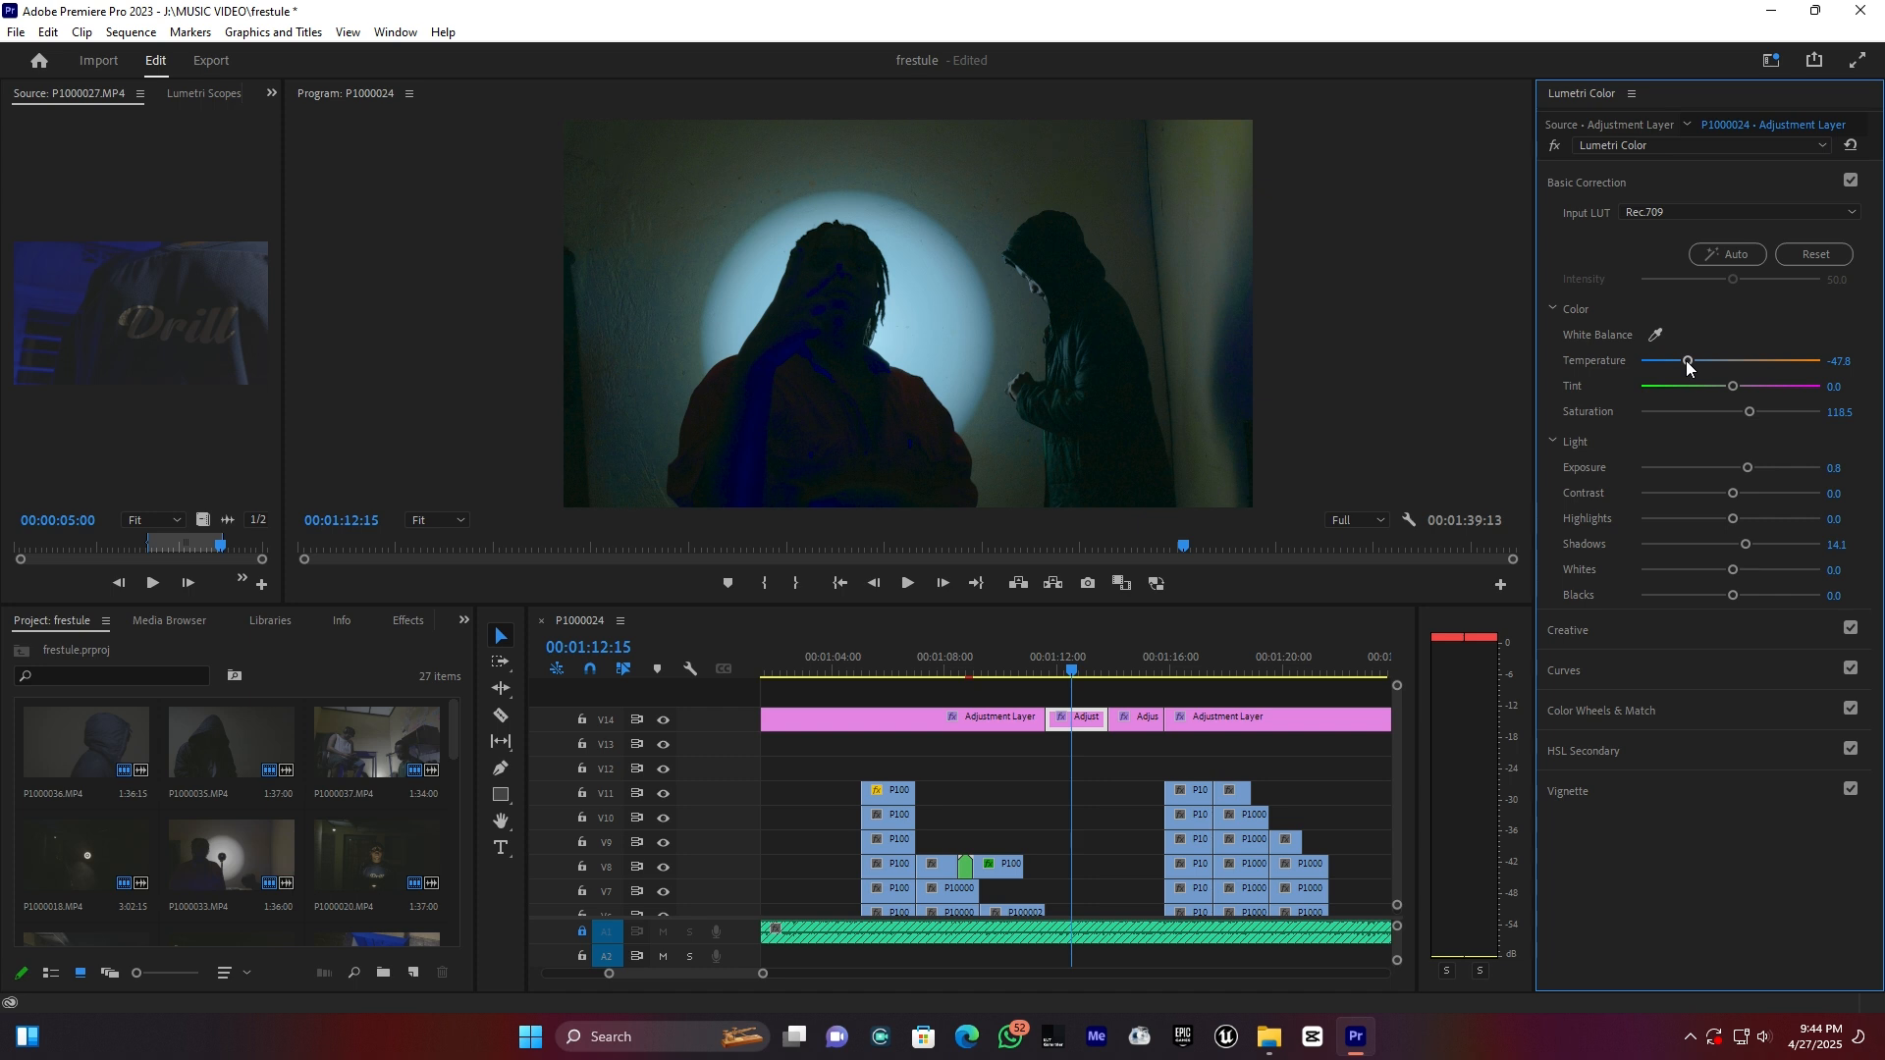
- Ease the silhouette segment's temperature back to about -10 and turn off its HSL Secondary correction, playing the shot to check it
mouse_move(1683, 361)
mouse_down()
mouse_move(1649, 365)
mouse_move(1711, 362)
mouse_up()
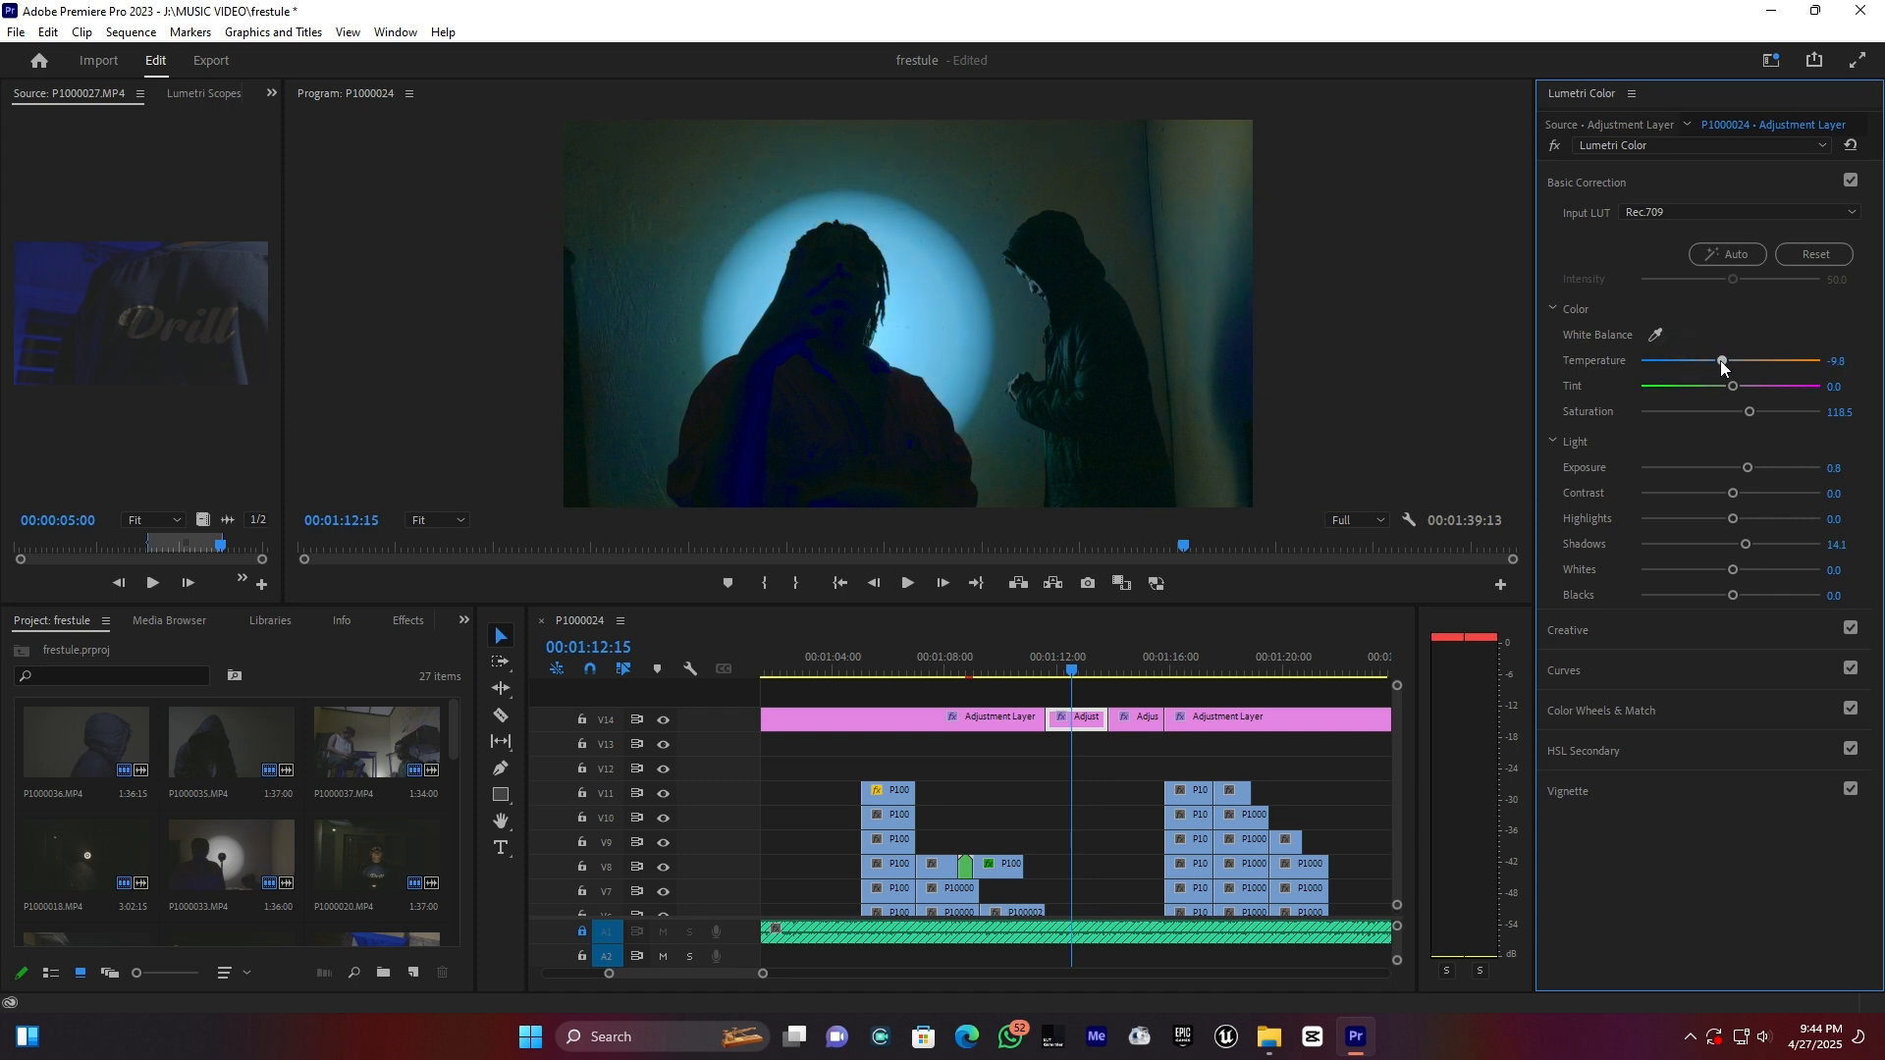
click(1621, 185)
click(1849, 344)
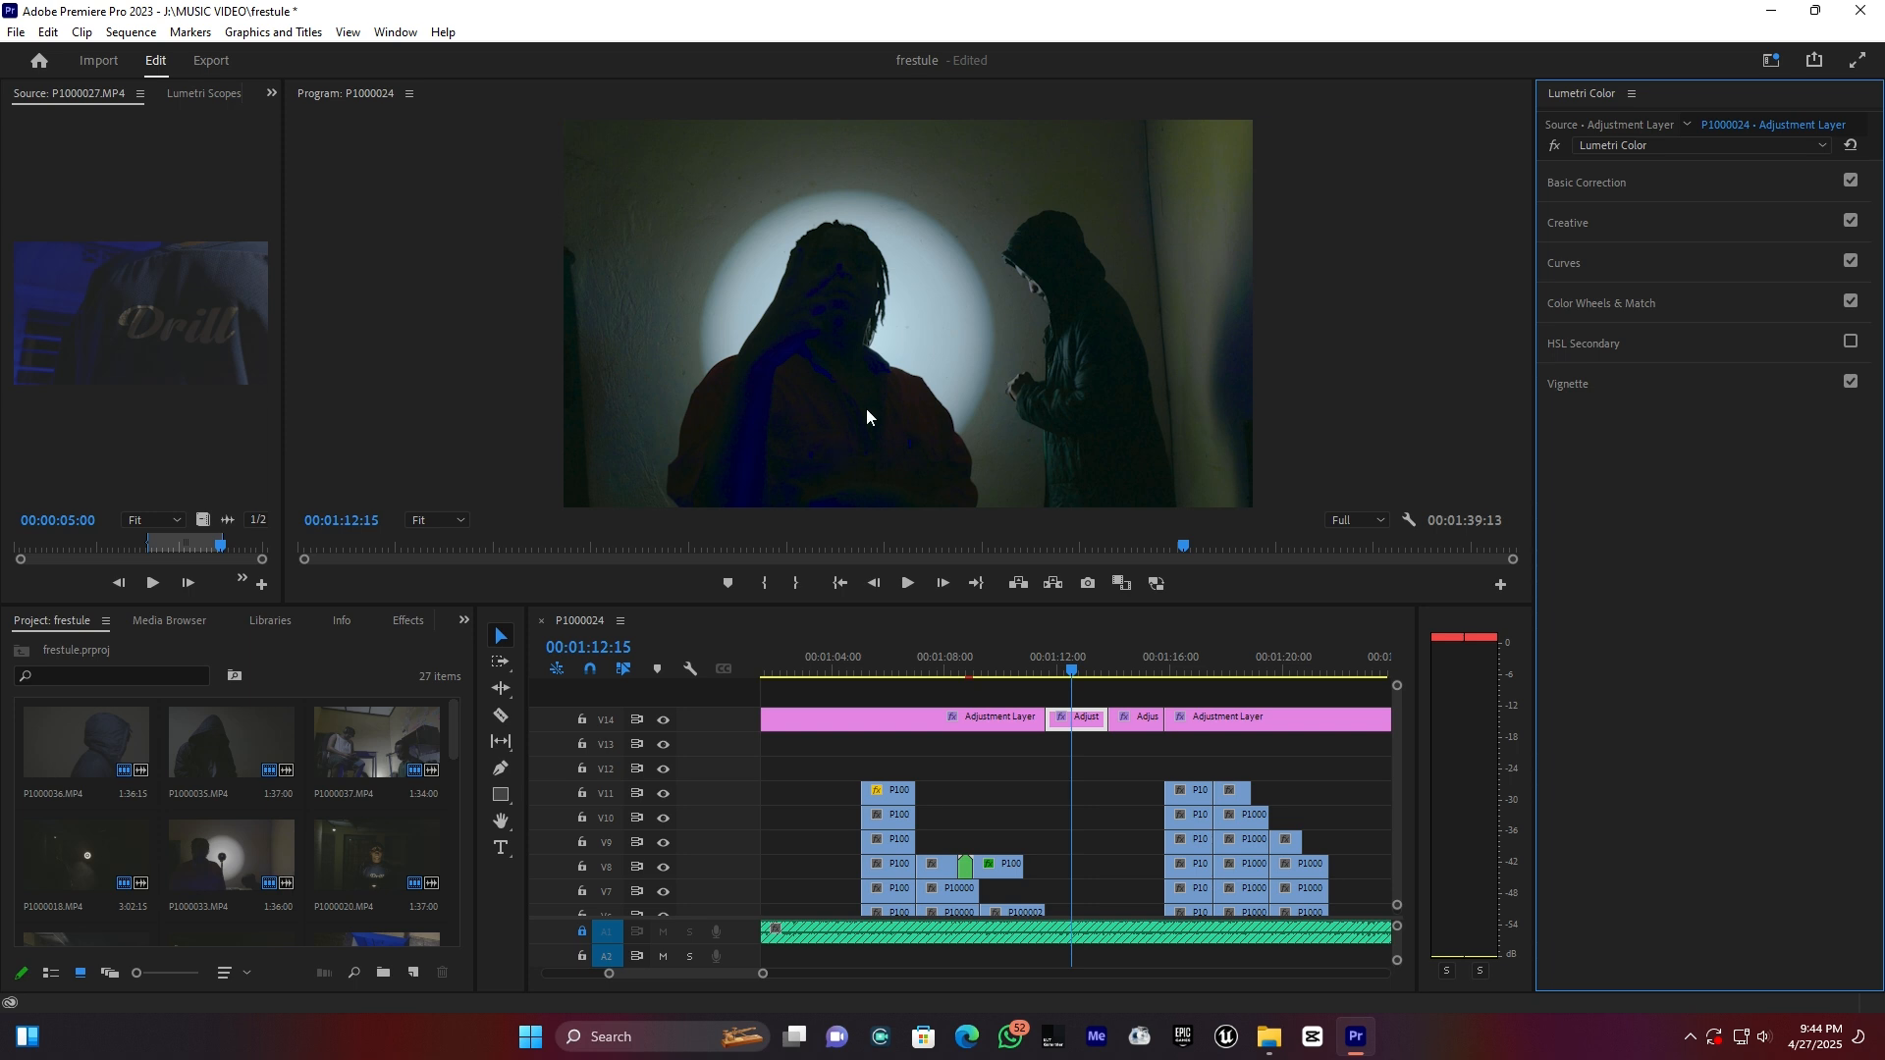
key(space)
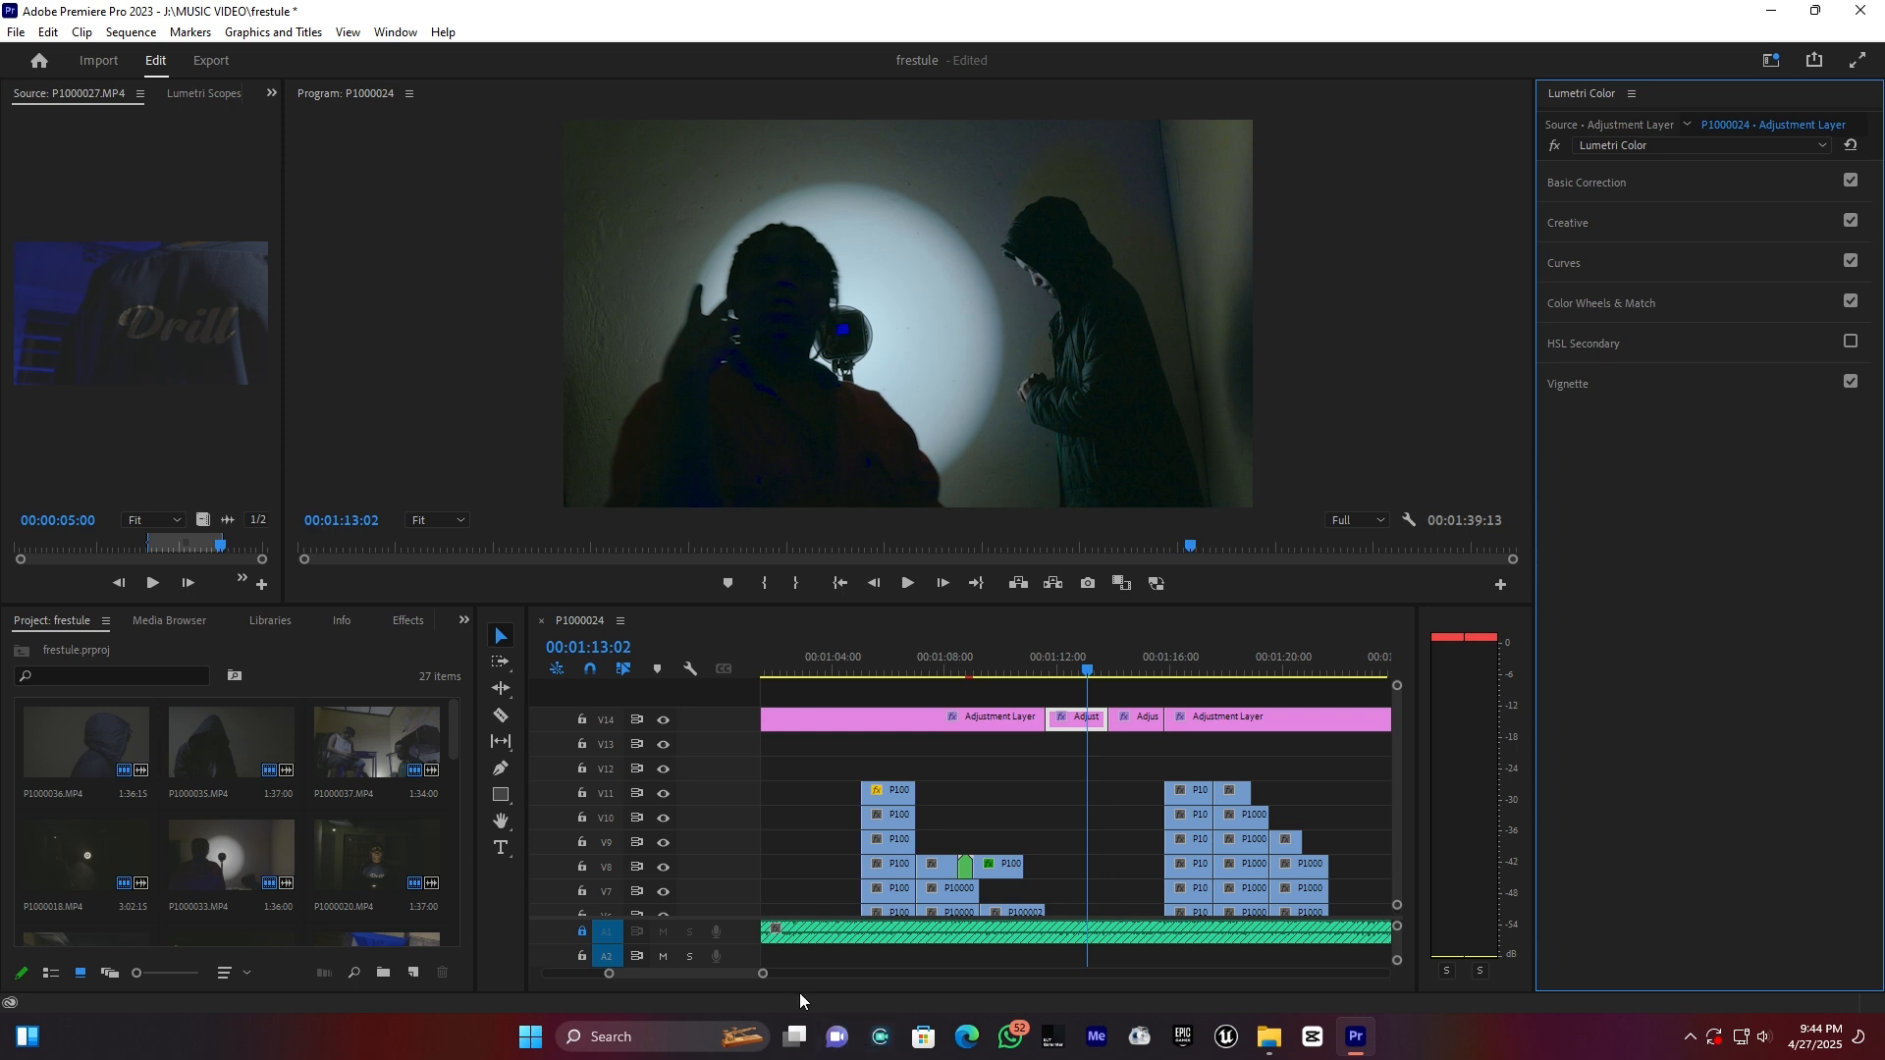
- Switch to a workspace with Effect Controls and a wider timeline, showing the whole sequence and its adjustment layer track
drag(763, 974, 919, 988)
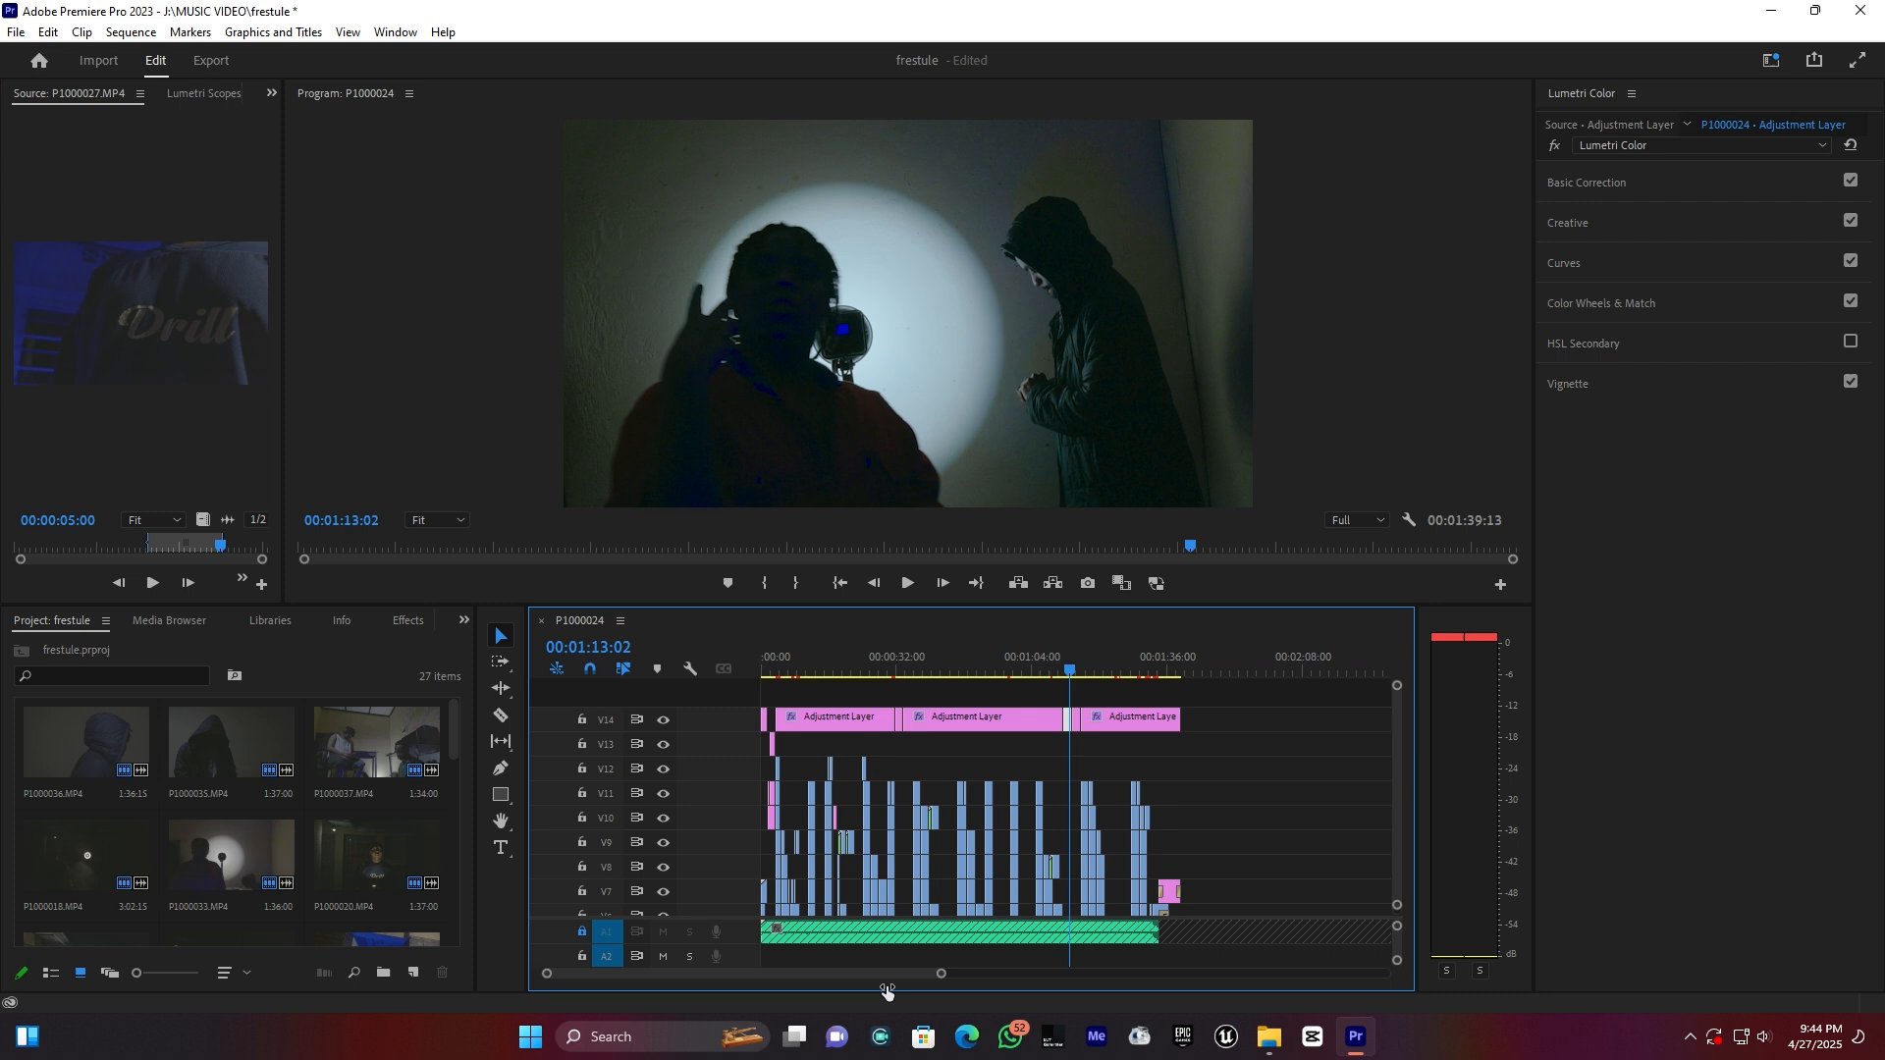
click(951, 664)
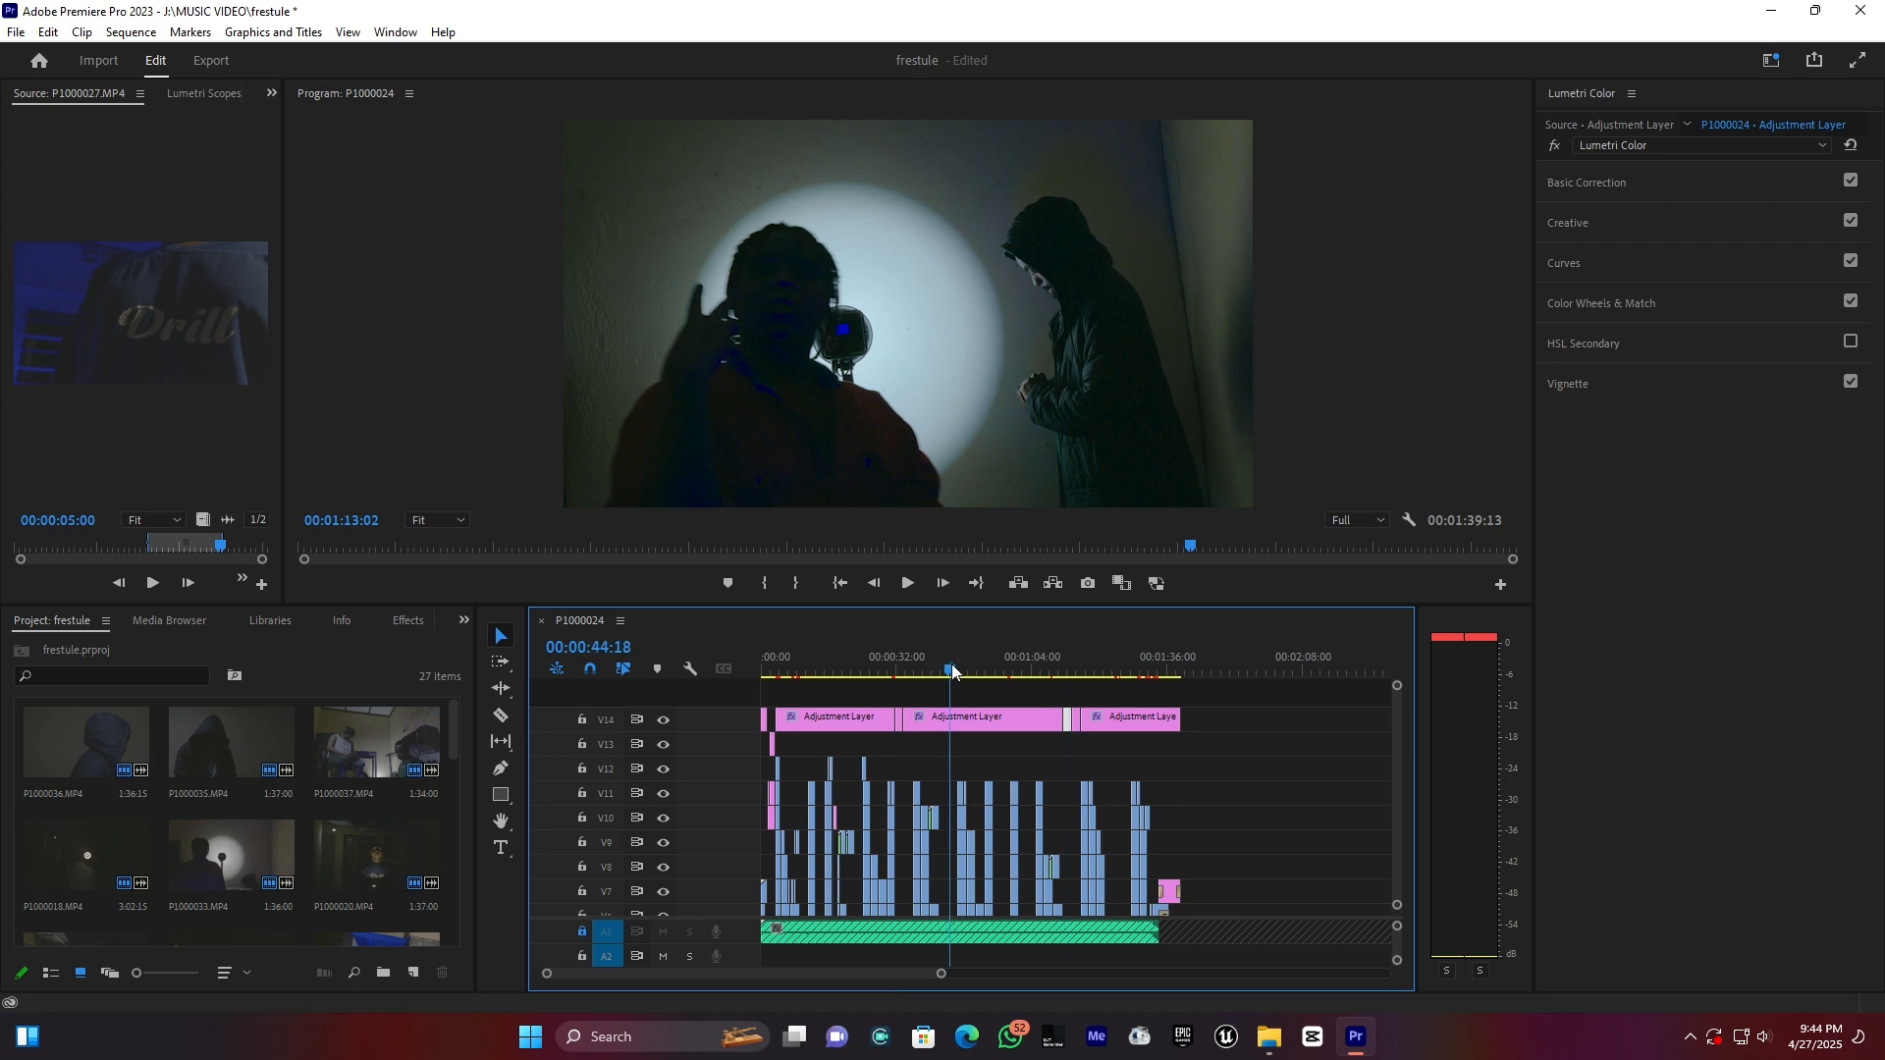
drag(938, 975, 992, 980)
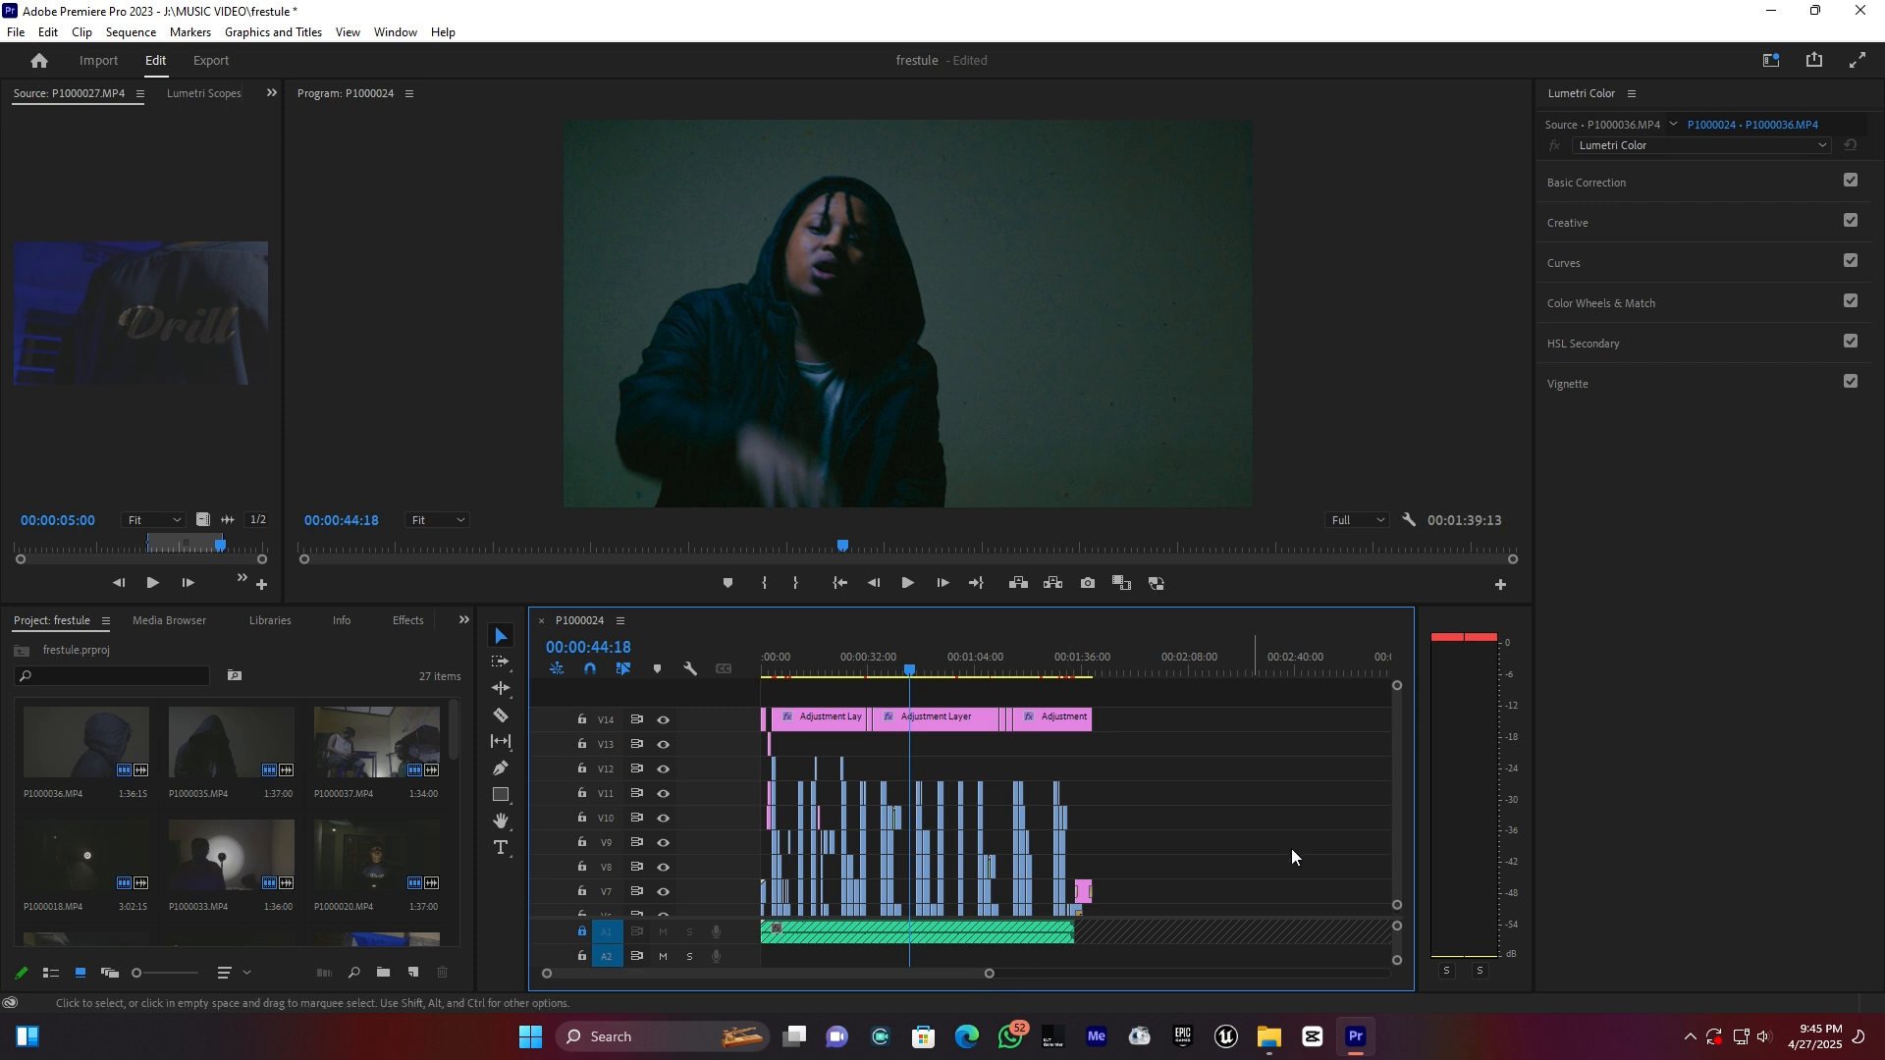
click(1396, 788)
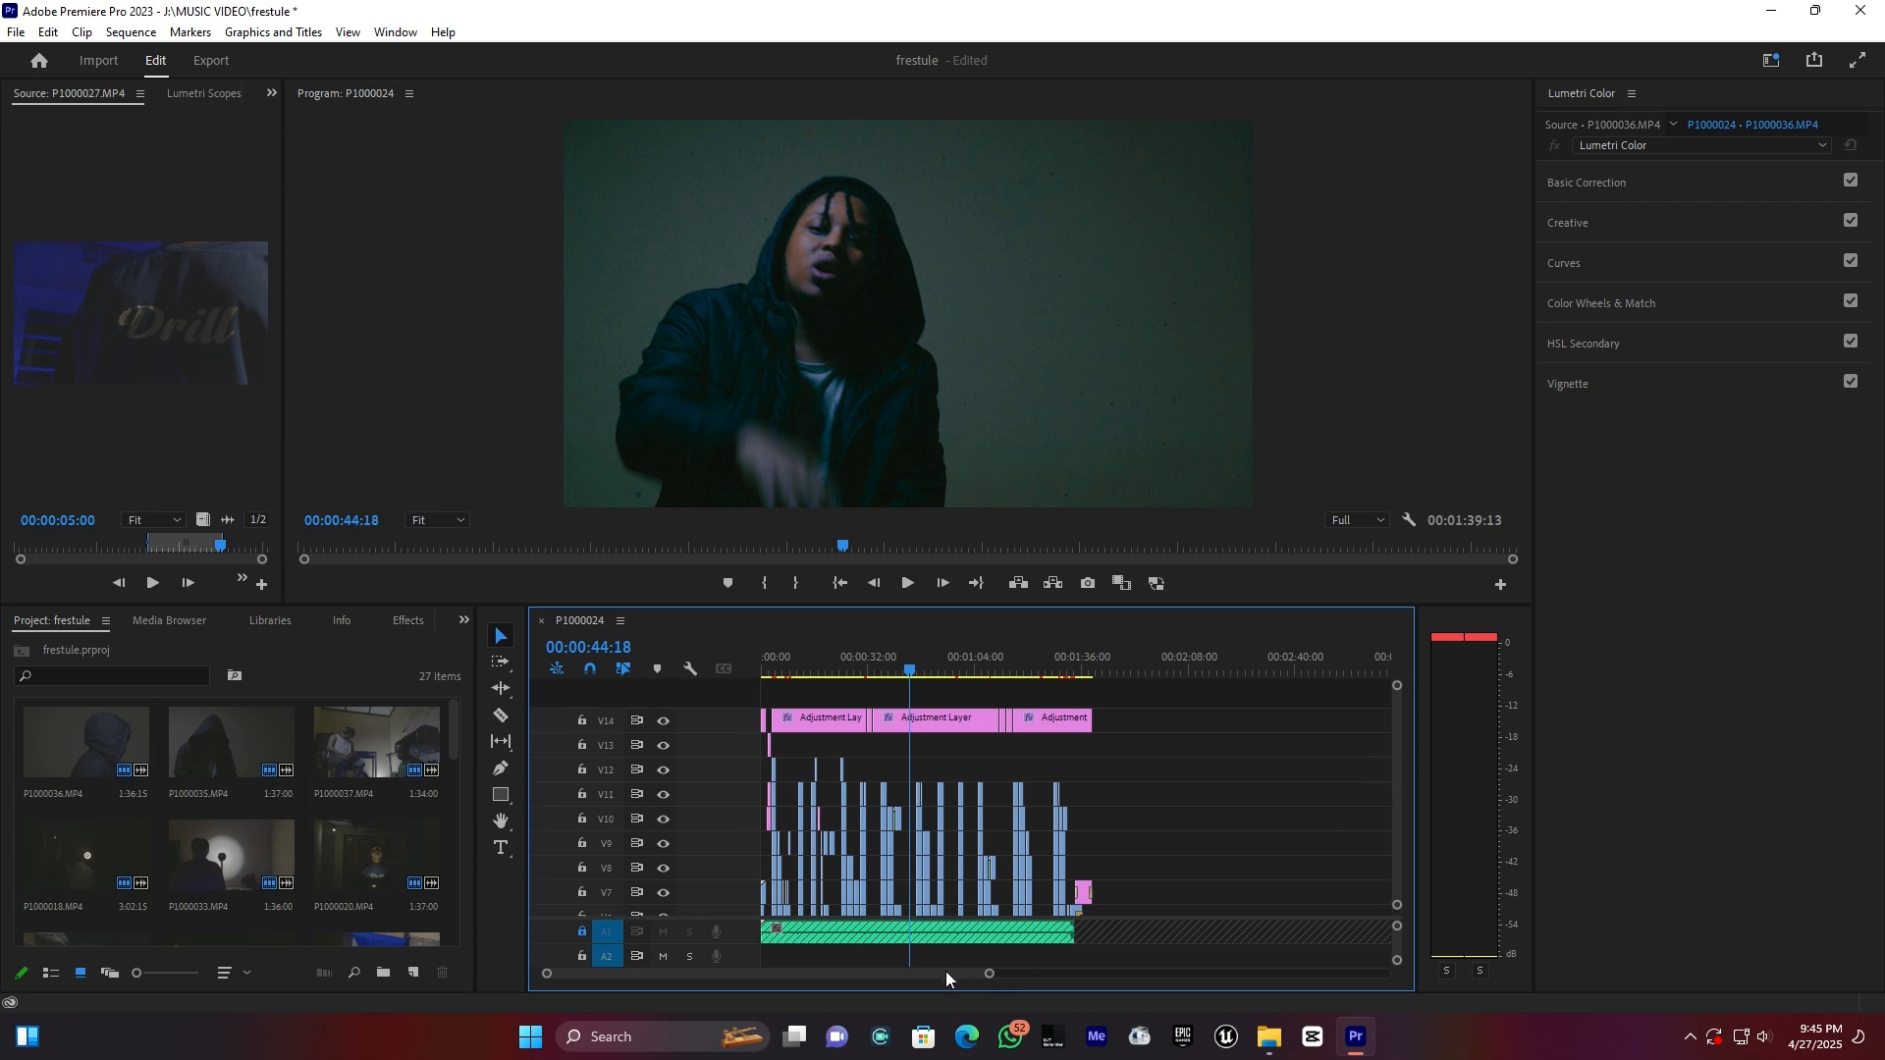
drag(988, 977, 898, 975)
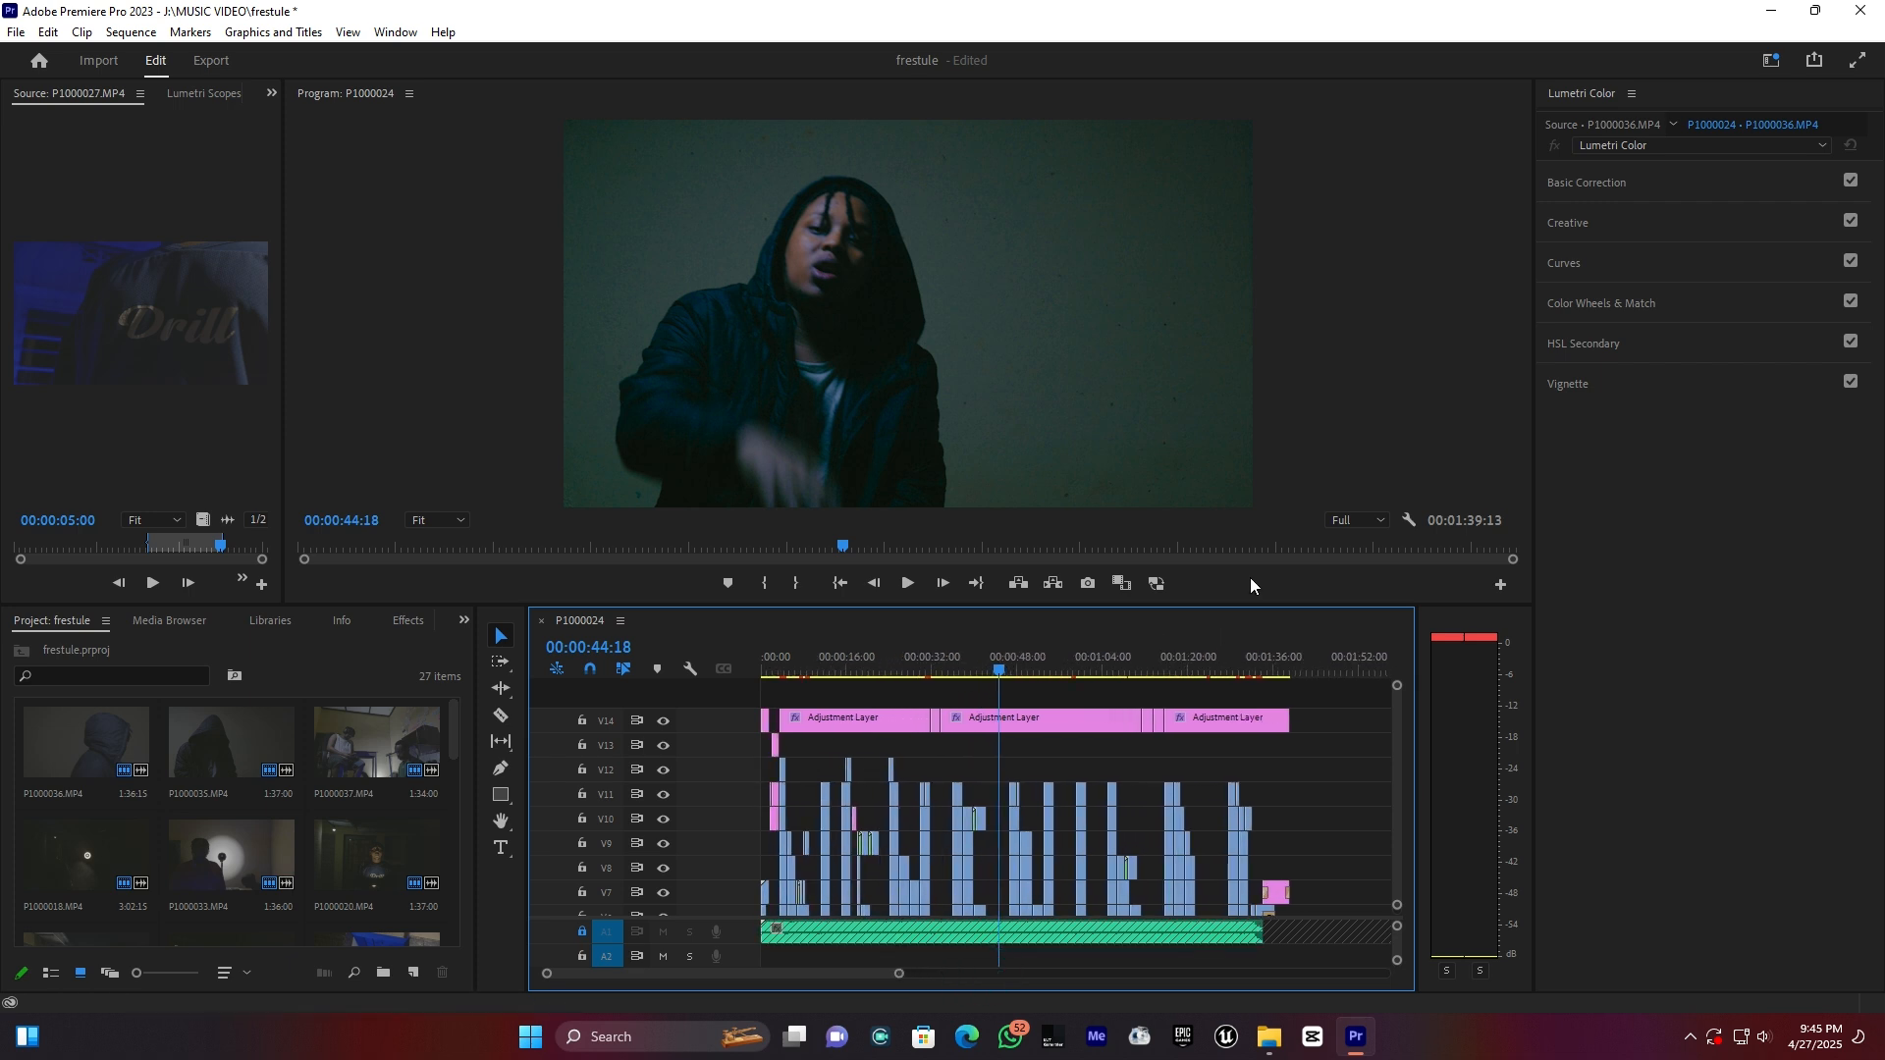
click(1777, 60)
click(1604, 248)
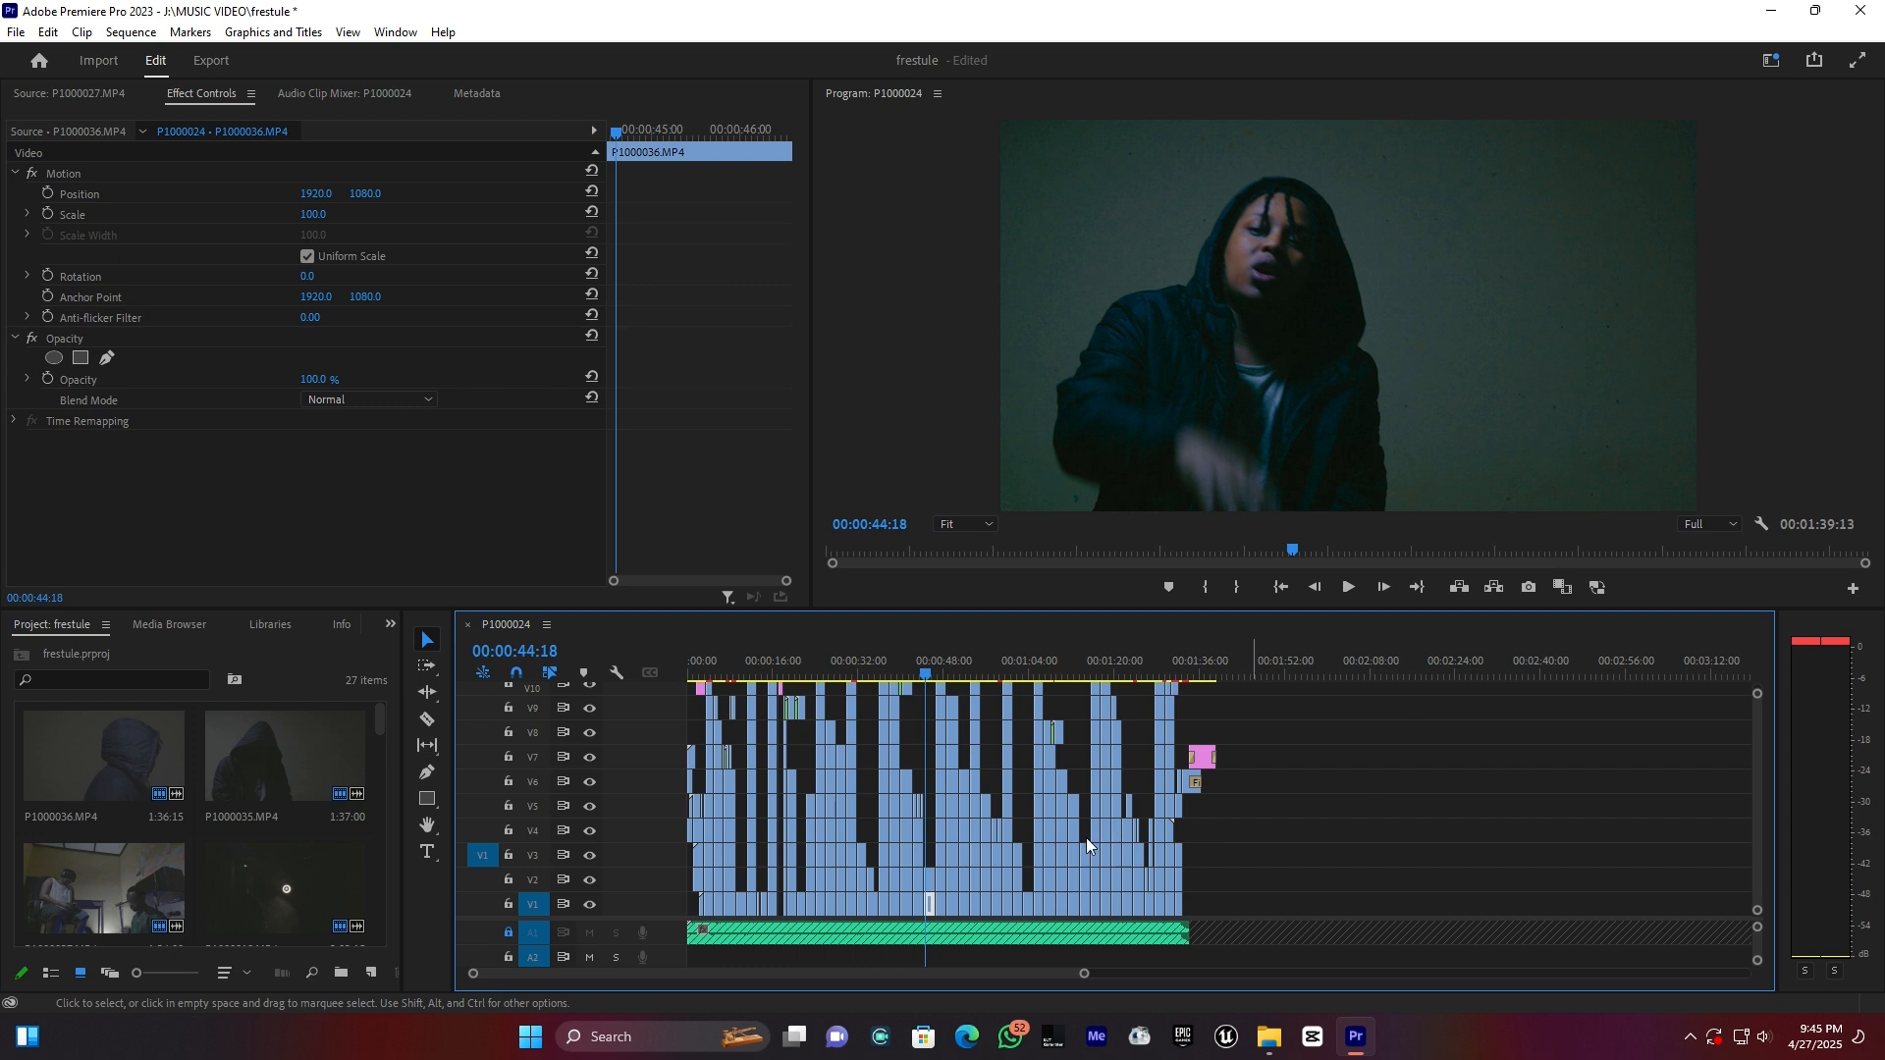
click(880, 975)
click(848, 972)
drag(1757, 742, 1765, 719)
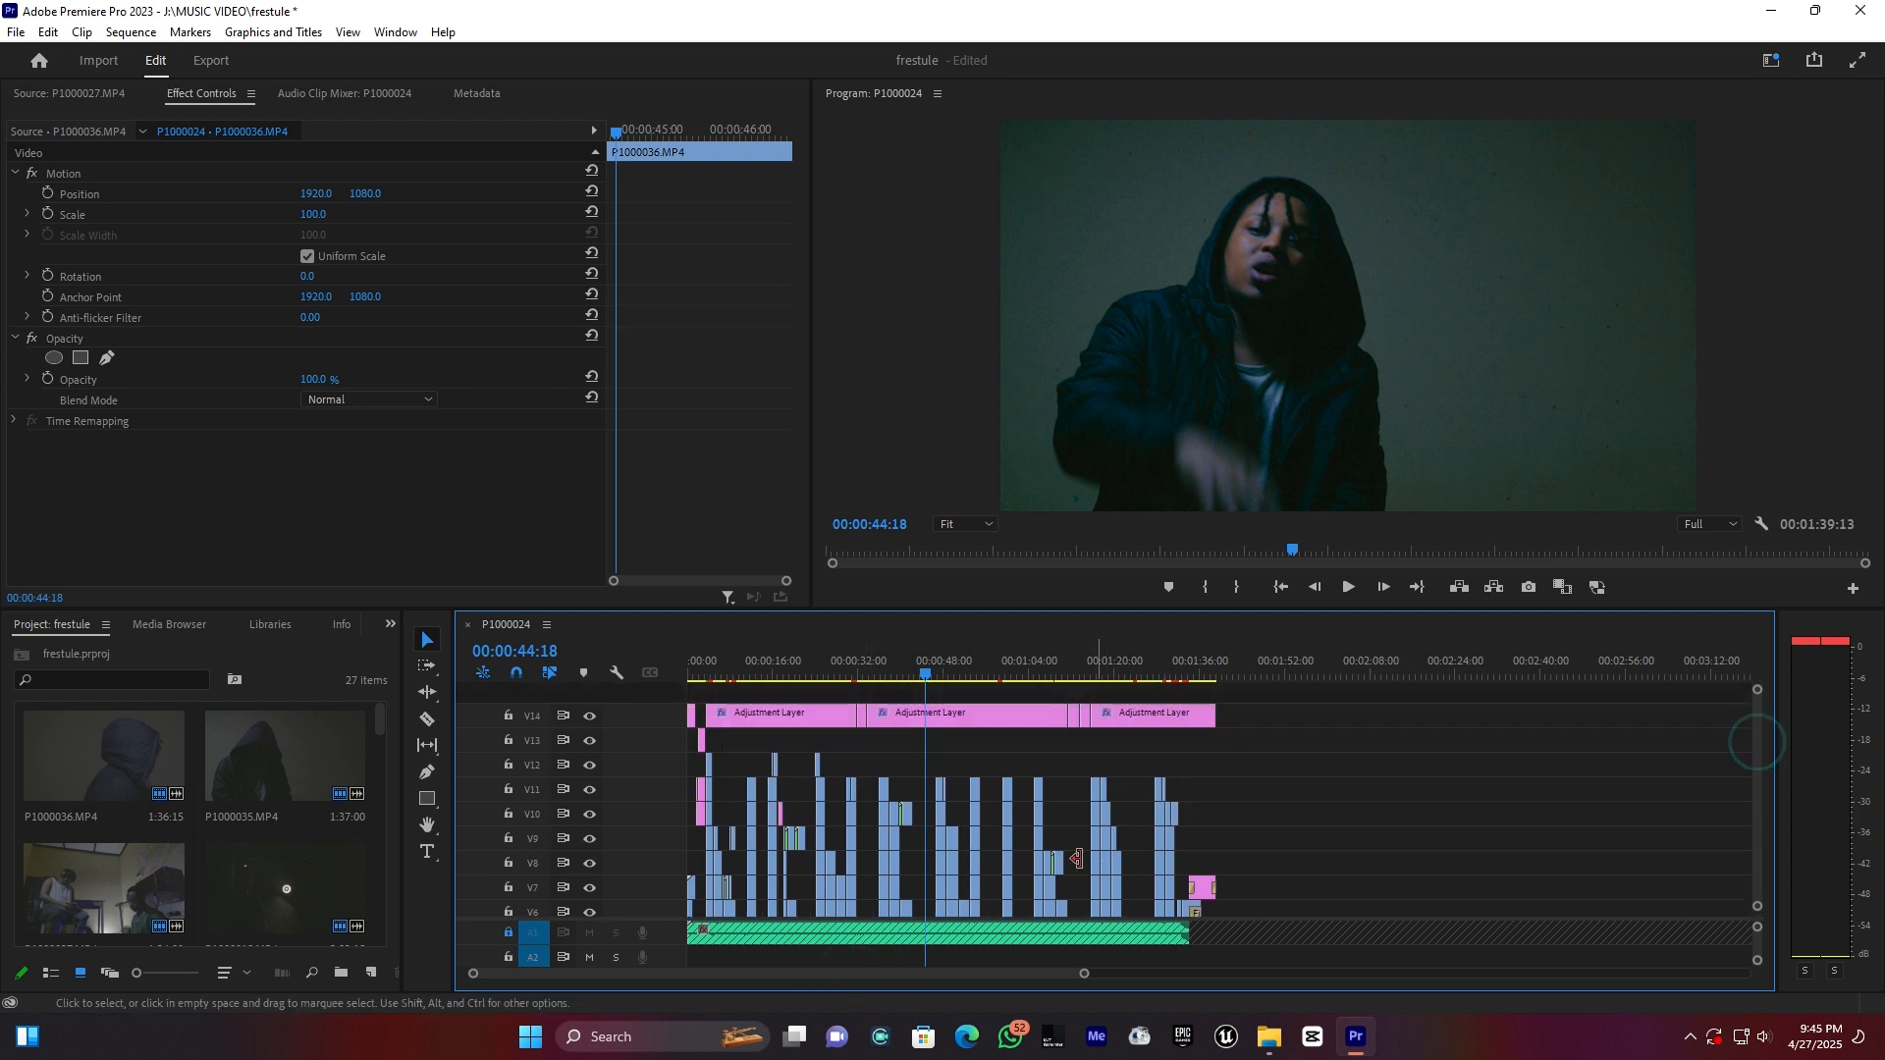
- Review the graded shots across the sequence, finishing with a full-screen look at the FREESTLYE title frame near 00:00:03:04
click(853, 675)
click(830, 674)
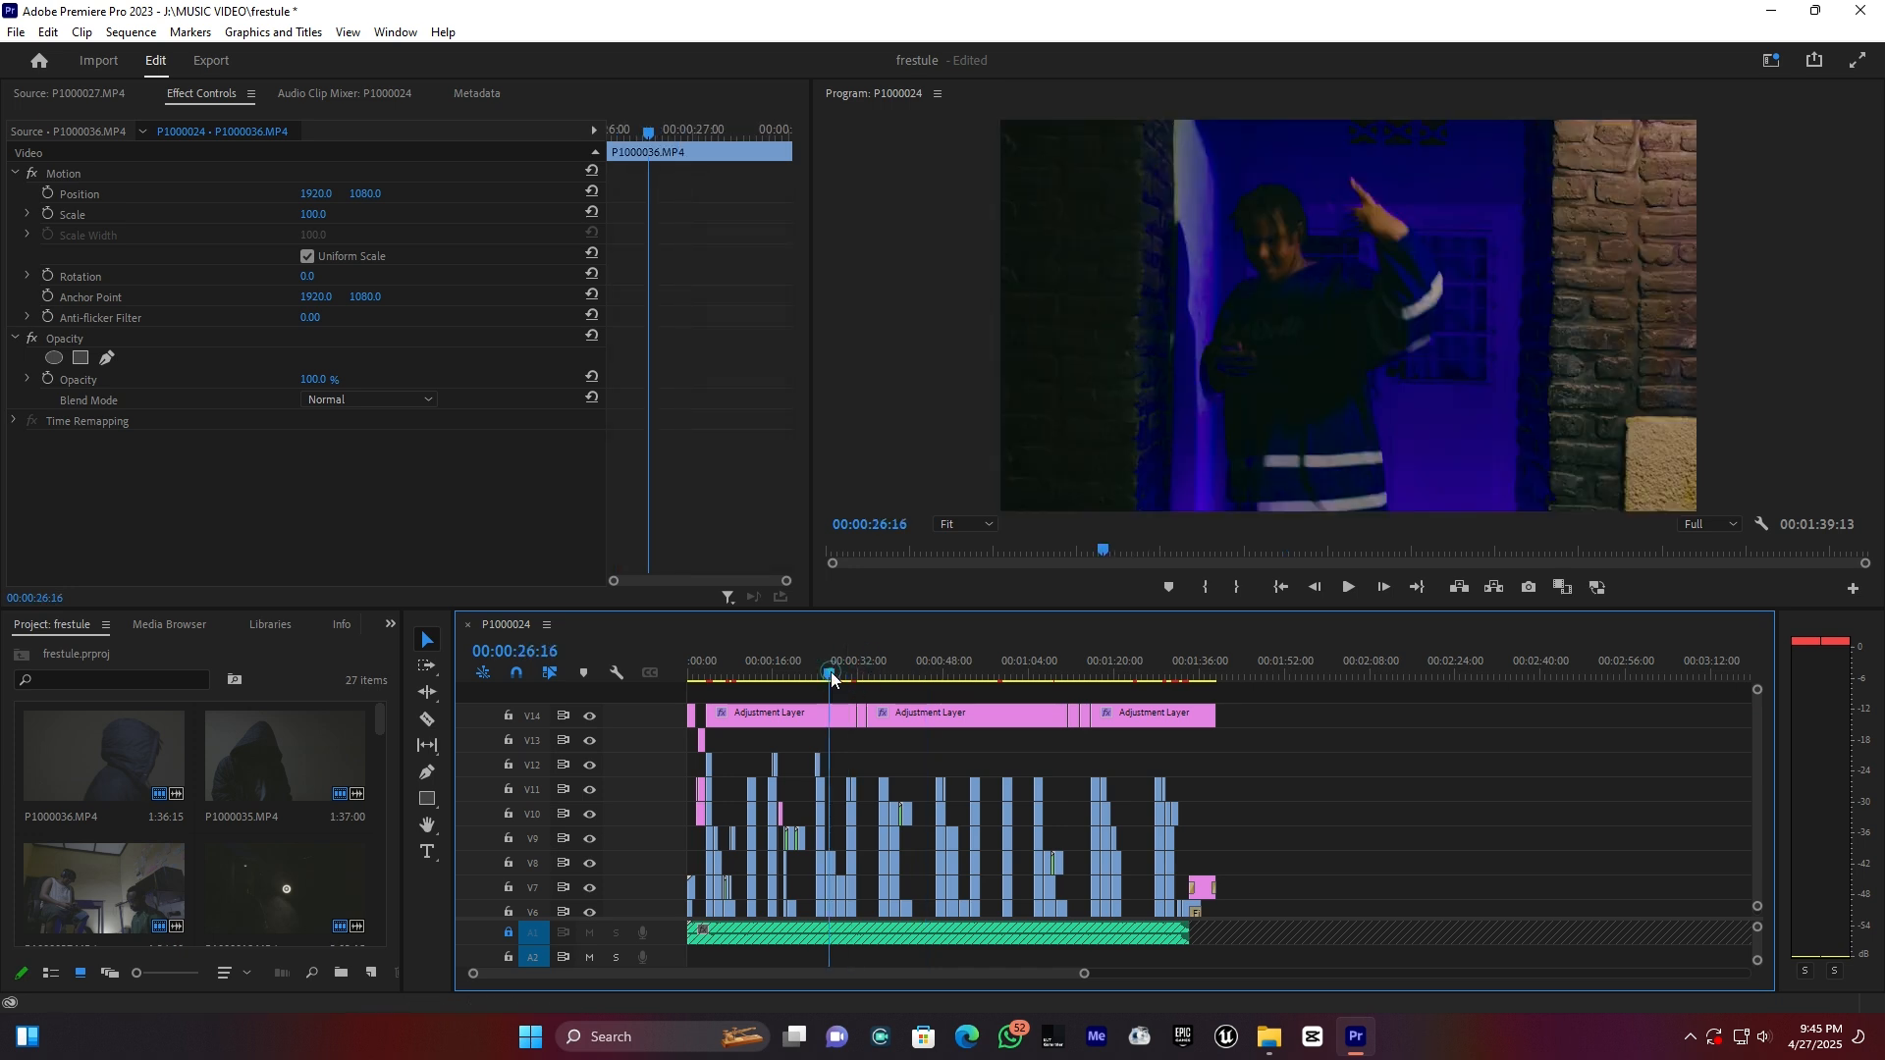
click(968, 675)
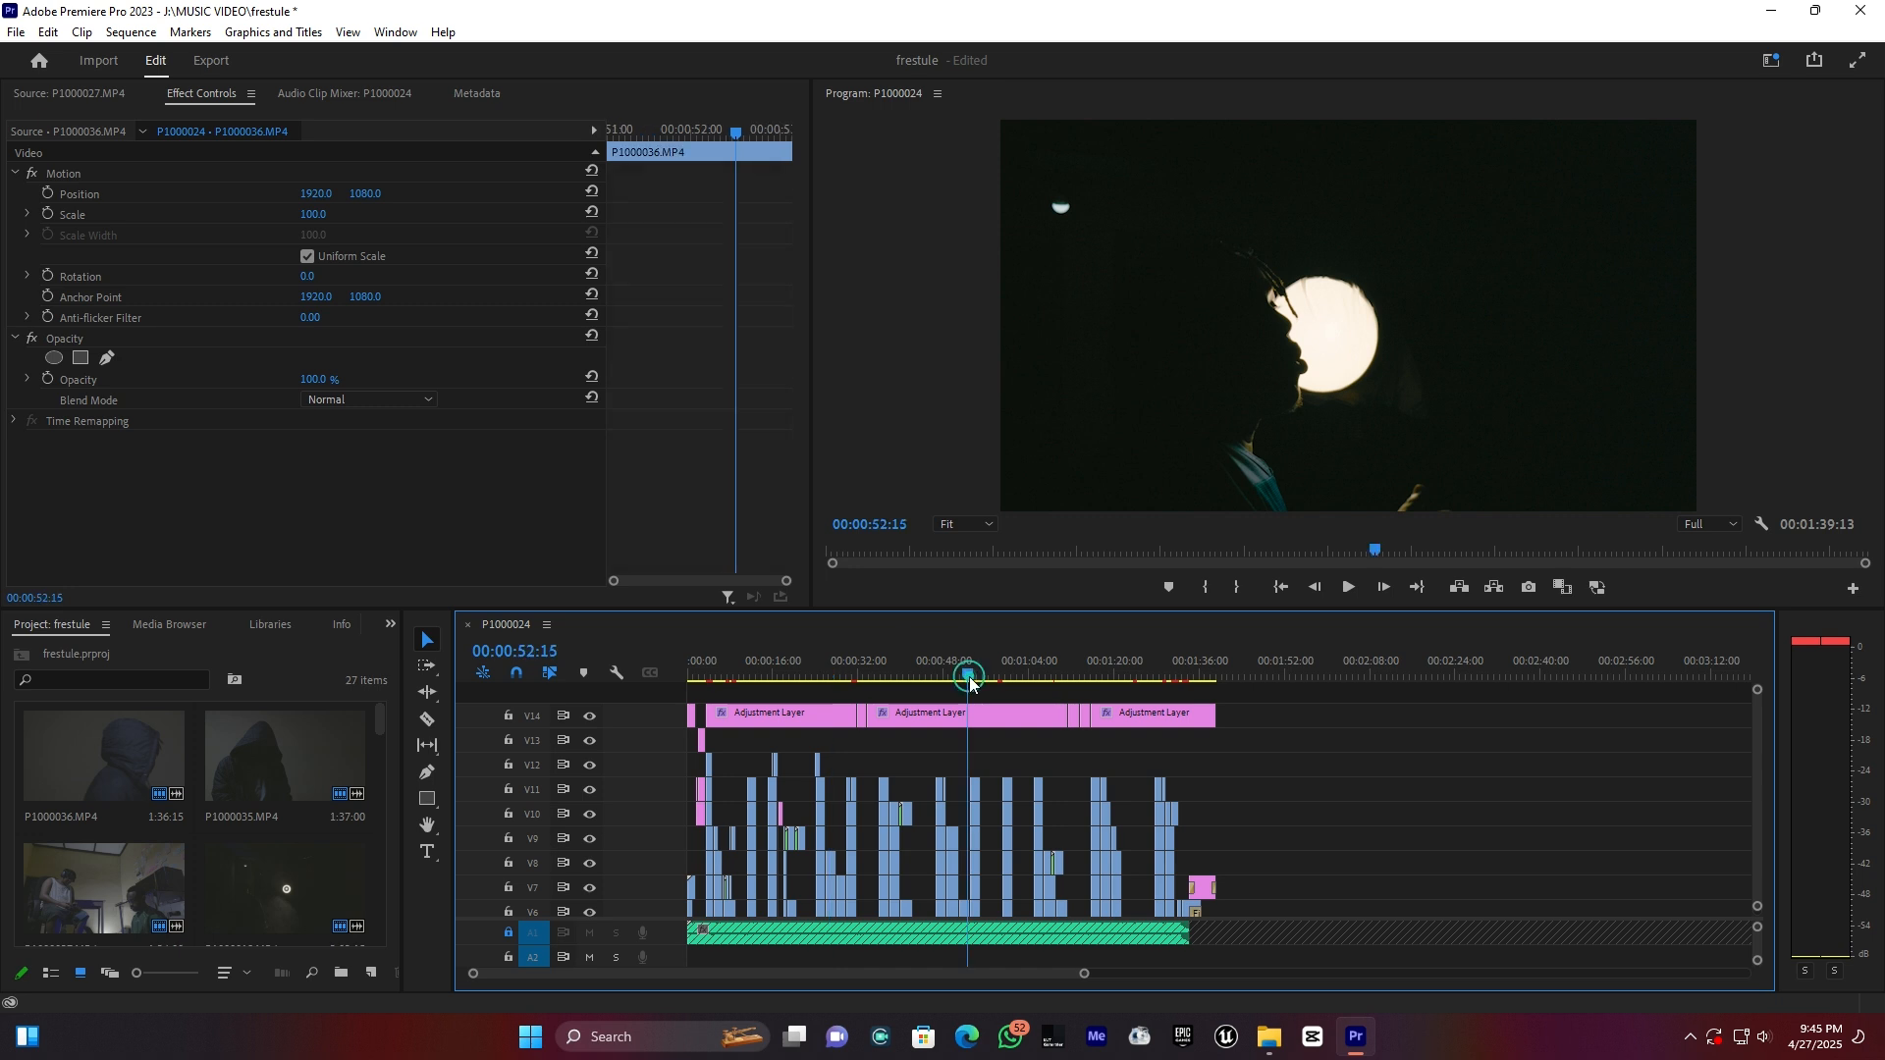
click(1014, 675)
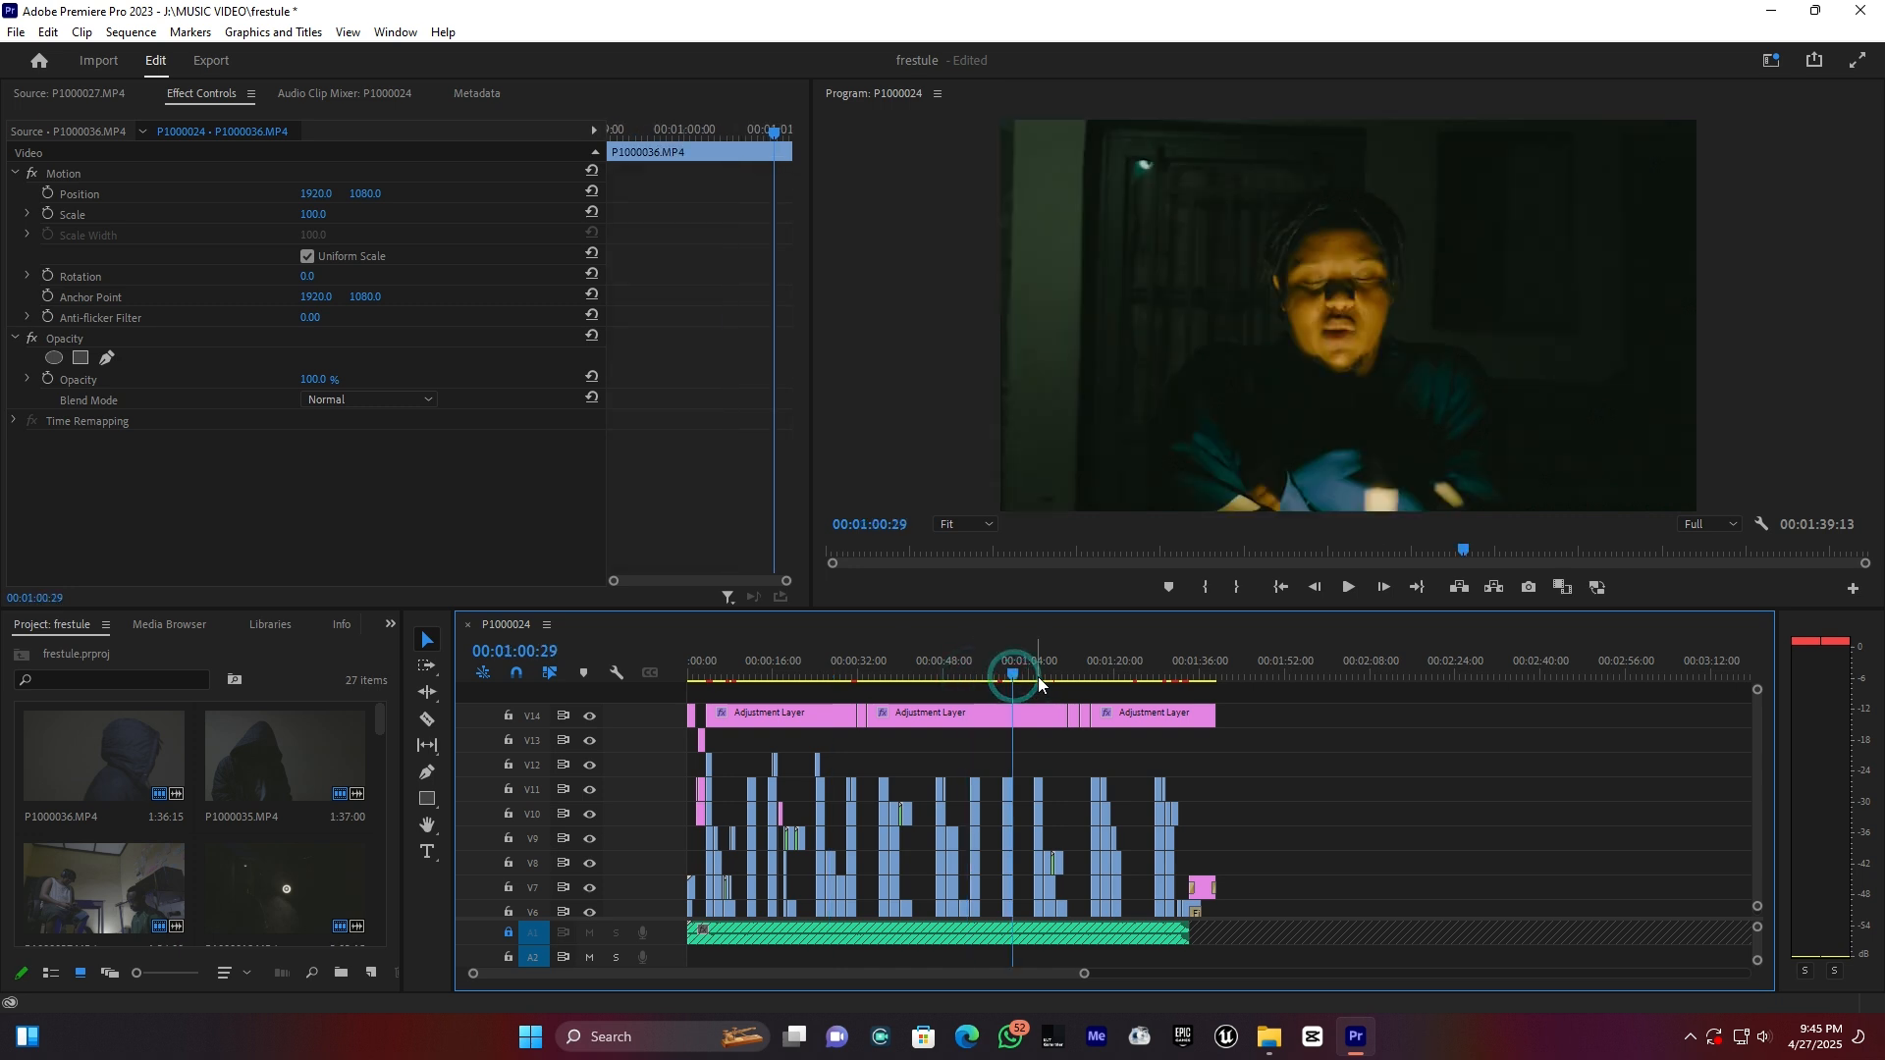
click(1037, 676)
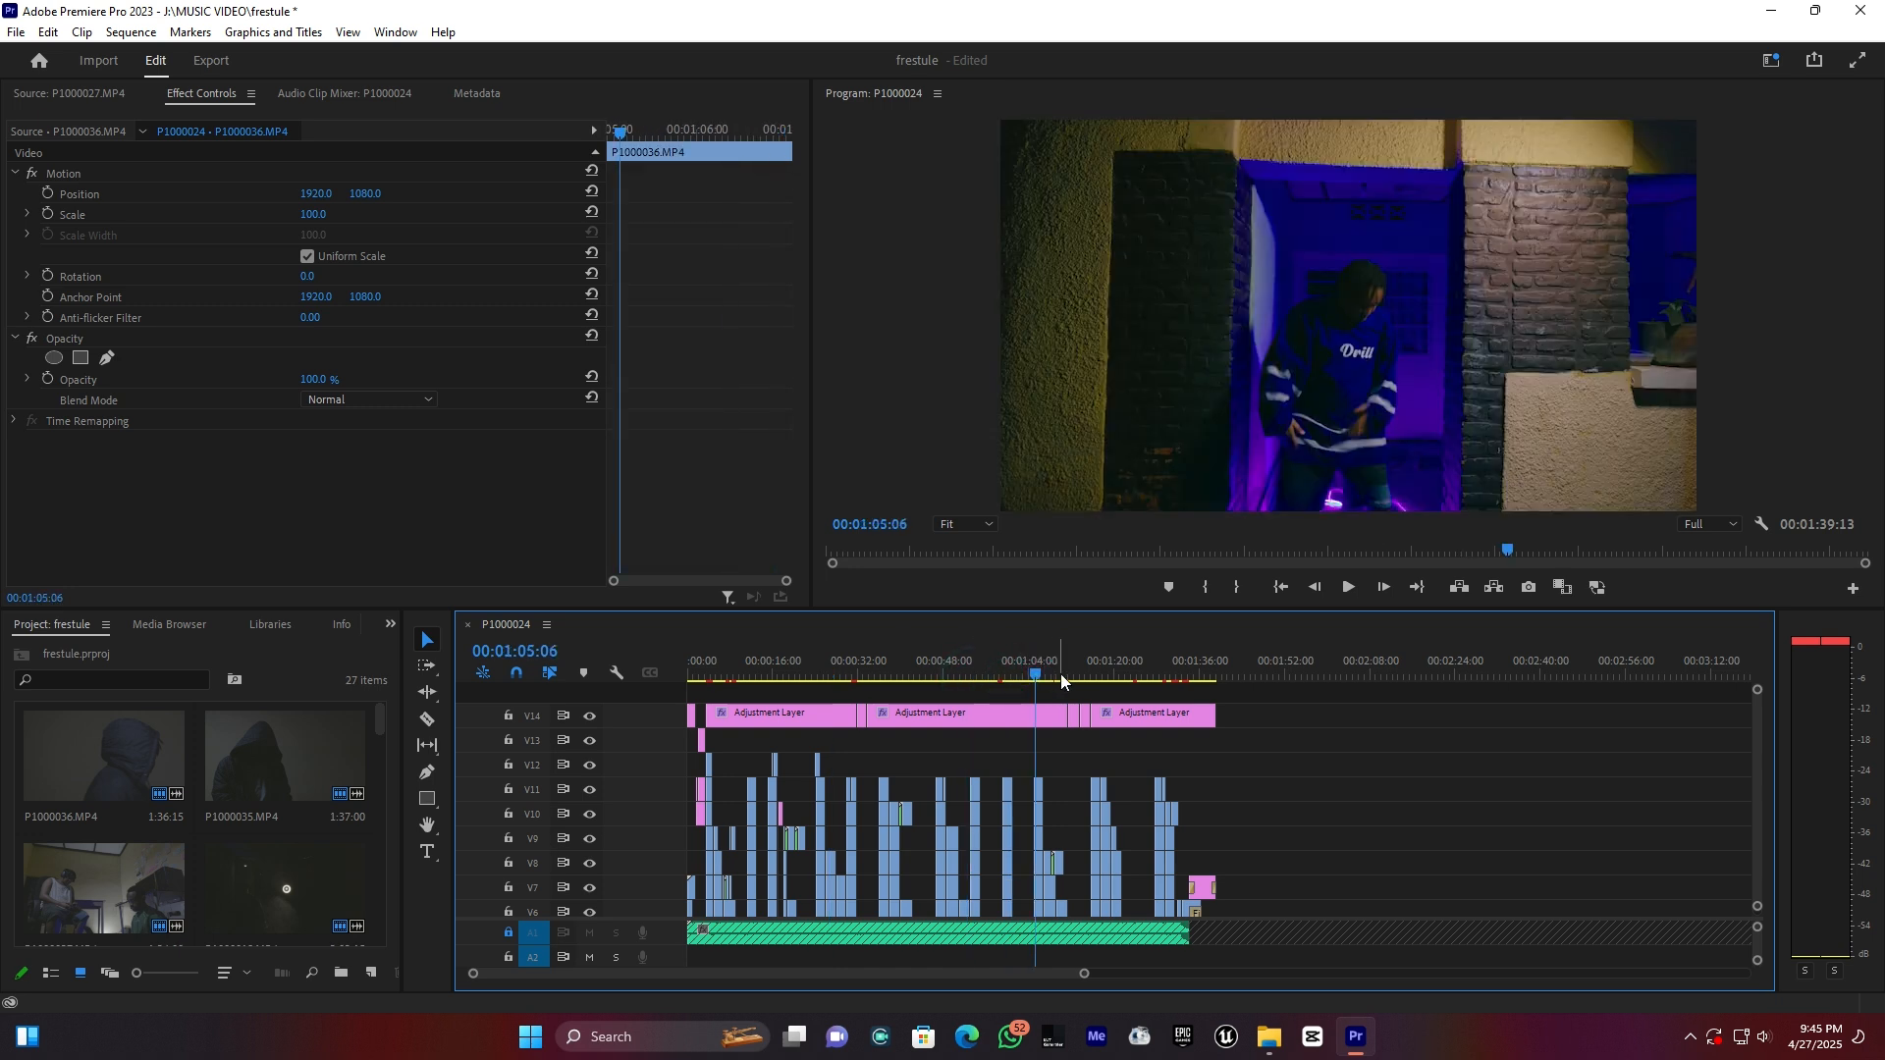
click(709, 677)
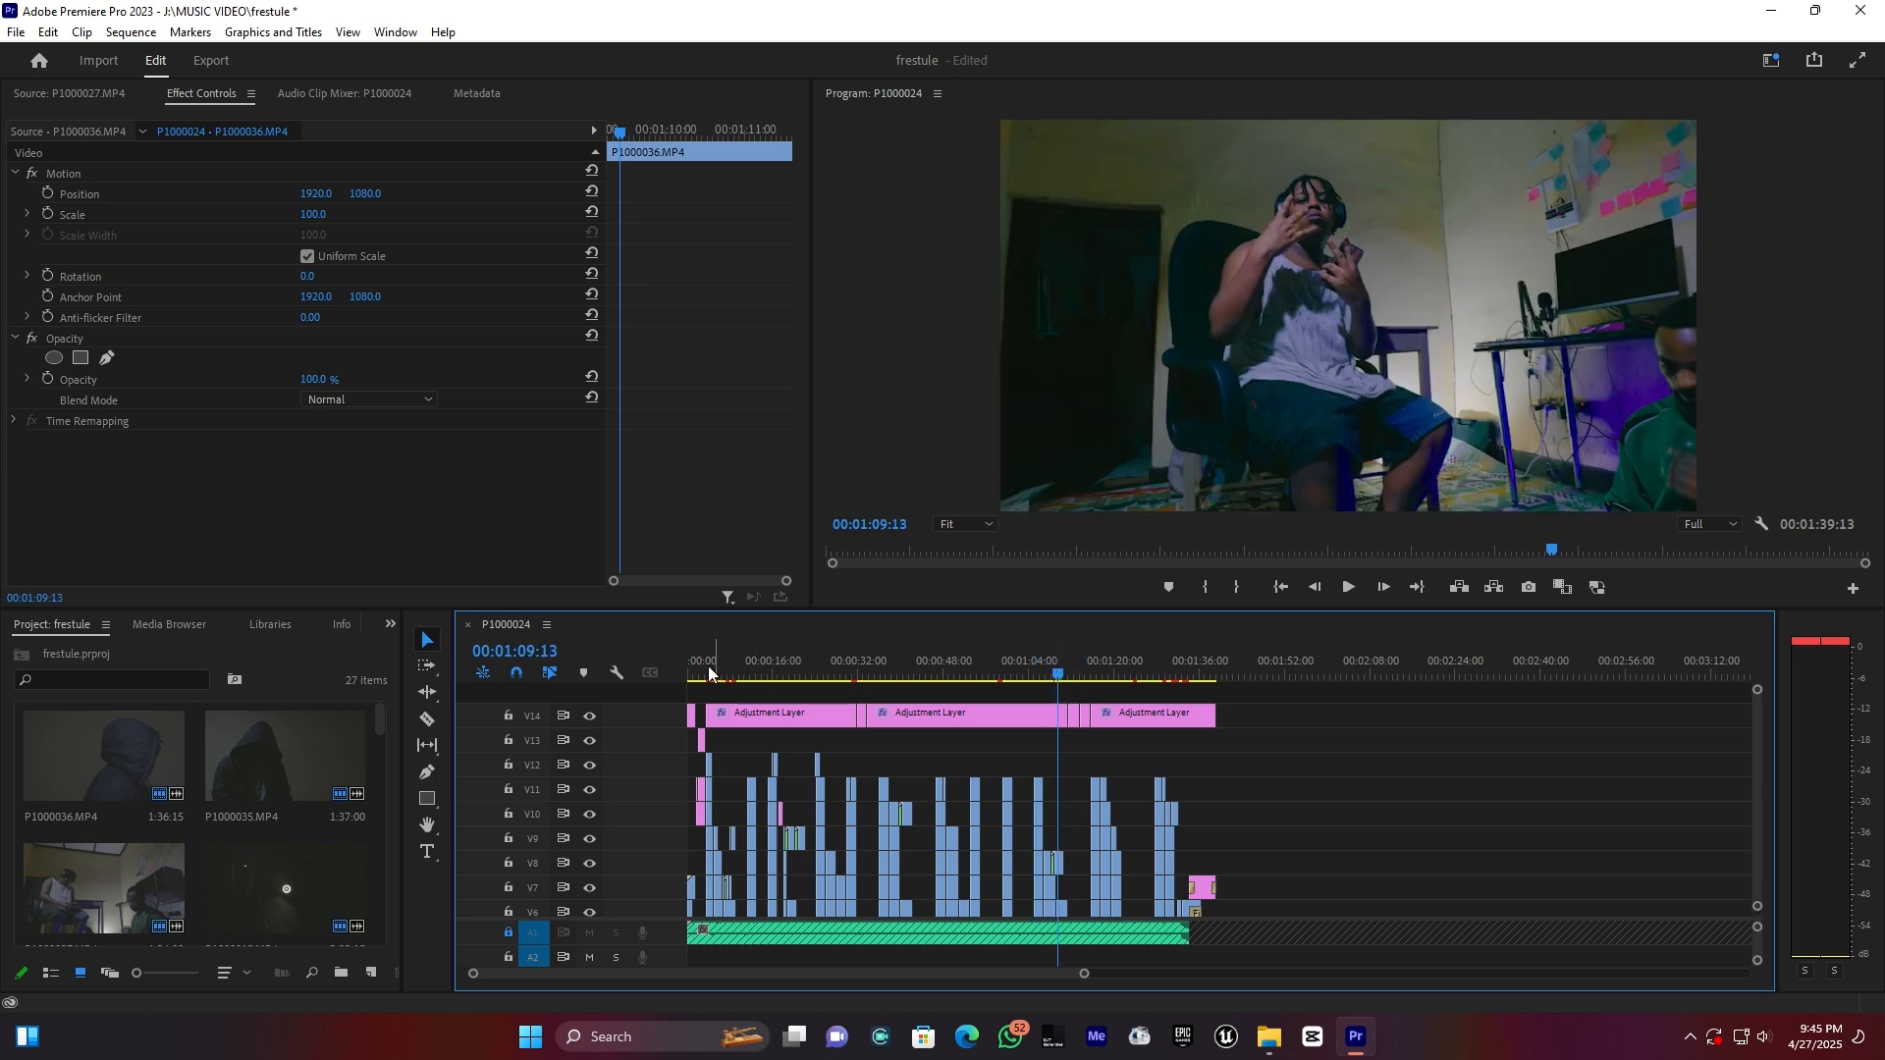
click(706, 676)
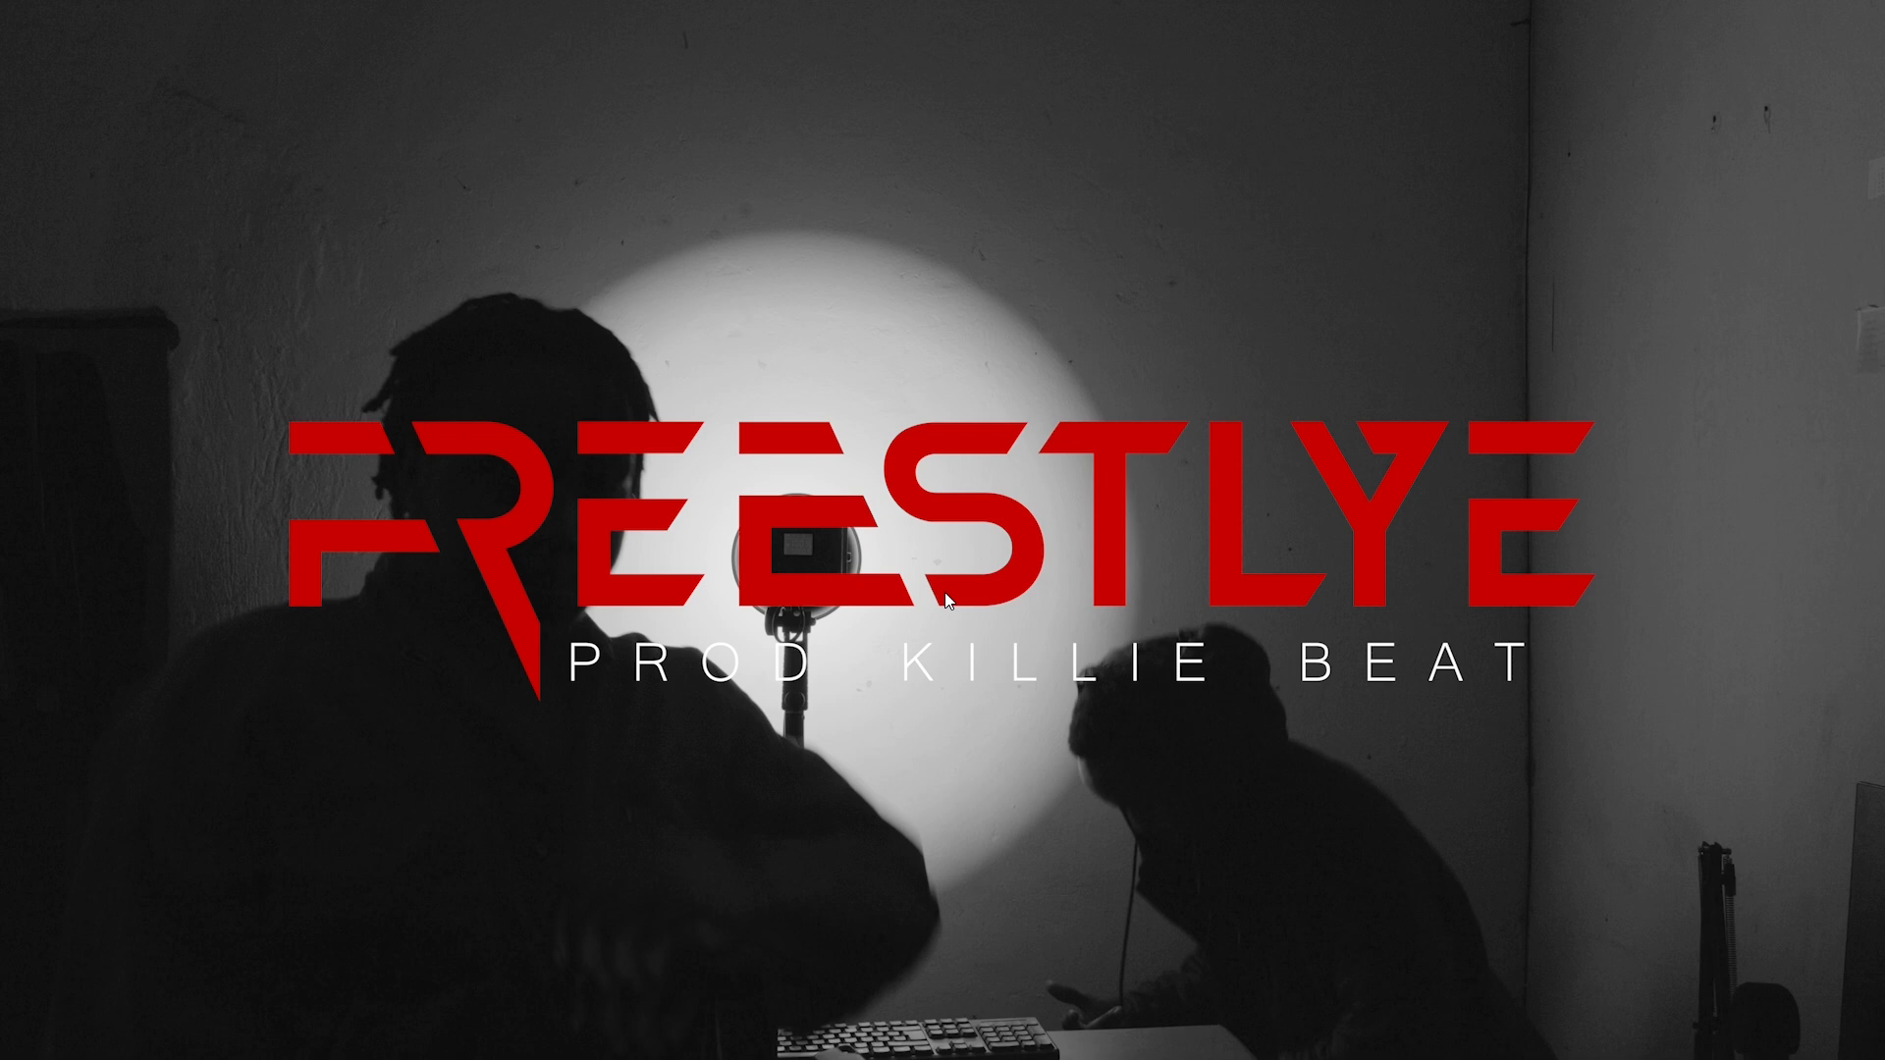
key(Escape)
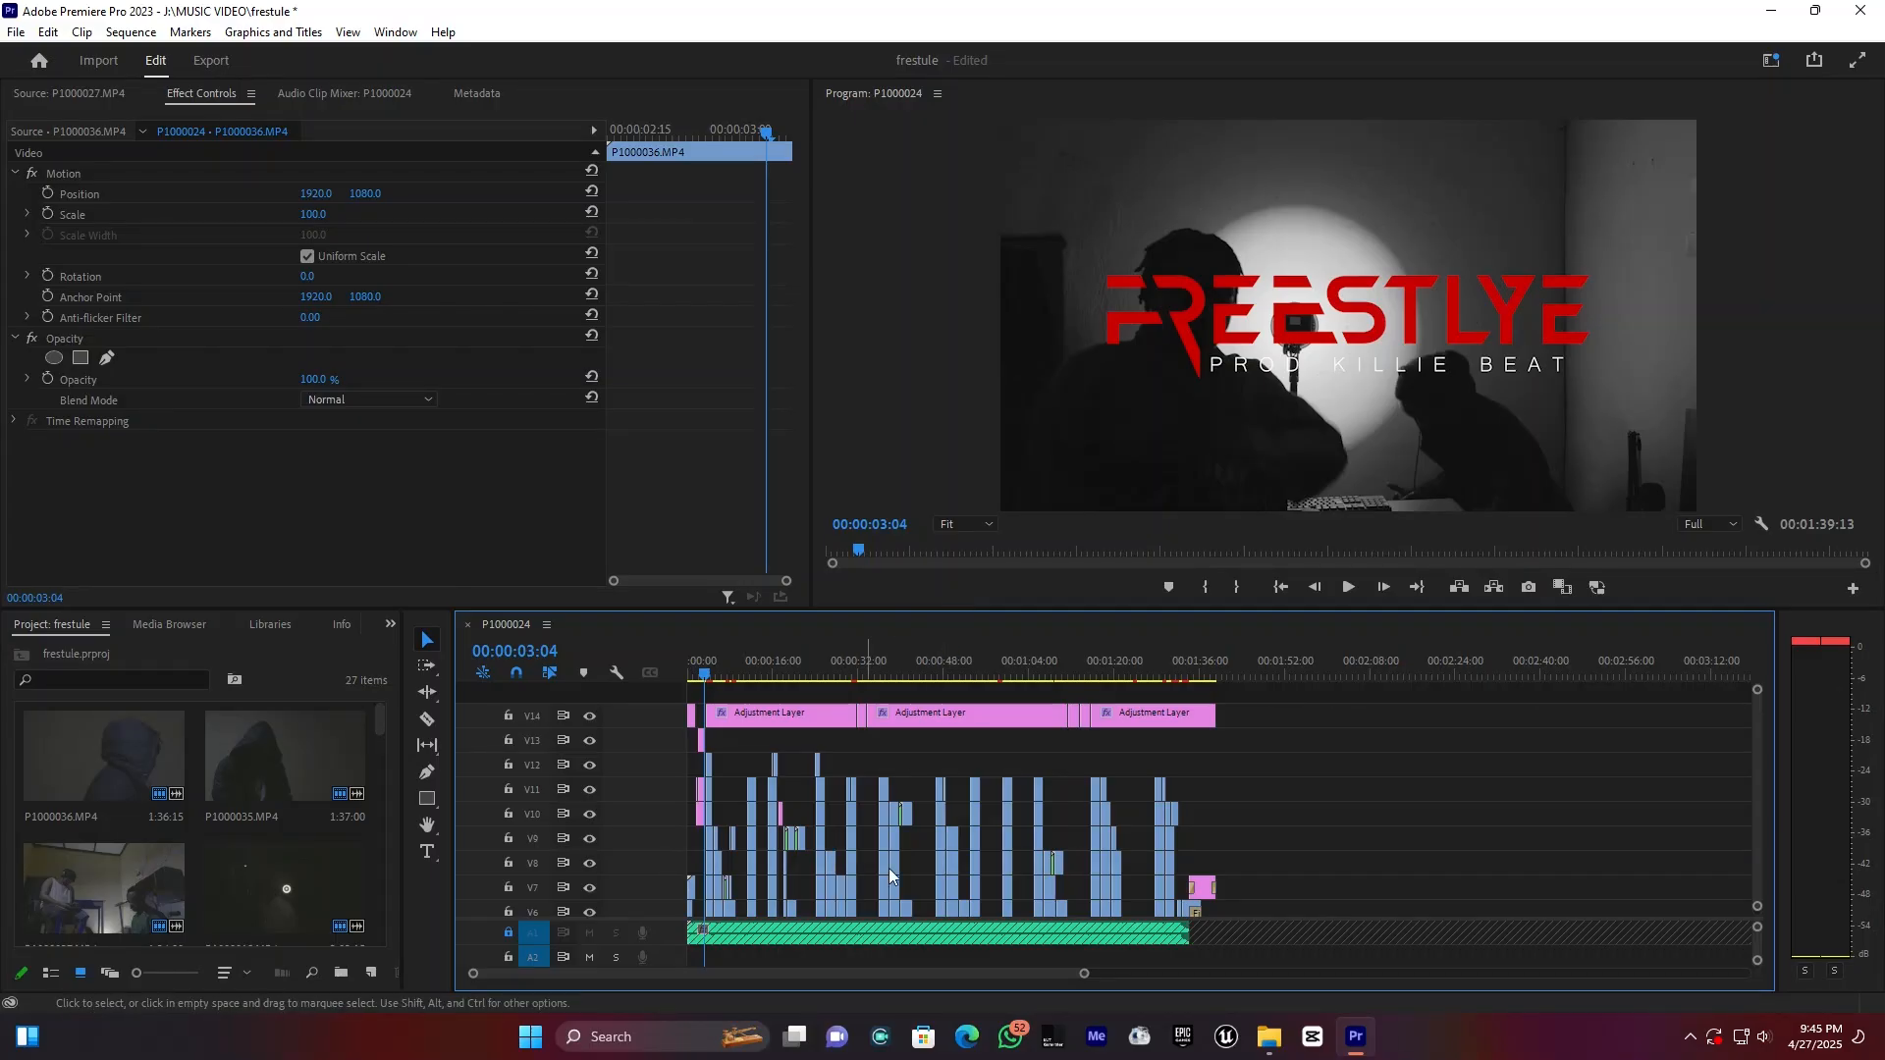
- Add a second Adjustment Layer on track V15 above the grade and stretch it over the whole sequence
scroll(293, 879, down, 3)
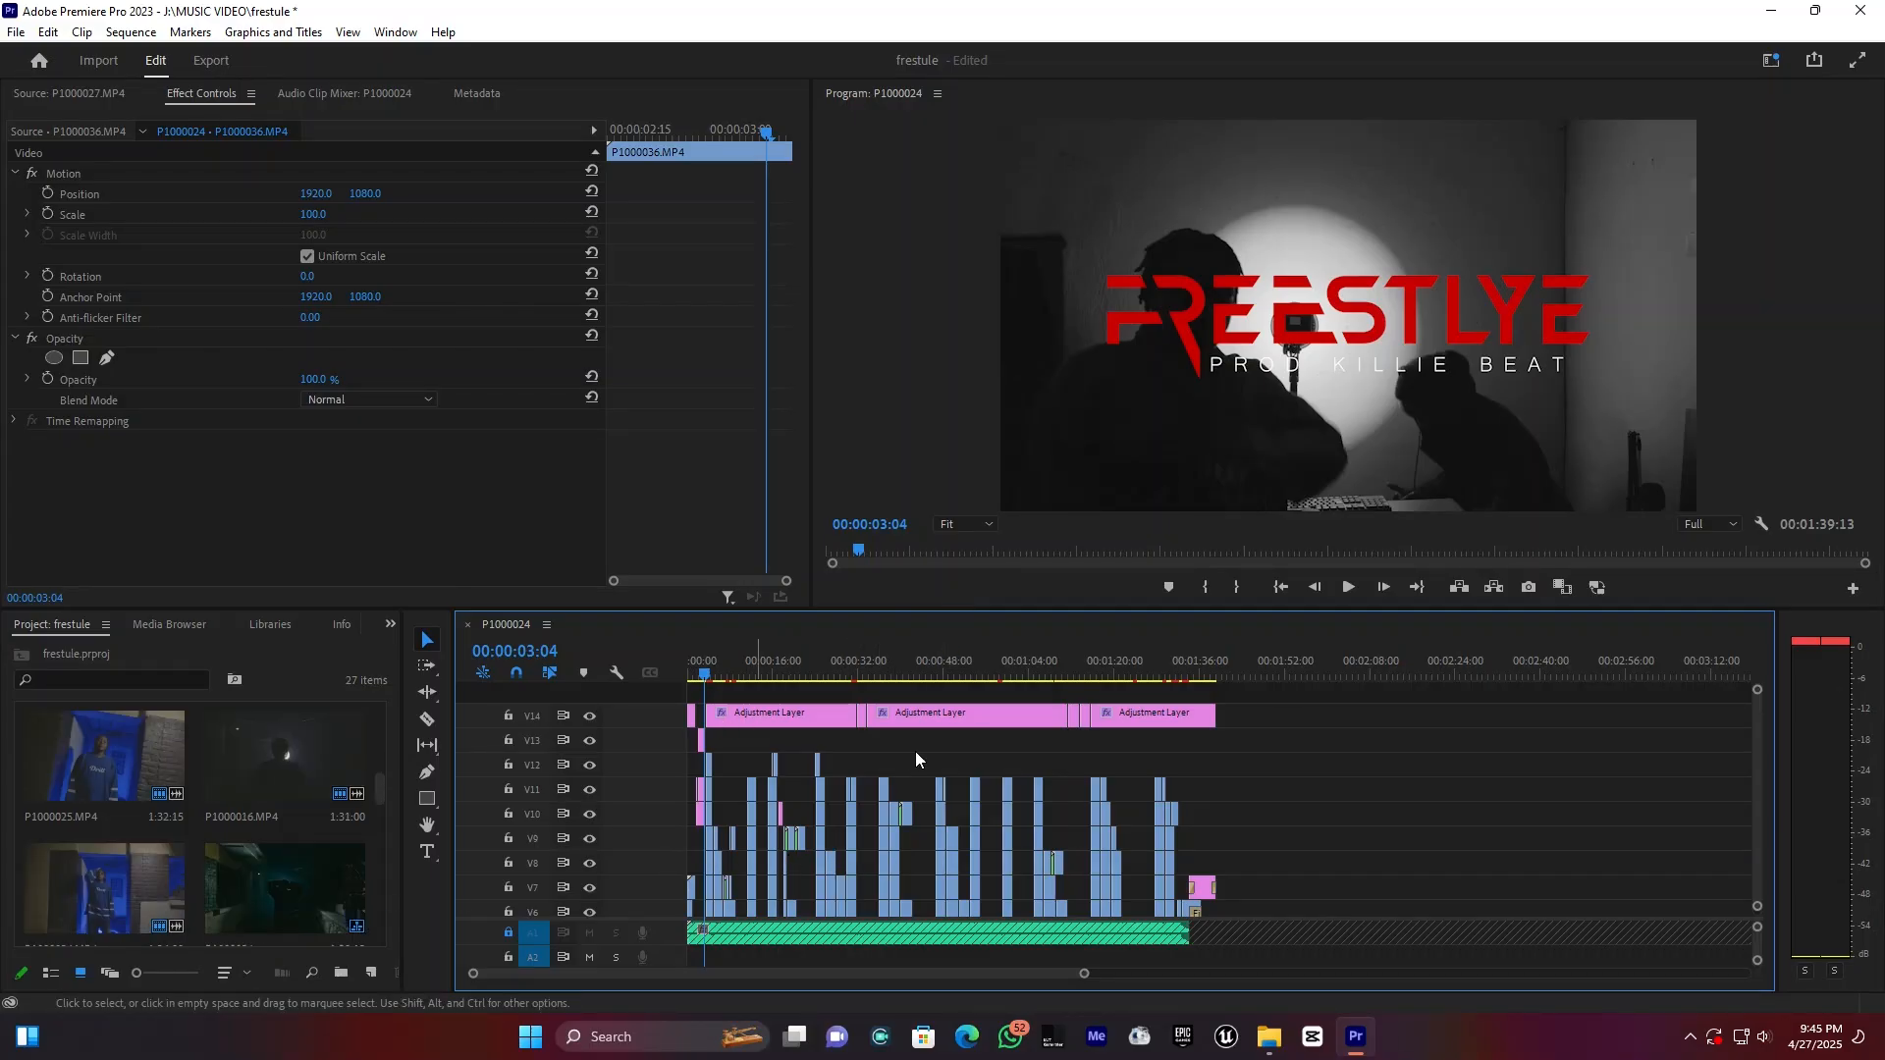
scroll(294, 844, down, 5)
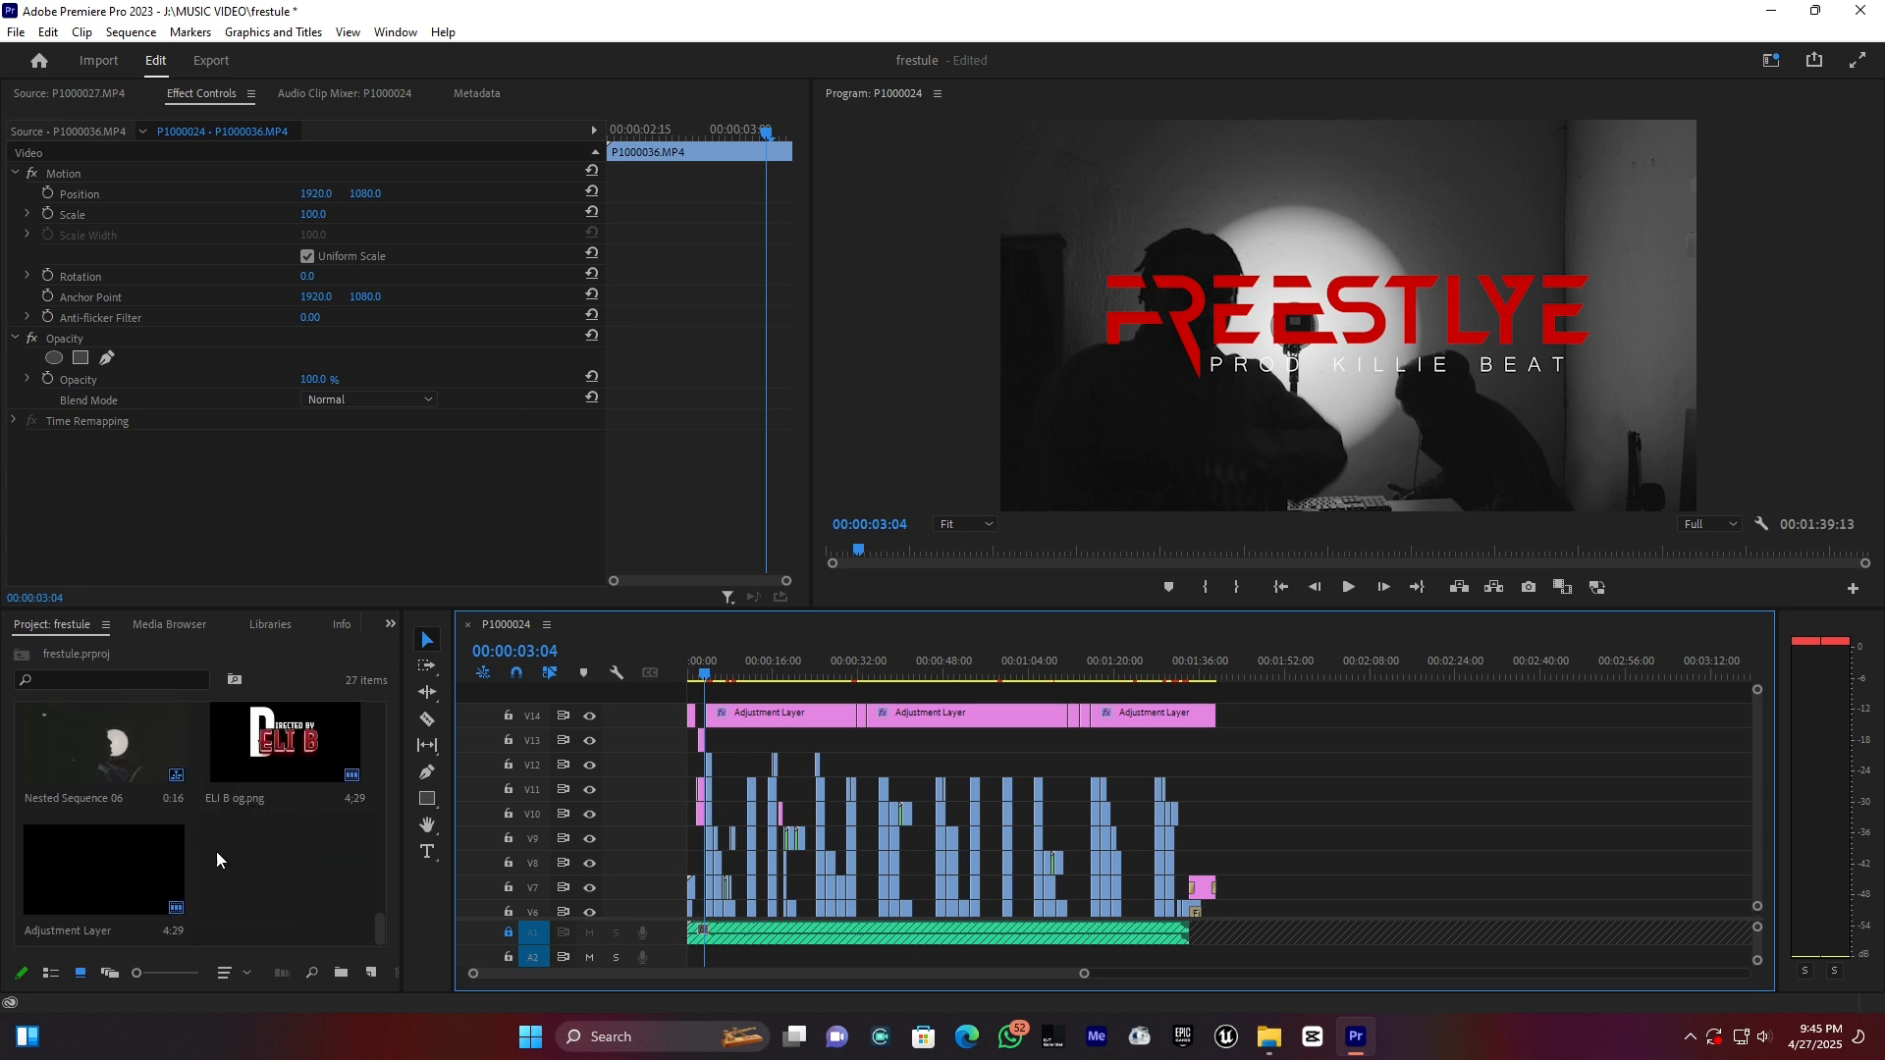
drag(116, 871, 748, 695)
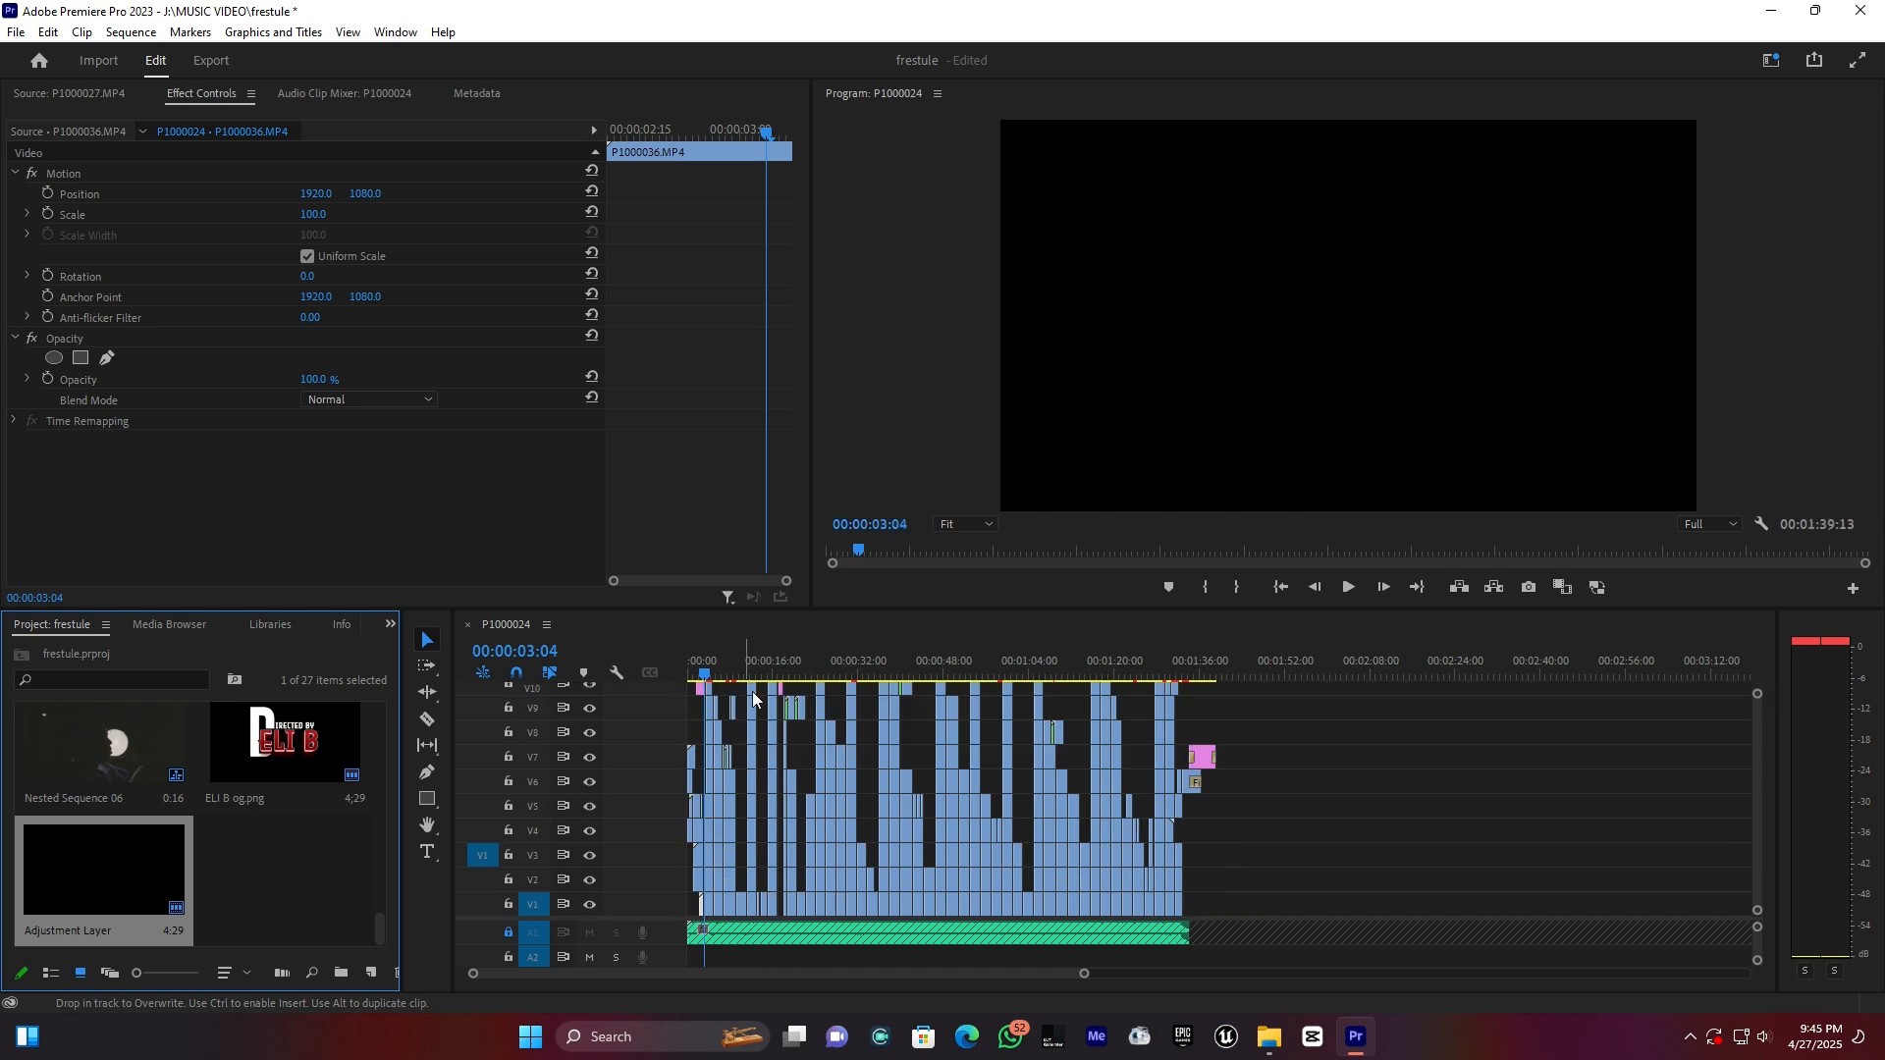
drag(1758, 745, 1770, 687)
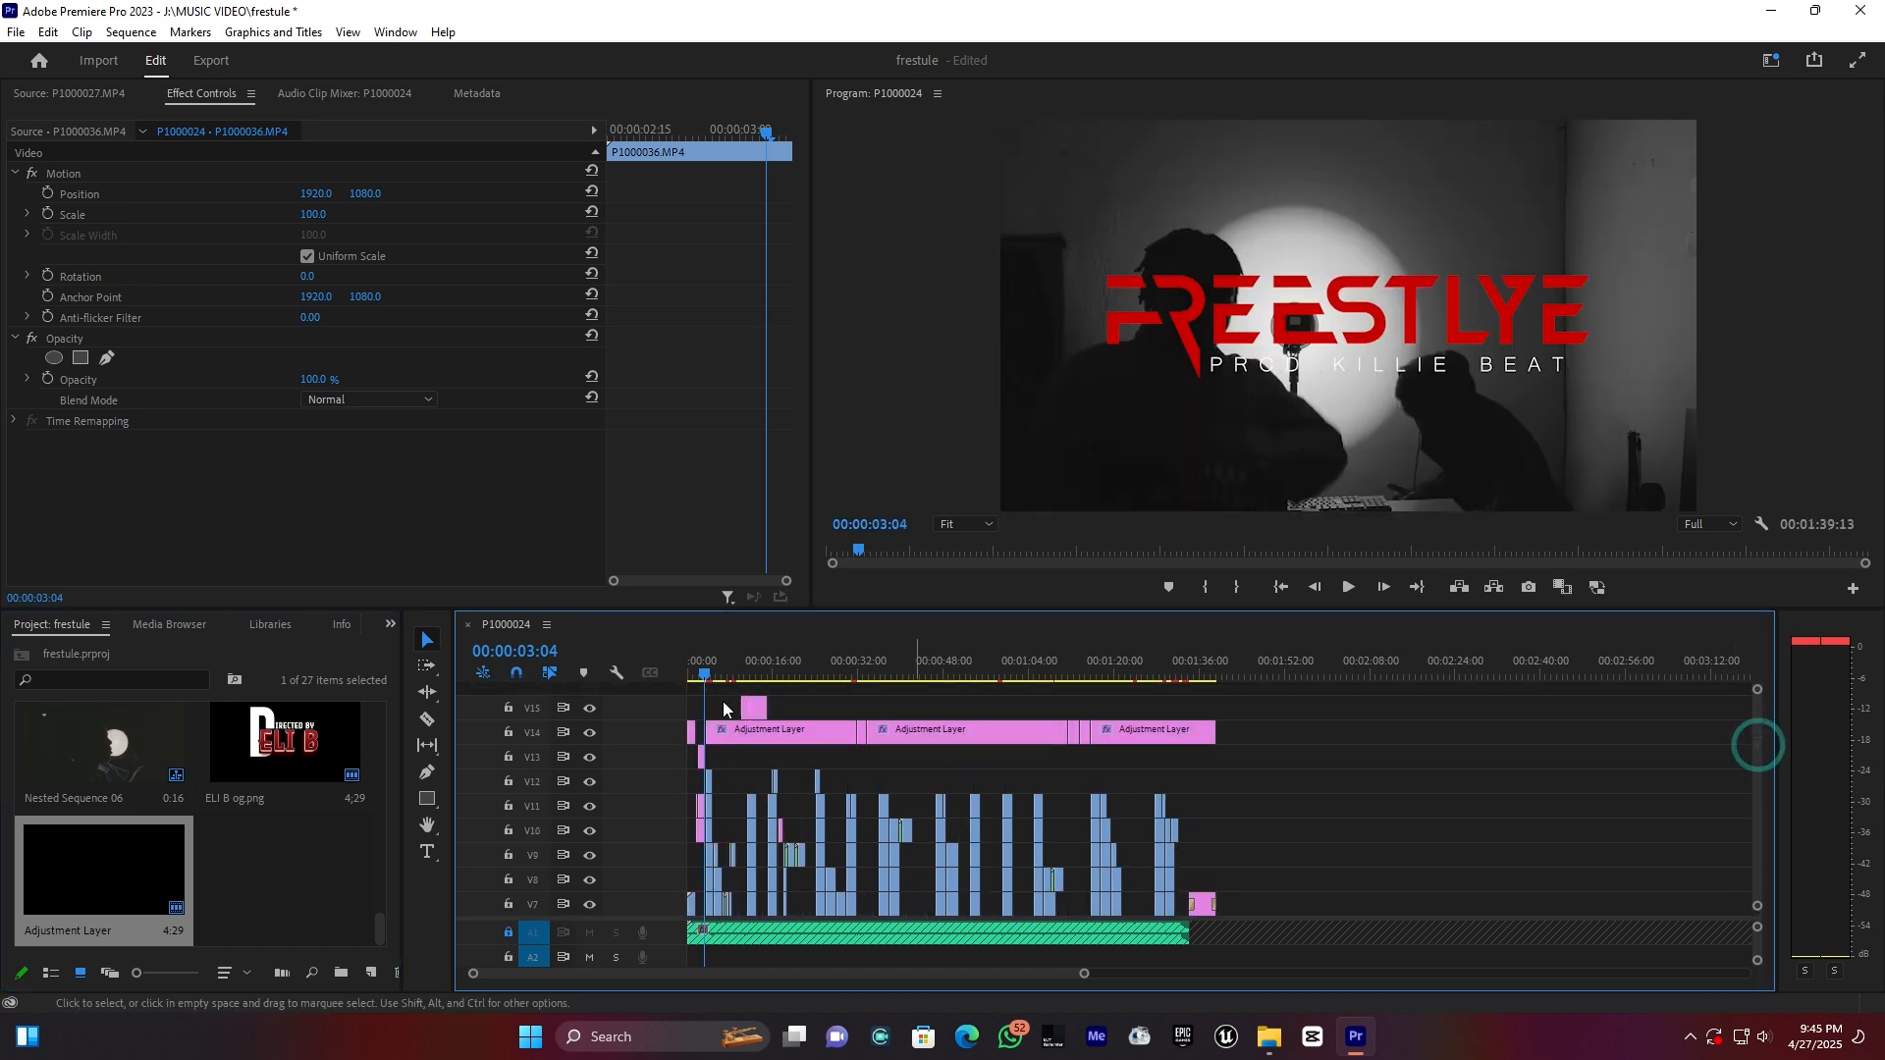
drag(739, 707, 635, 720)
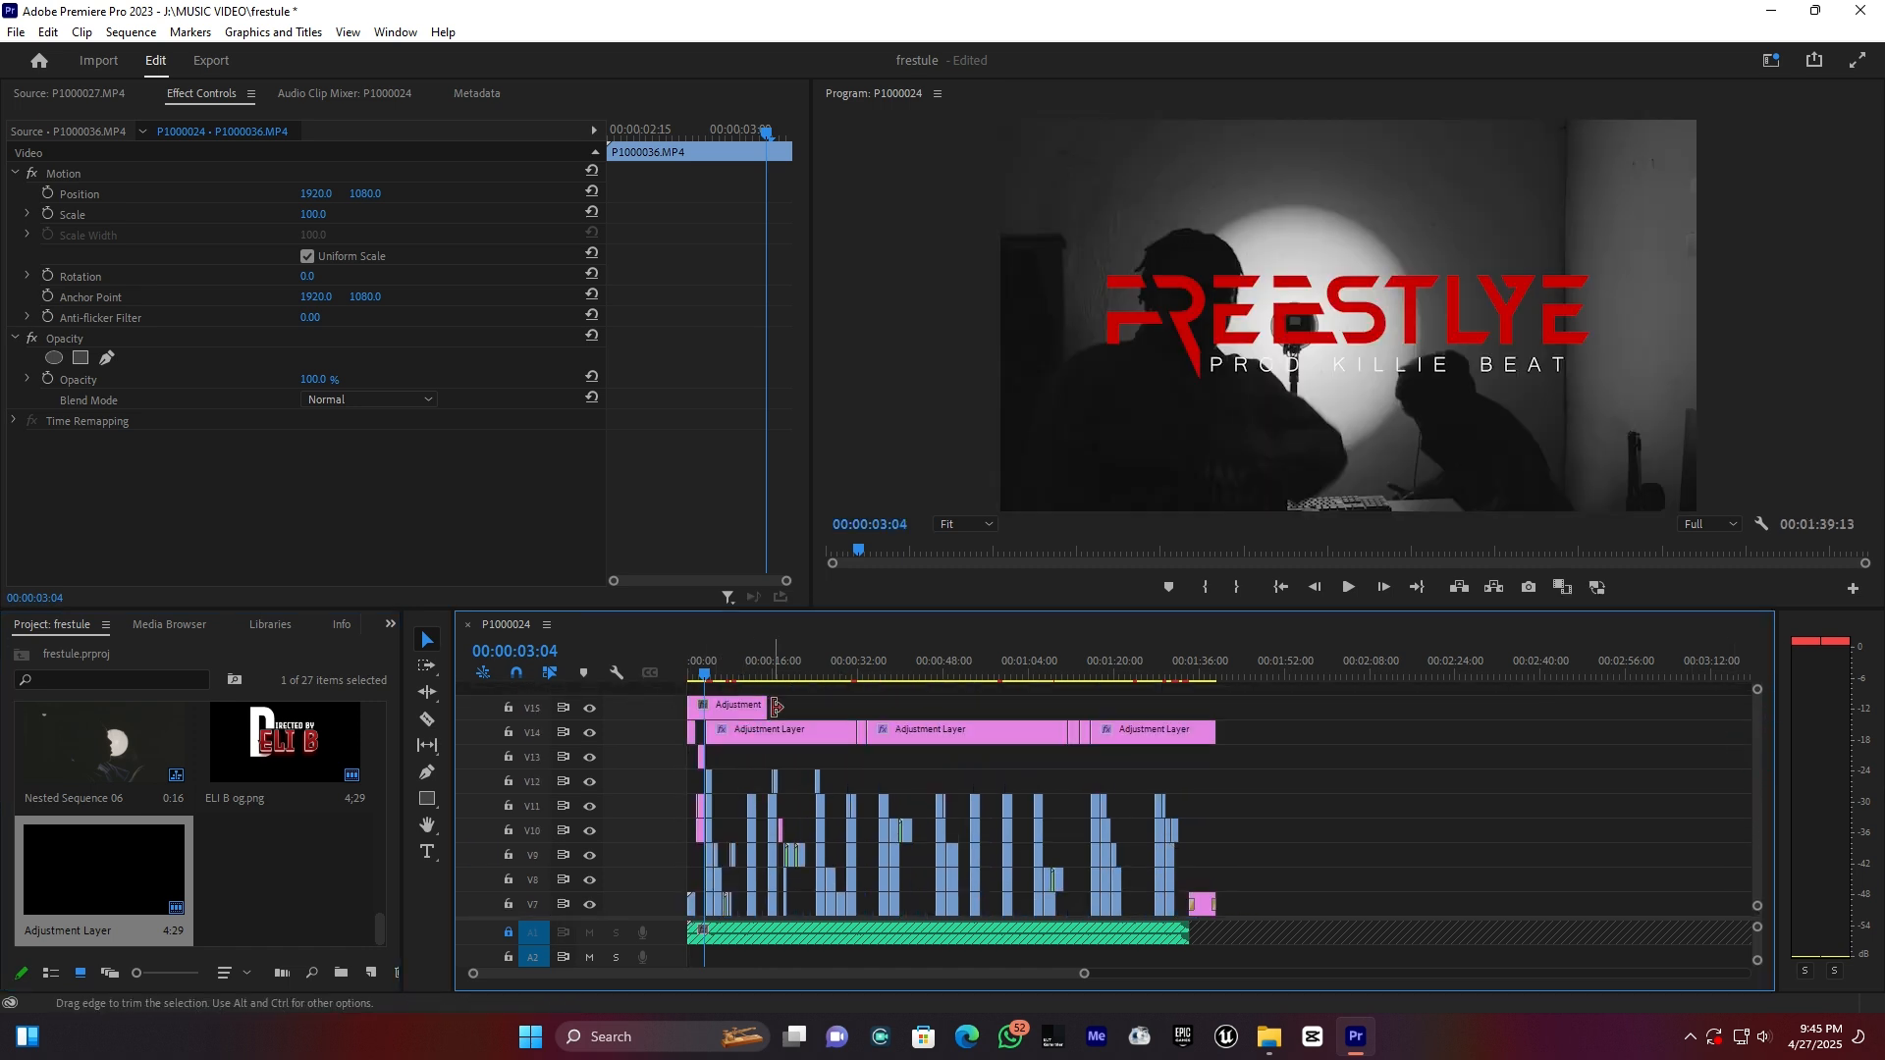
drag(769, 707, 1225, 702)
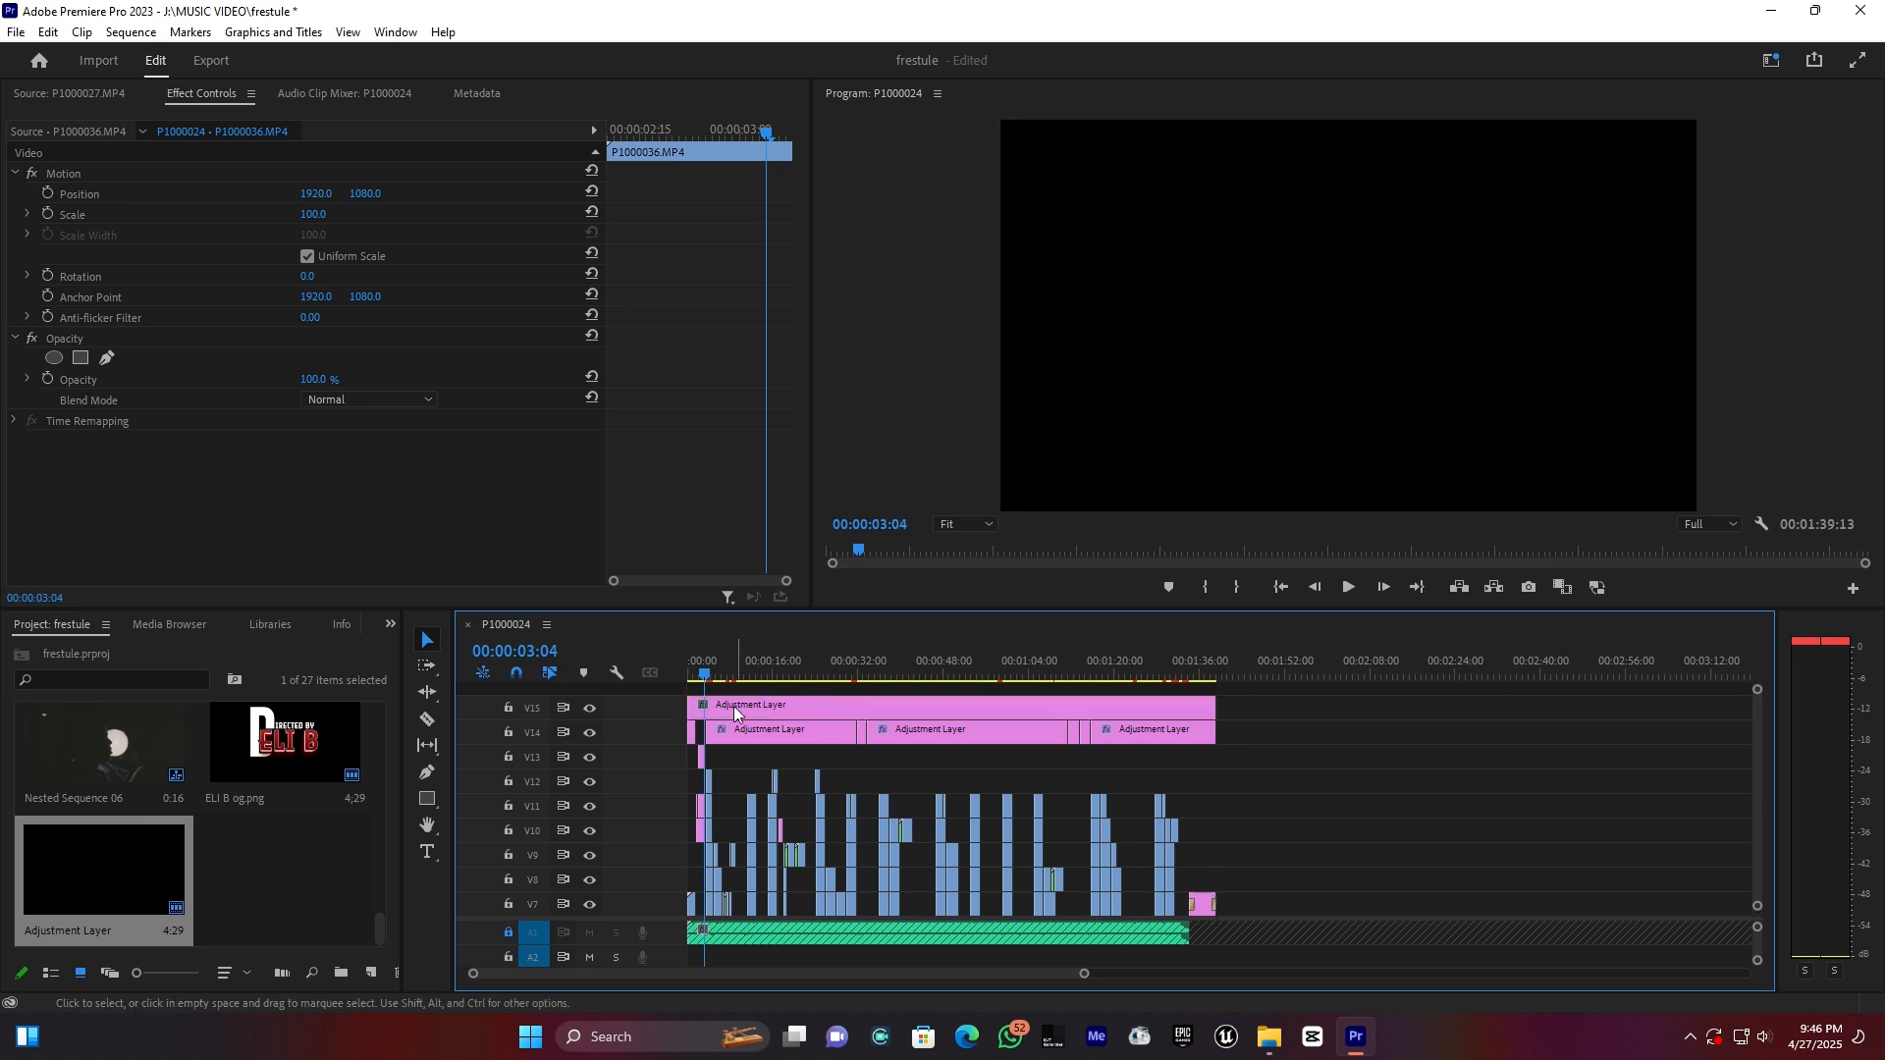
- Find the Crop video effect and apply it to the adjustment layer on V15
click(745, 709)
click(389, 624)
click(432, 732)
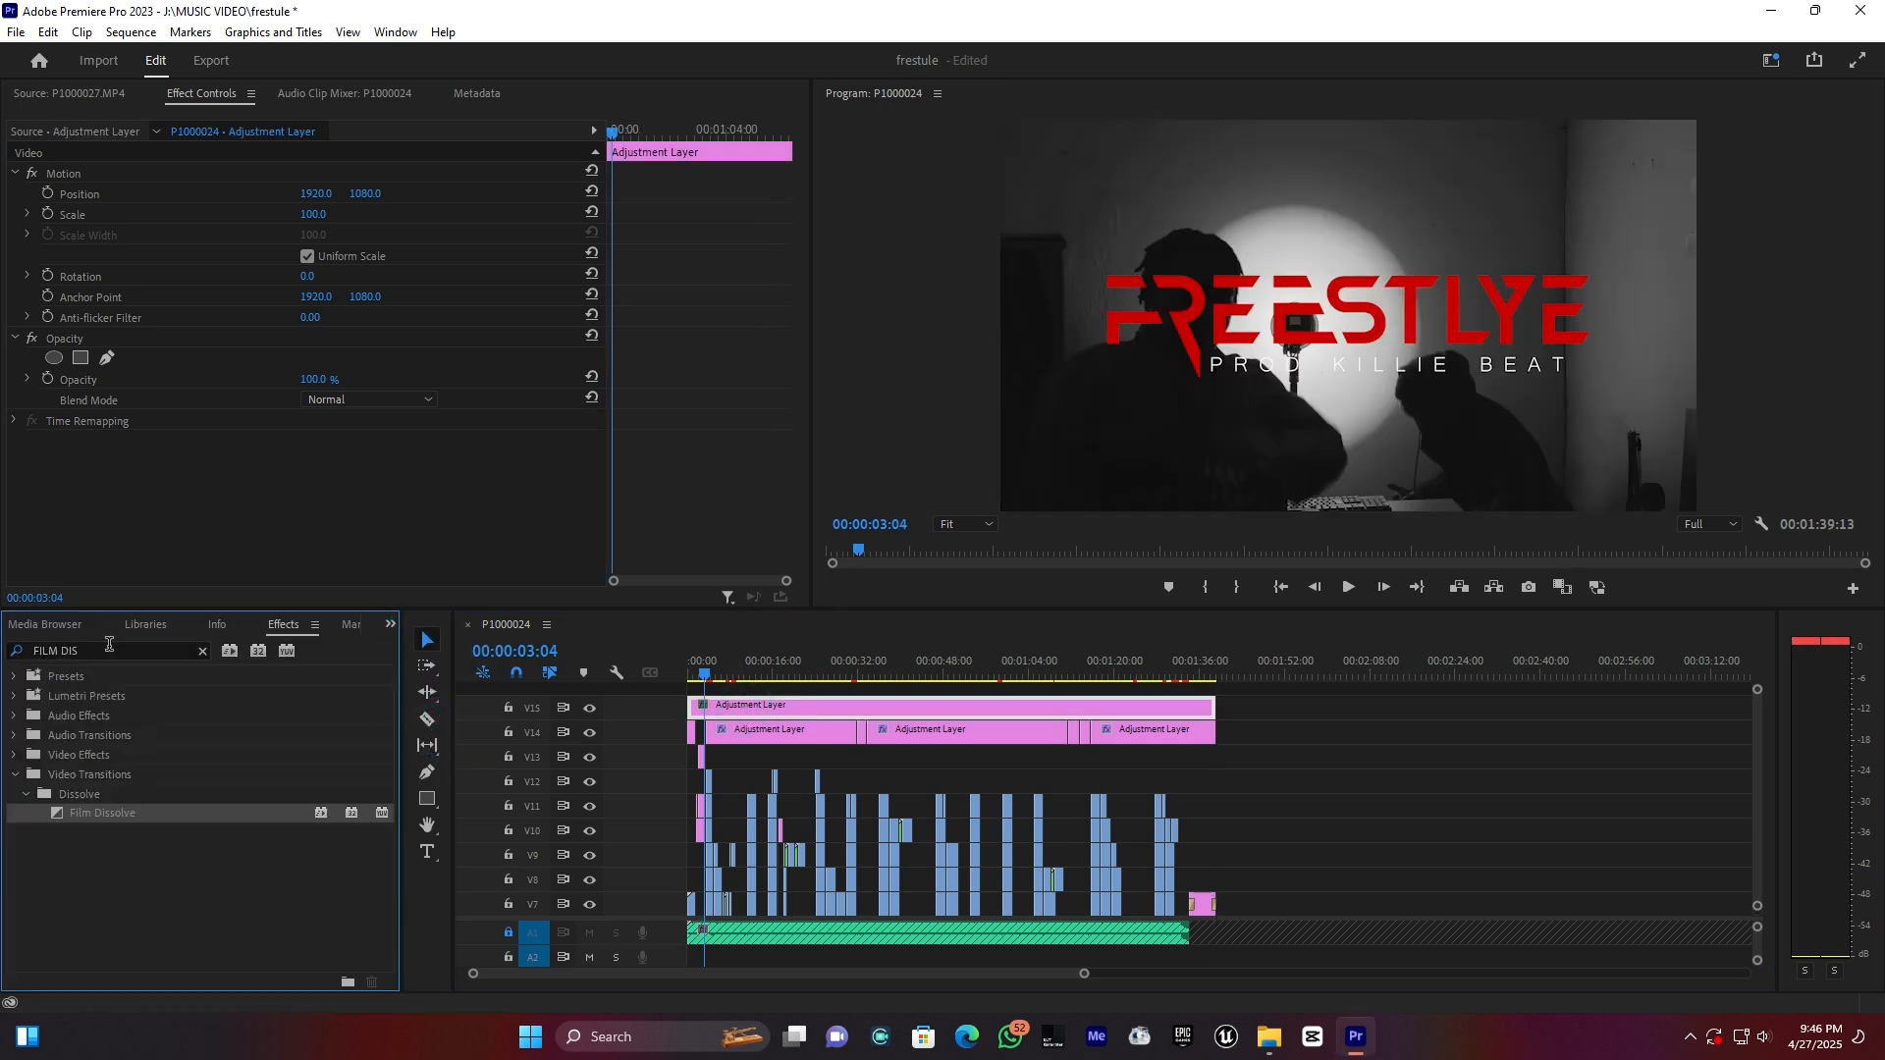
click(106, 650)
text(CROP)
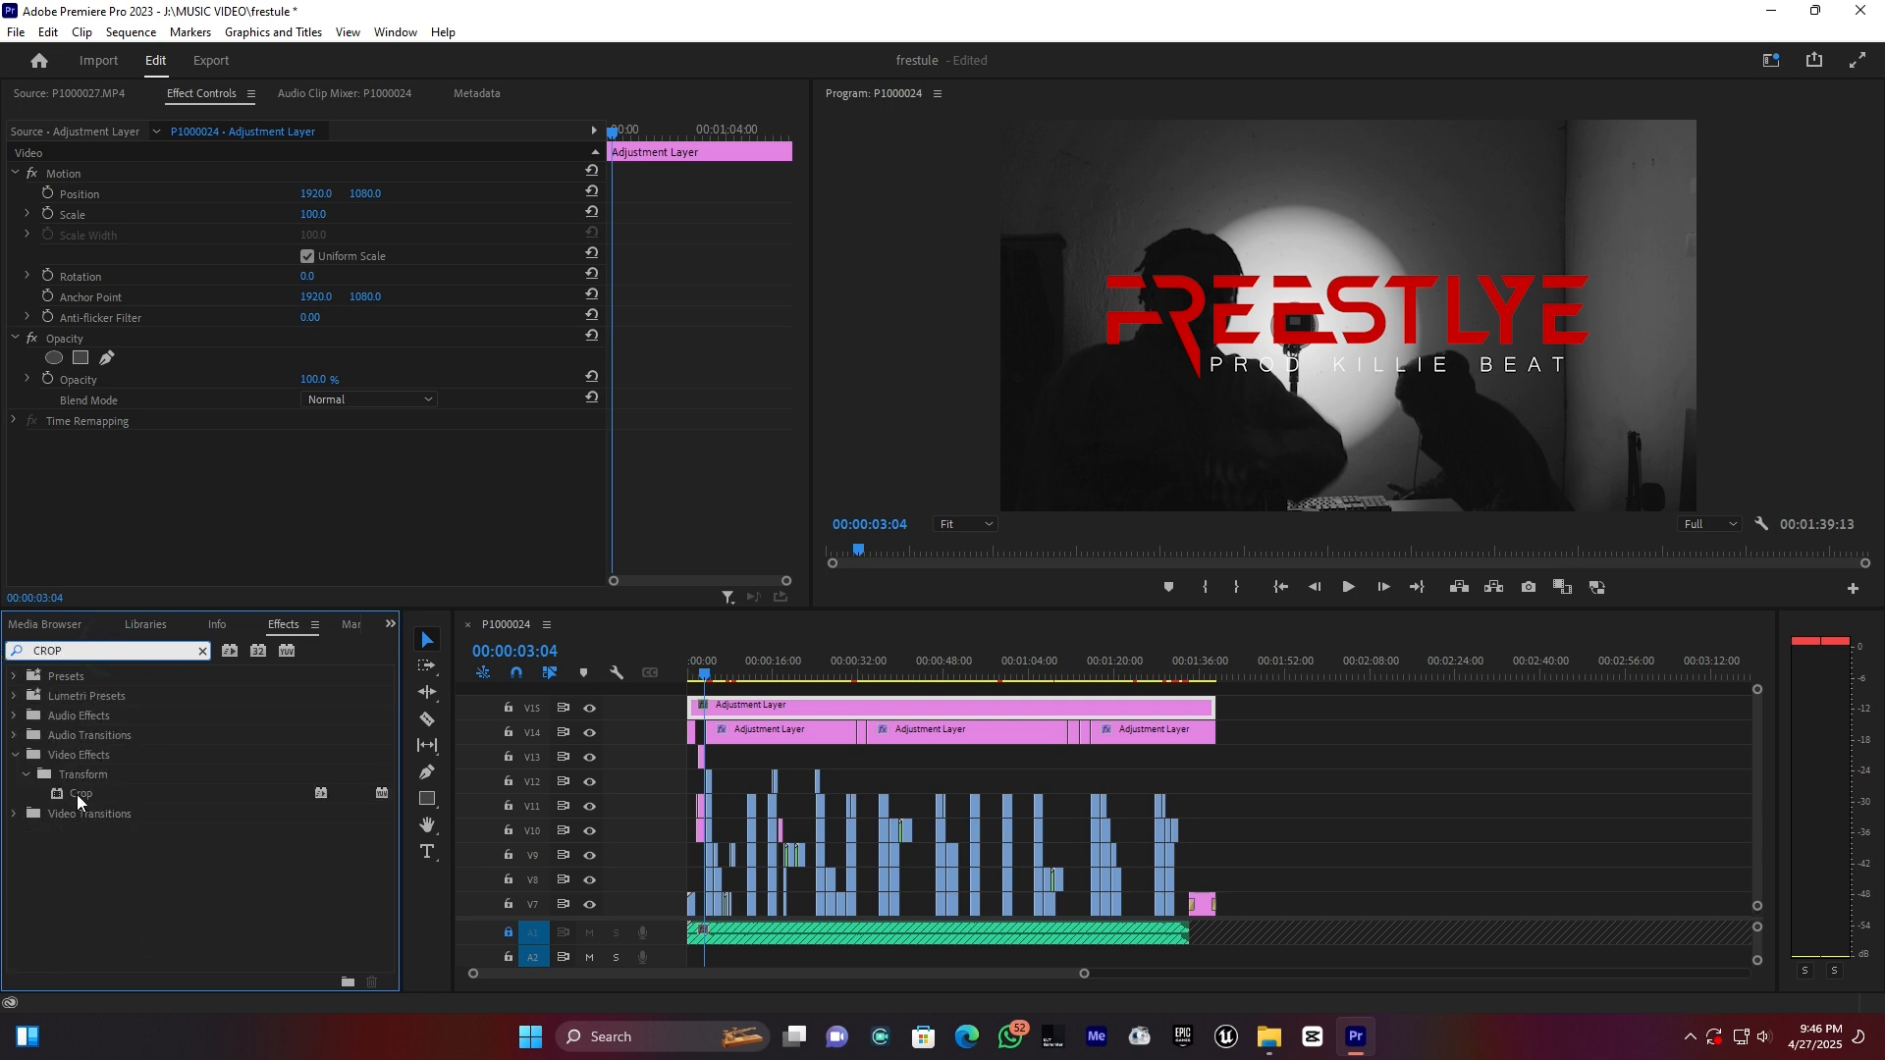
drag(77, 793, 758, 704)
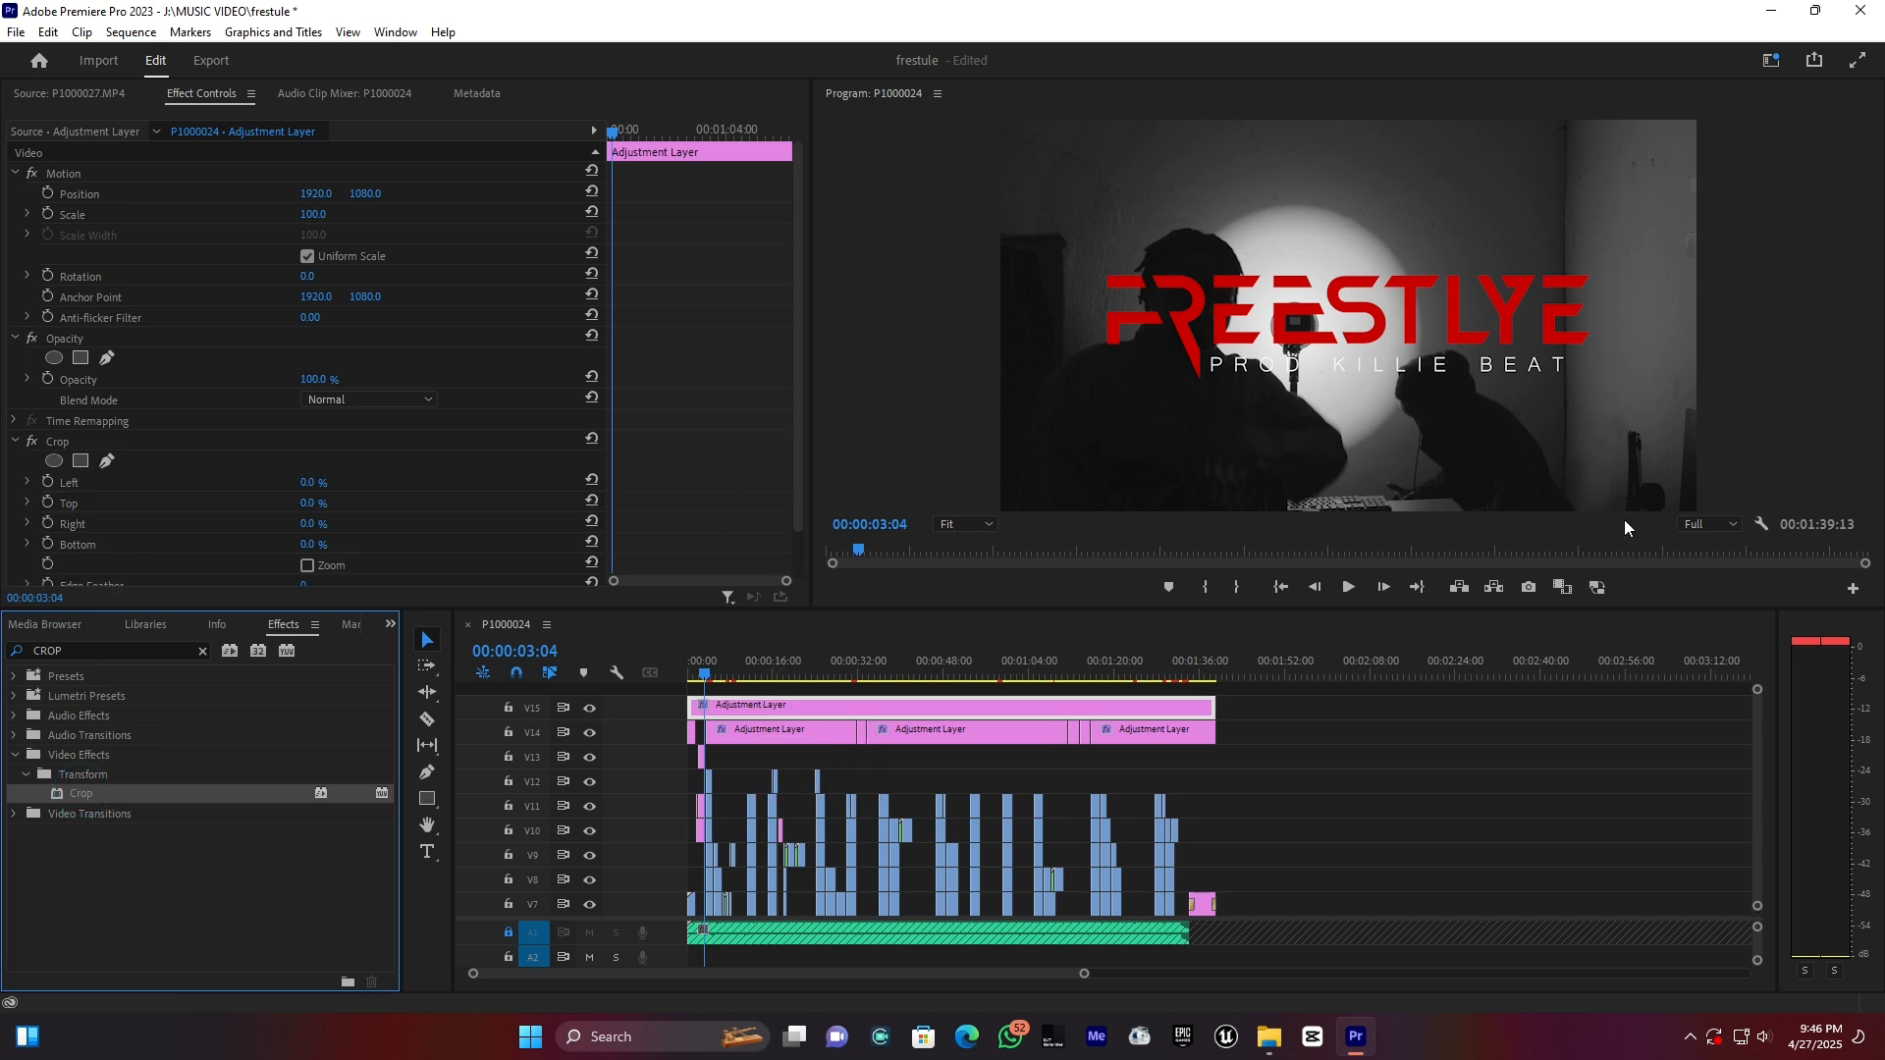
- Set the Crop effect's Top and Bottom to 10% each to make cinematic letterbox bars
click(304, 503)
text(10)
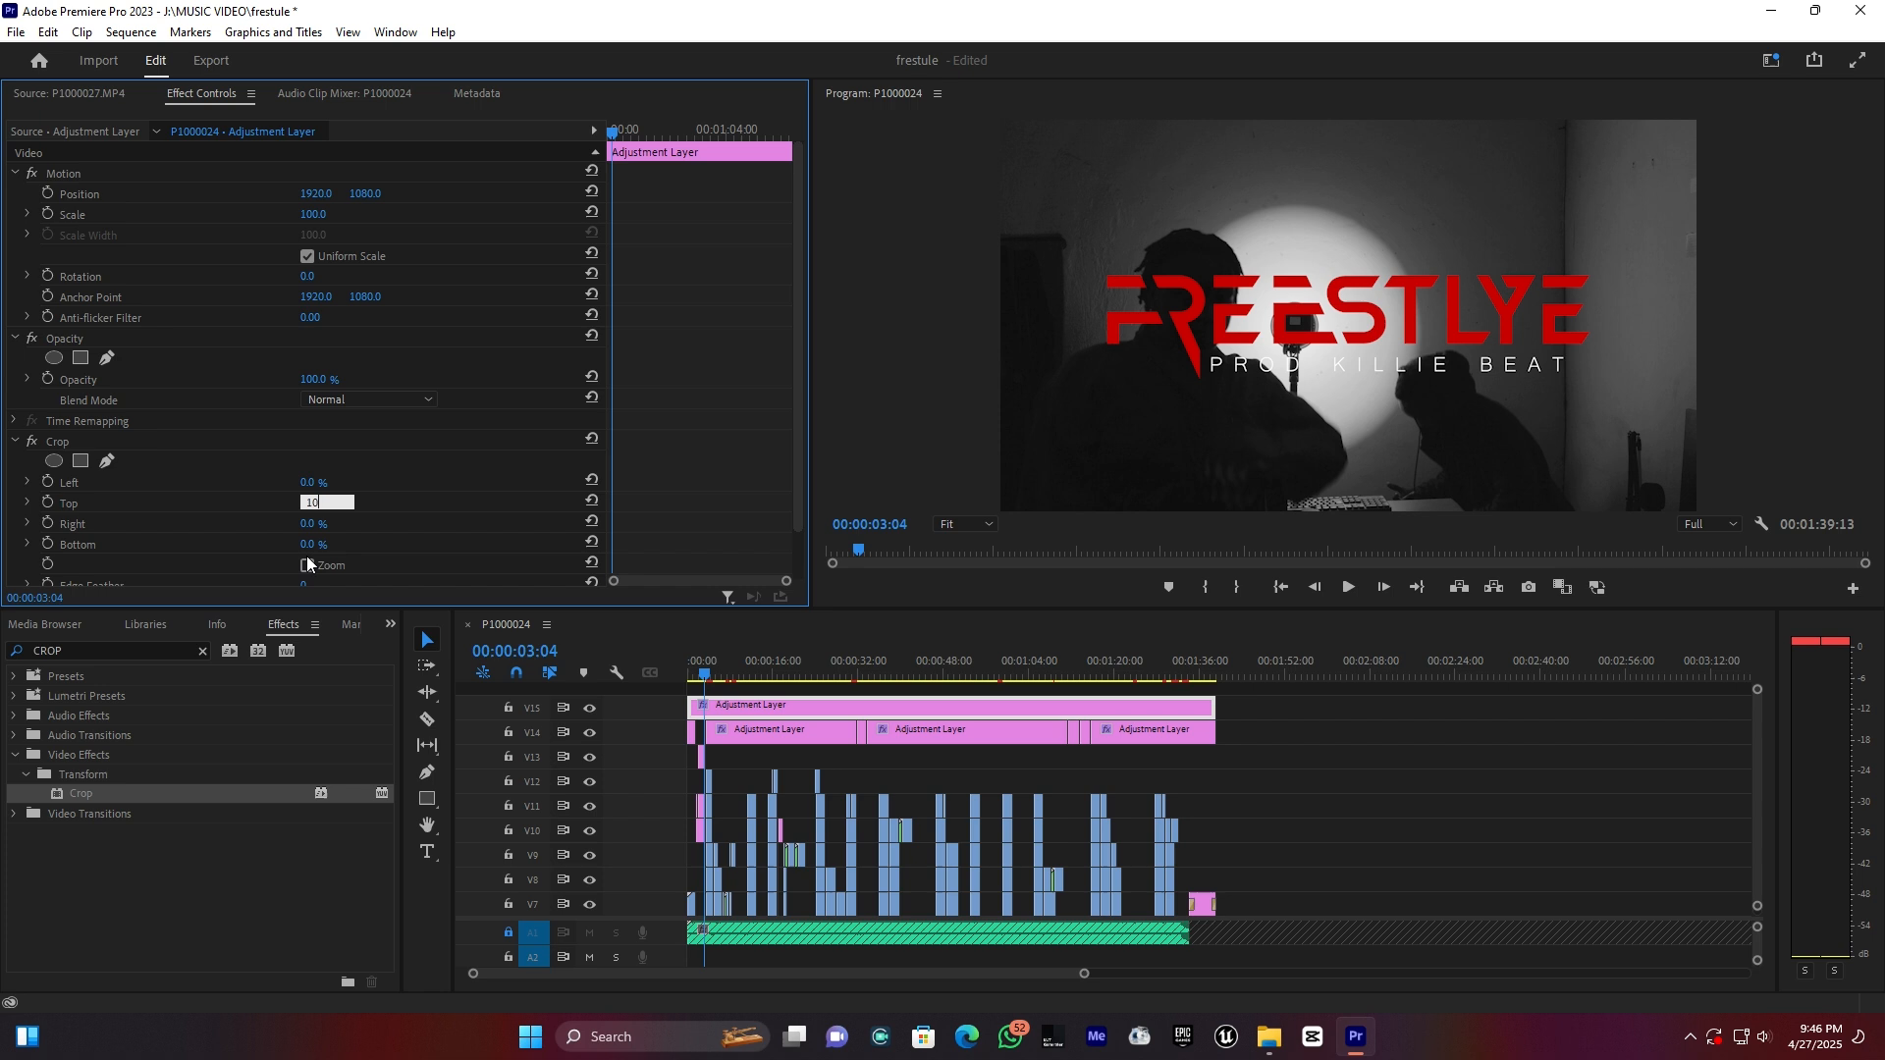
key(Return)
click(310, 544)
text(10)
key(Return)
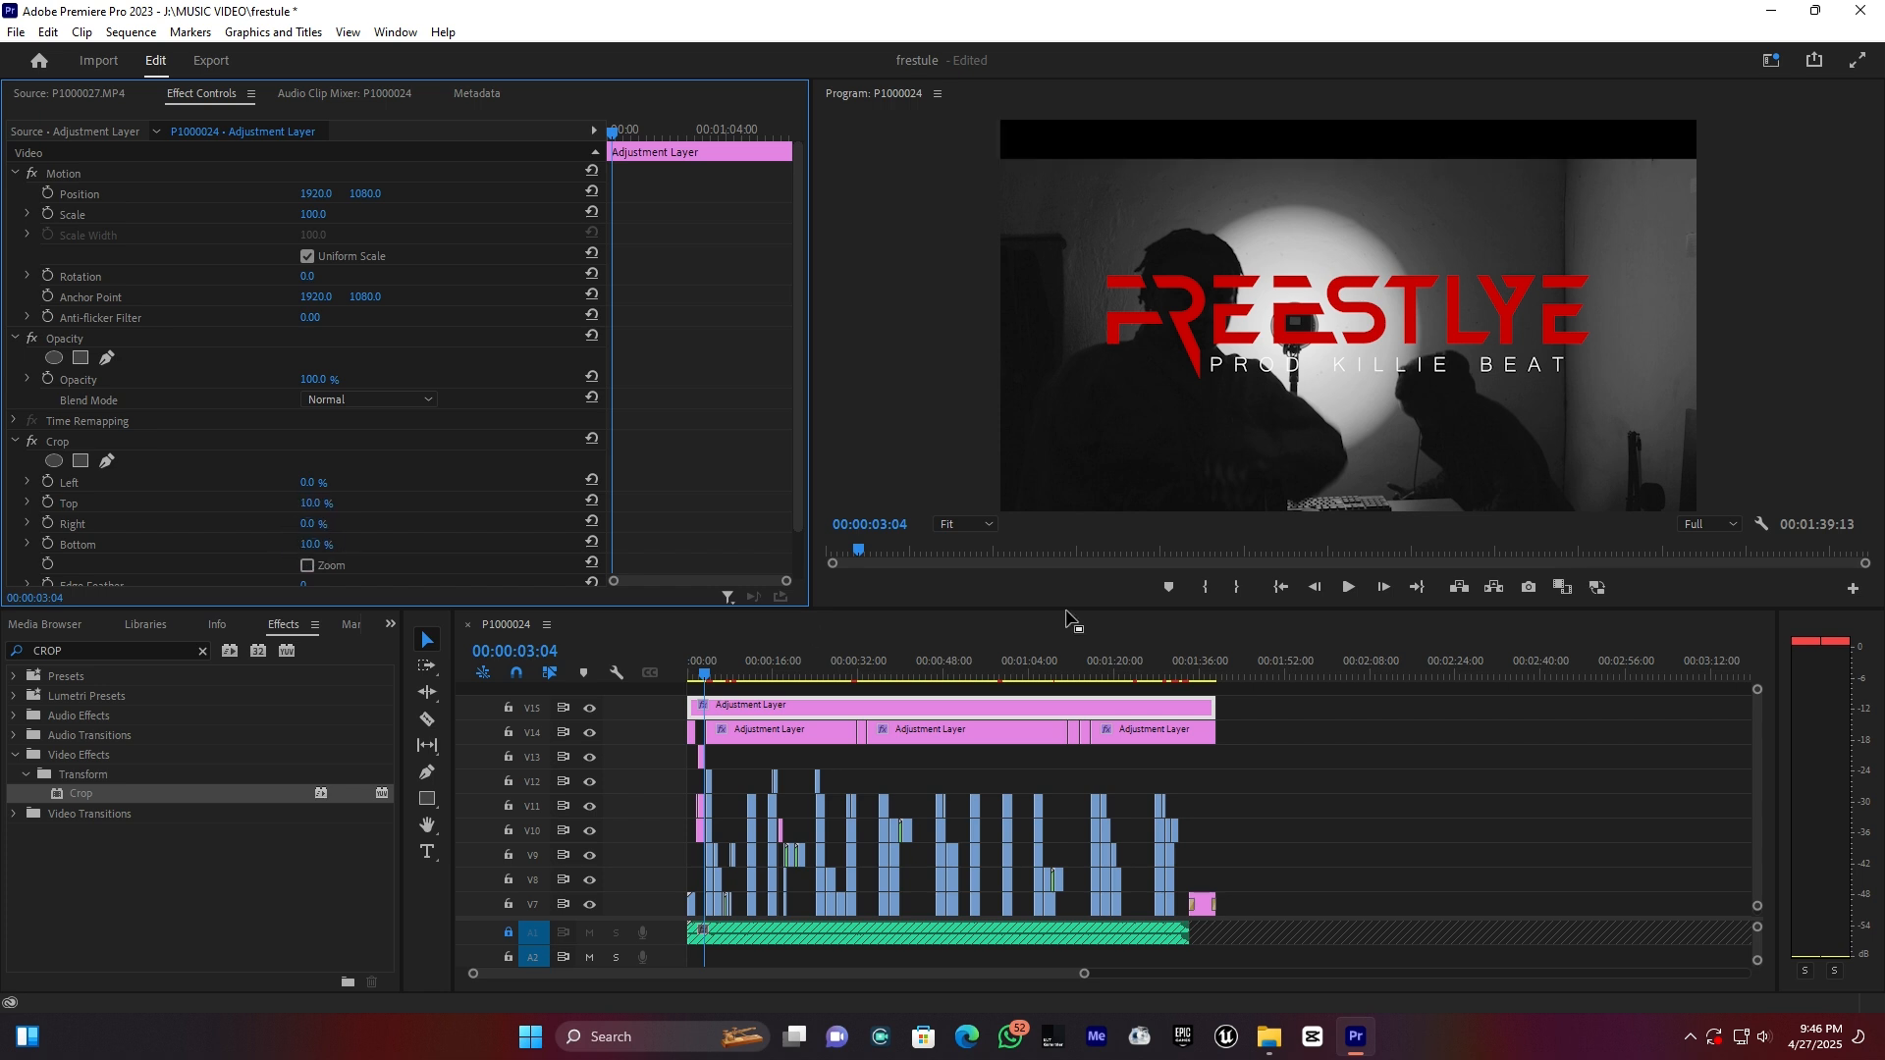
- Preview the letterboxed title shot in full screen and play it briefly
key(ctrl+grave)
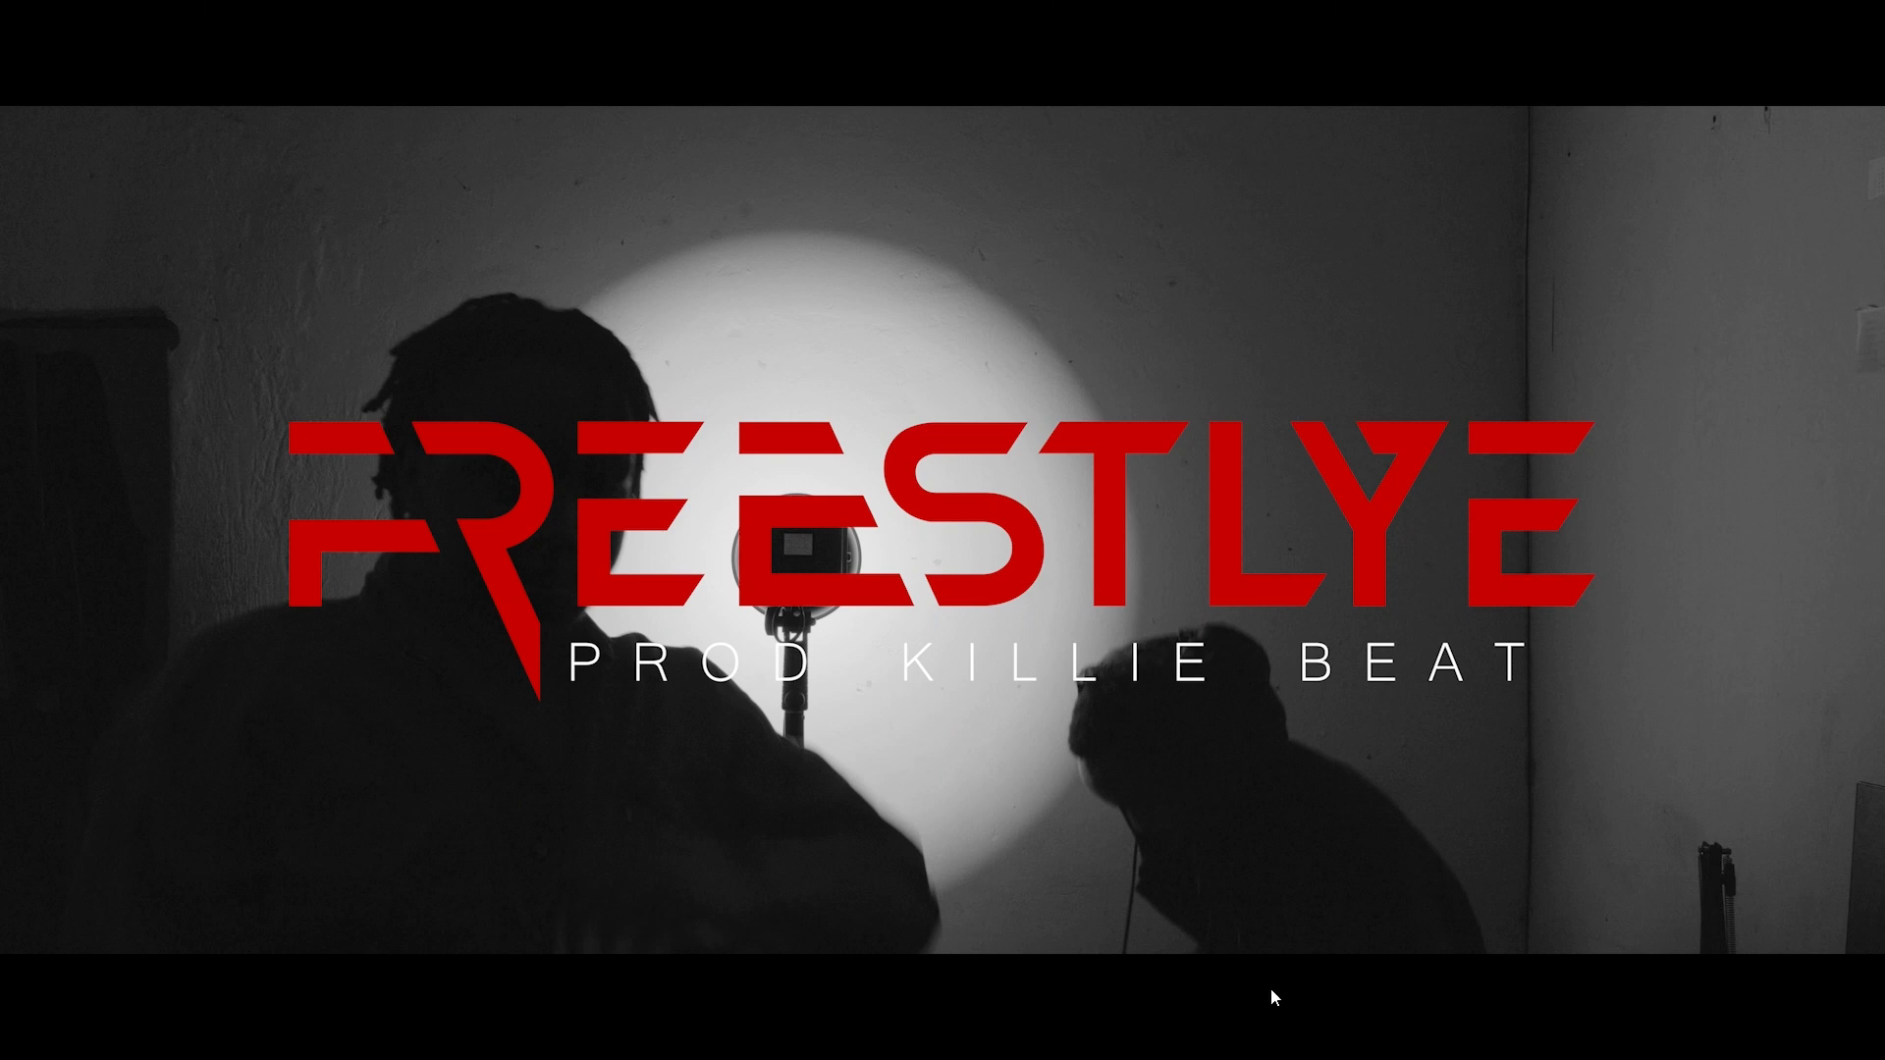
key(space)
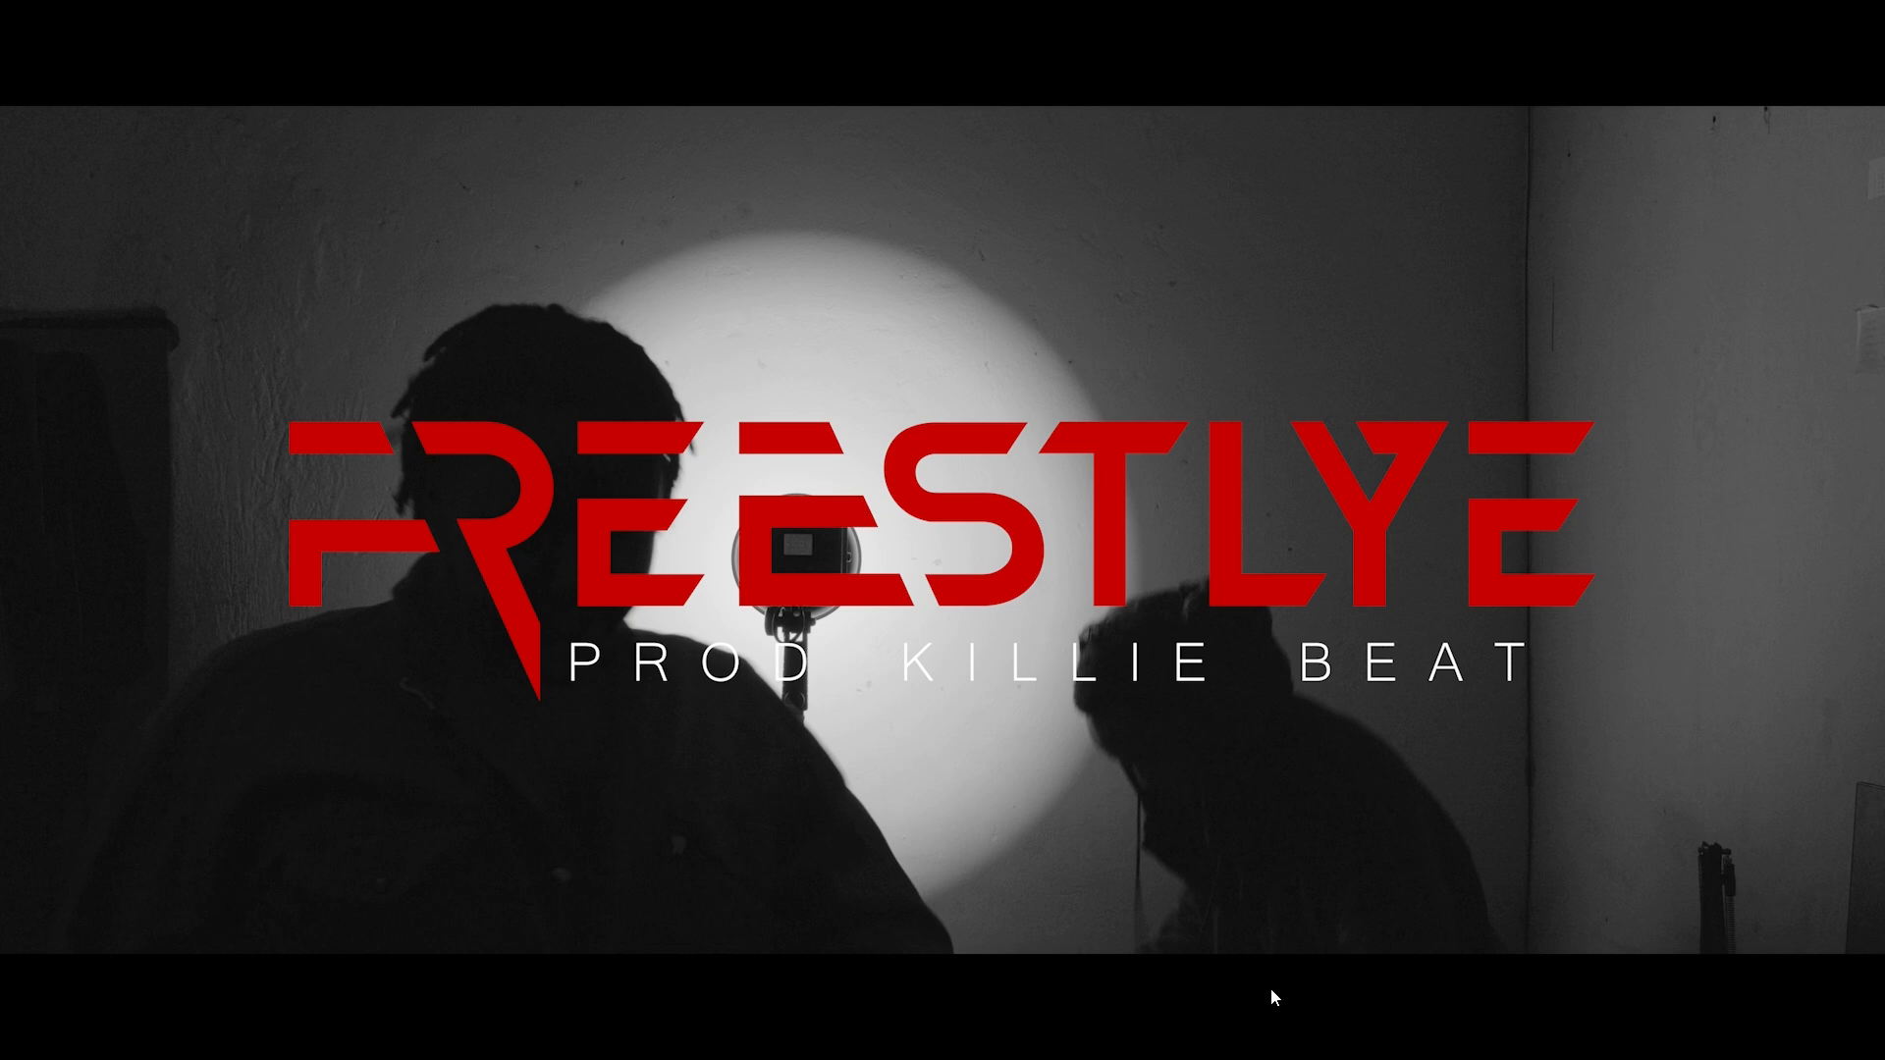
key(Escape)
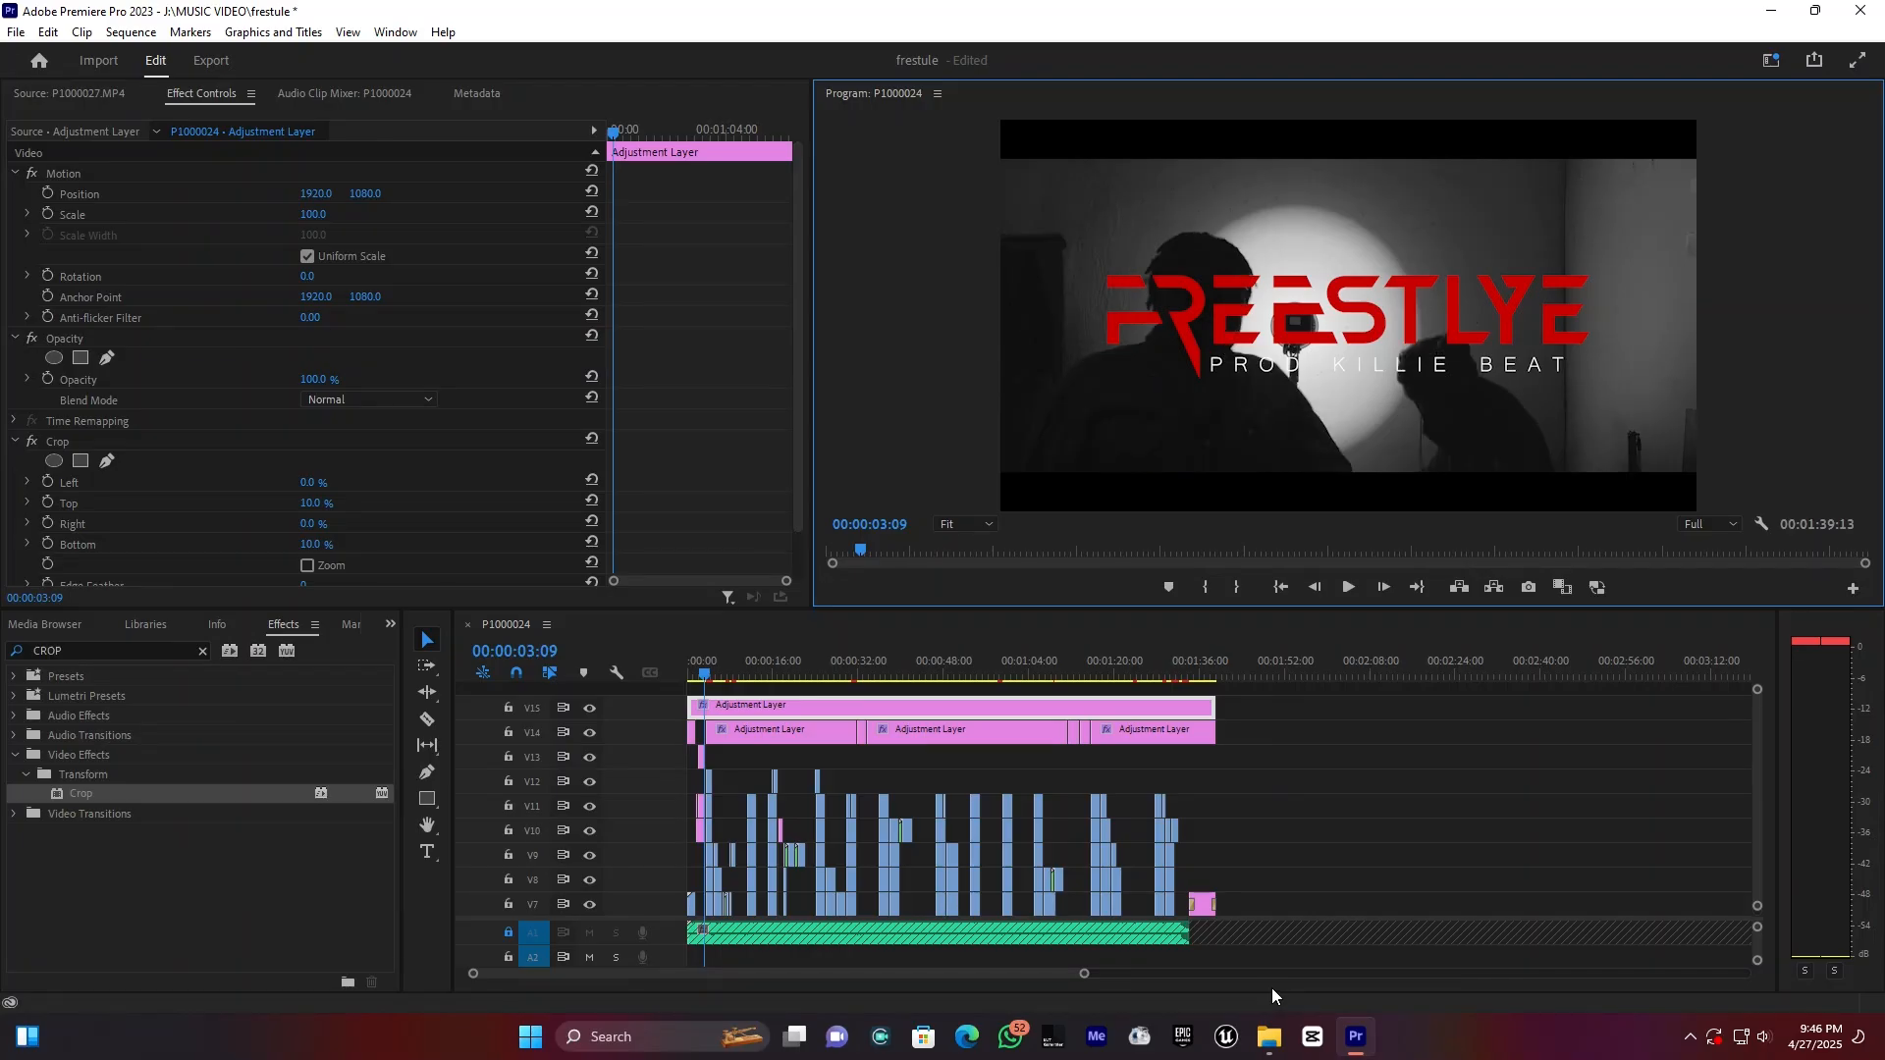
- Hide track V15 to turn off the letterbox adjustment layer, and clear the clip selection
click(589, 707)
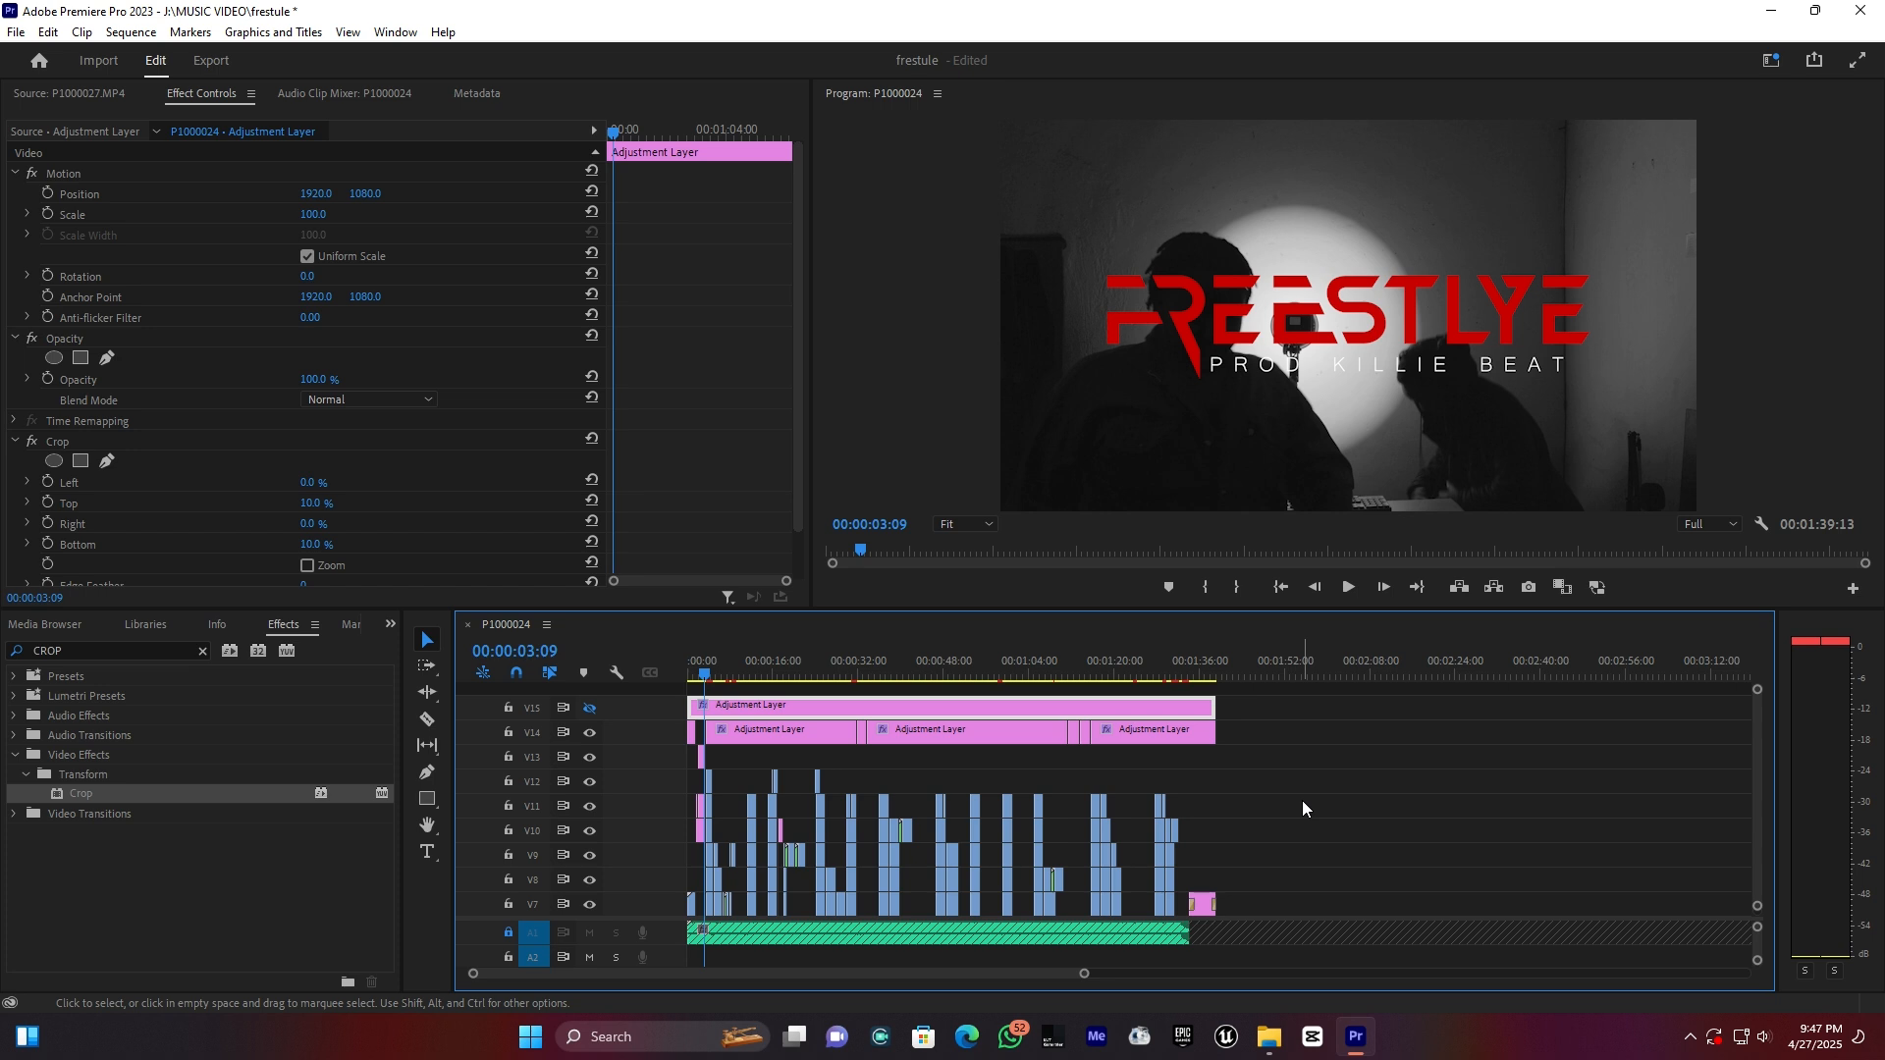
click(1363, 861)
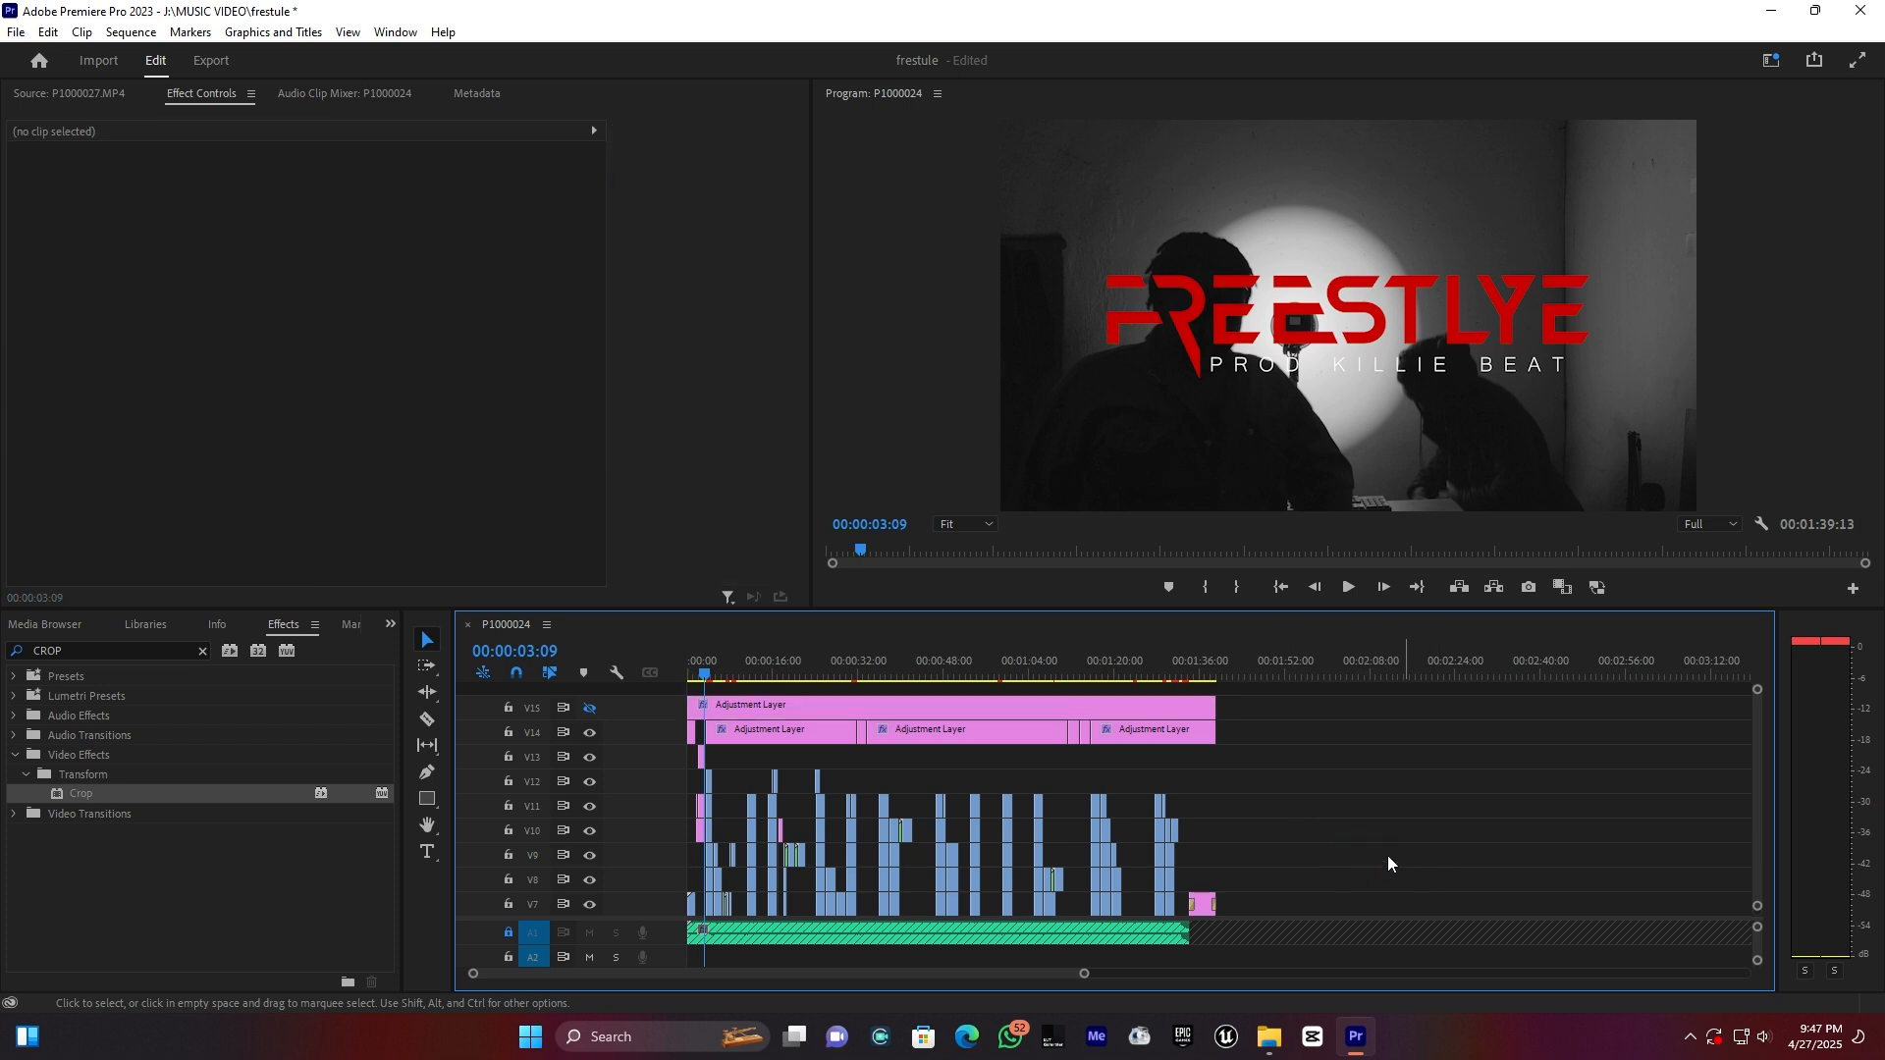
- Review the sequence settings, including the frame size and timebase, and close them without altering any value
click(128, 36)
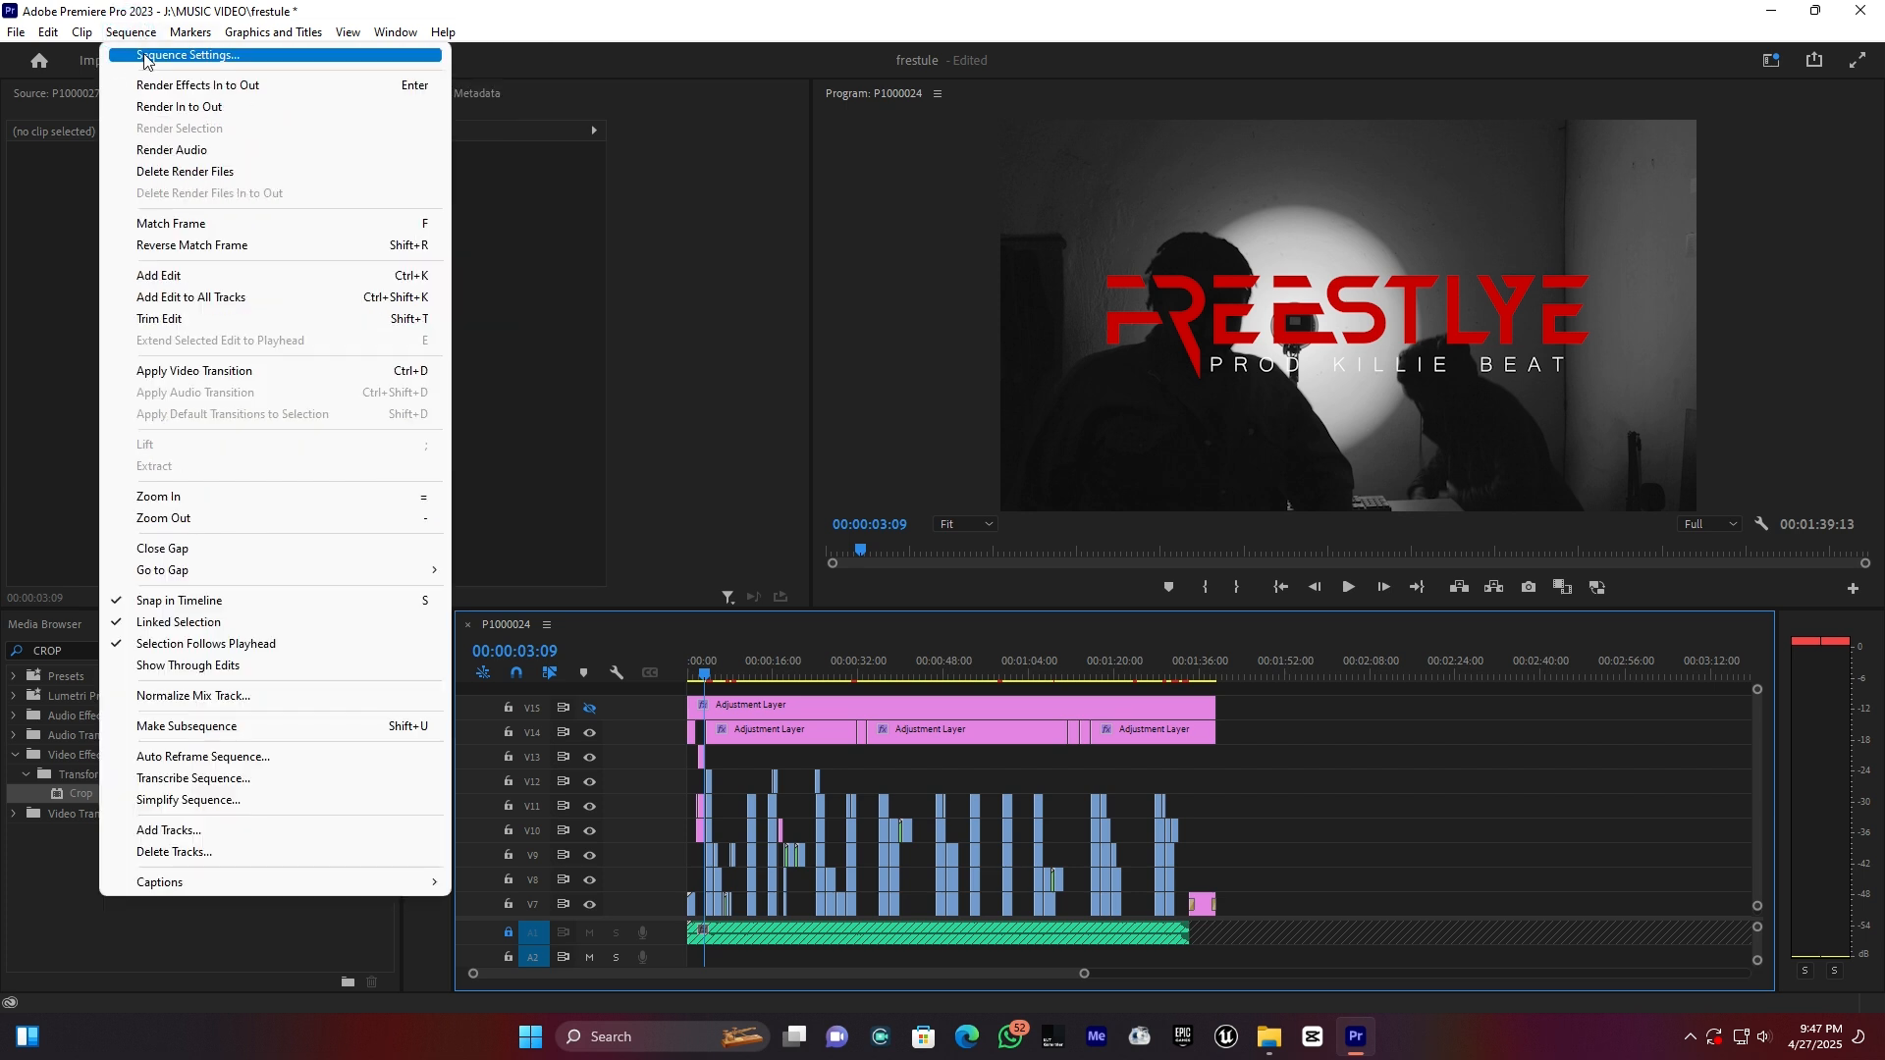
click(145, 57)
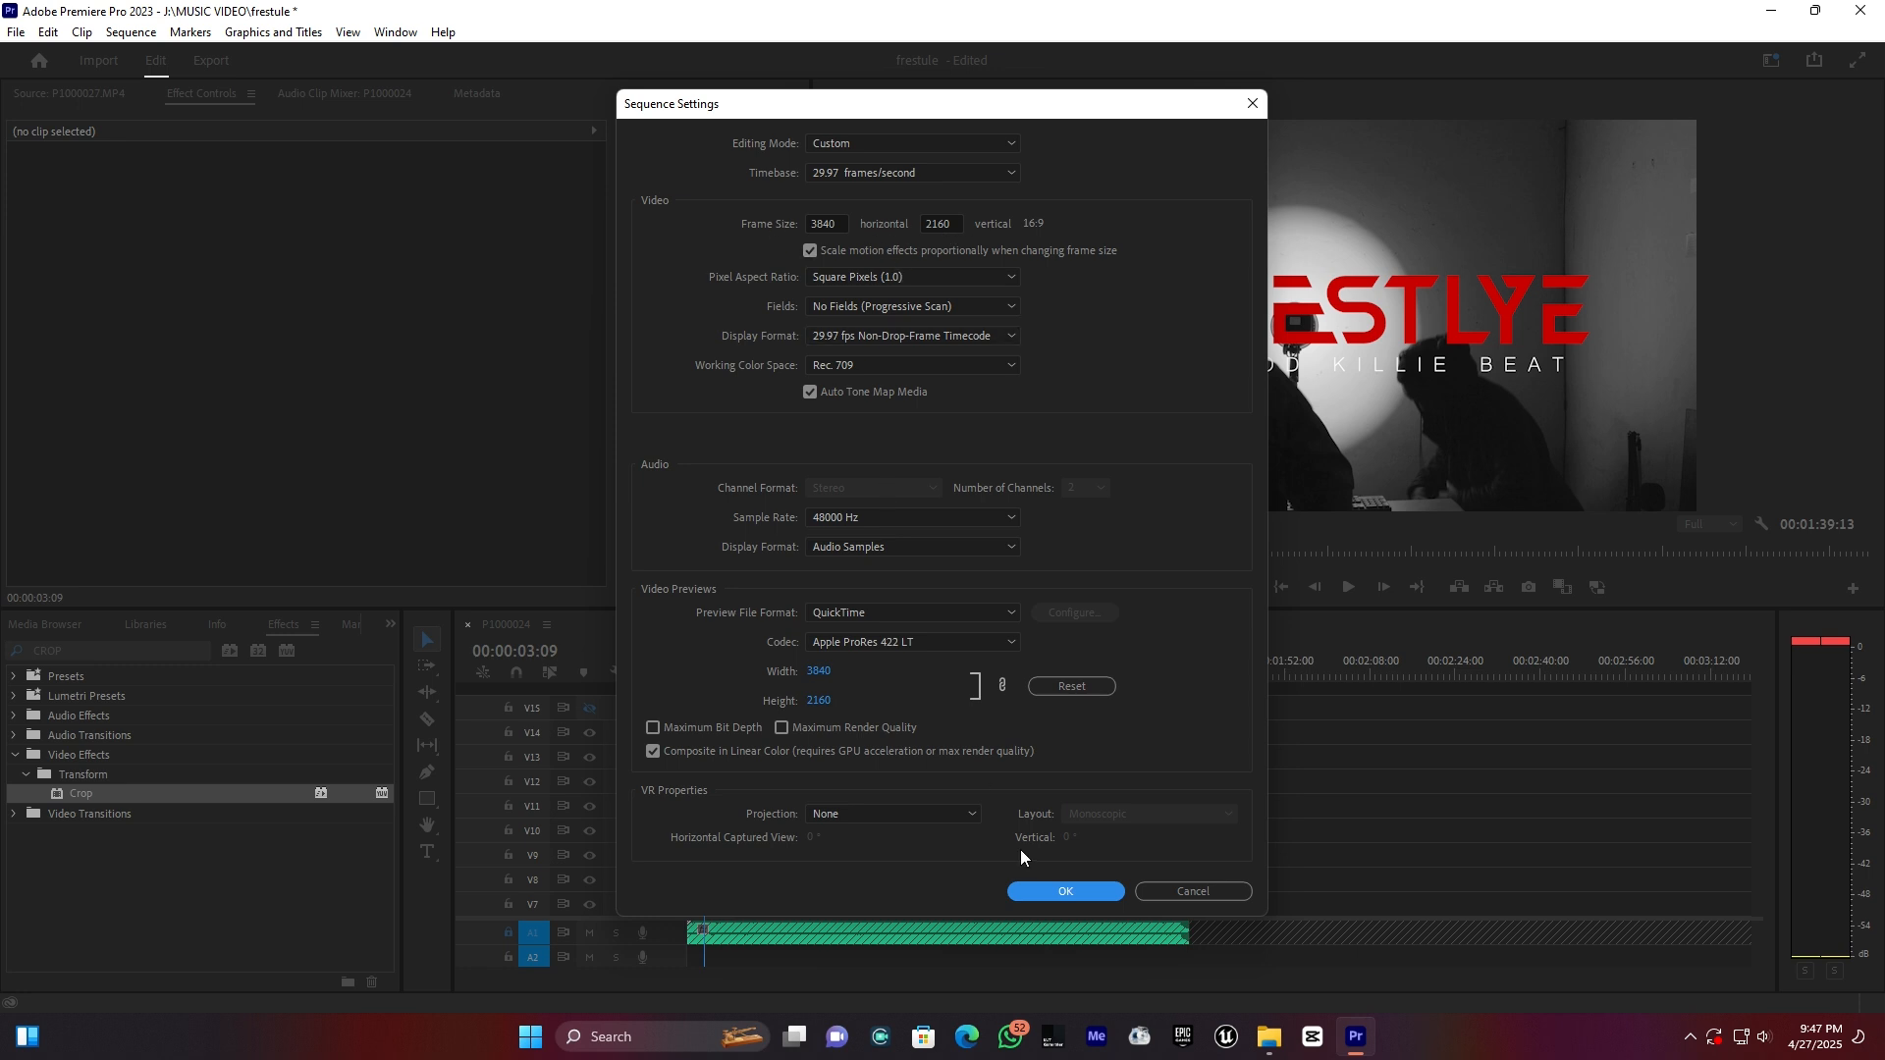
click(1046, 890)
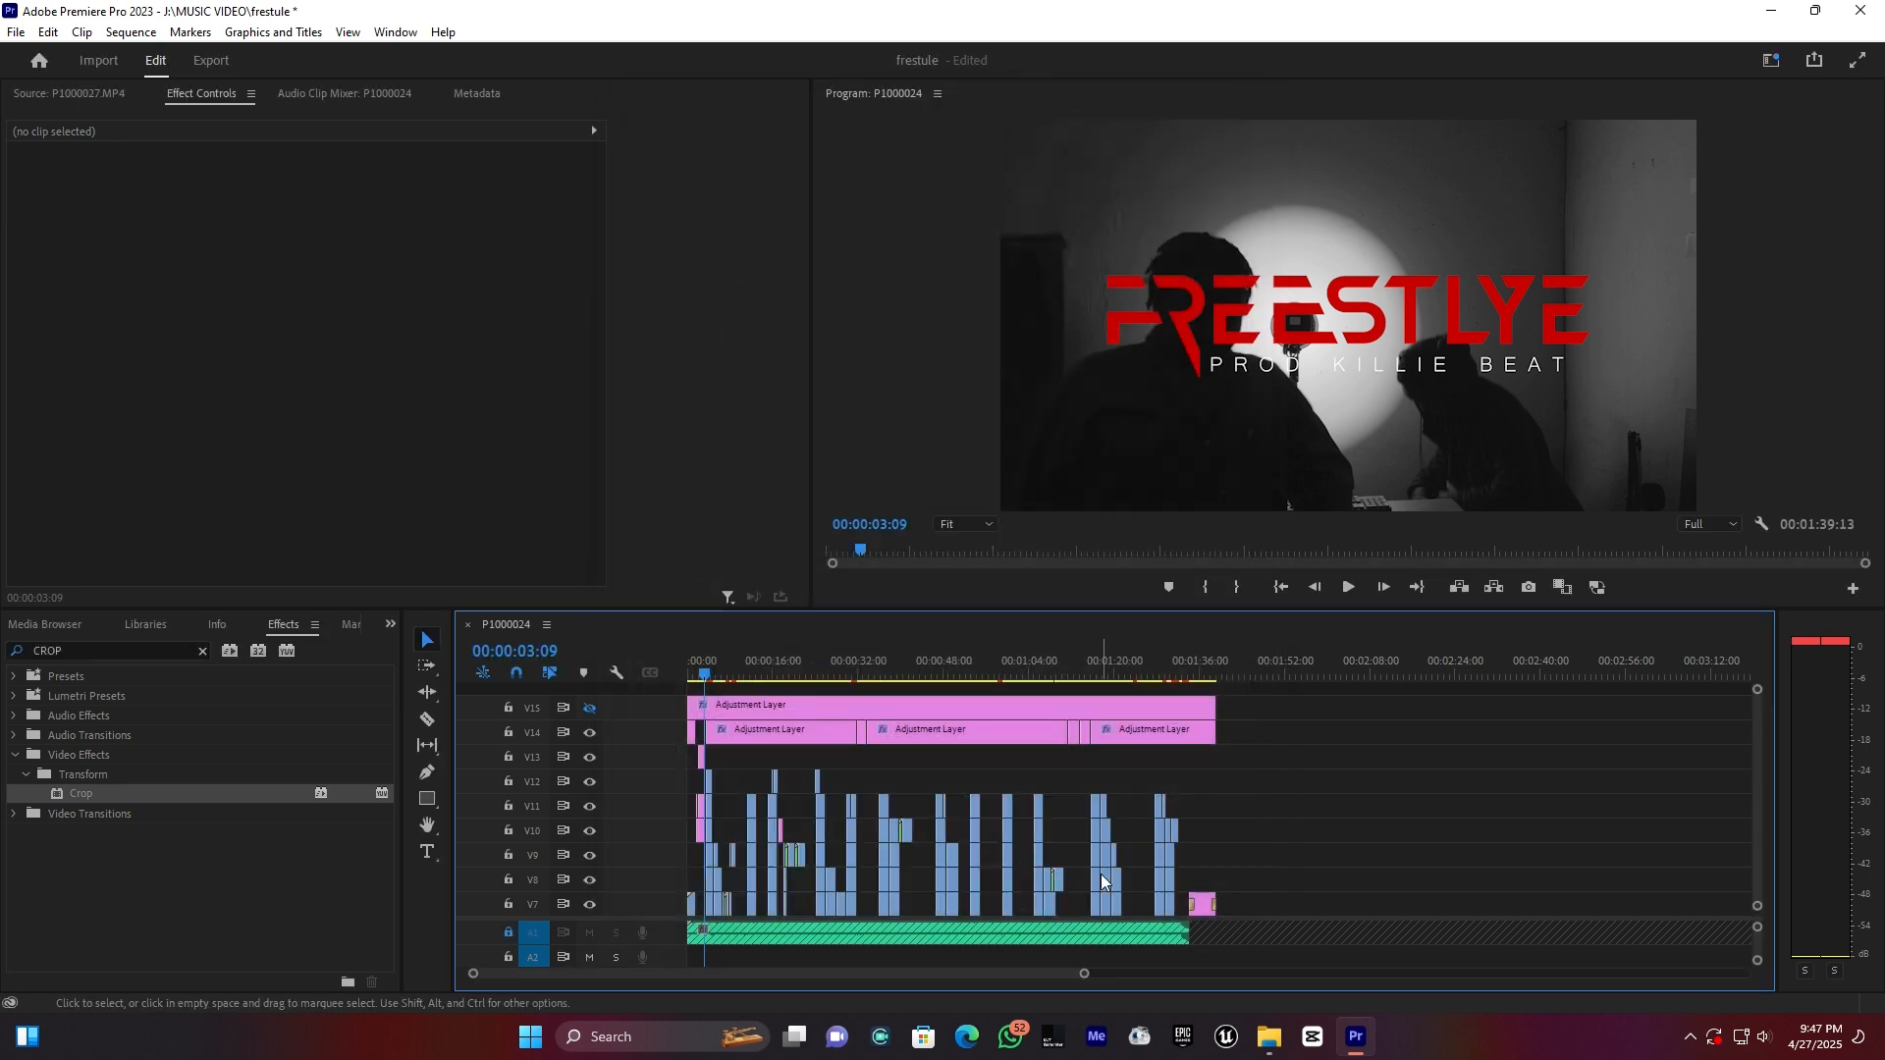
click(1439, 874)
- Open the media export settings for the sequence and name the output file FREESTLYE MUSIC
click(21, 33)
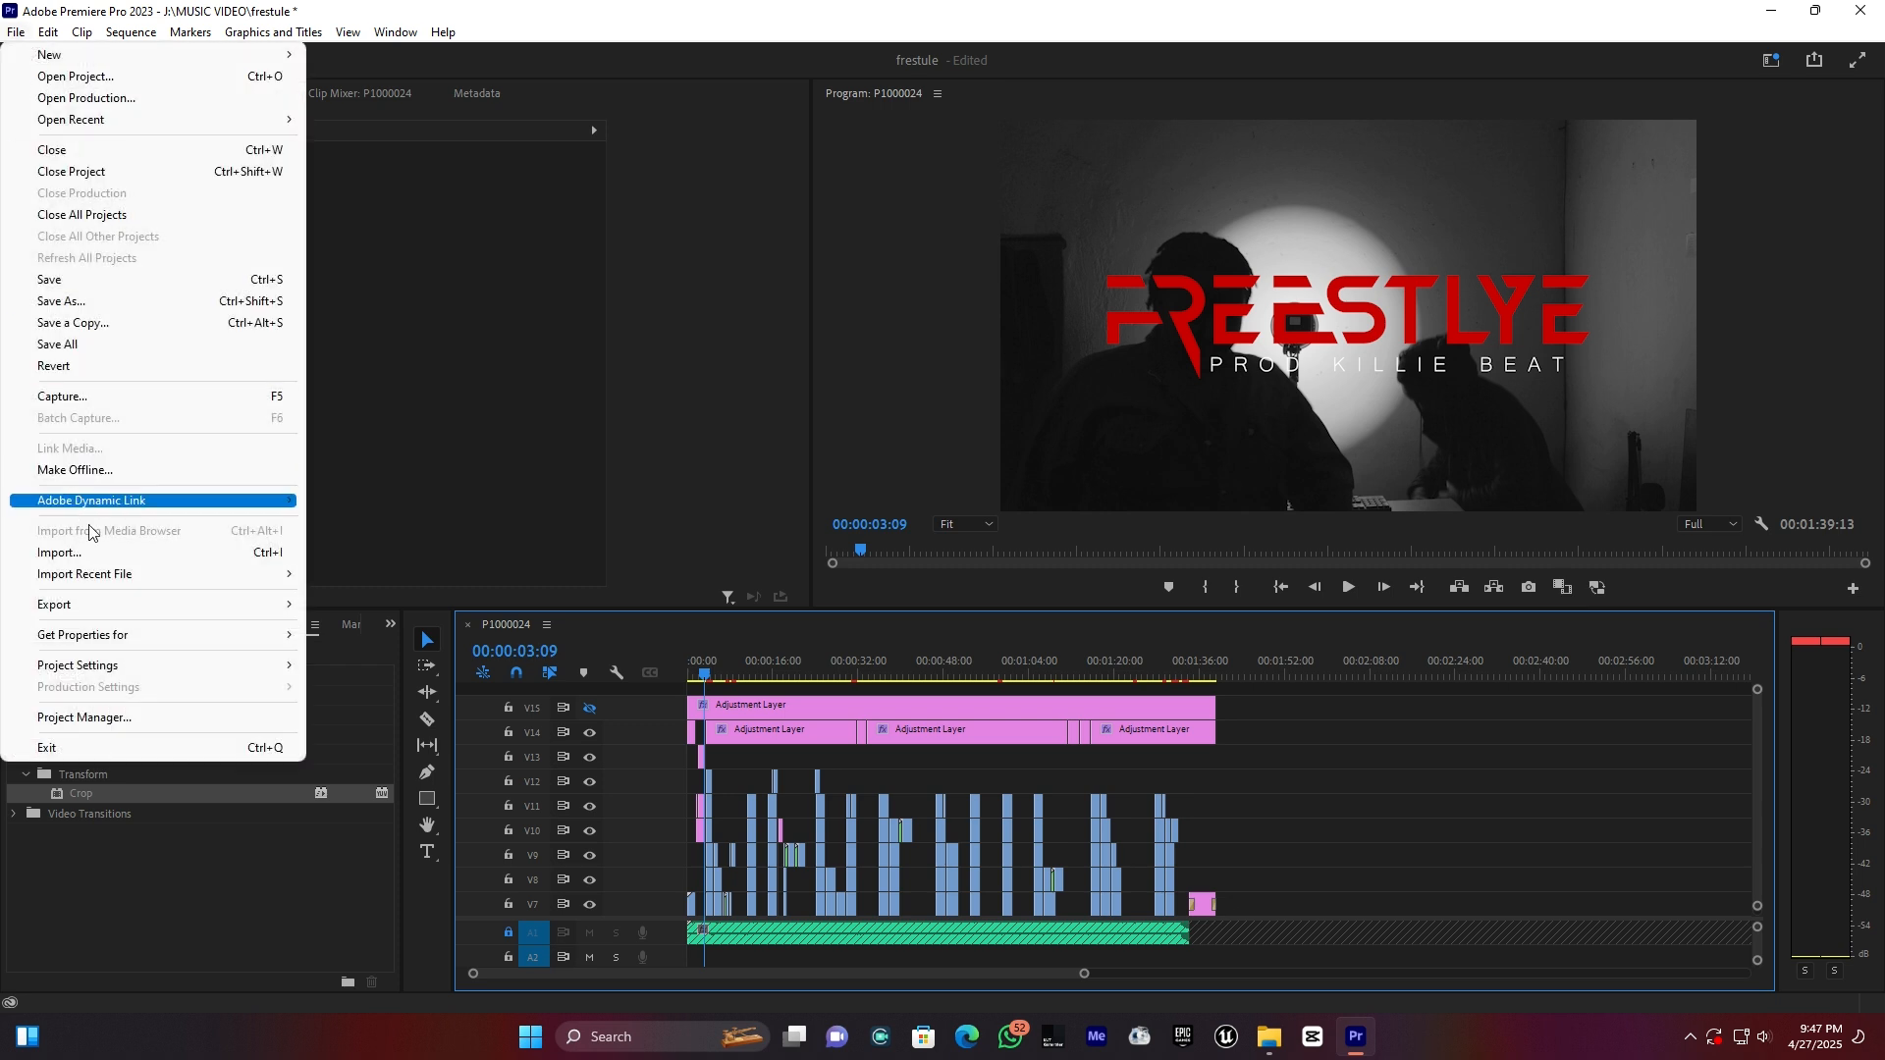
mouse_move(115, 613)
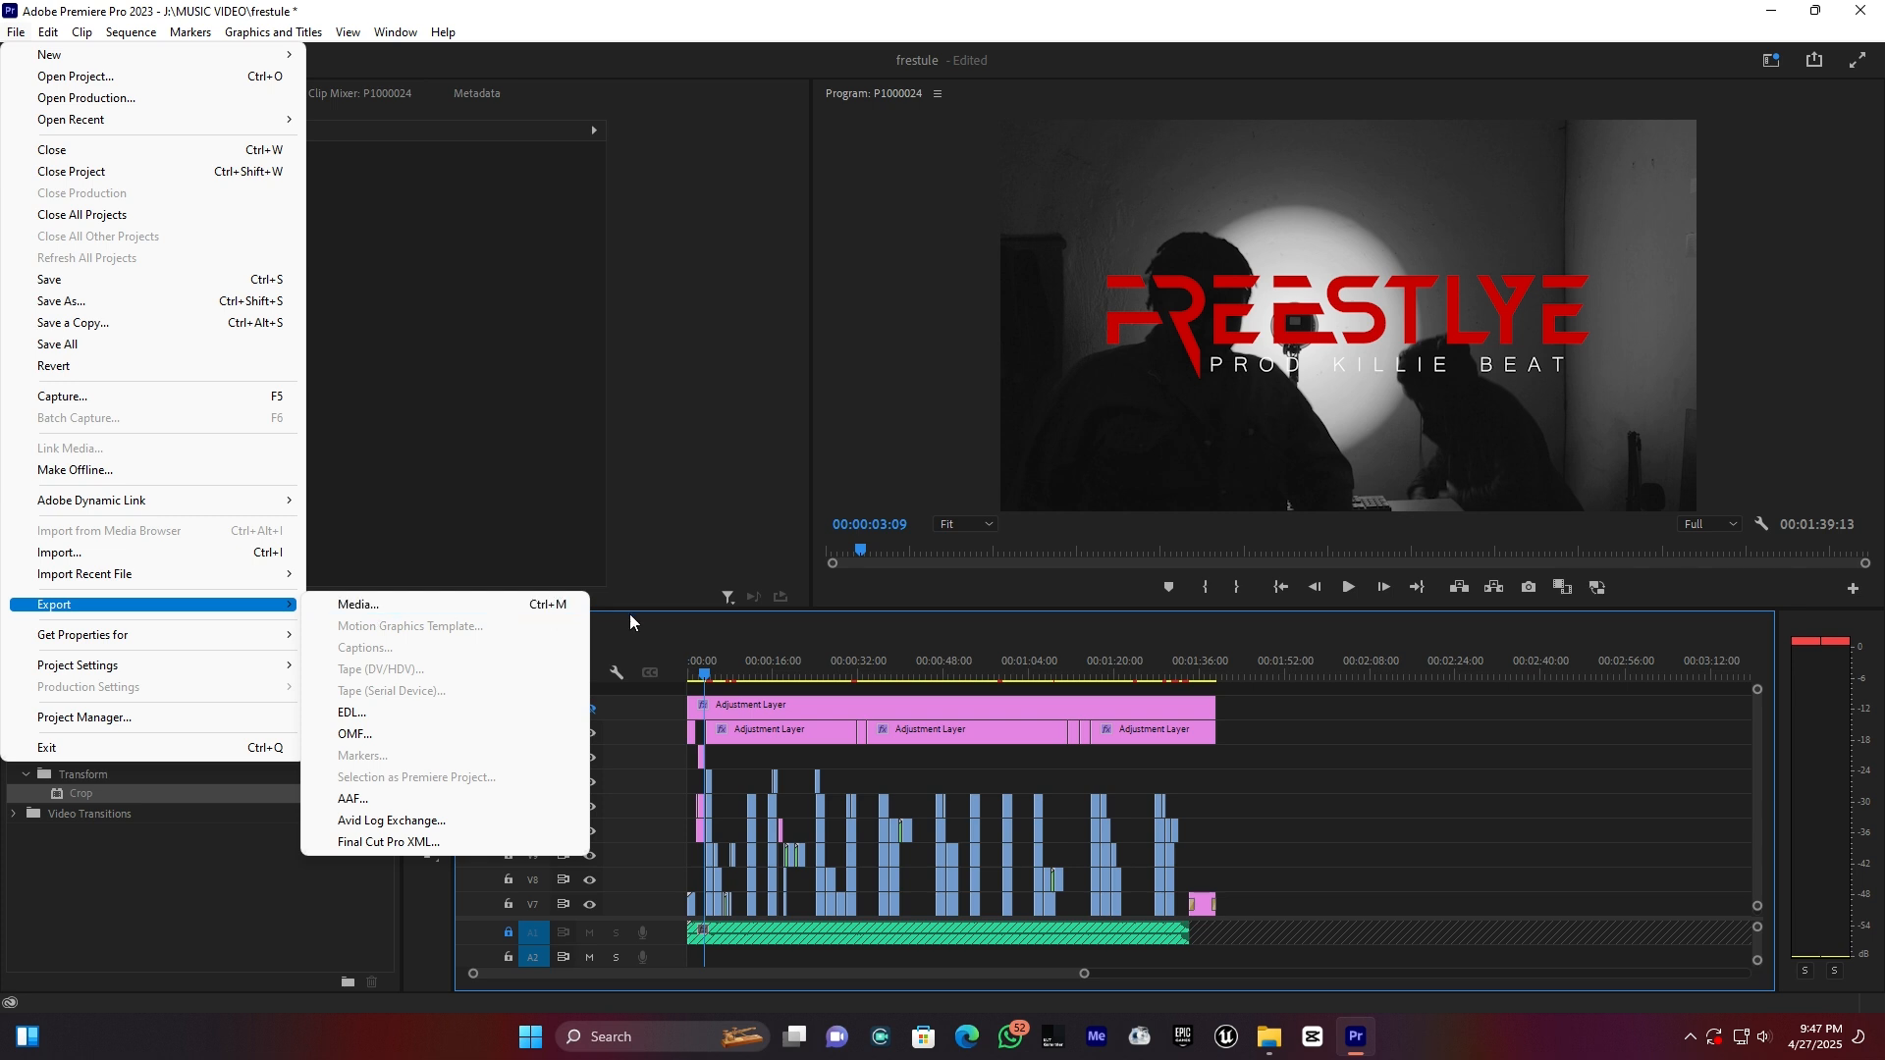
click(527, 605)
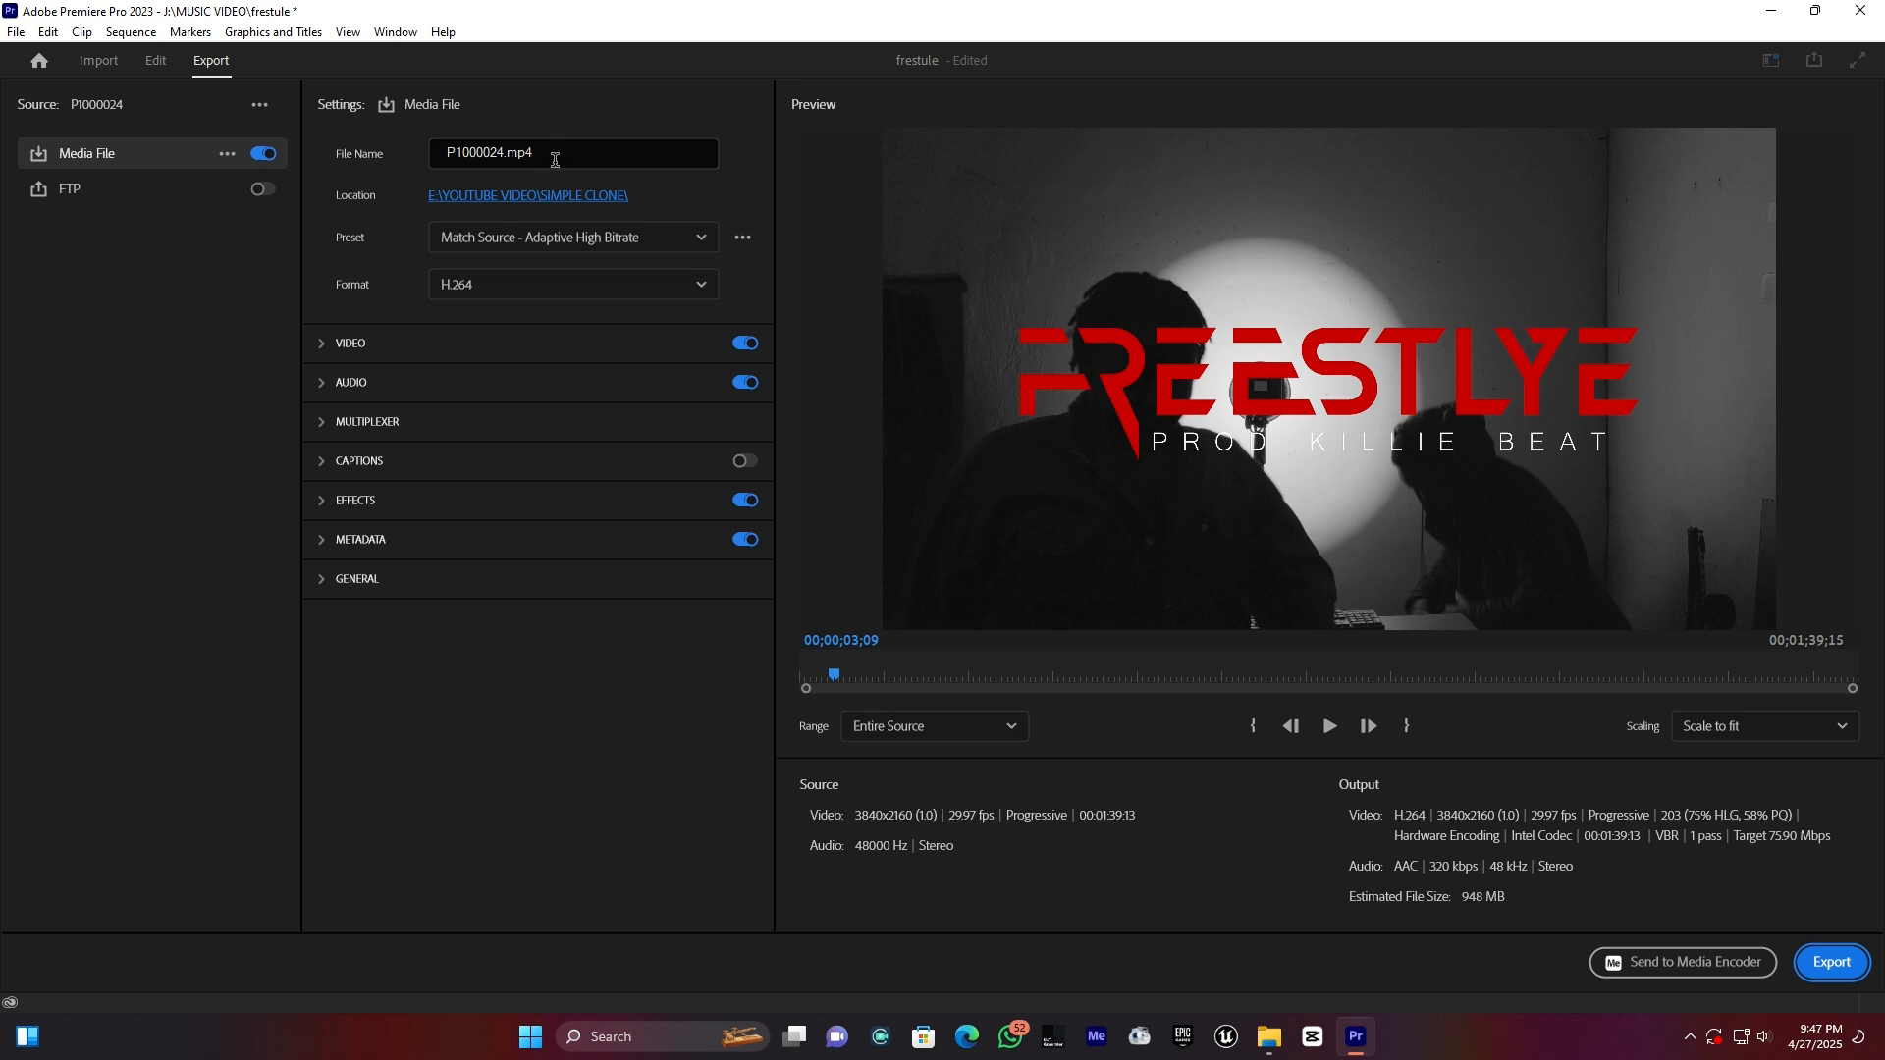
click(569, 149)
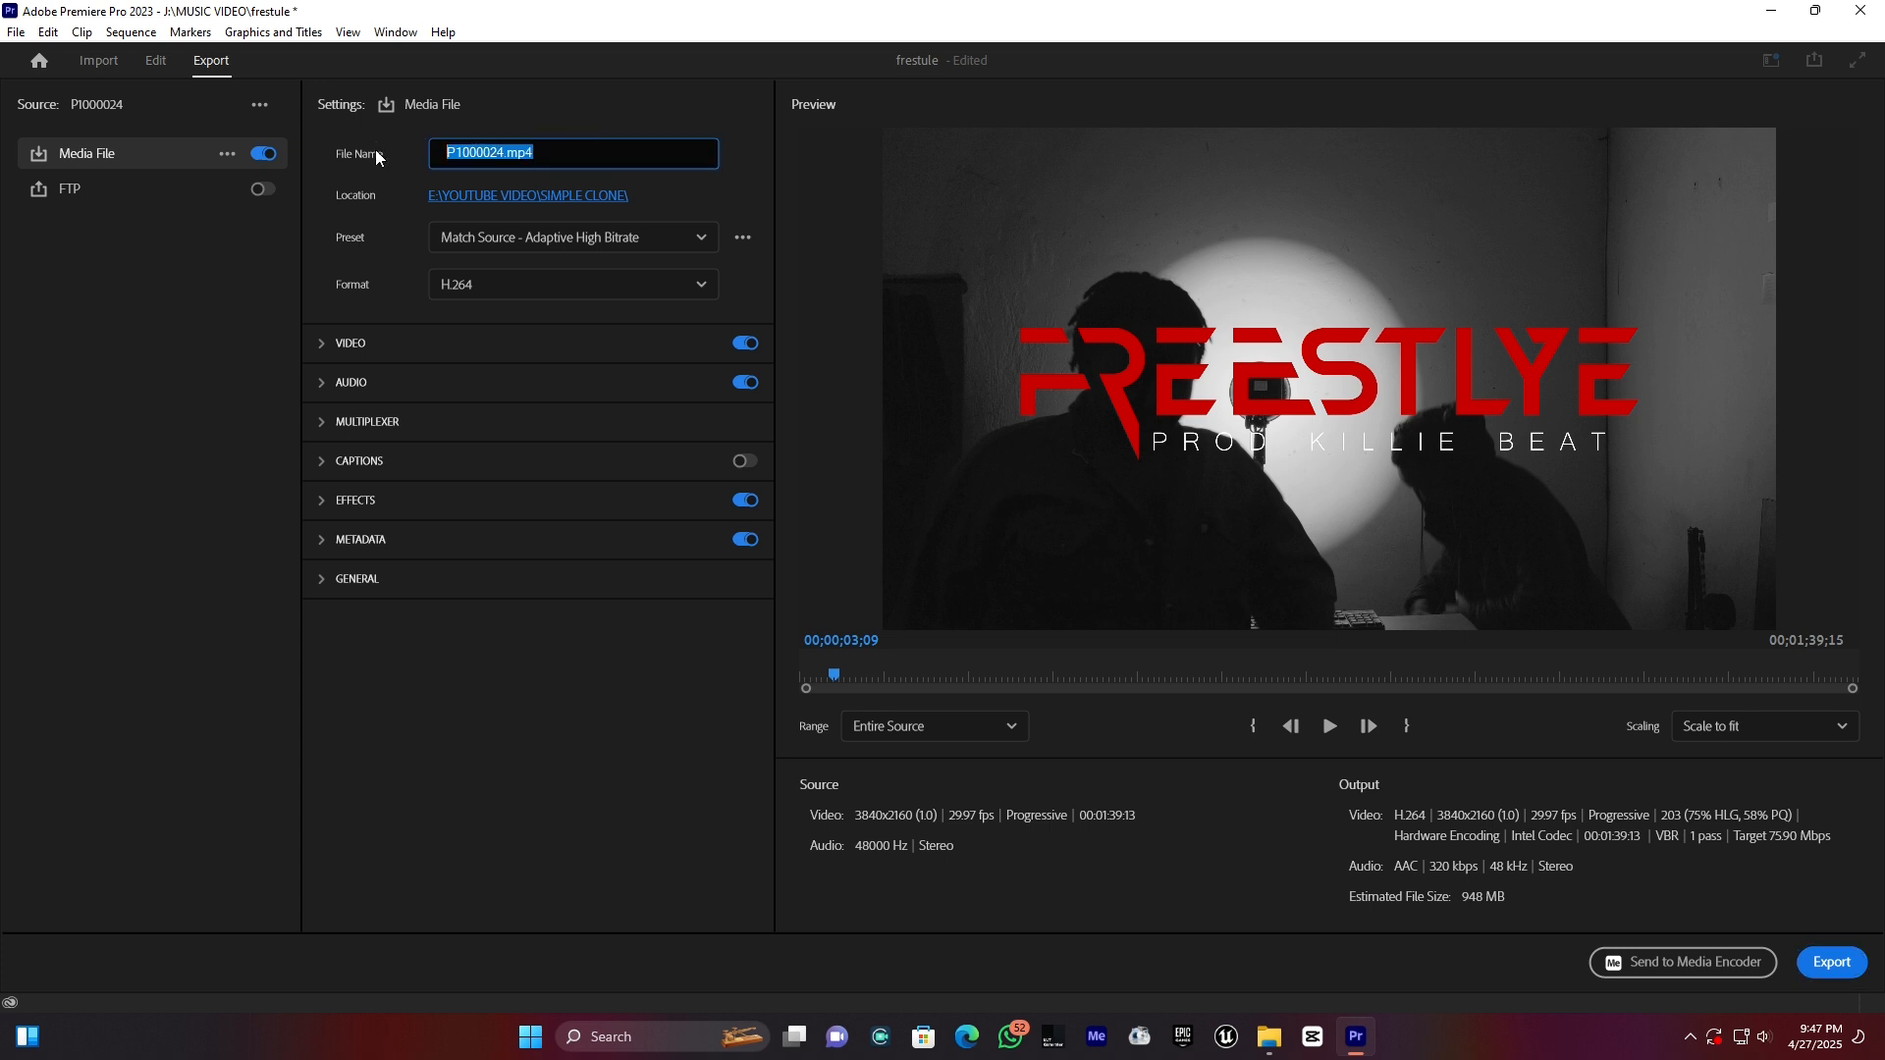
text(FRE)
text(ESTLY)
text(E )
text(MUISC)
key(BackSpace)
key(BackSpace)
text(SIC)
- Set the export location to the Desktop folder, keeping the MP4 video file type
click(532, 196)
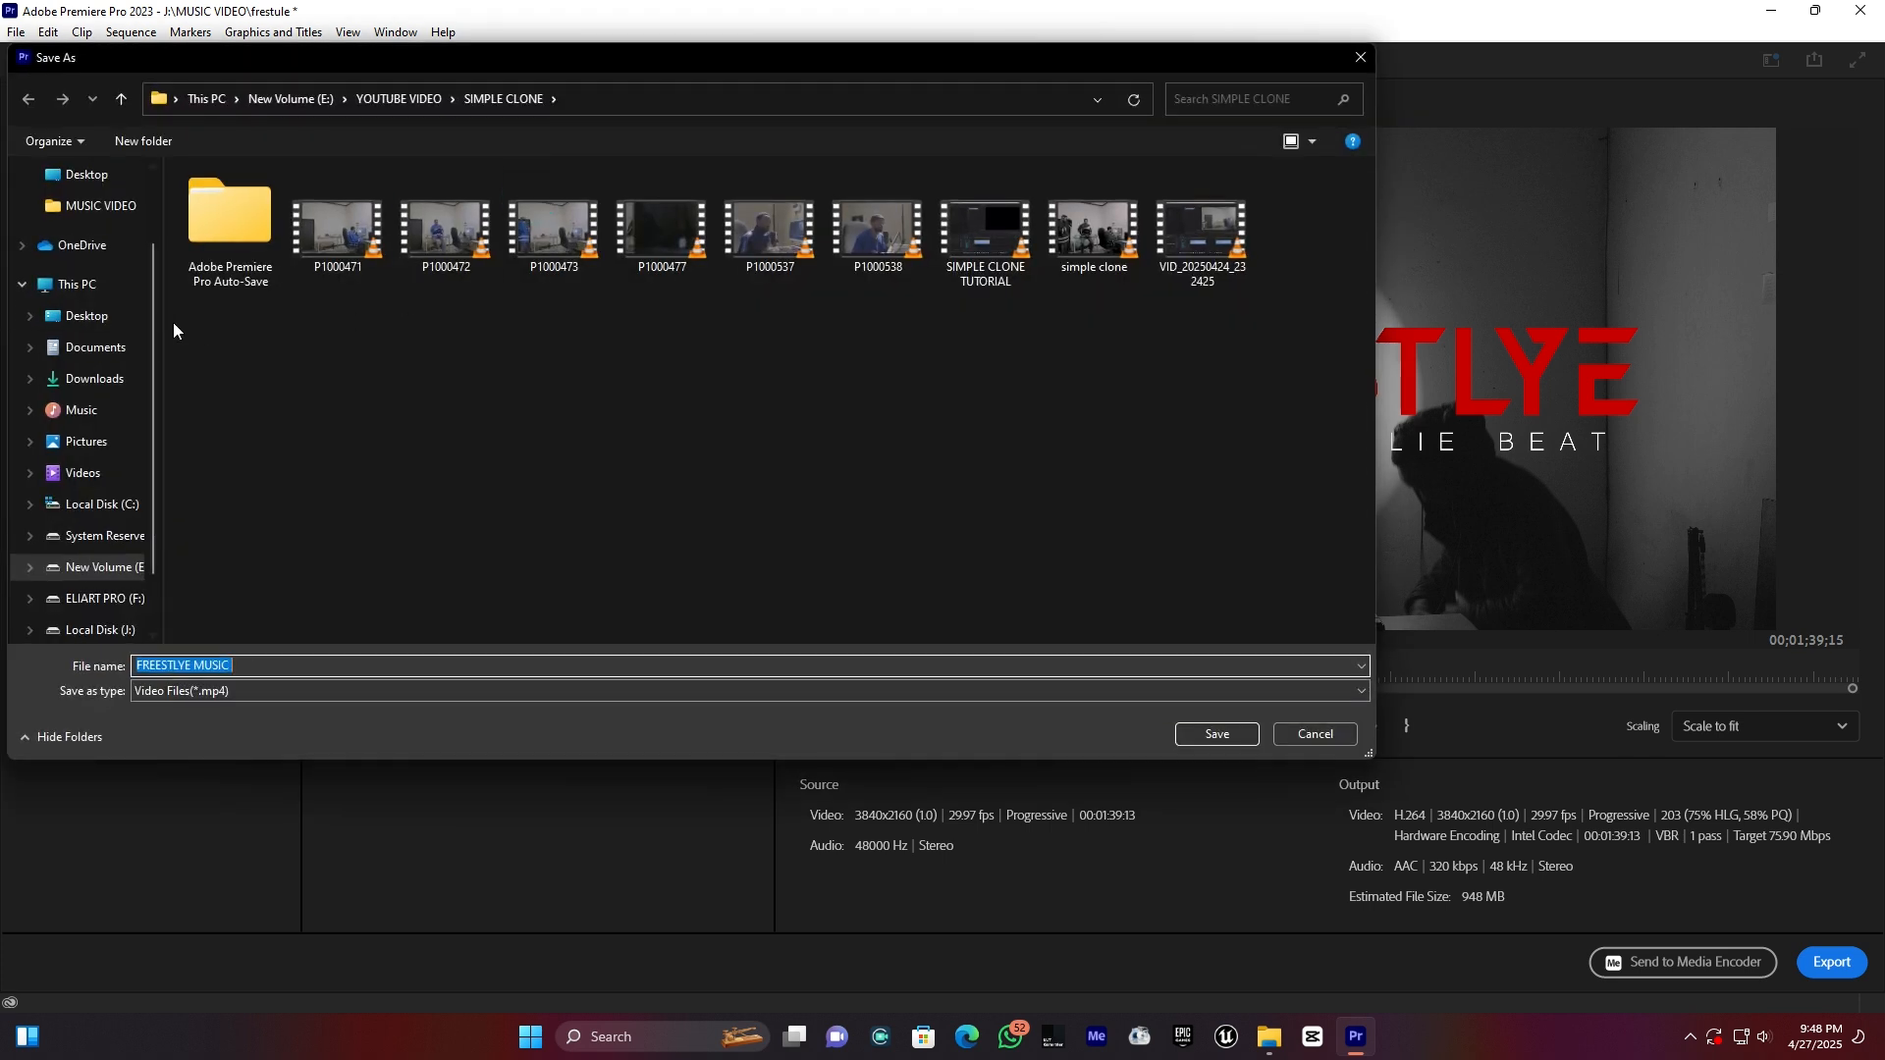
click(87, 315)
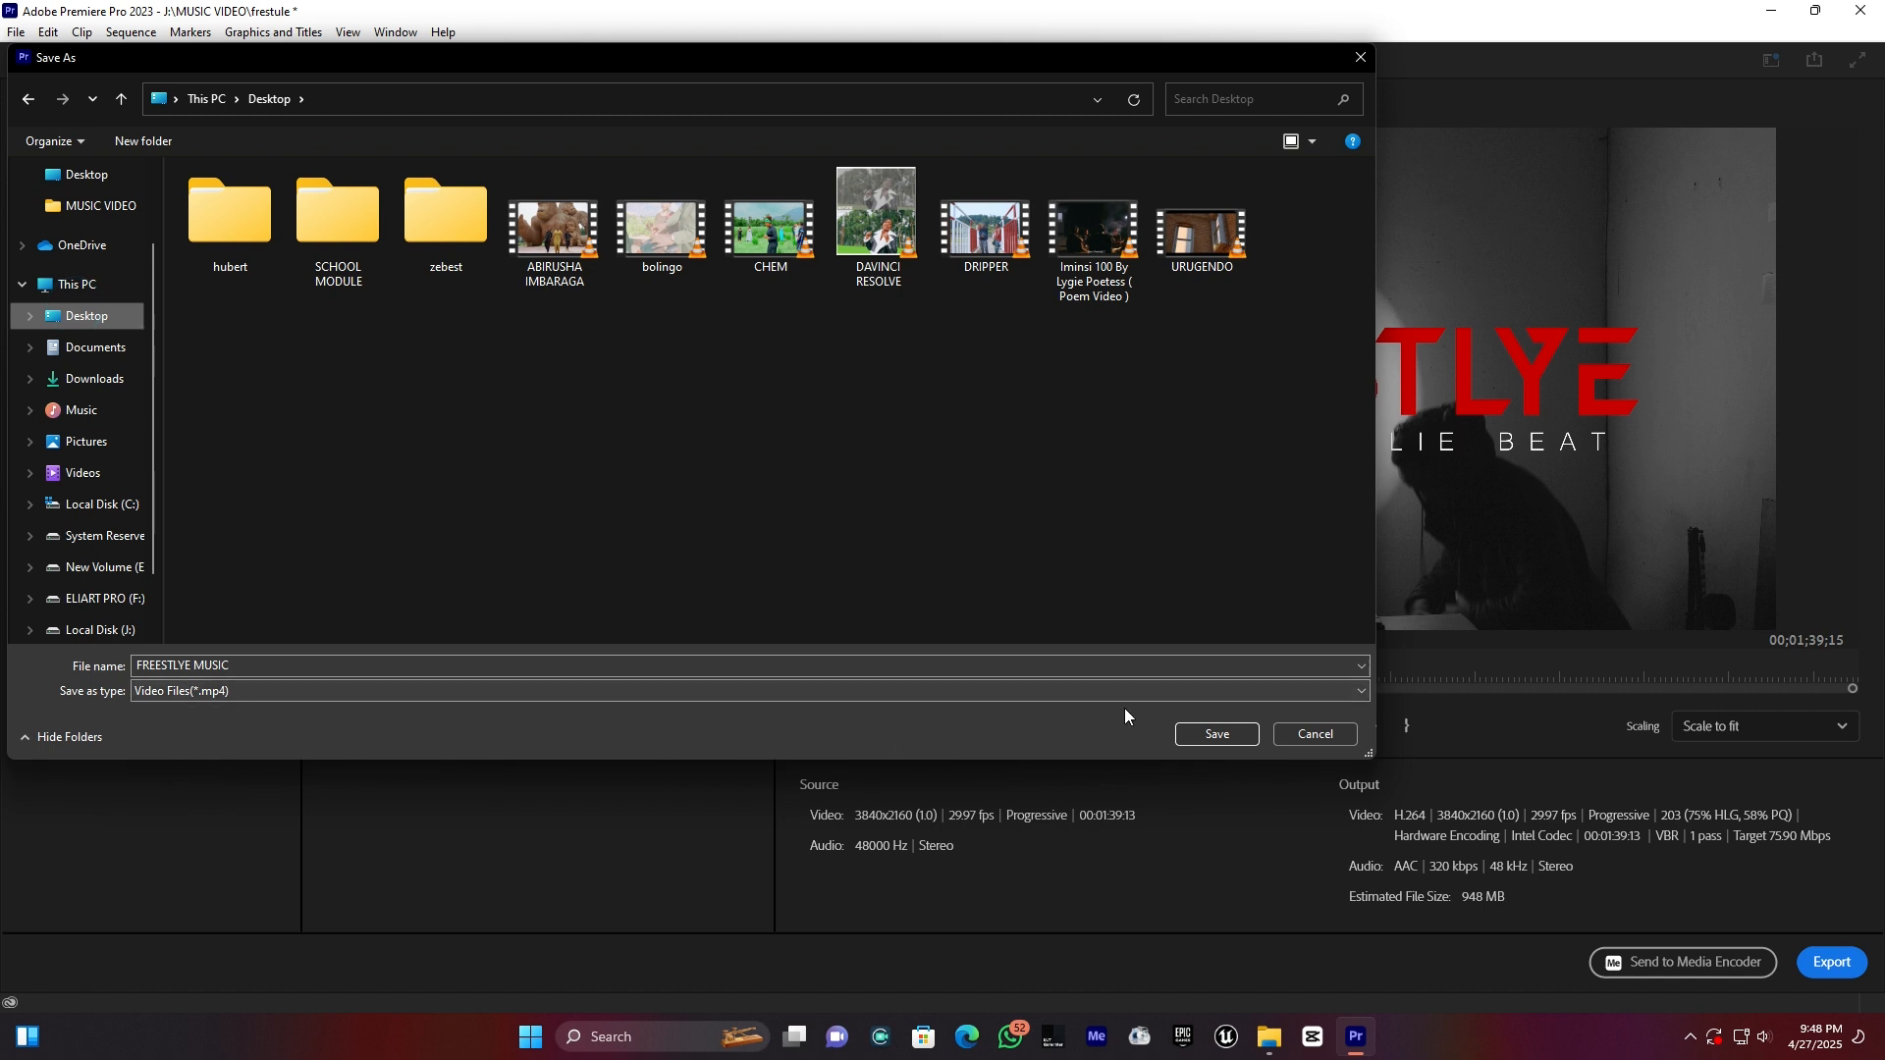
click(1216, 735)
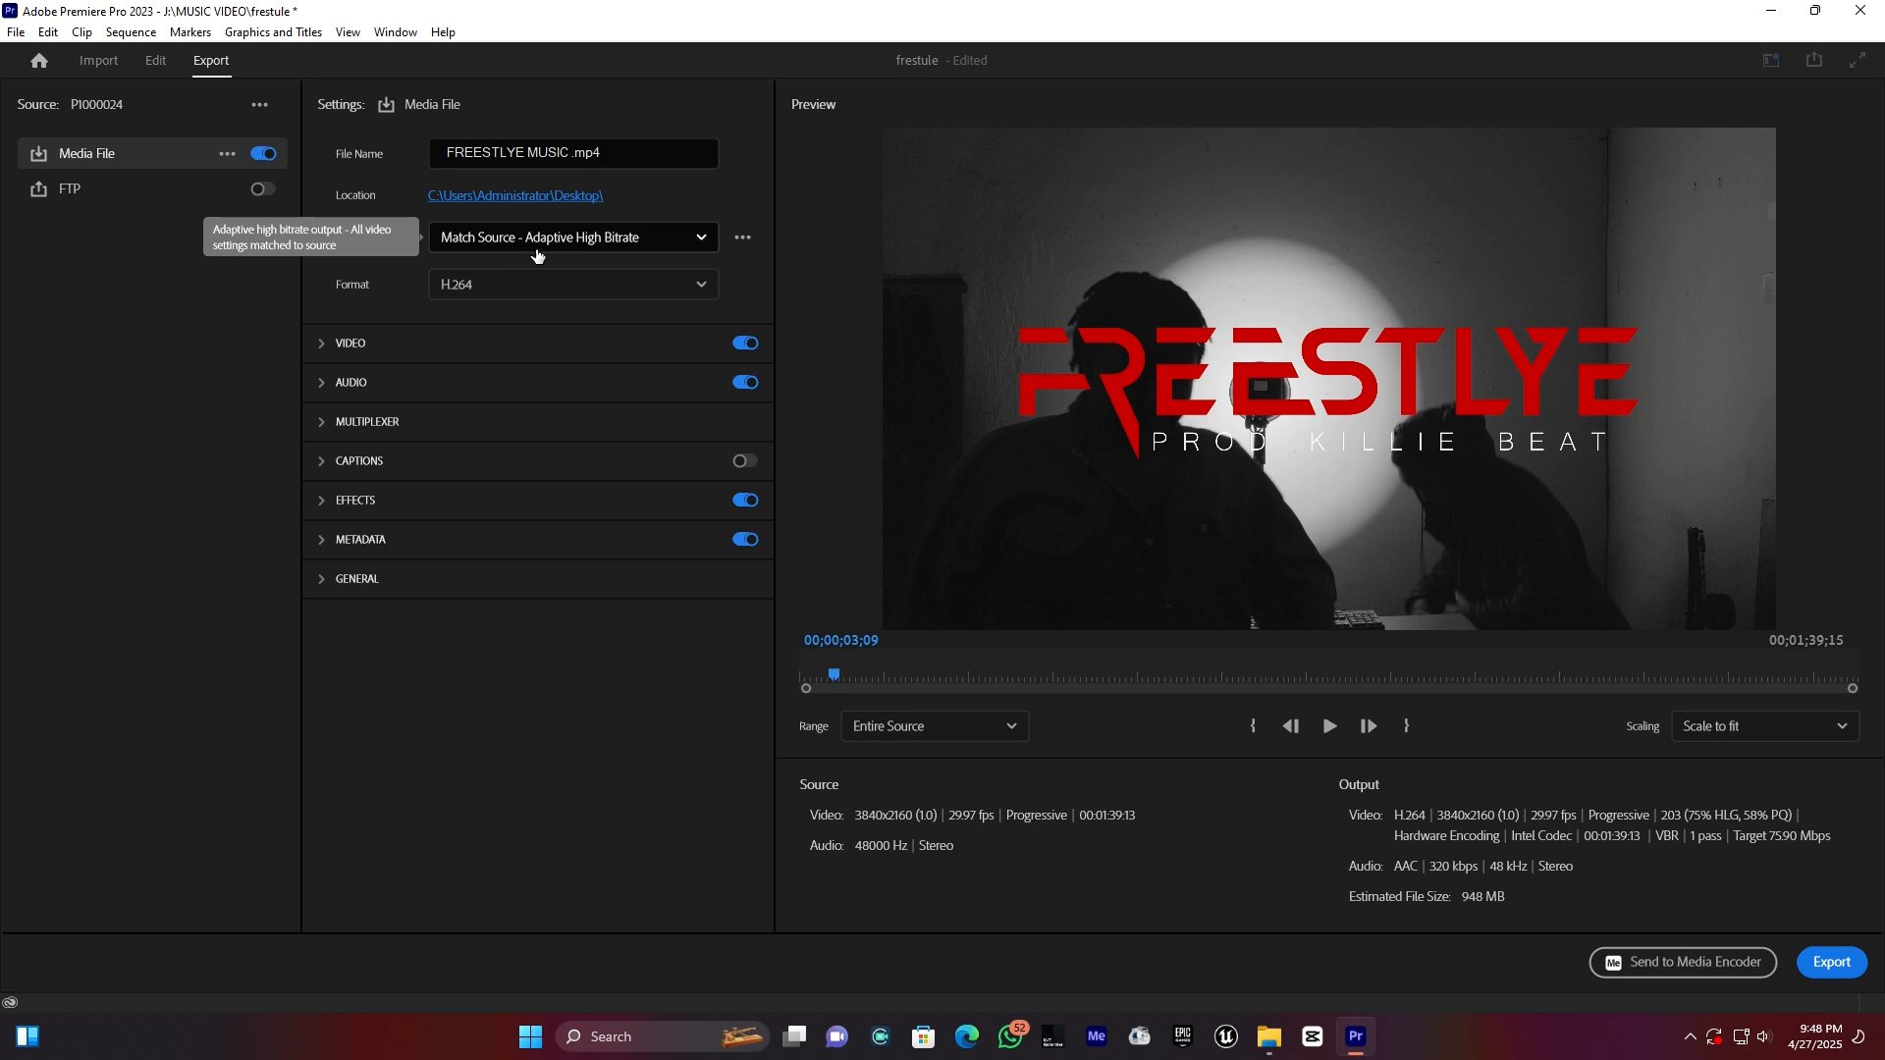
- Try the High Quality 2160p 4K export preset and switch back to Match Source - Adaptive High Bitrate
click(611, 246)
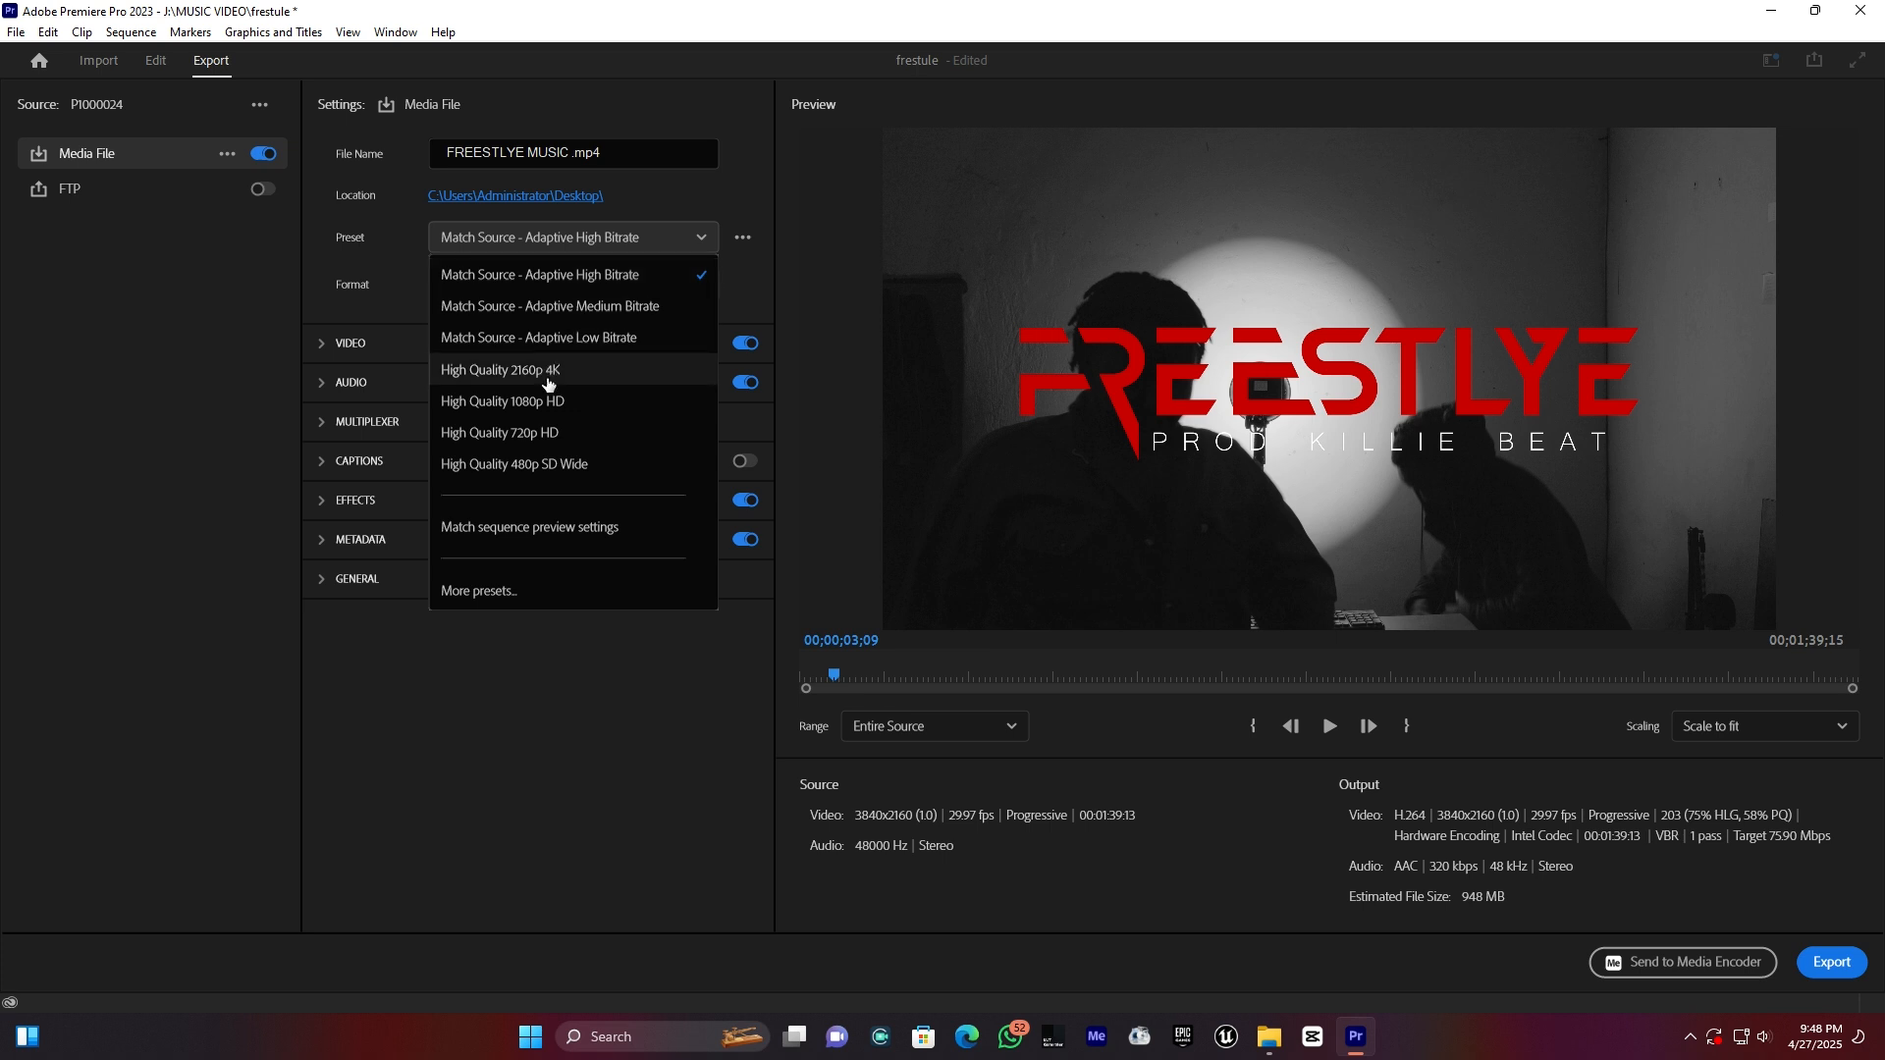
click(548, 379)
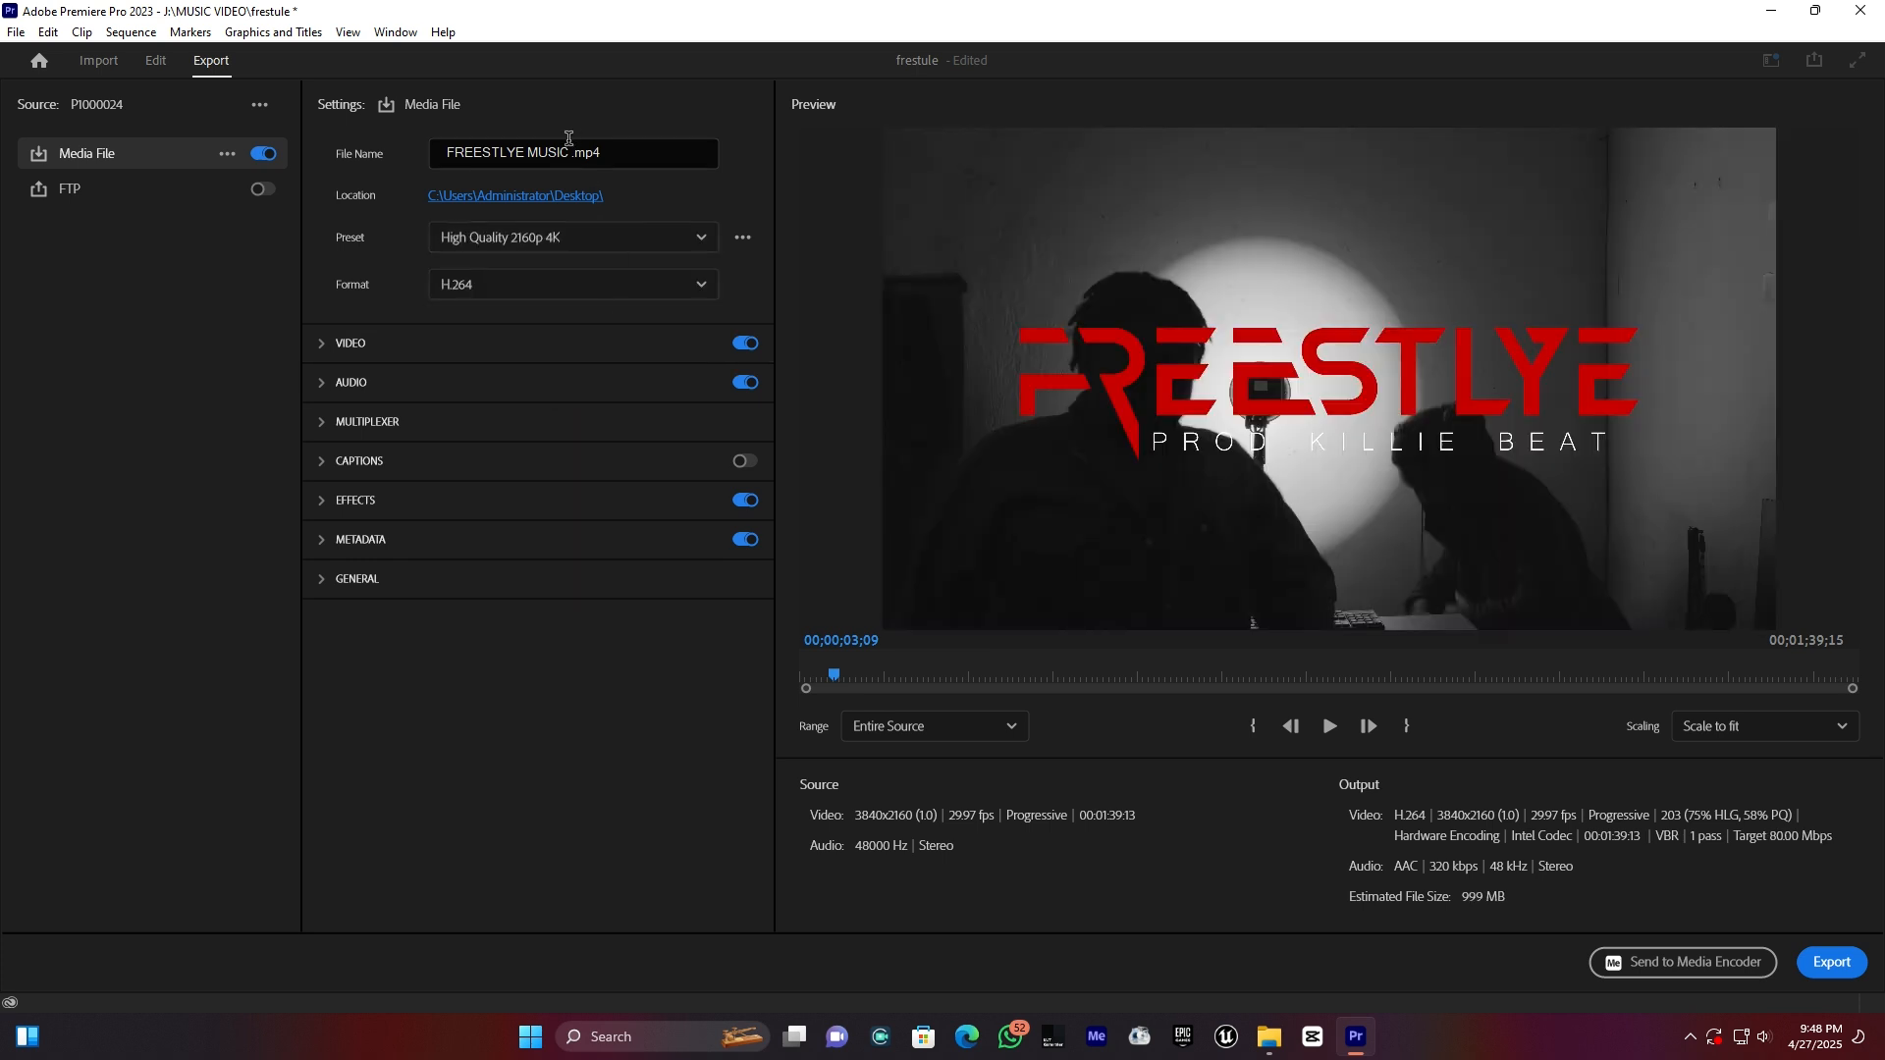
click(539, 239)
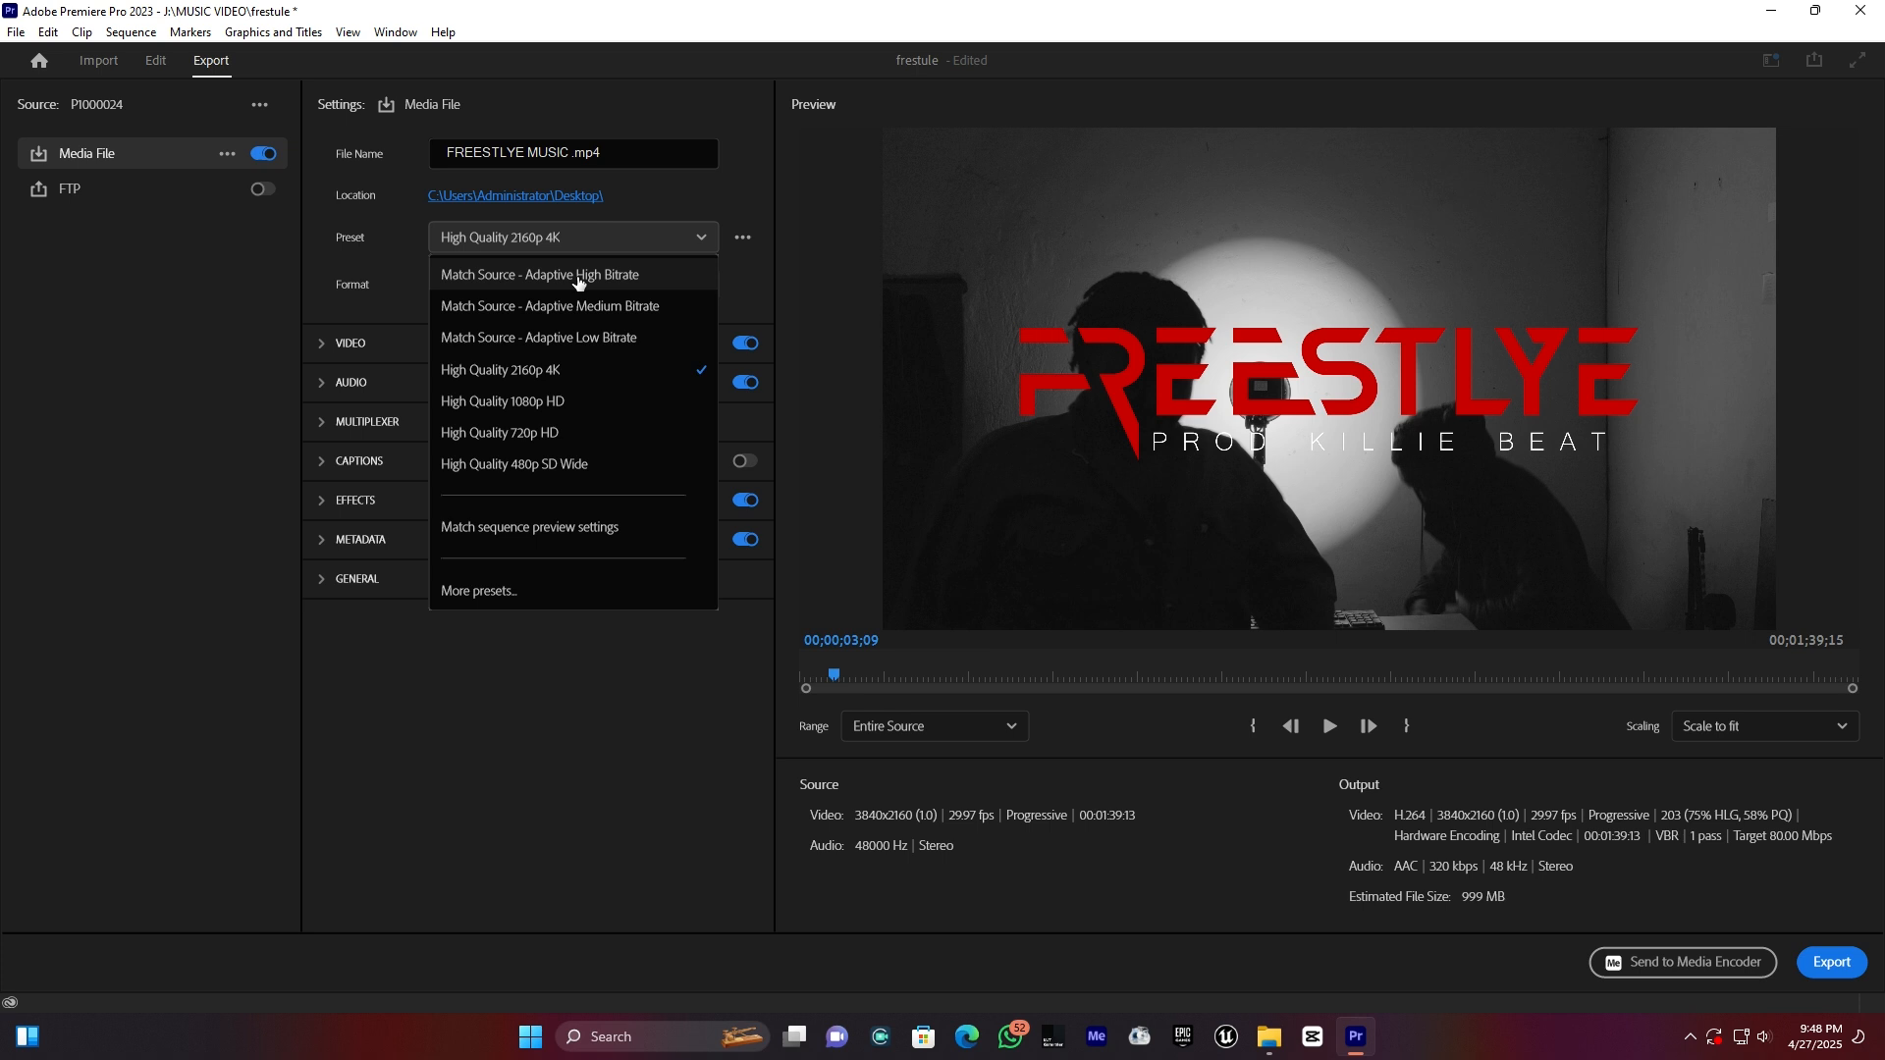
click(579, 277)
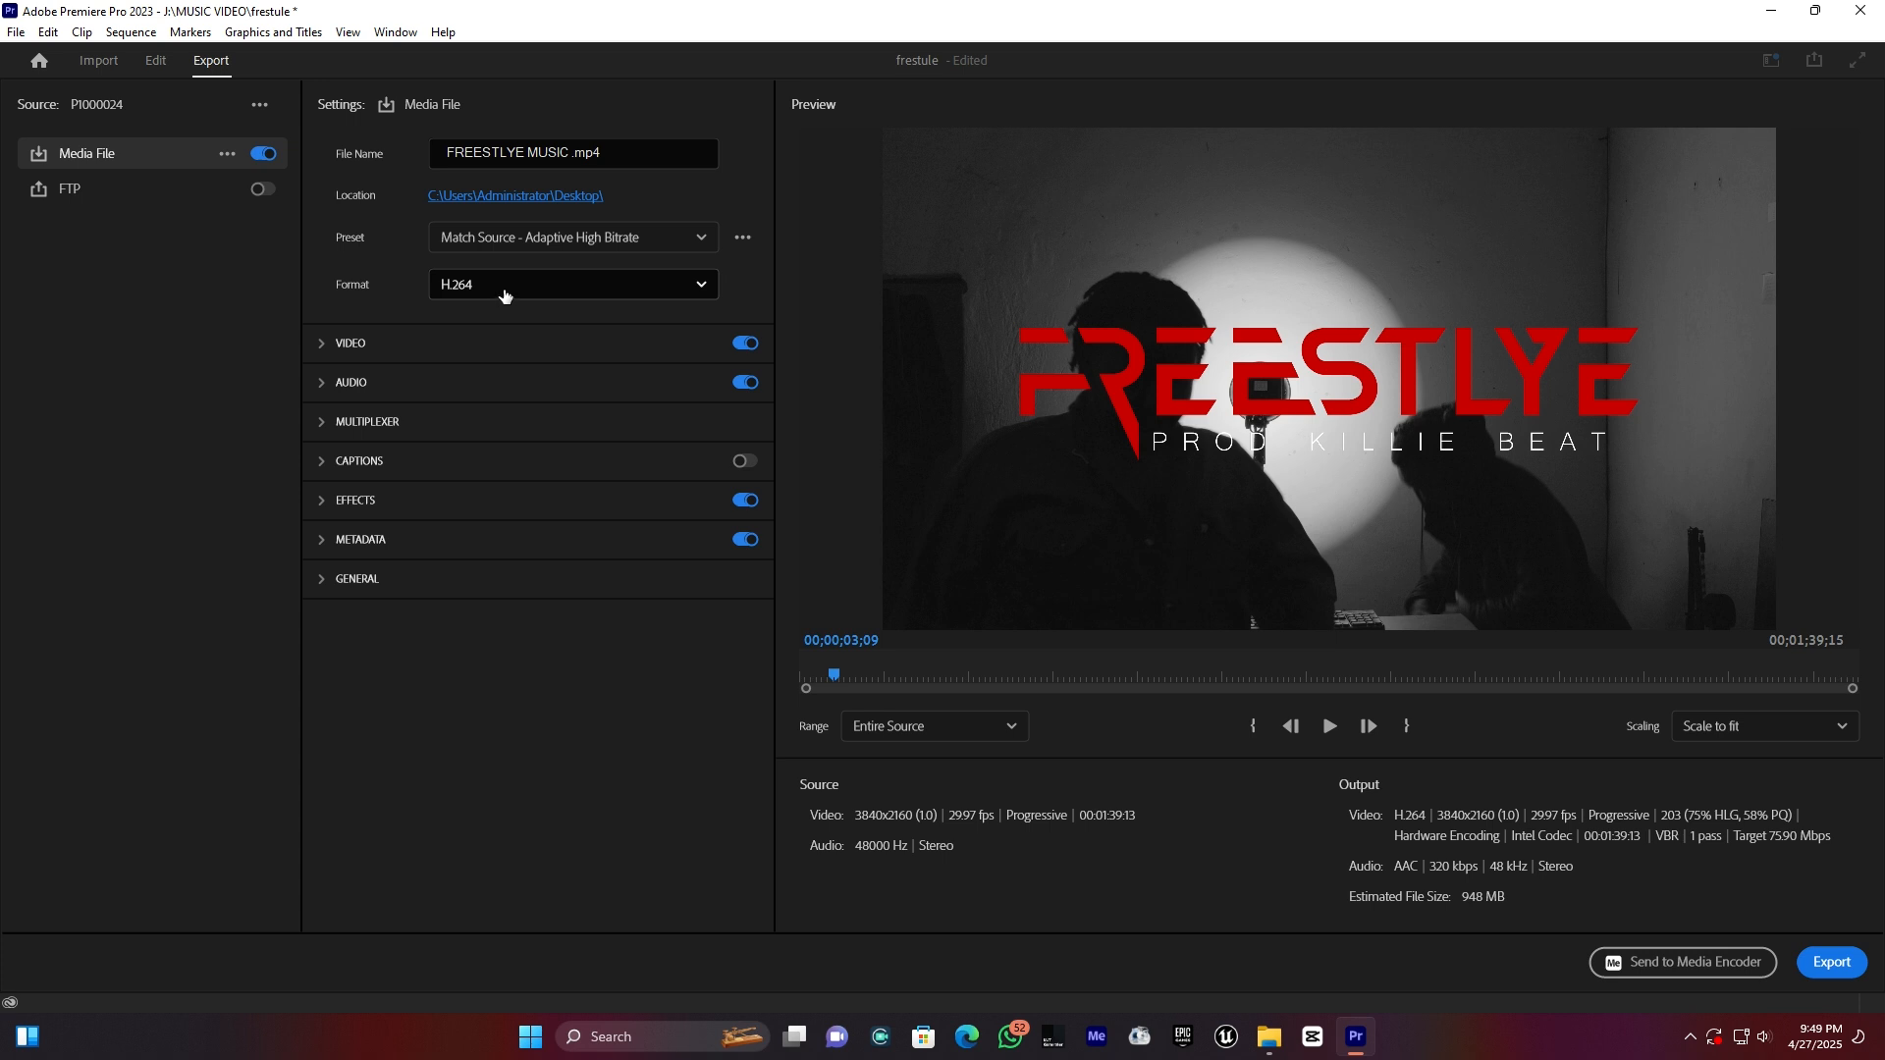
- Start exporting the entire sequence in H.264 format
click(1824, 964)
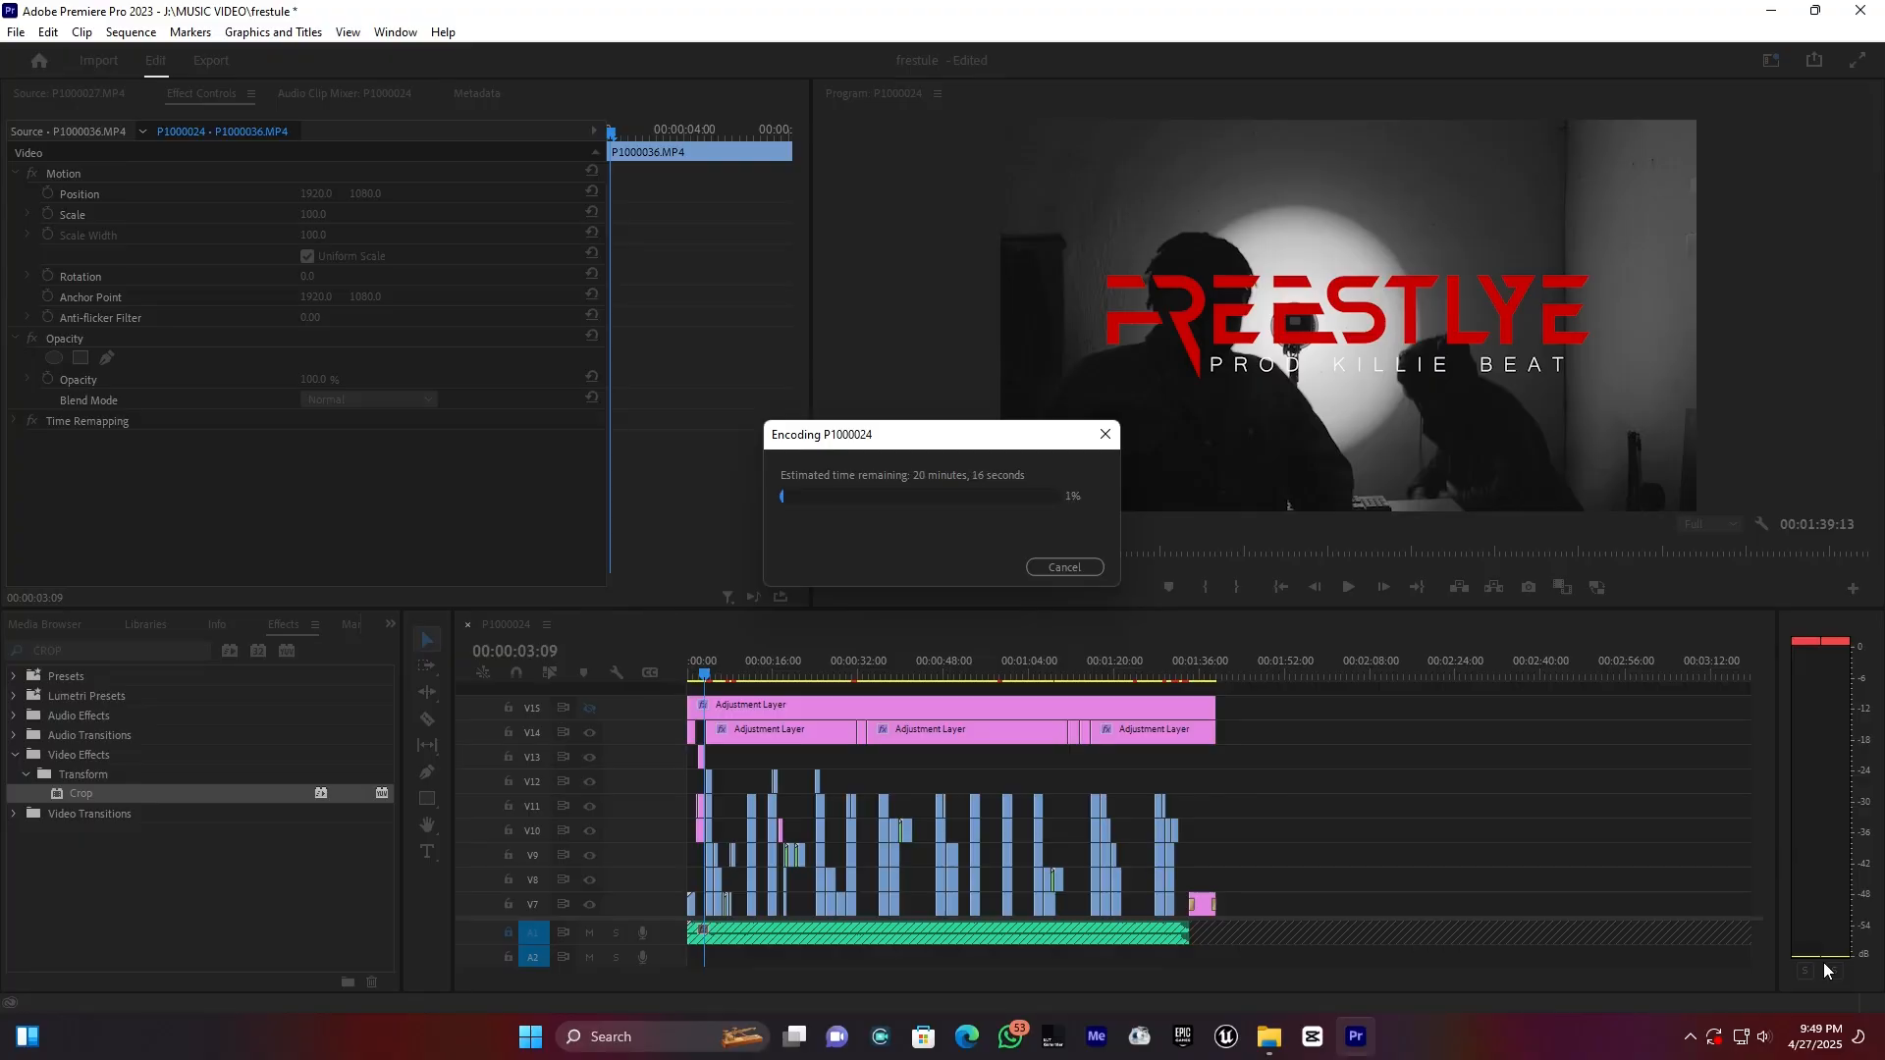
click(892, 633)
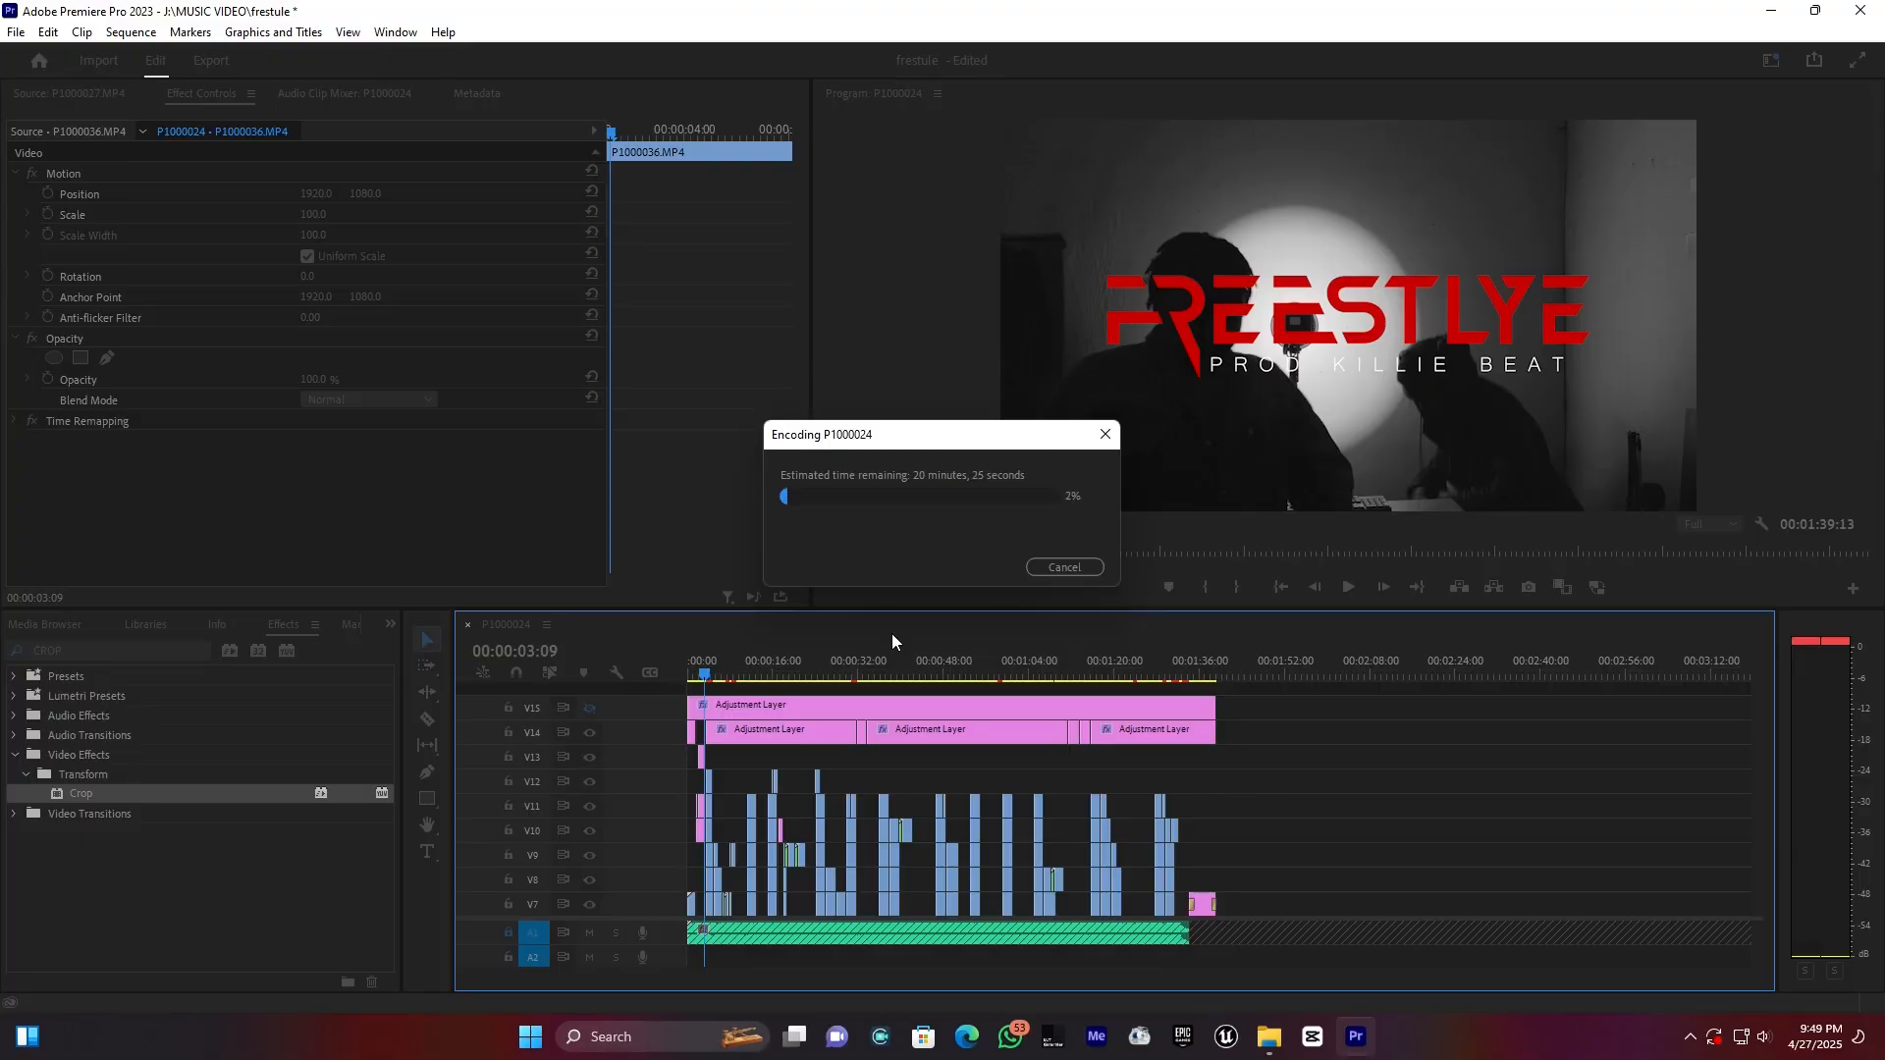